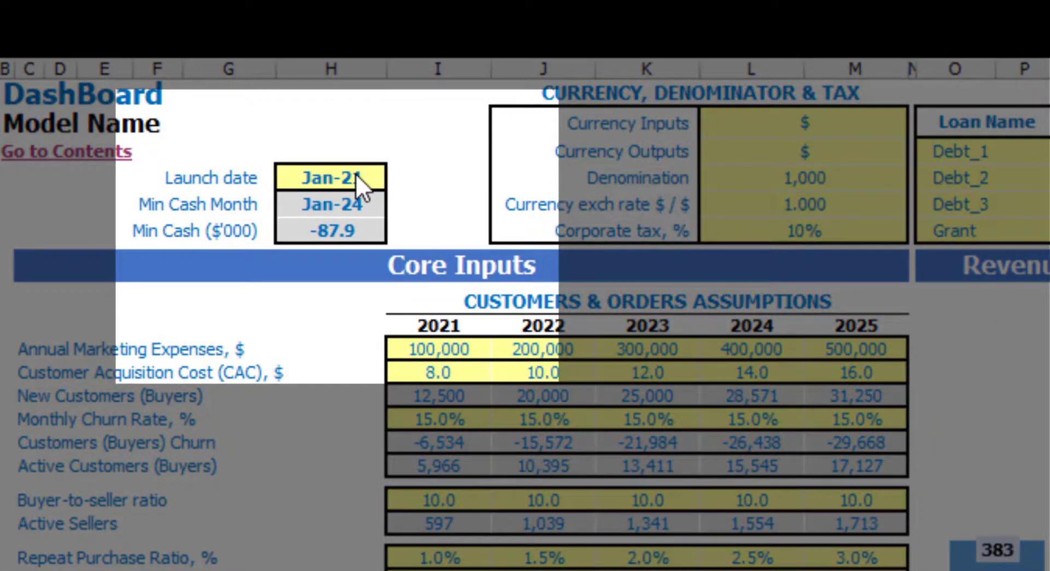
Step: Set the business launch date on the DashBoard sheet to Mar-21
left_click(322, 176)
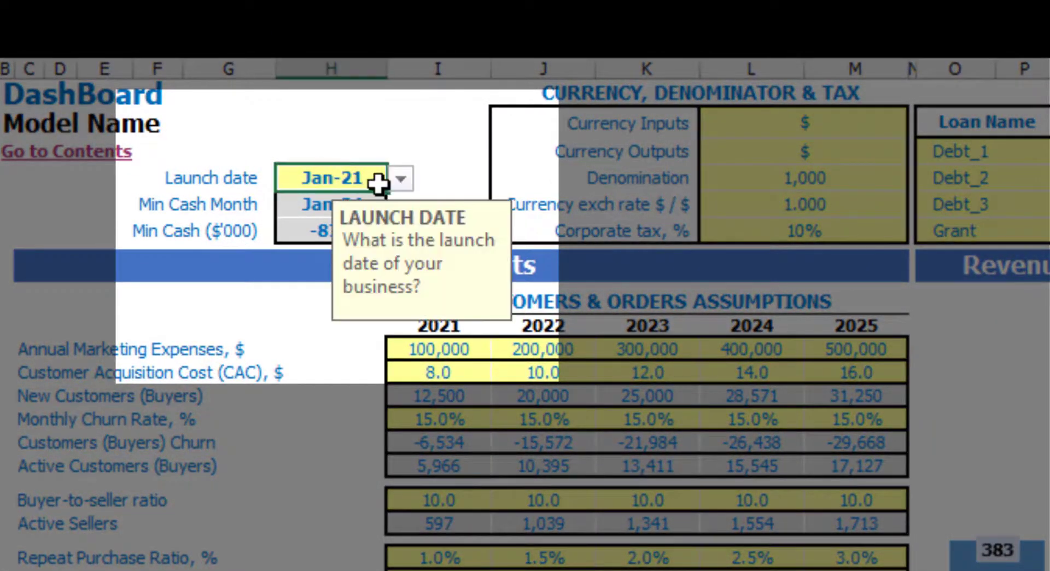
left_click(401, 180)
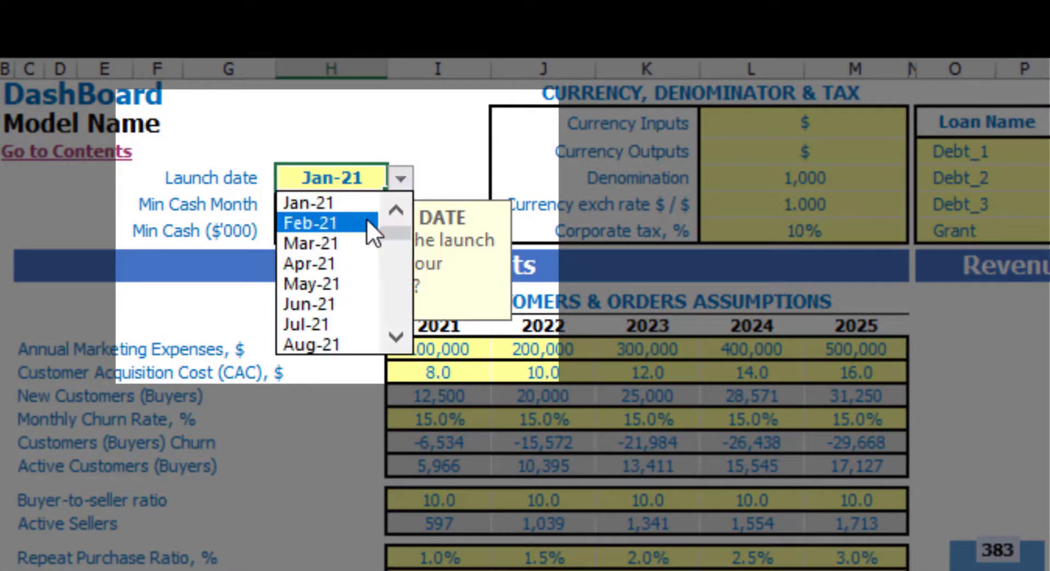
left_click(348, 243)
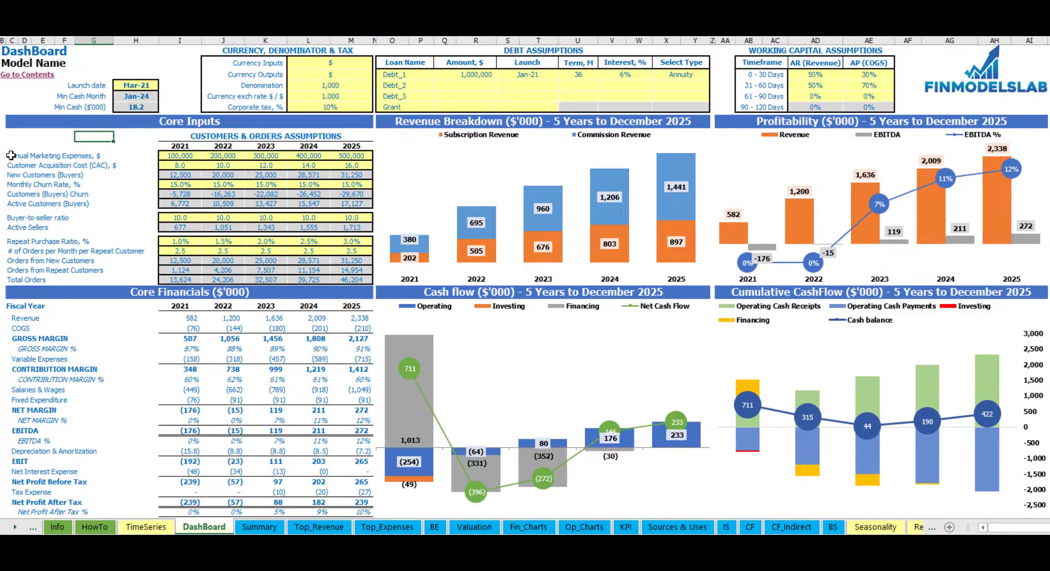
left_click(43, 136)
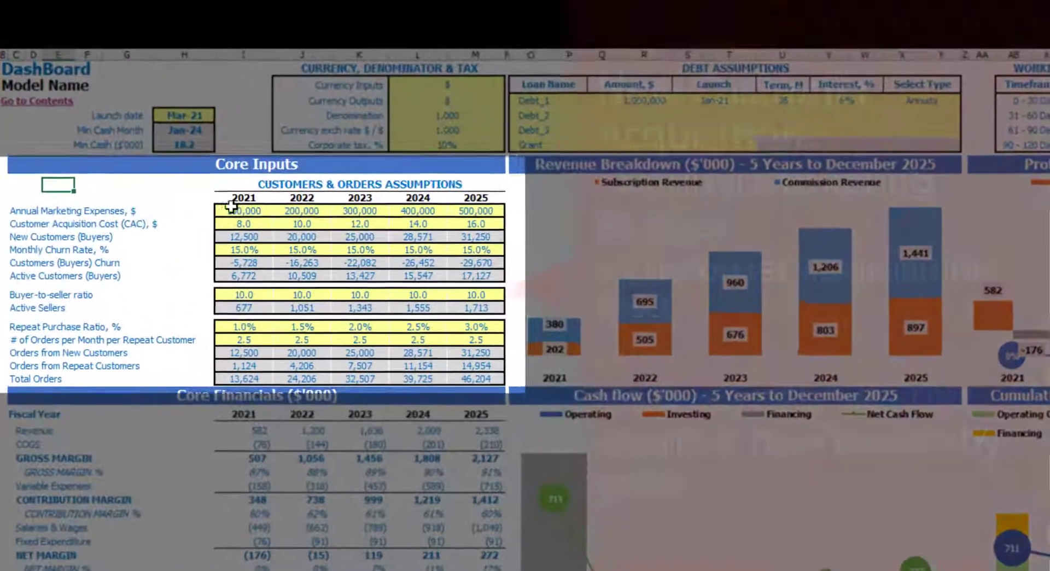
Step: Set the 2021 annual marketing expenses to 50,000 and calculate 2022 with the formula =I12+100000
left_click(241, 210)
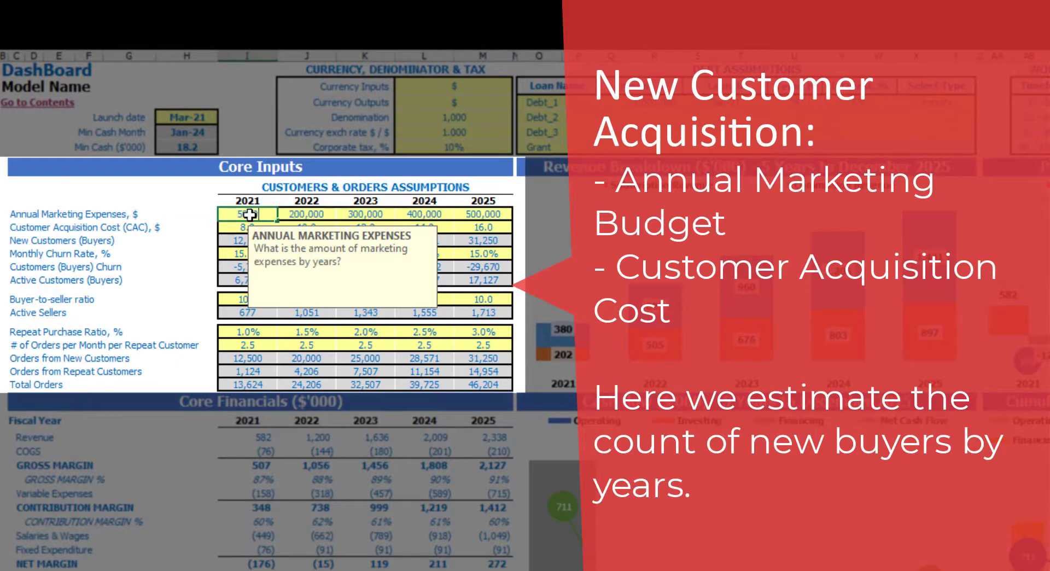
key("Tab")
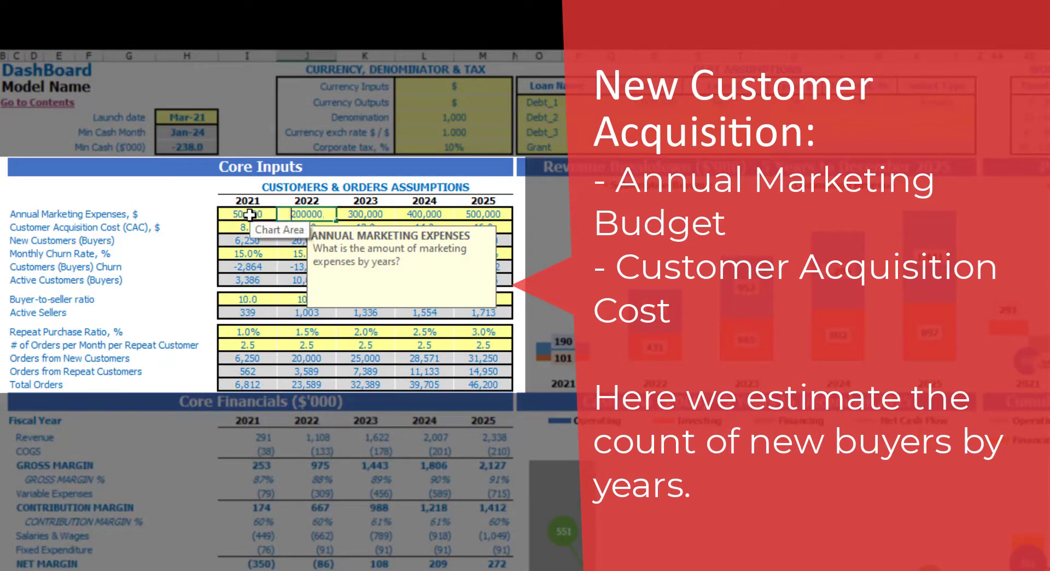
type("=")
left_click(249, 214)
type("+1")
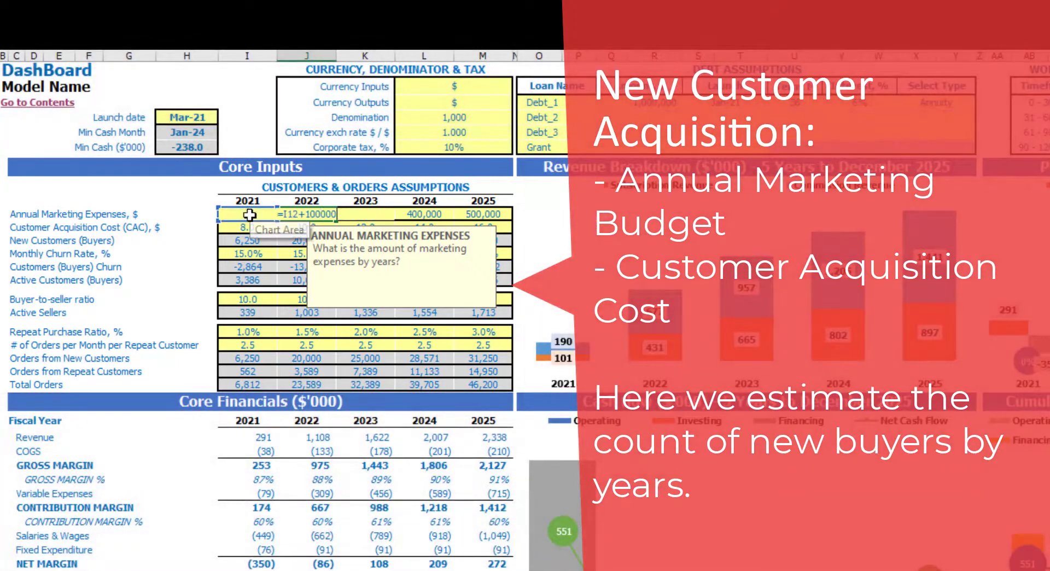
key("Return")
Step: Copy the 2022 annual marketing expenses formula to 2023, 2024 and 2025
key("Up")
key("ctrl+c")
key("Right")
key("shift+Right")
key("shift+Right")
key("ctrl+v")
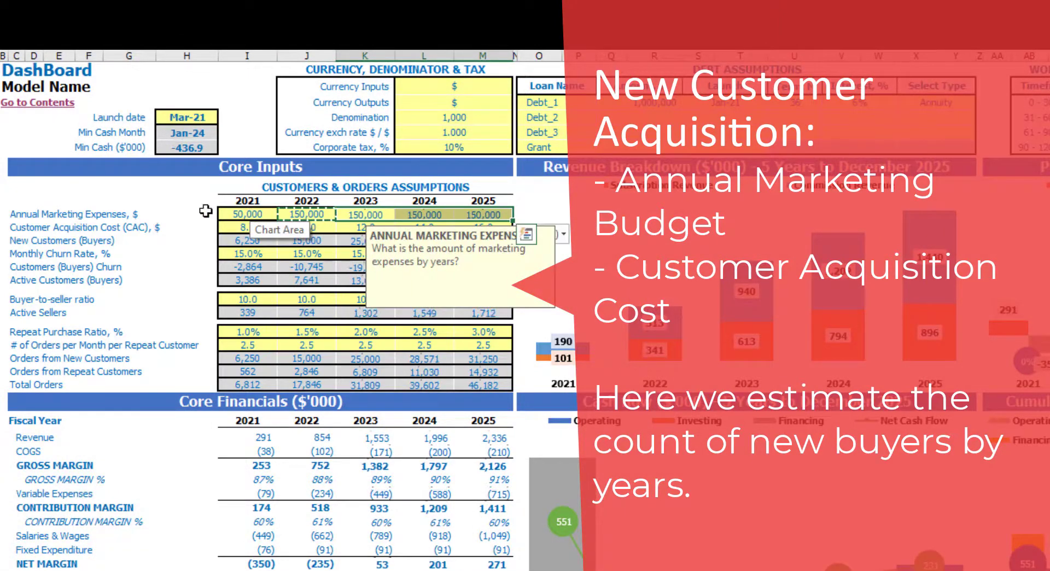
left_click(195, 191)
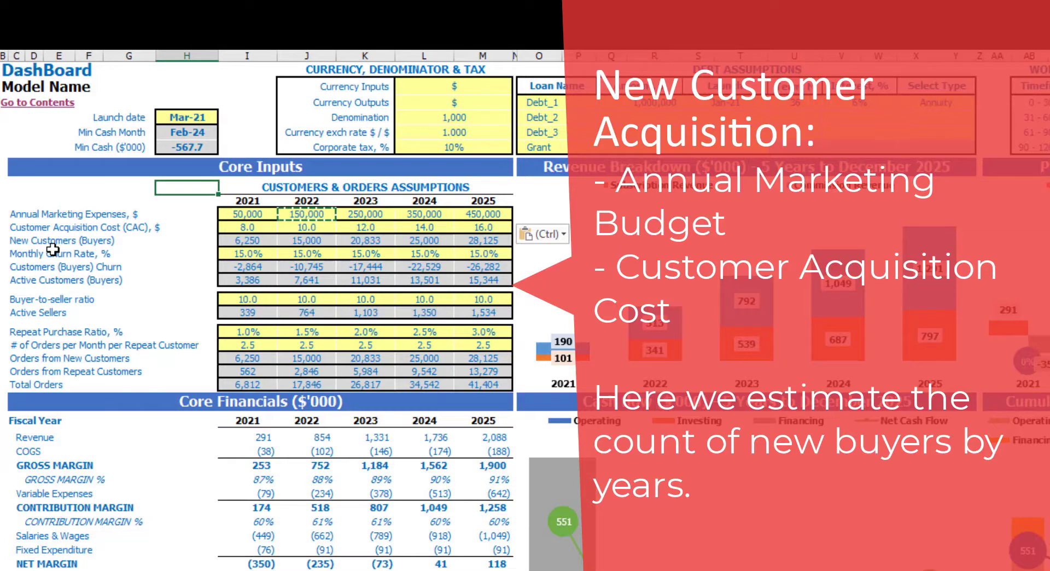
left_click(52, 190)
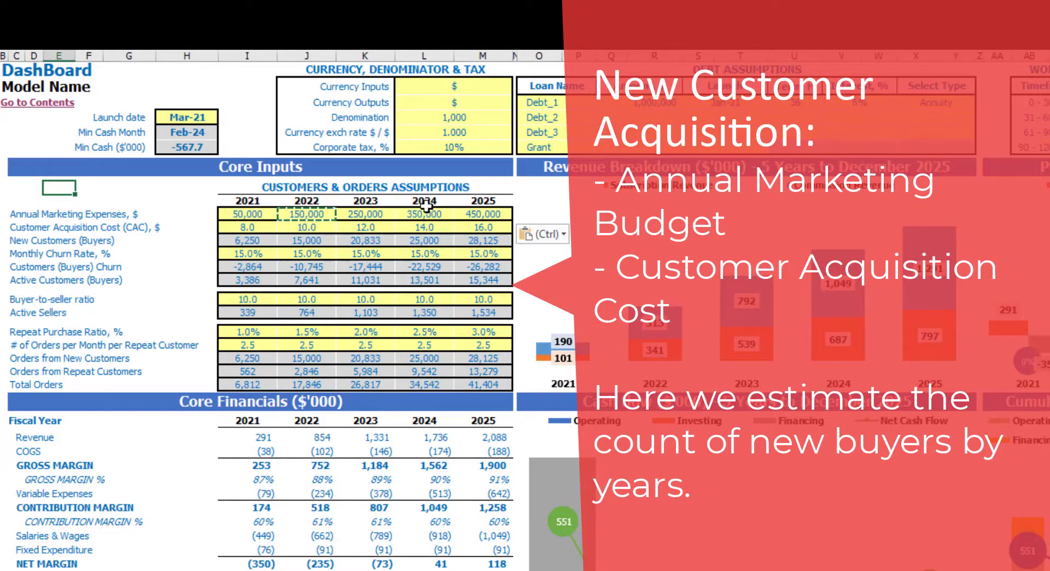
left_click(182, 201)
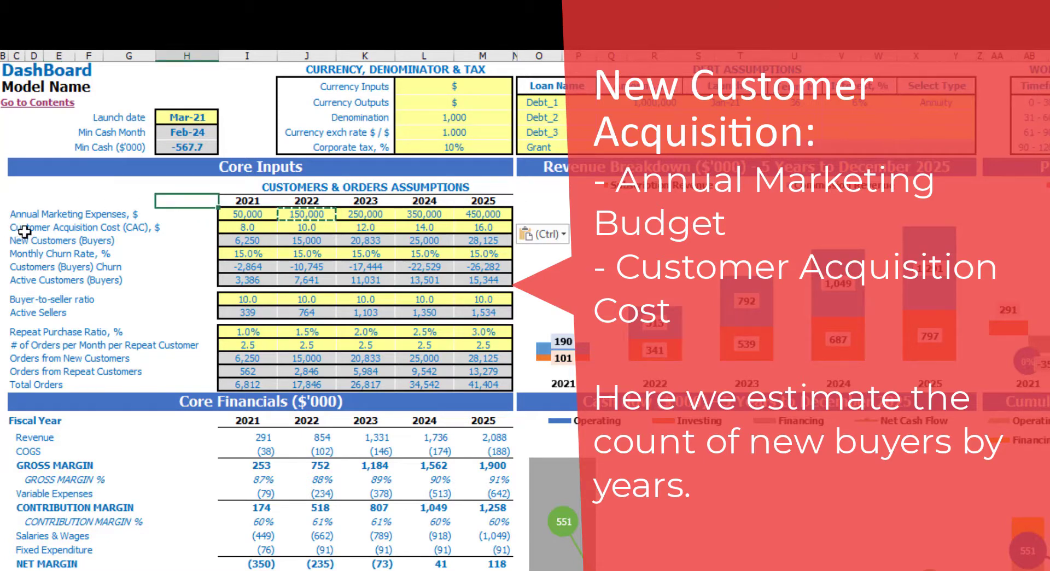
Step: Set the 2021 customer acquisition cost to 10 and calculate 2022 with the formula =I13+1
left_click(263, 228)
type("10")
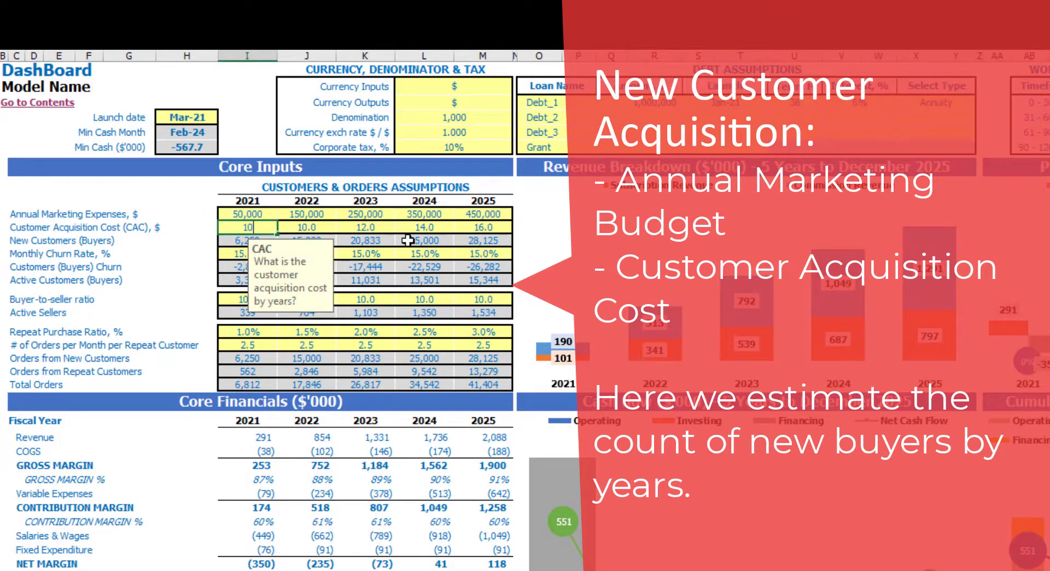
key("Tab")
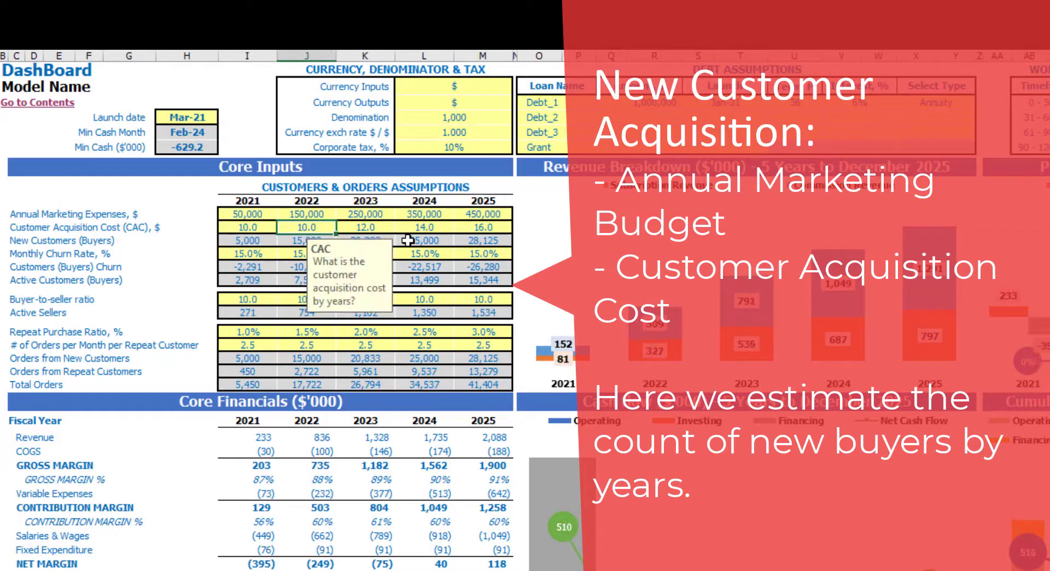
type("=I13+1")
key("Return")
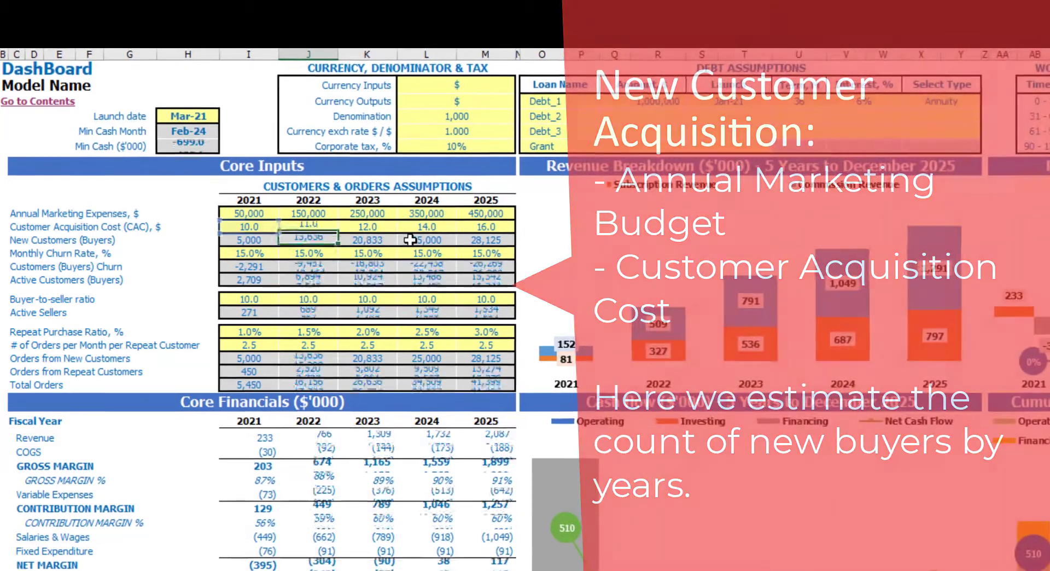
Step: Copy the 2022 customer acquisition cost formula to 2023 through 2025
key("Up")
key("ctrl+c")
key("Right")
key("shift+Right")
key("shift+Right")
key("ctrl+v")
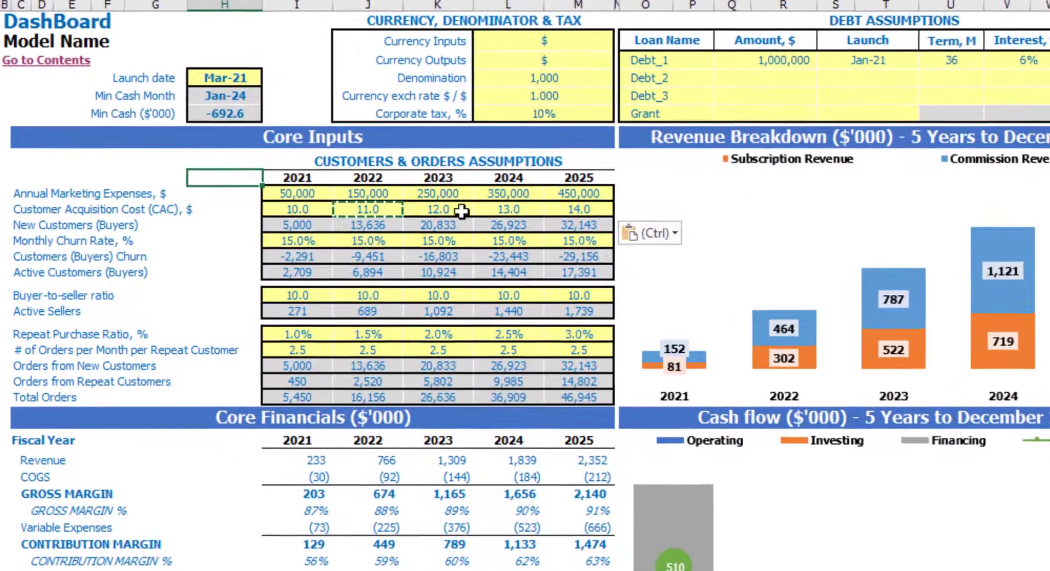
Step: Examine the calculated number of new customers (buyers) for each year from 2021 to 2025
left_click(318, 222)
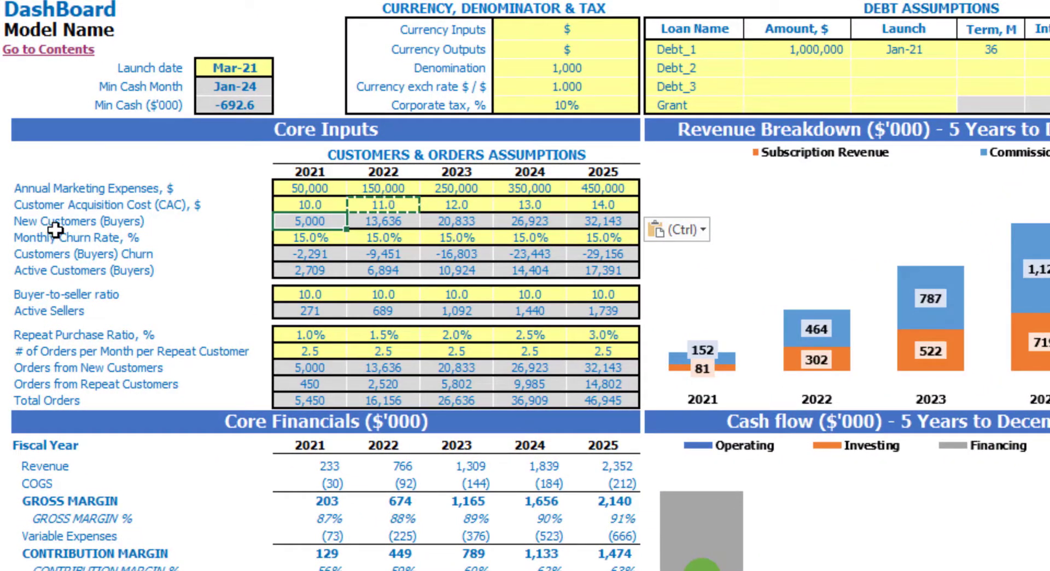
key("Right")
key("Right")
key("Right")
key("Right")
key("Left")
key("Left")
key("Left")
key("Left")
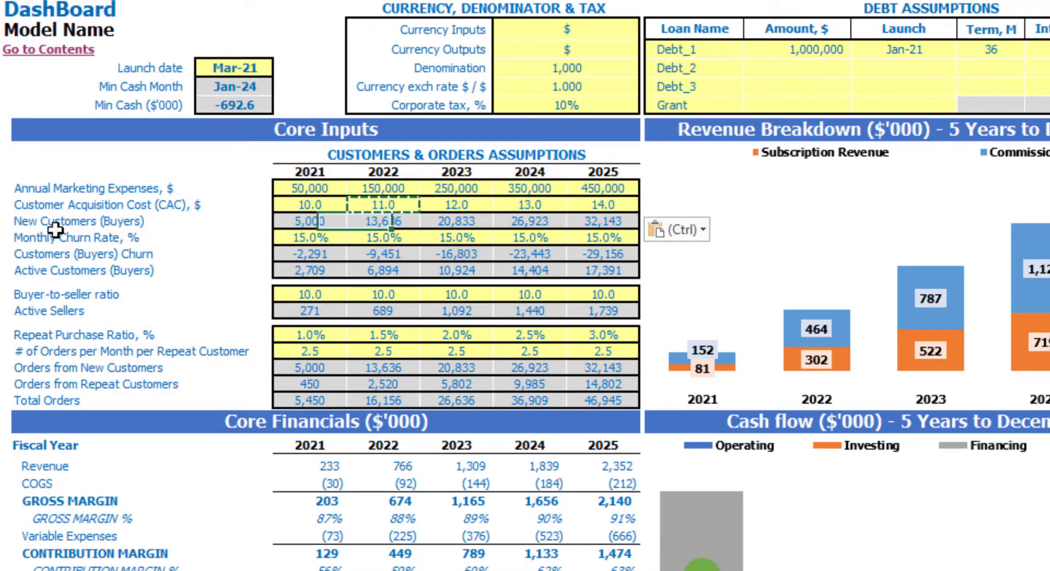
key("Right")
key("Right")
key("Right")
key("Right")
key("Left")
key("Left")
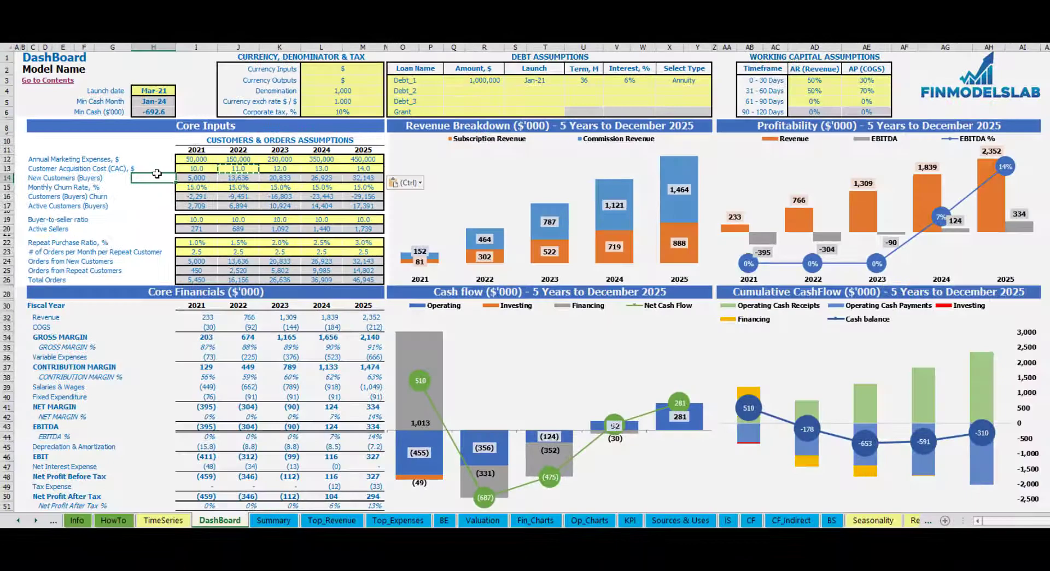
Step: Set the monthly churn rate to 25% for 2021 through 2025
left_click(237, 193)
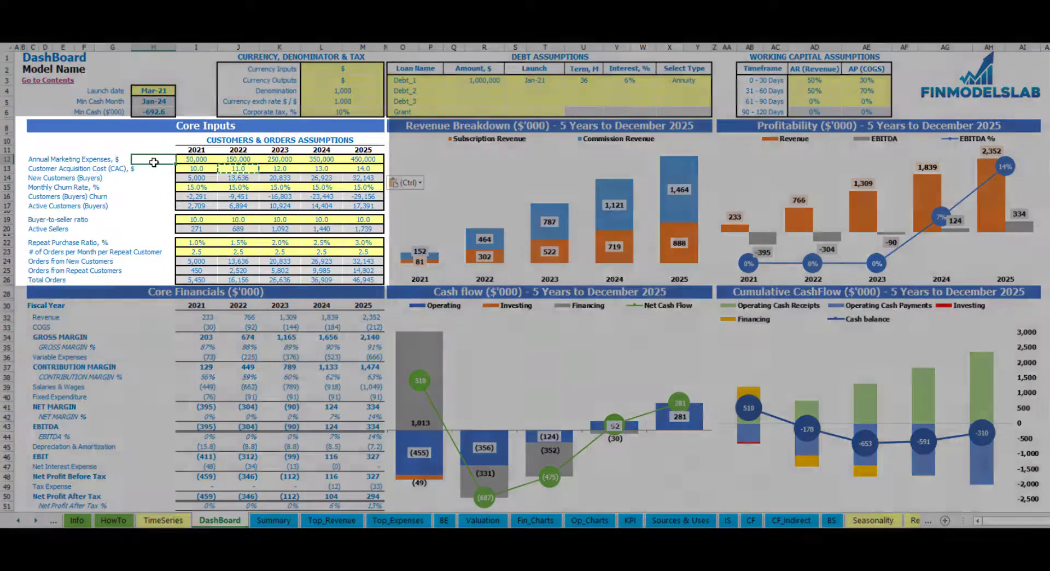
left_click(51, 188)
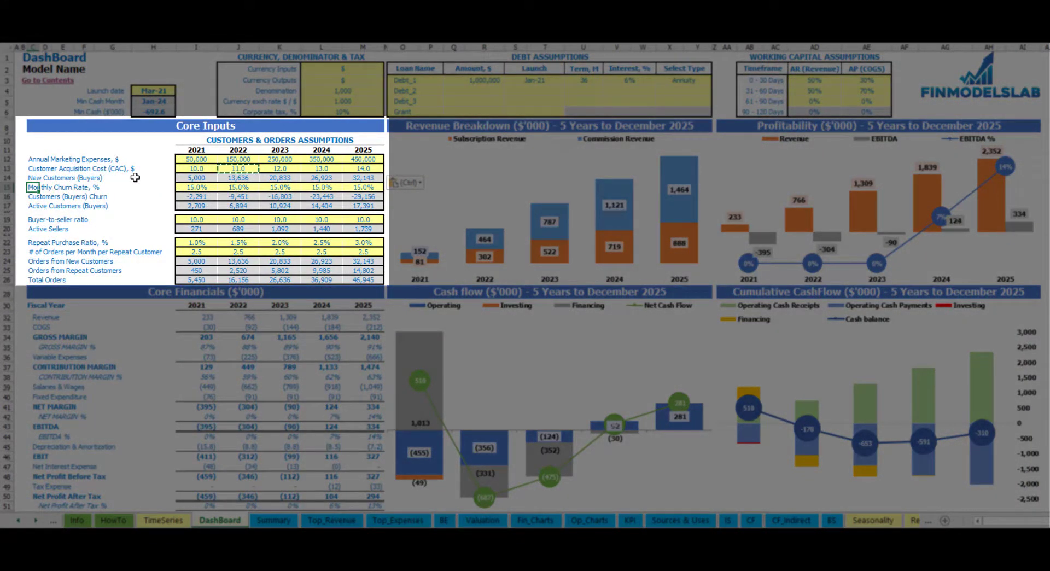
left_click(135, 177)
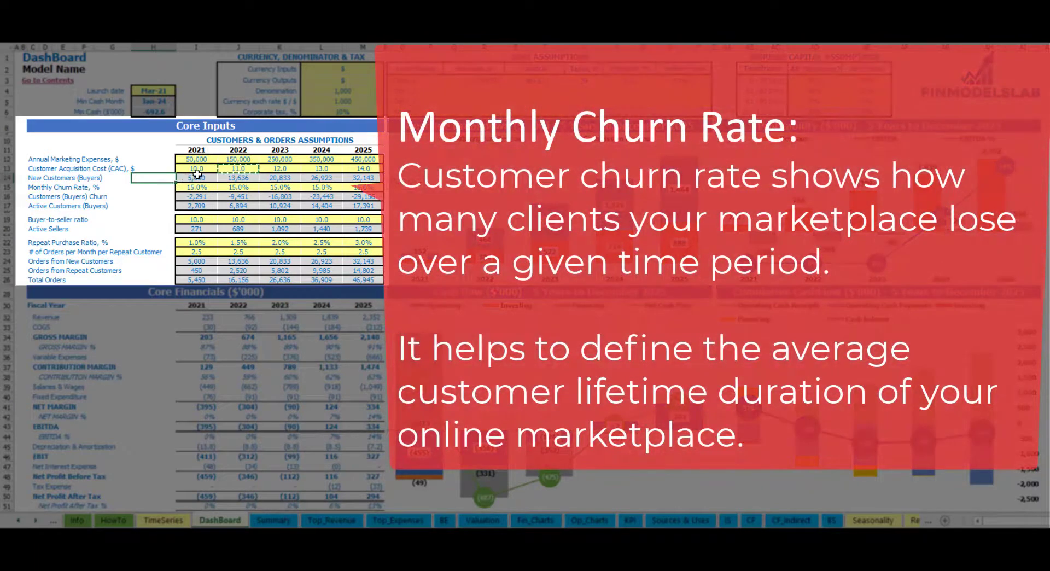
left_click(190, 184)
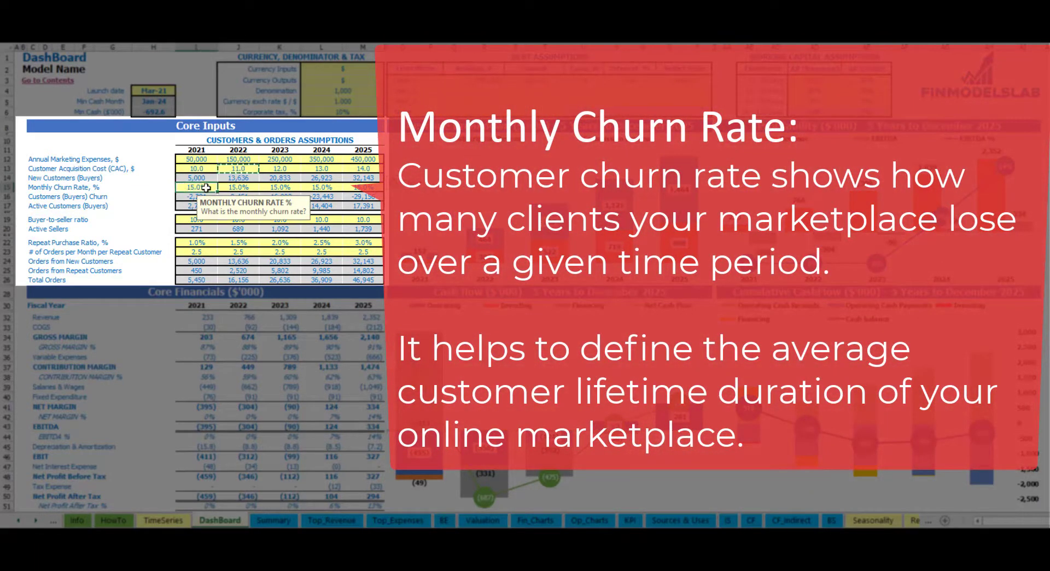
left_click(225, 188)
left_click(207, 191)
type("3%")
key("Return")
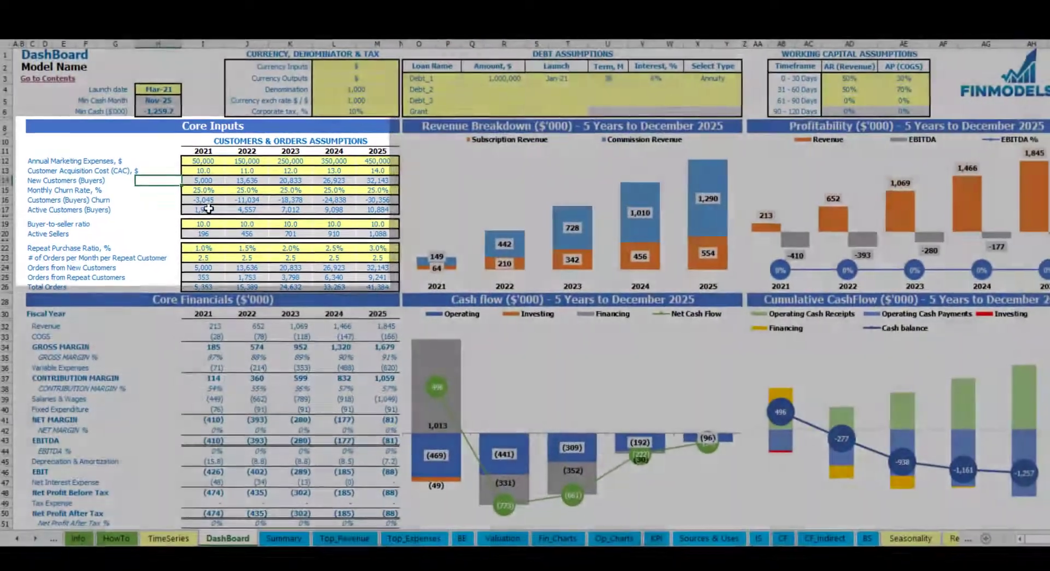
Step: Examine the churned customers and the active customers (buyers) for each year from 2021 to 2025
left_click(206, 201)
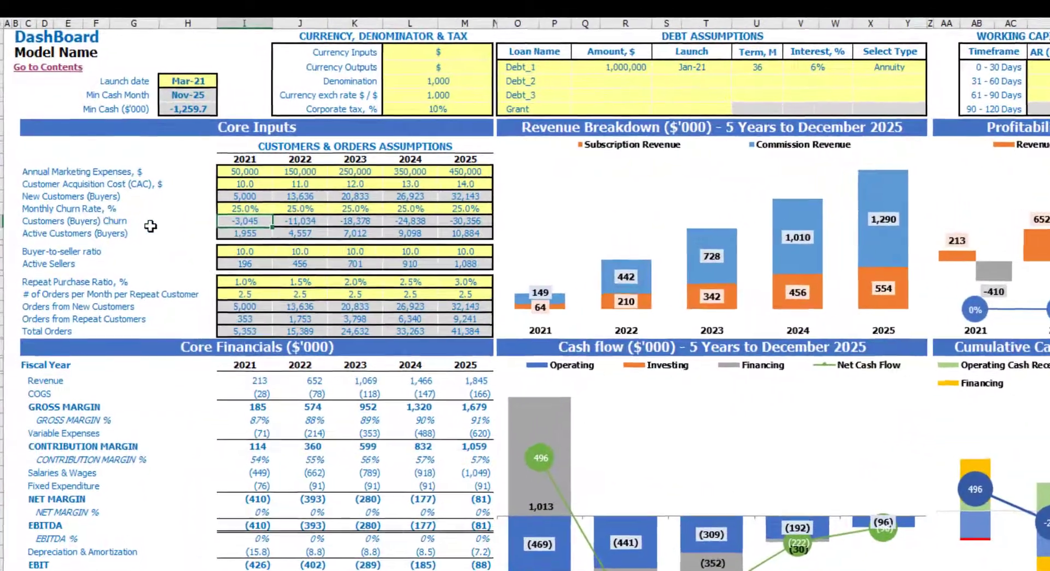
left_click(300, 220)
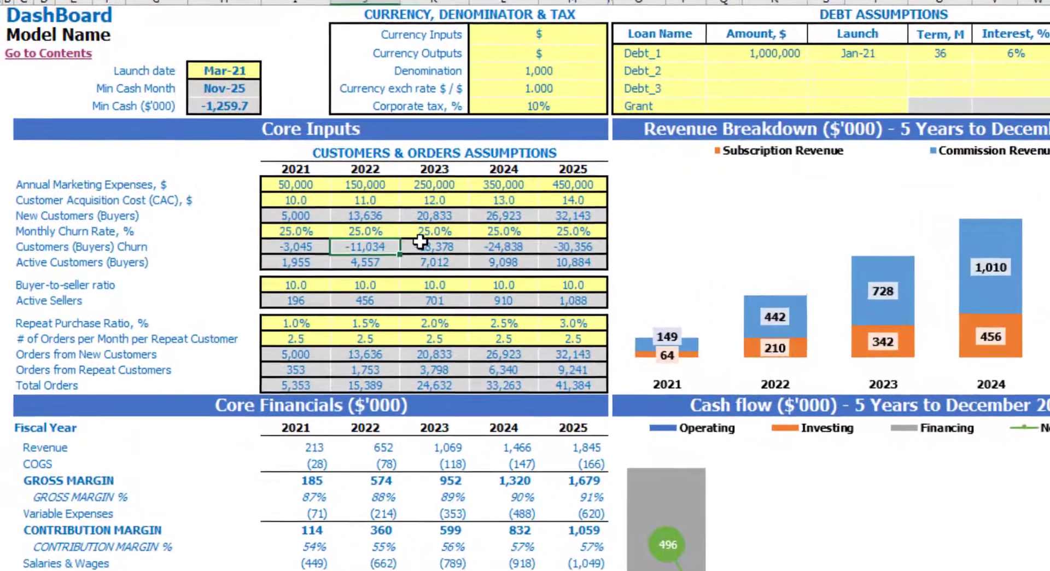
left_click(572, 247)
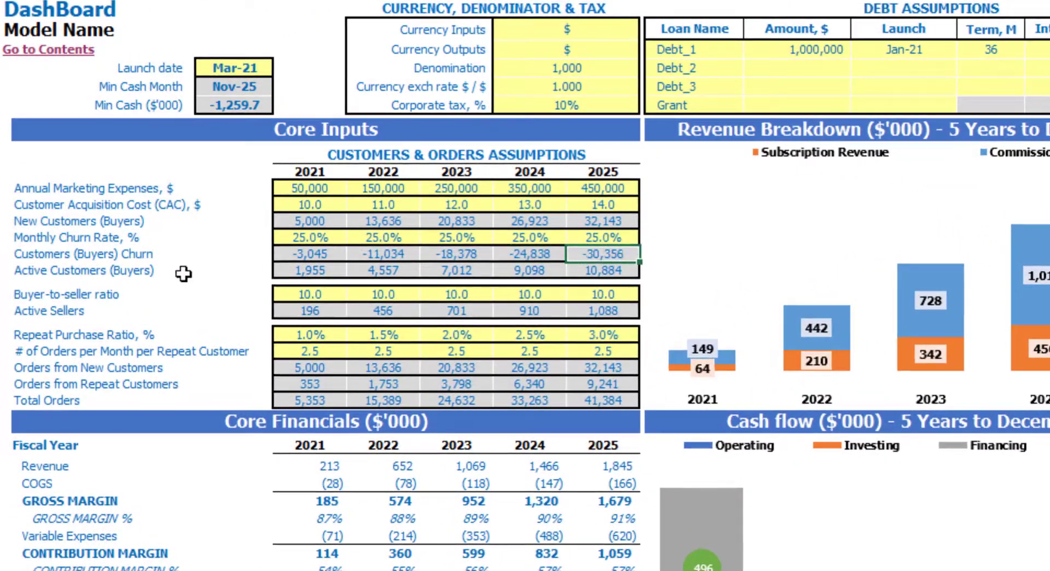
left_click_drag(19, 270, 588, 276)
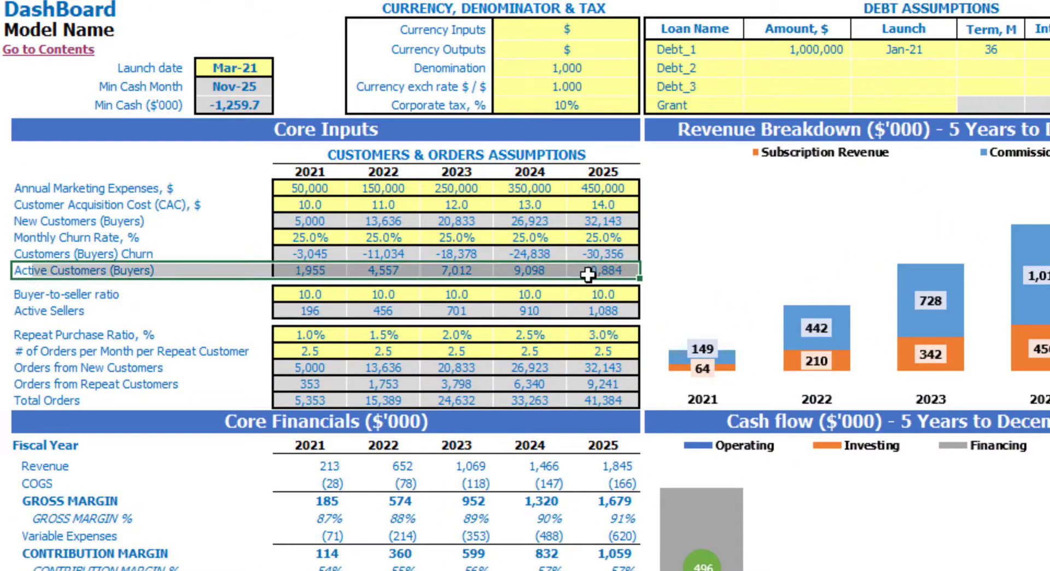
left_click(192, 219)
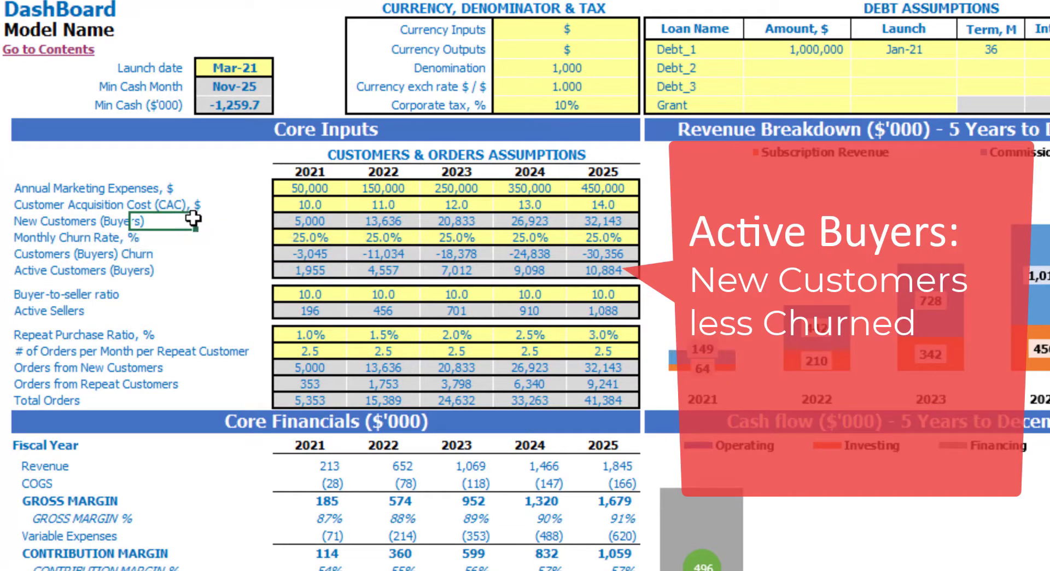
left_click(304, 269)
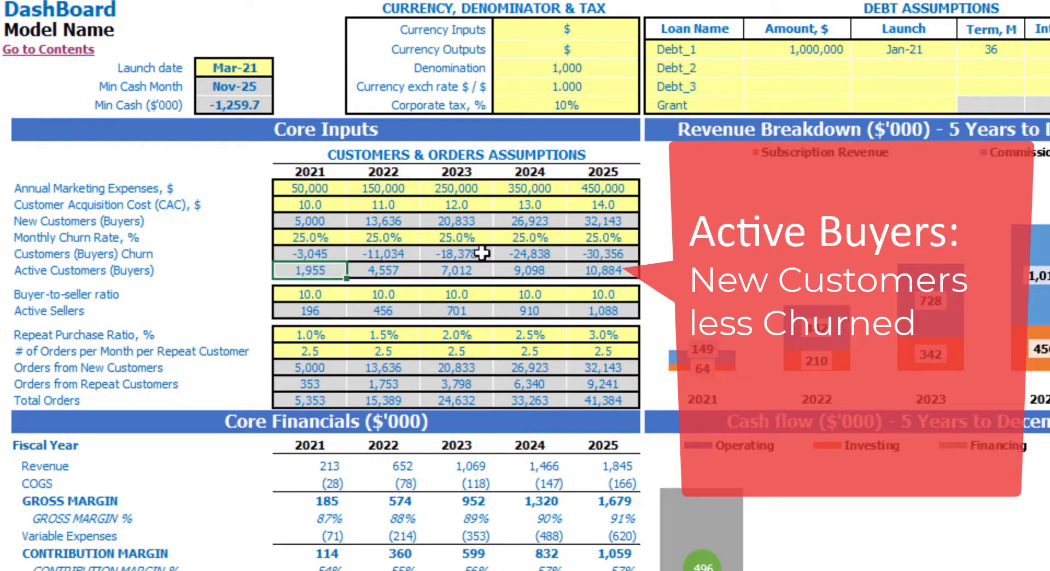
left_click(590, 269)
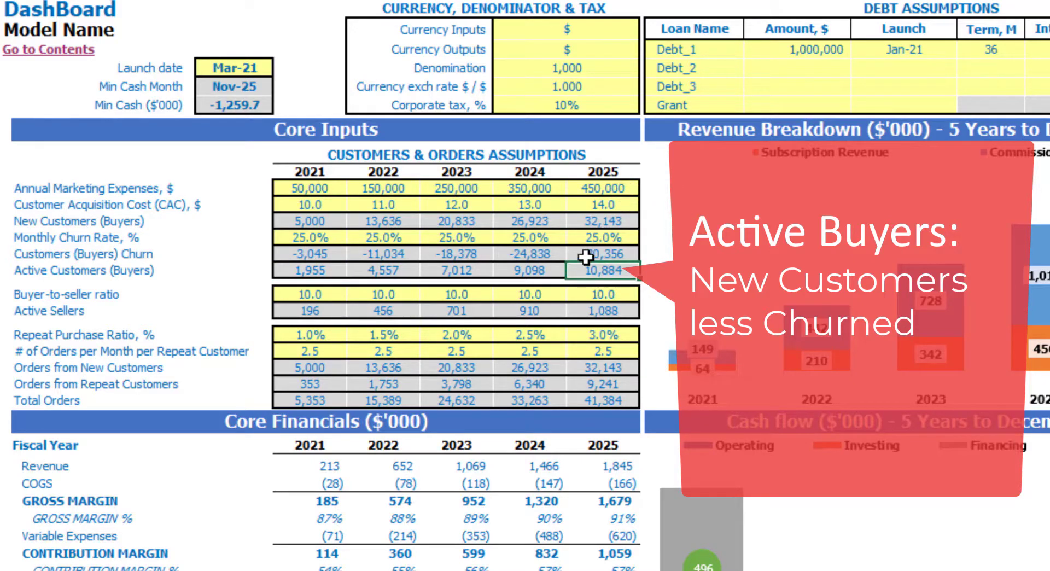
Step: Review the buyer-to-seller ratio, the active sellers and the repeat purchase ratio rows in the core inputs
left_click(222, 194)
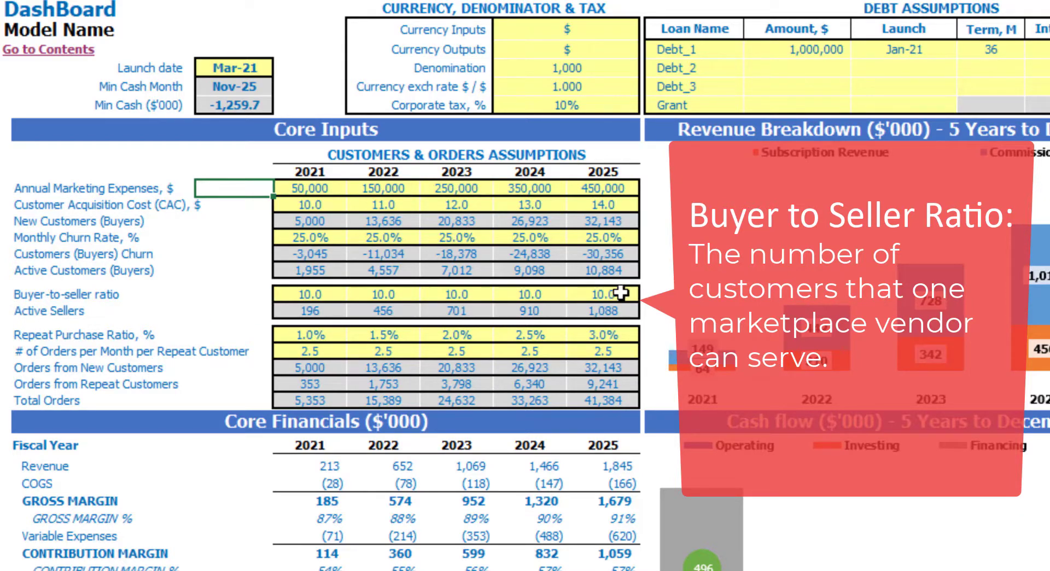
left_click(320, 295)
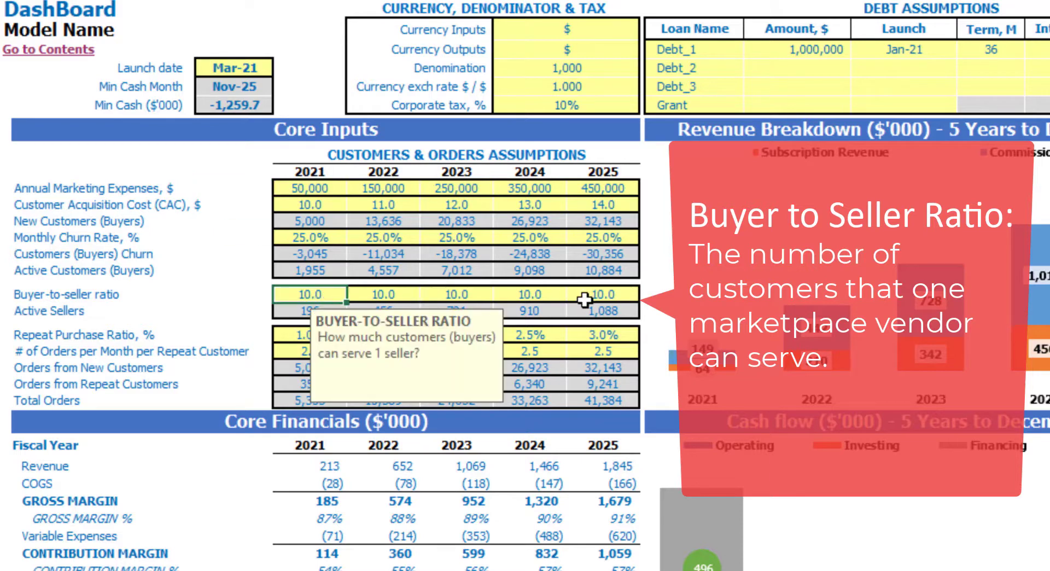
left_click(603, 311)
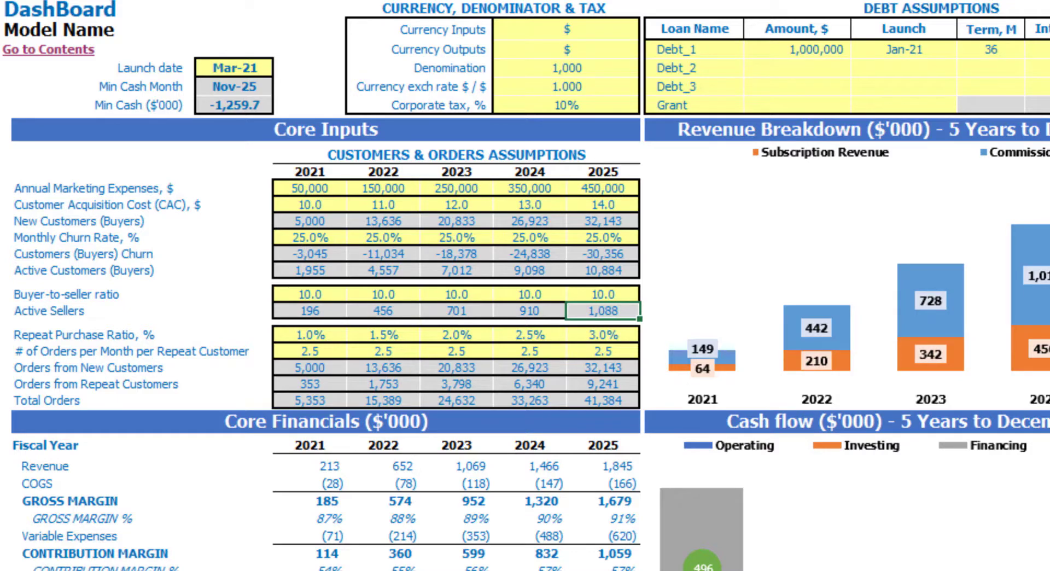
left_click(80, 311)
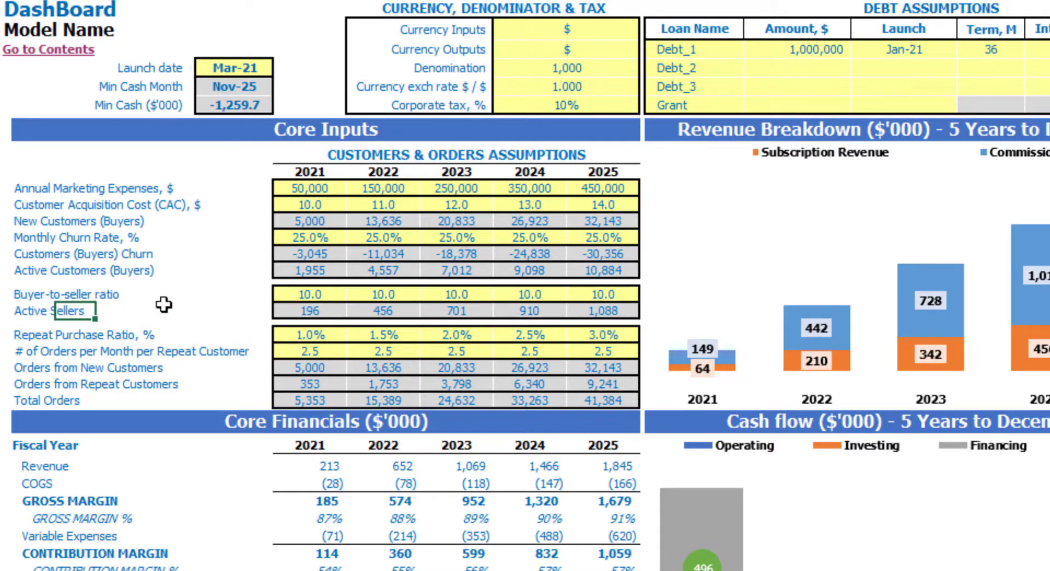
left_click(19, 335)
left_click(179, 302)
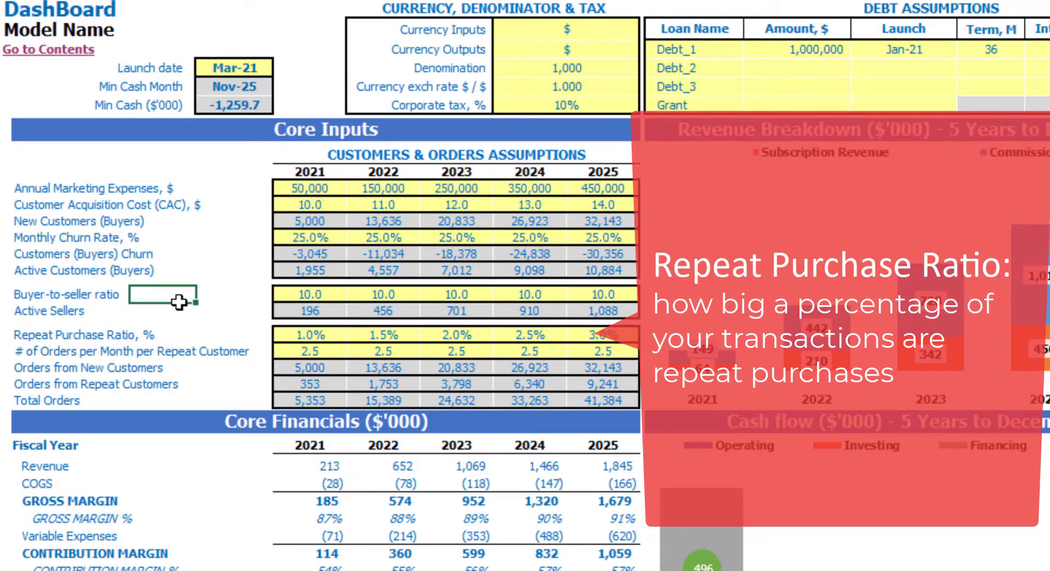
Step: Try clearing the repeat purchase ratios for 2021 through 2025, and undo the deletion
left_click(304, 340)
left_click(234, 313)
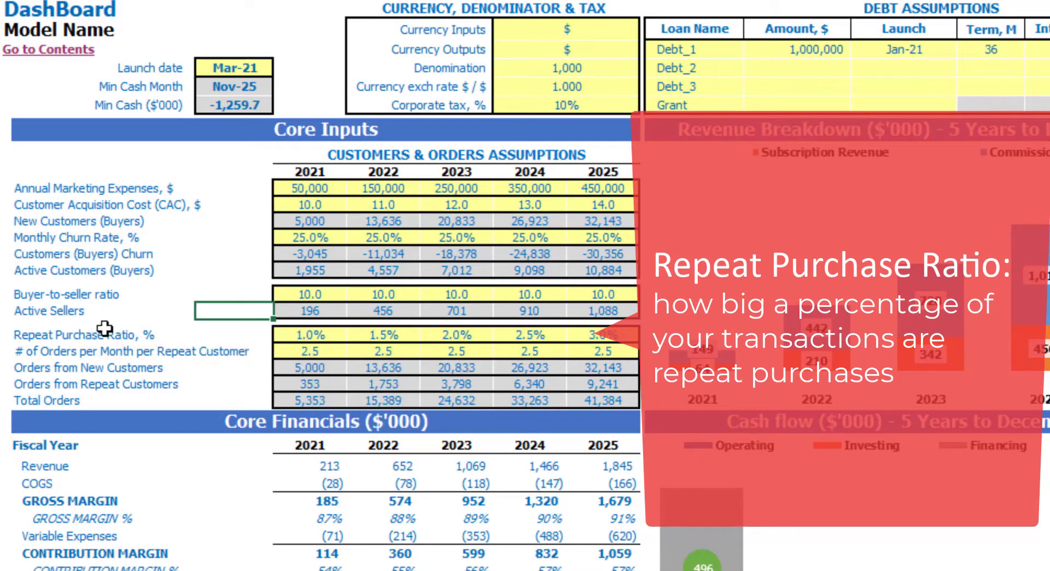
left_click(278, 333)
key("shift+Right")
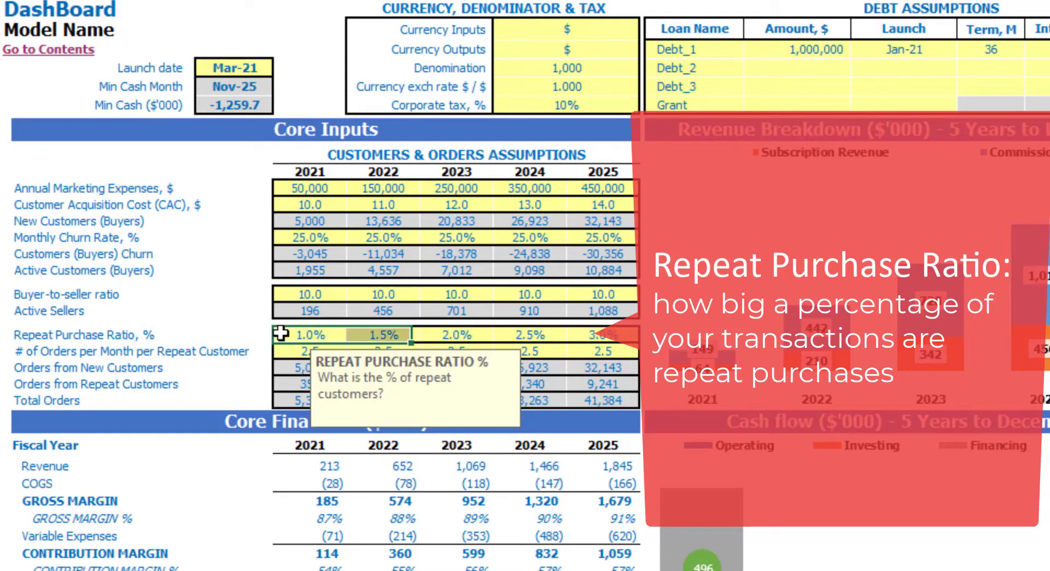
key("shift+Right")
key("shift+Right")
key("shift+Right")
key("Delete")
key("Left")
key("ctrl+z")
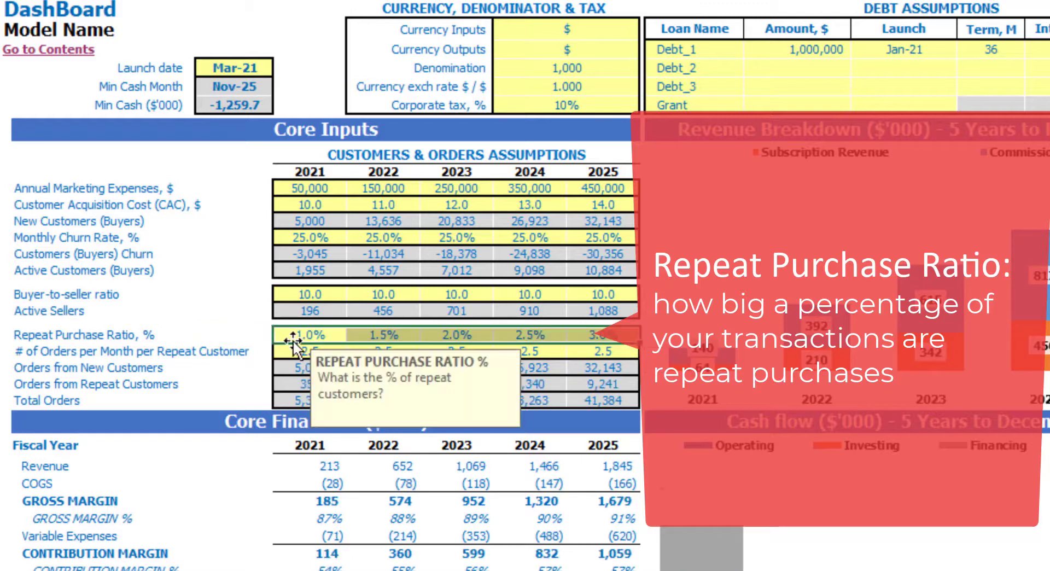
left_click(235, 298)
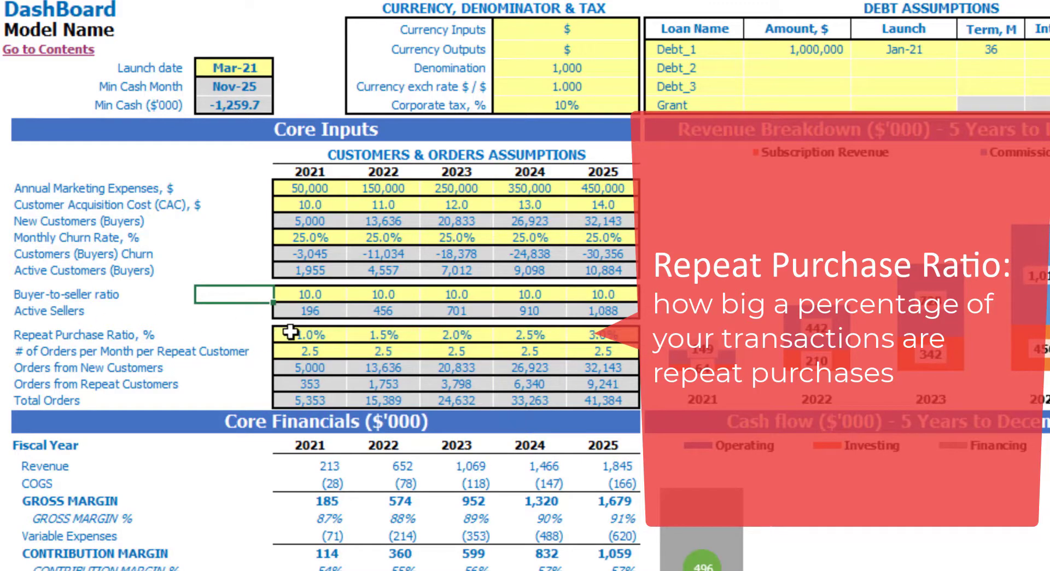
Step: Set the repeat purchase ratio to 1% for 2021 and calculate 2022 as the 2021 ratio plus 0.01
left_click(300, 331)
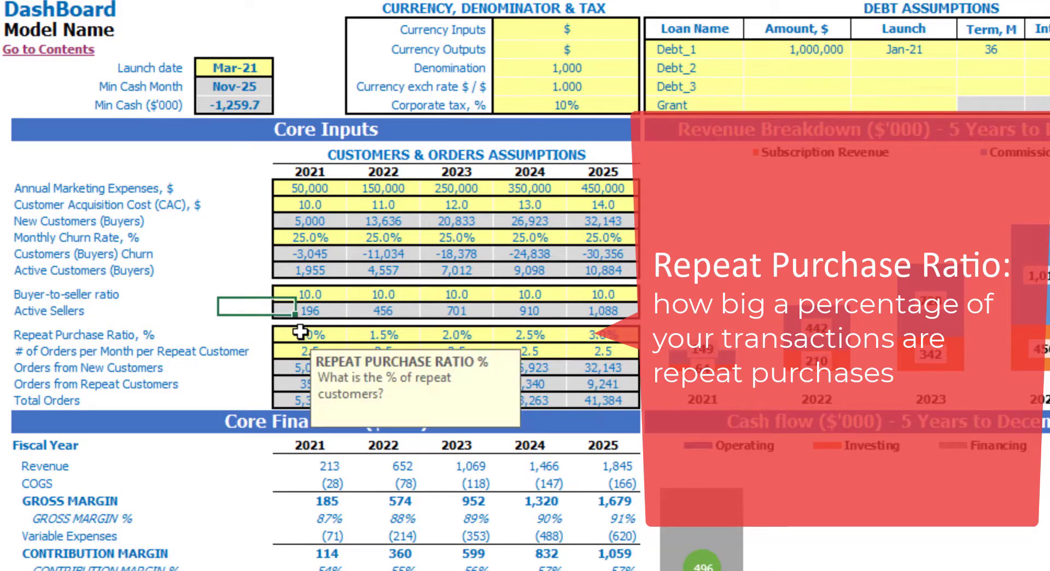
type("1")
key("Return")
key("Right")
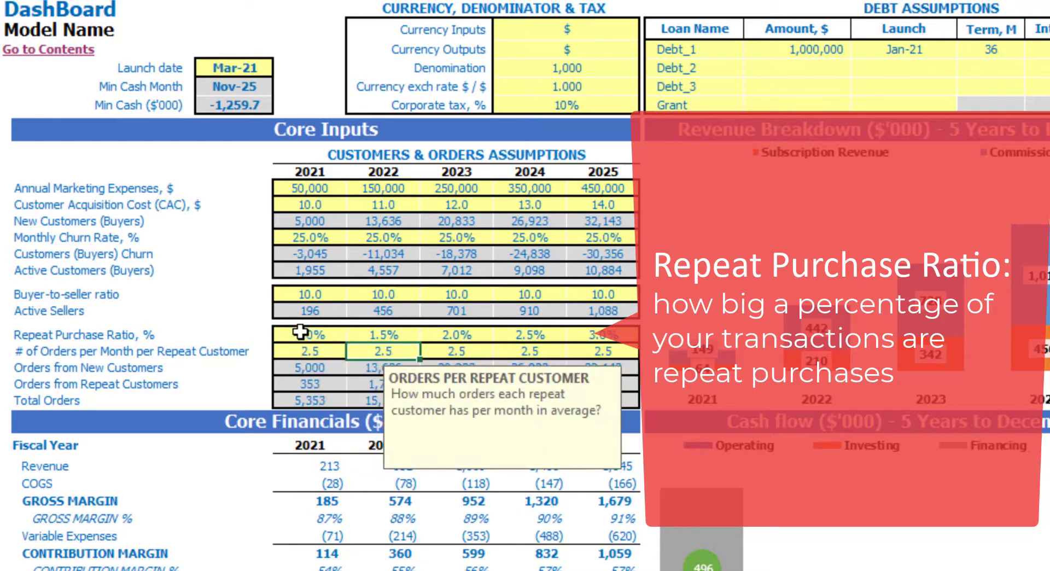
key("Up")
type("=")
key("Left")
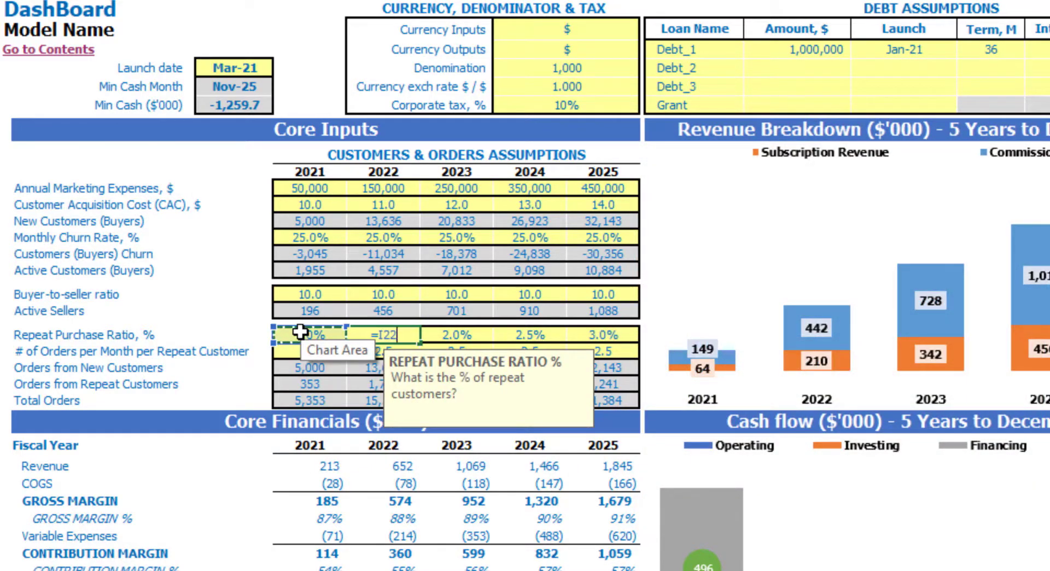
type("+0.01")
key("Return")
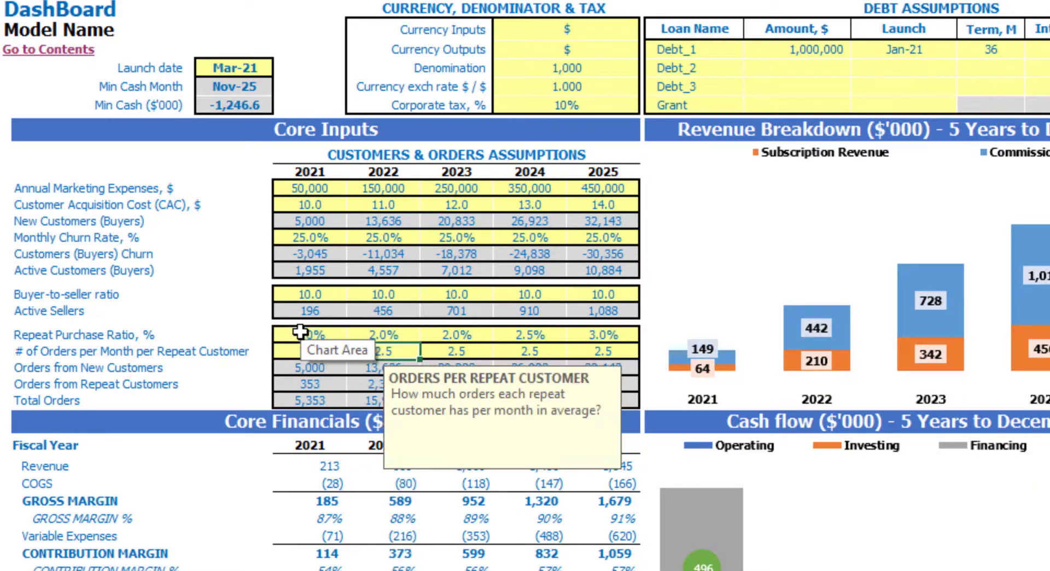
Step: Copy the 2022 repeat purchase ratio formula to 2023 through 2025
key("Up")
key("ctrl+c")
key("Right")
key("shift+Right")
key("shift+Right")
key("ctrl+v")
left_click(186, 295)
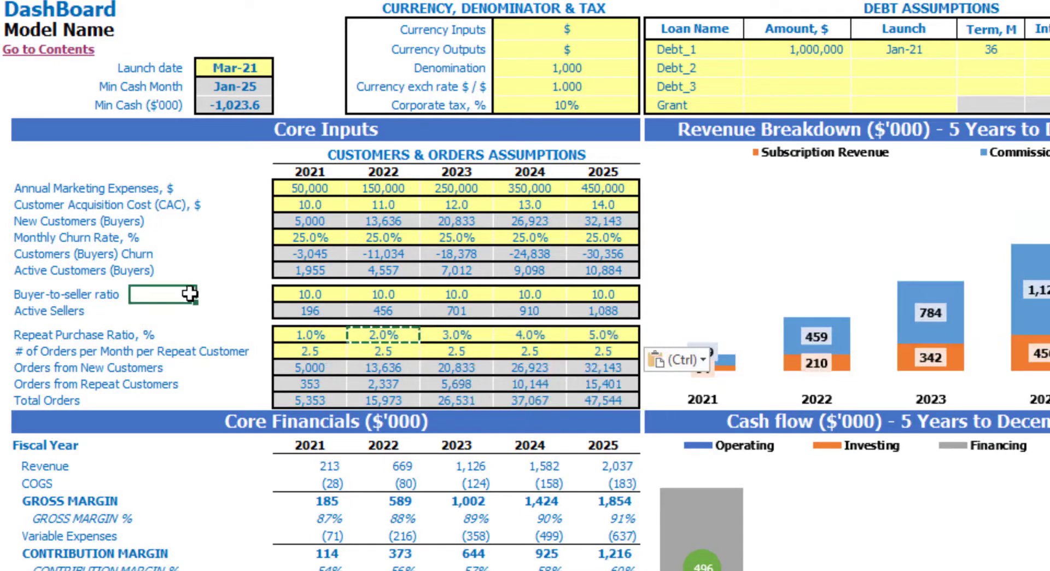
Step: Set the number of orders per month per repeat customer to 2, 3, 4, 5 and 6 for 2021 through 2025
left_click(22, 351)
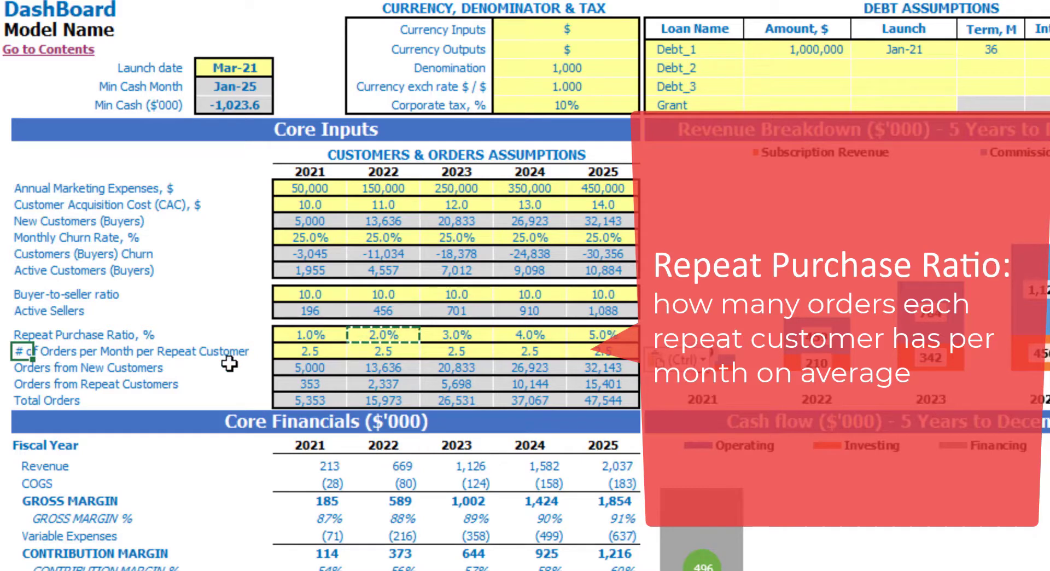
left_click(311, 356)
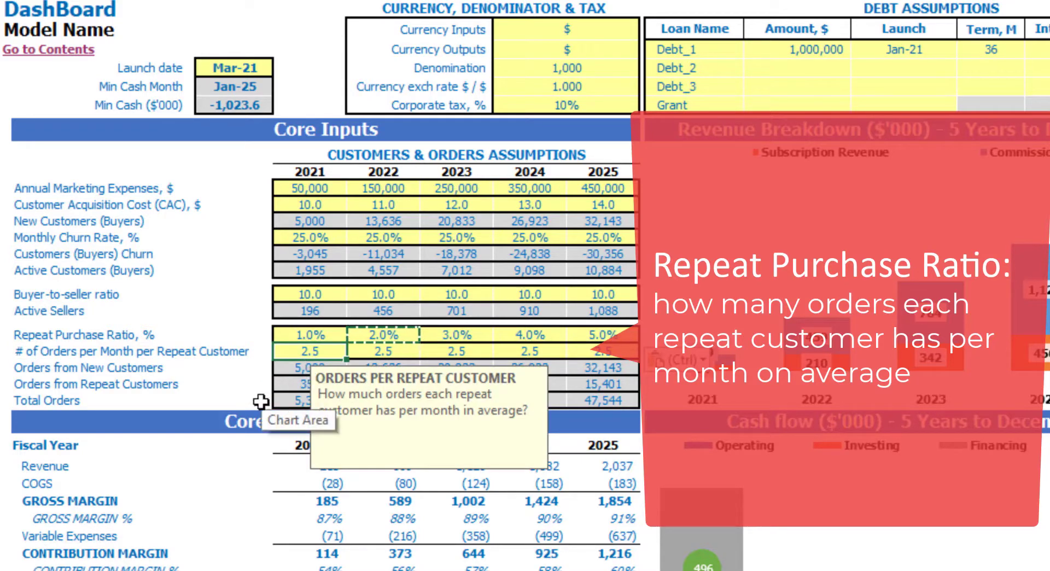
type("2")
key("Tab")
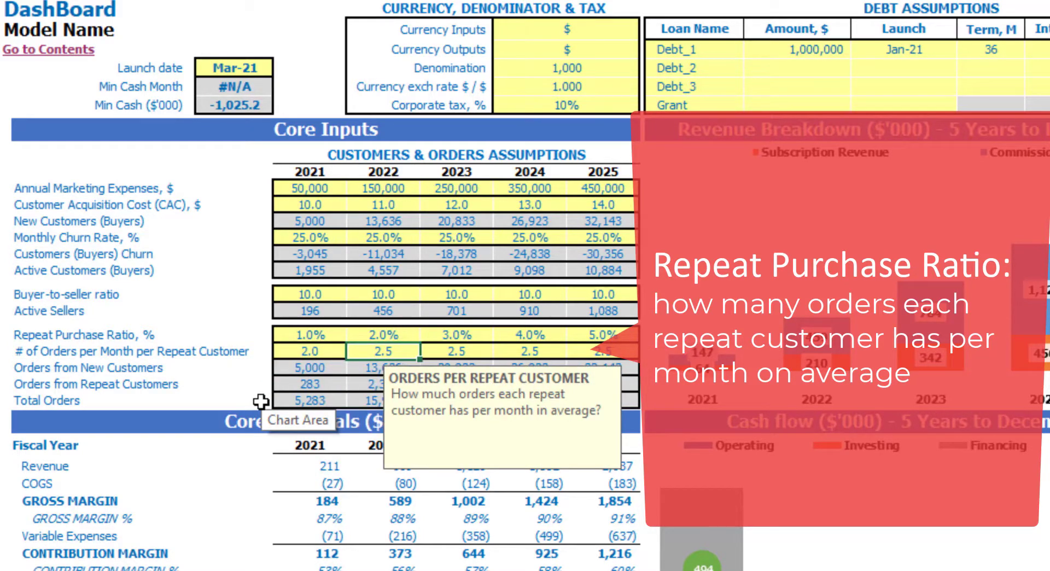
type("3")
key("Tab")
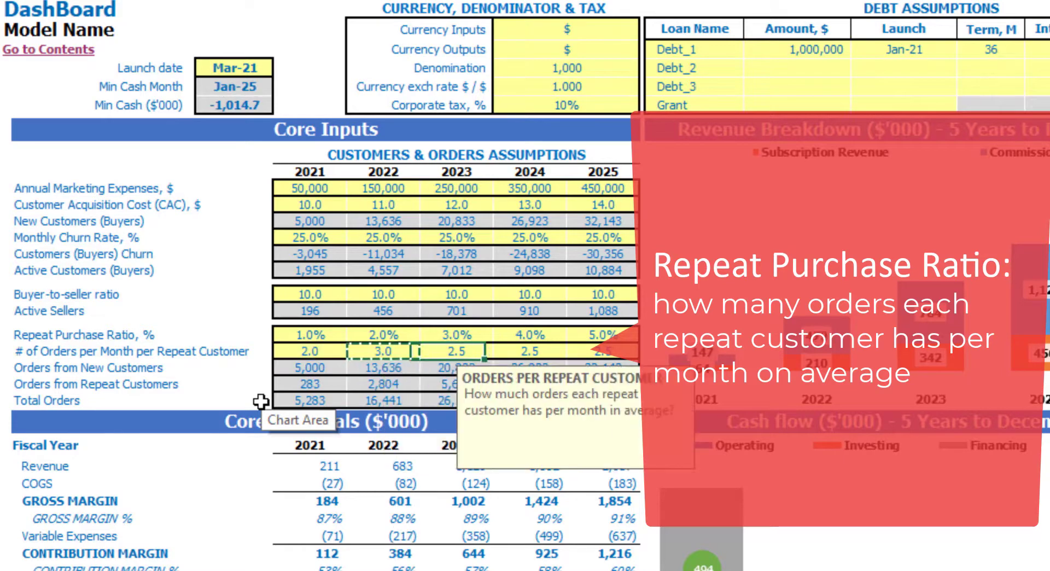
type("4")
key("Tab")
type("5")
key("Tab")
type("6")
left_click(215, 294)
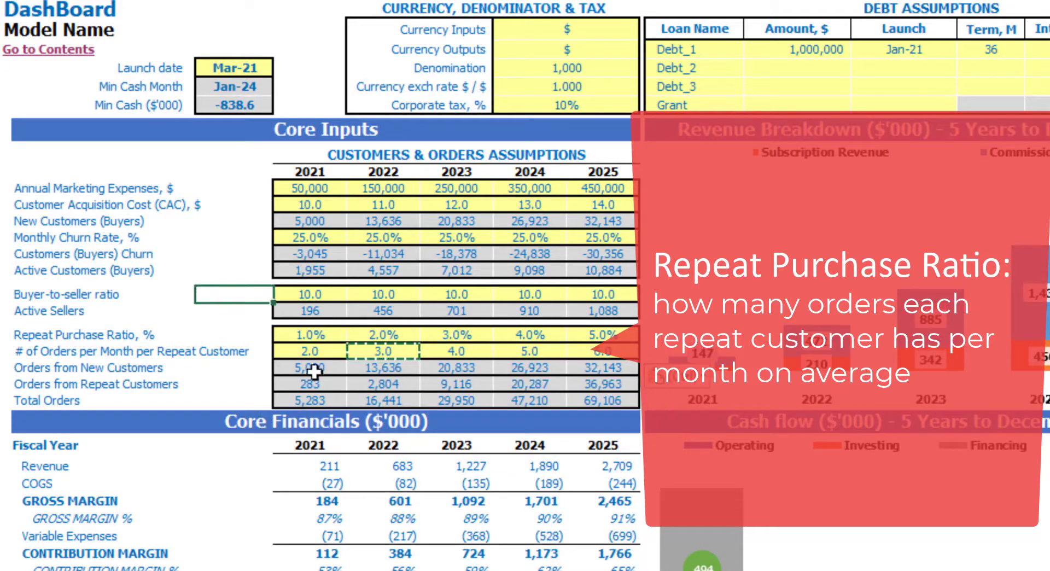
Step: Inspect the formulas behind the orders from new customers across the yearly columns
left_click(315, 370)
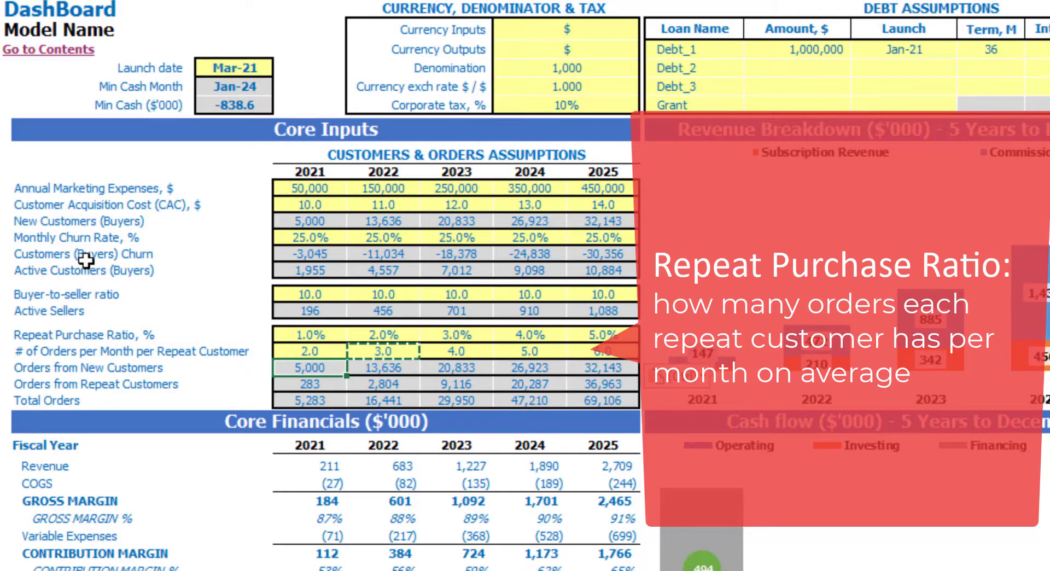
key("F2")
key("Tab")
key("F2")
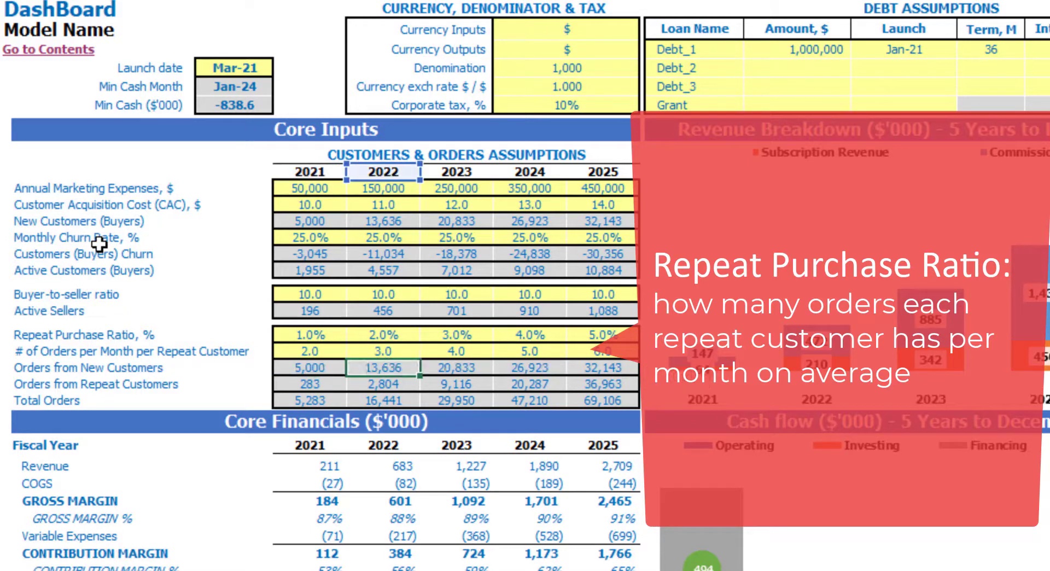
key("Tab")
key("F2")
key("Tab")
key("Left")
key("Left")
key("Left")
key("Left")
key("Right")
Step: Inspect the formulas behind the orders from repeat customers, starting with 2021 and 2022
key("Down")
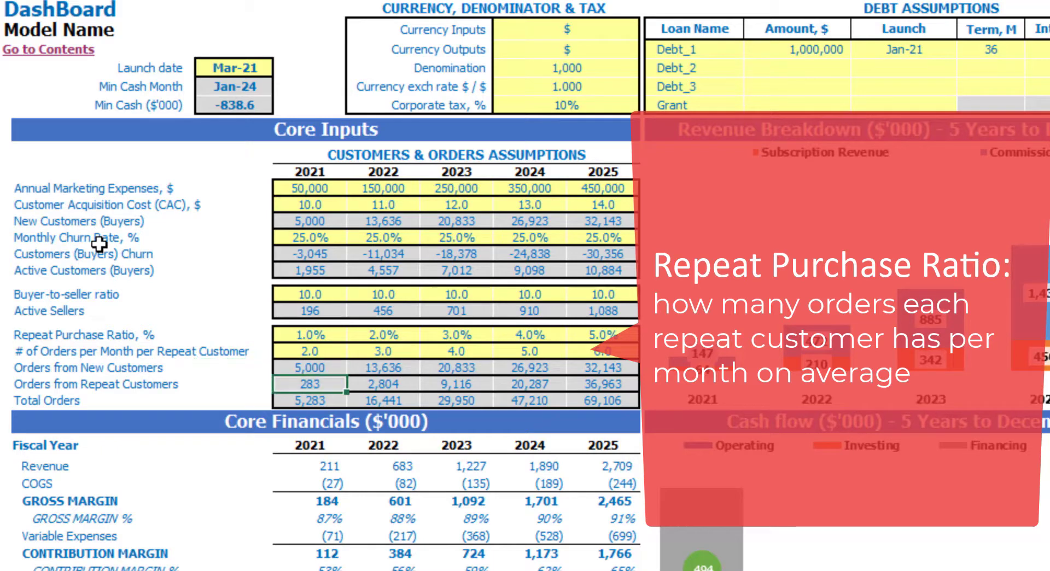
key("F2")
key("Escape")
key("Right")
key("F2")
key("Tab")
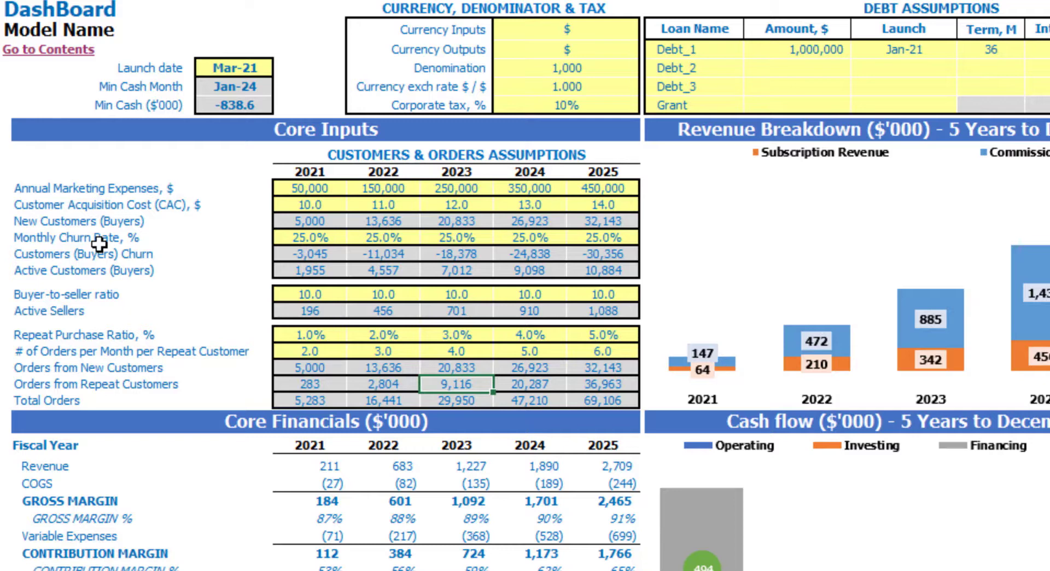
key("Right")
key("Right")
Step: Review the total orders for each year from 2021 to 2025
key("Down")
key("Left")
key("Left")
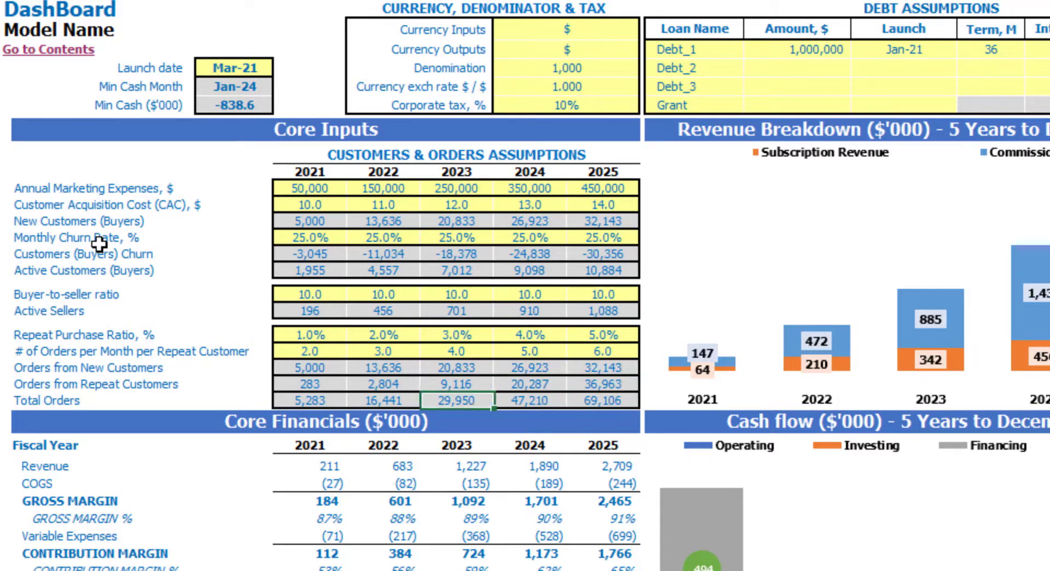
key("Left")
key("Left")
key("Left")
key("Right")
key("Right")
key("Right")
key("Right")
key("Right")
key("Left")
key("Left")
key("Left")
key("Left")
key("Left")
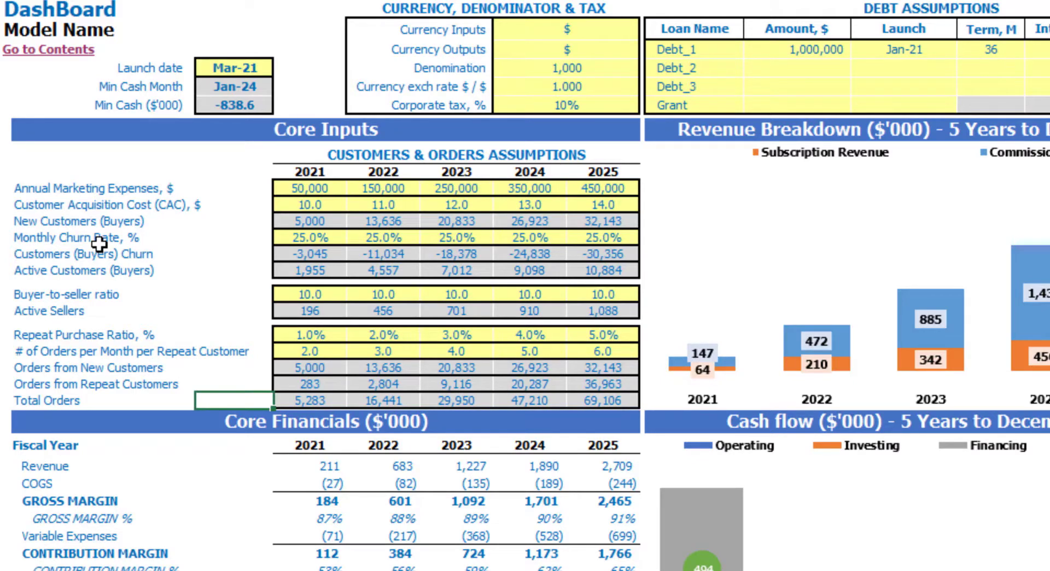
left_click(318, 394)
left_click(377, 401)
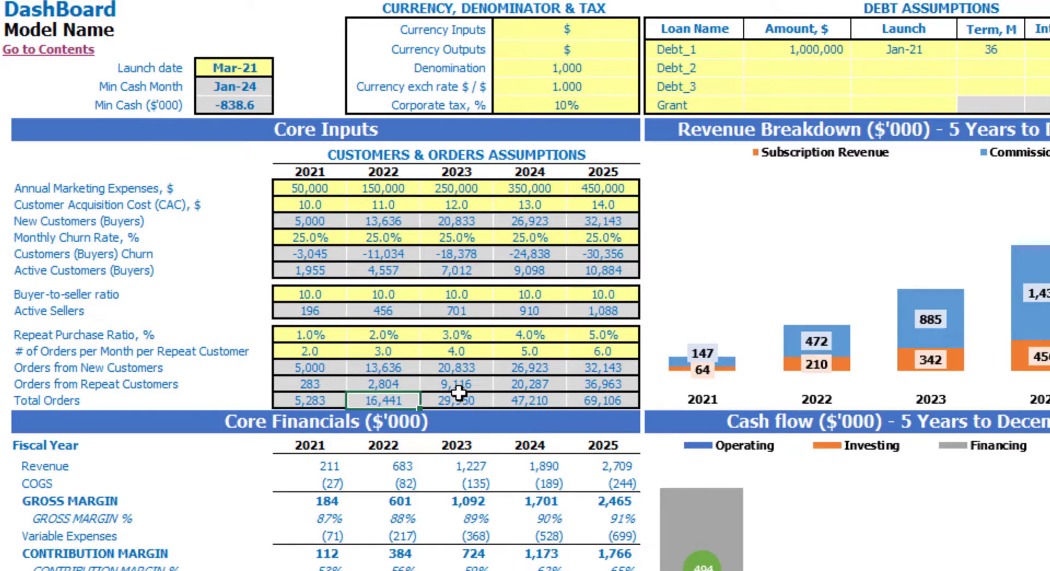
left_click(462, 397)
left_click(520, 399)
left_click(595, 400)
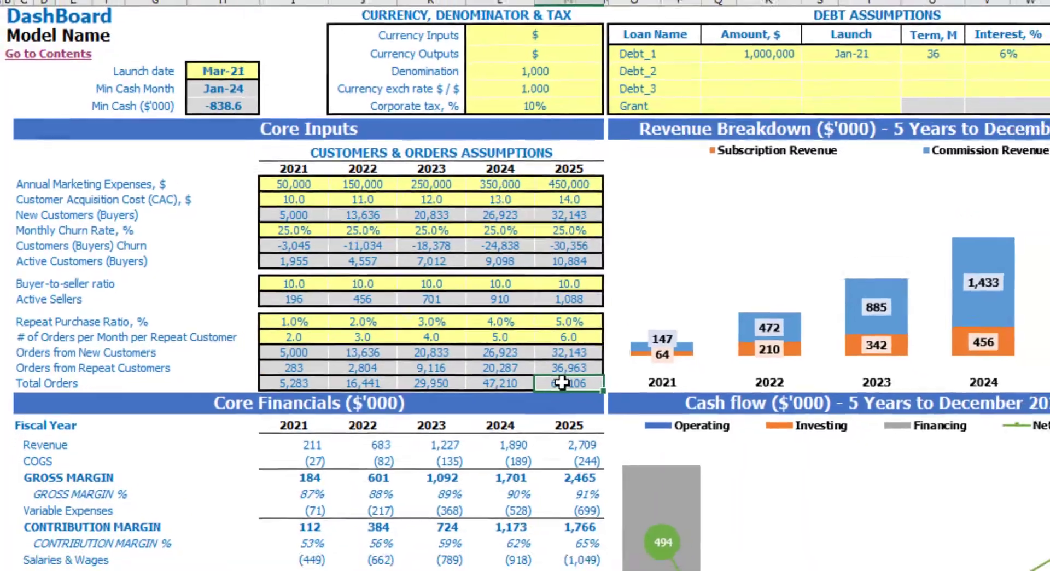
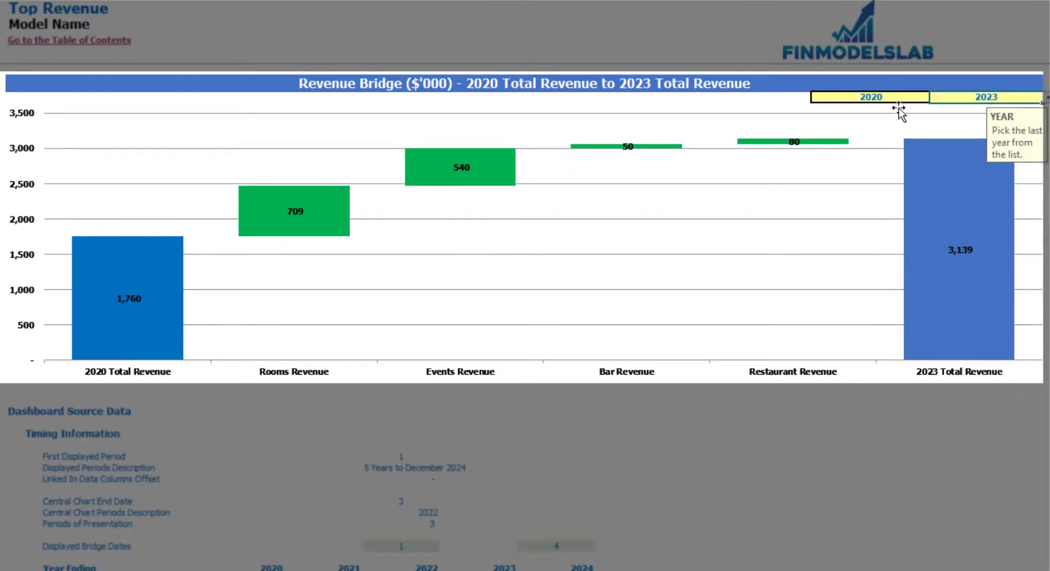
Step: Set the first year of the Revenue Bridge chart to 2021, with 2023 as the last year
left_click(897, 96)
left_click(935, 97)
left_click(901, 121)
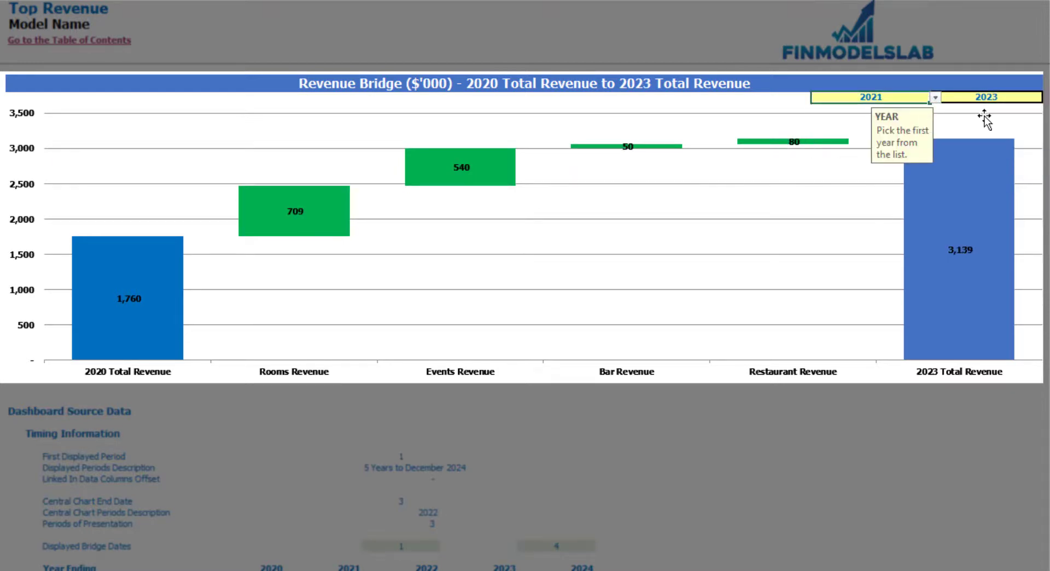
left_click(258, 418)
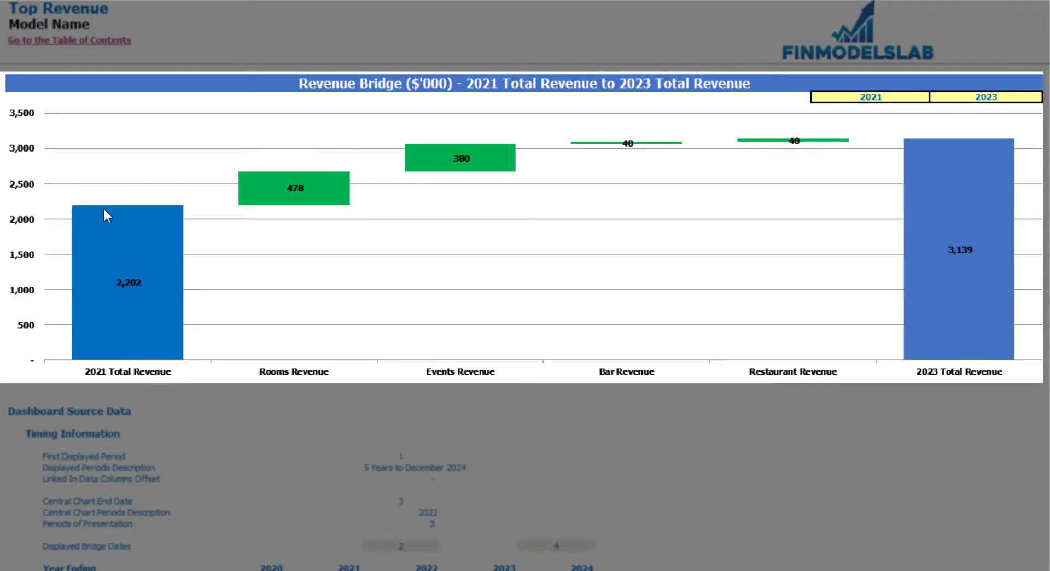
mouse_move(115, 356)
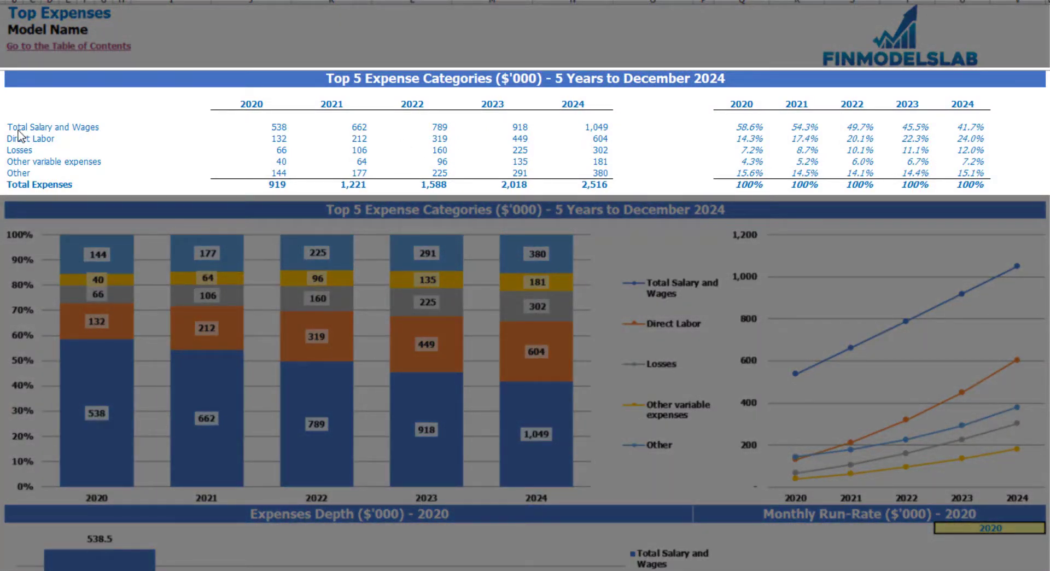
Step: Examine the top five expense categories, their yearly amounts and totals, and their percentage shares for 2020 to 2024
left_click_drag(14, 129, 14, 163)
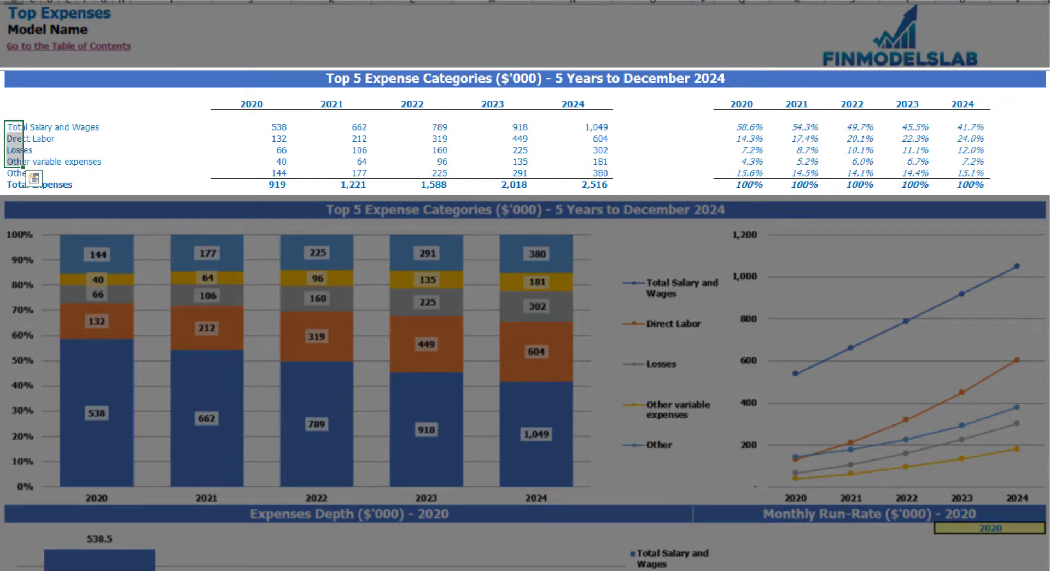
left_click(22, 174)
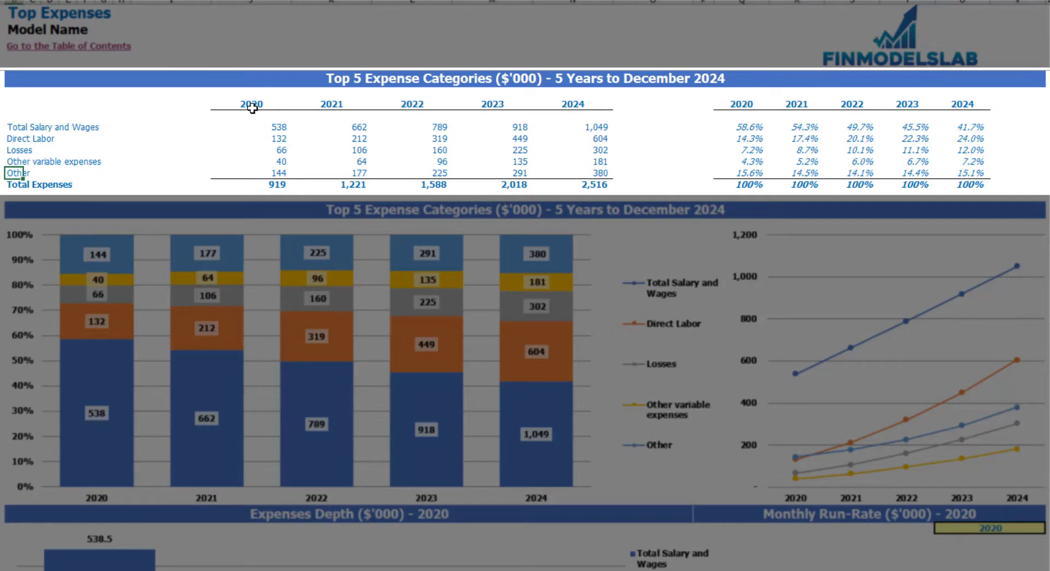
left_click_drag(251, 106, 557, 182)
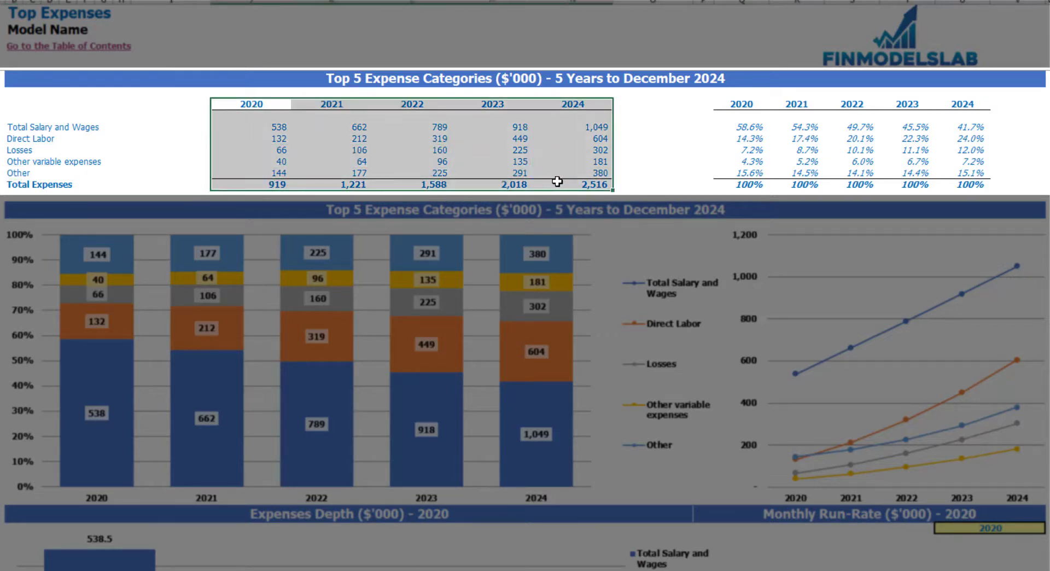
left_click(278, 186)
left_click_drag(278, 186, 569, 185)
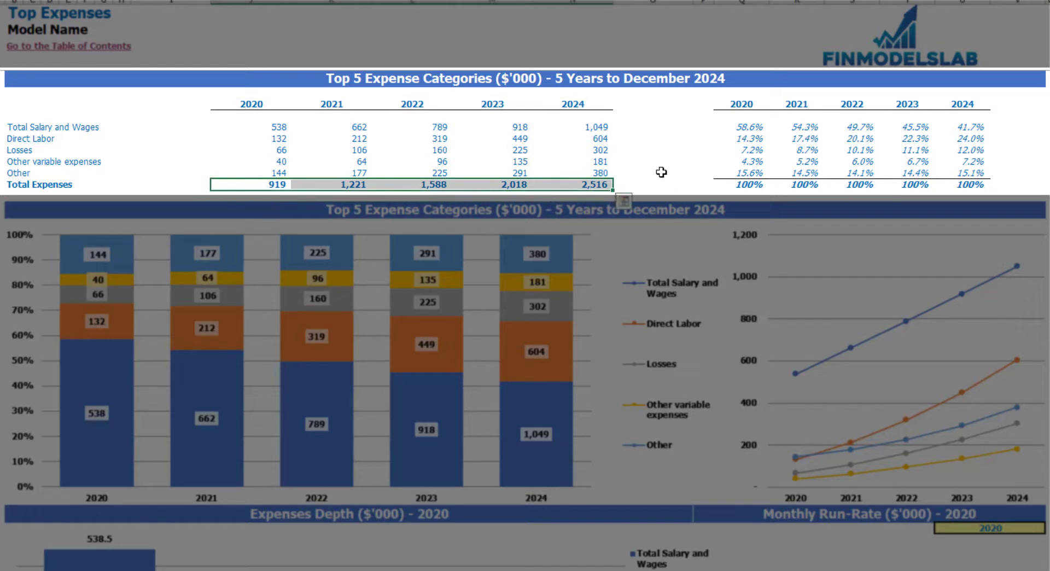
left_click_drag(742, 107, 980, 175)
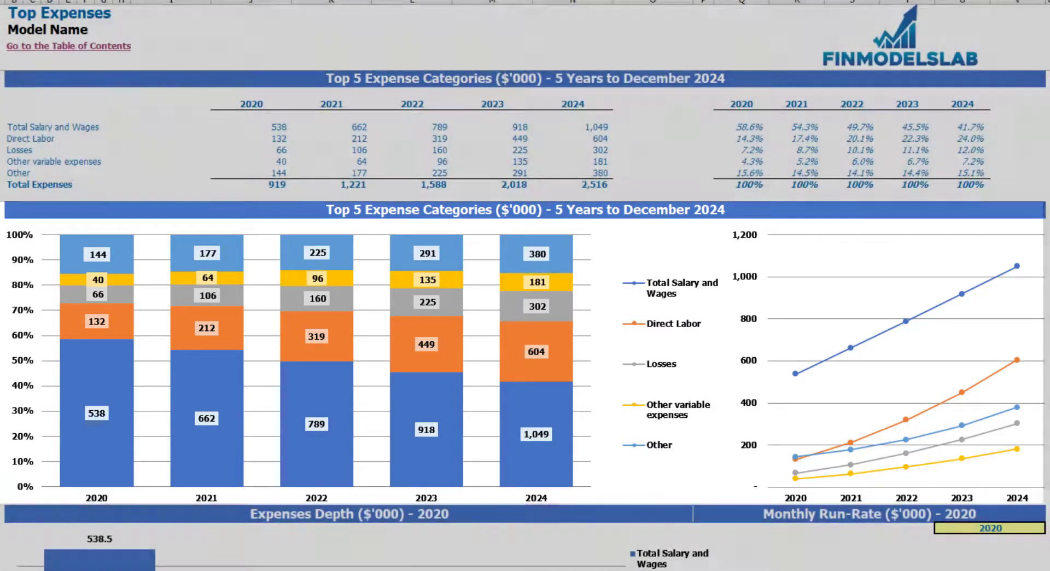
Step: Set the year for the Expenses Depth and Monthly Run-Rate charts to 2021
scroll(389, 268, "down", 10)
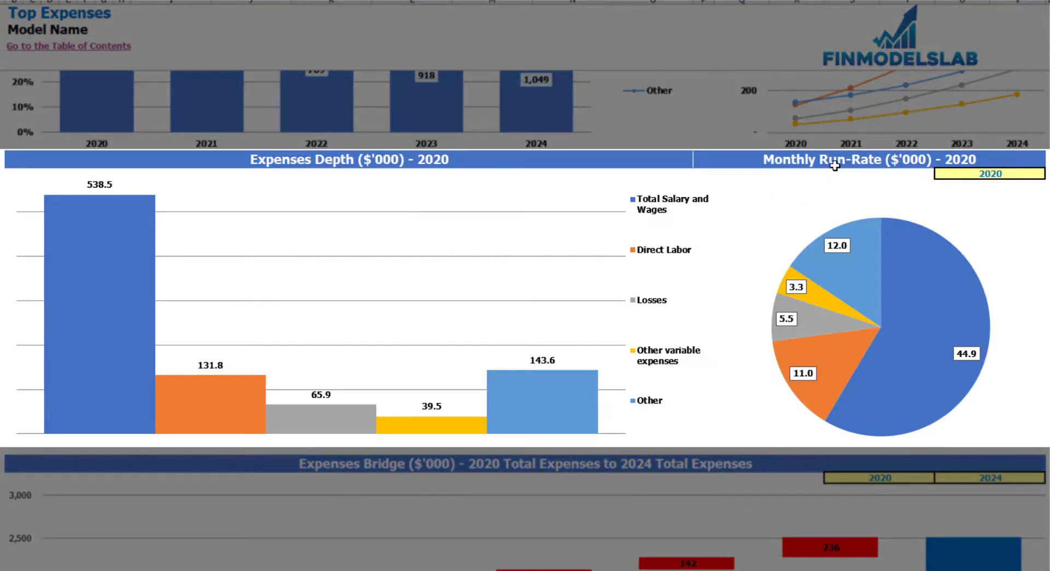
left_click(1041, 173)
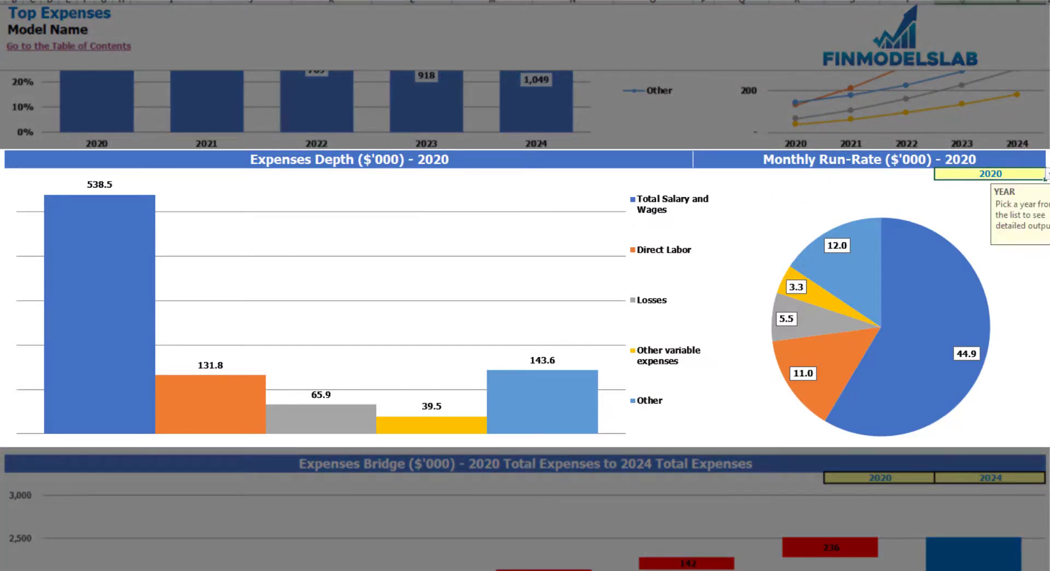
left_click(1047, 173)
left_click(952, 200)
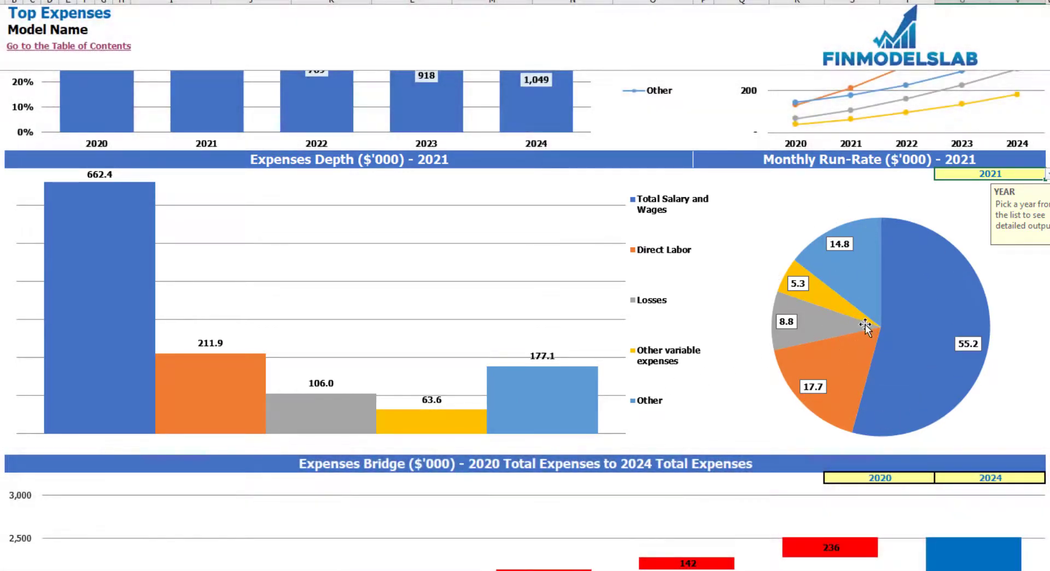
Step: Examine the Expenses Bridge chart from 2020 to 2024 and the options for its first and last years
mouse_move(864, 324)
scroll(865, 324, "down", 5)
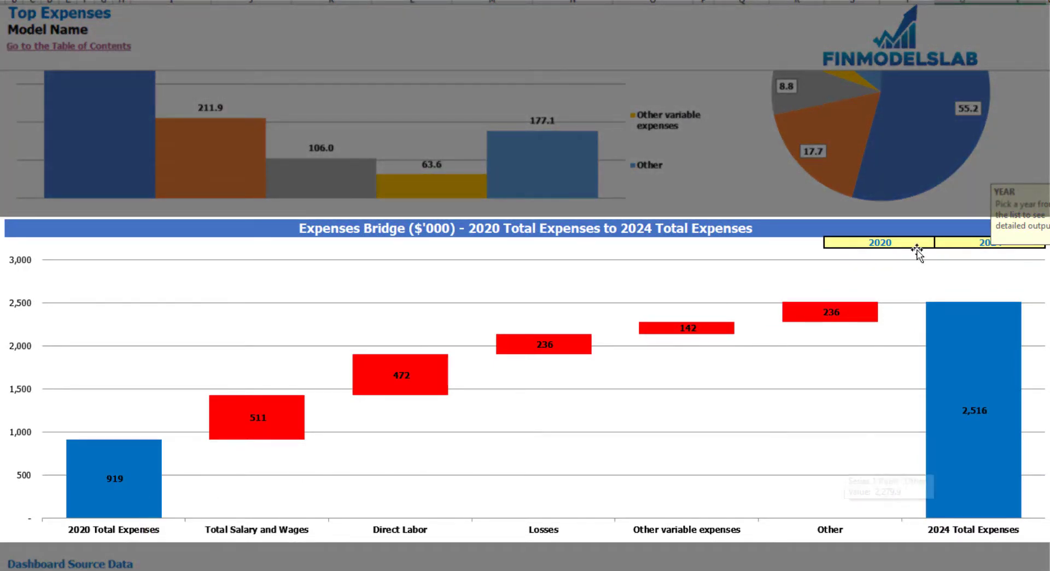
left_click(922, 242)
left_click(1017, 242)
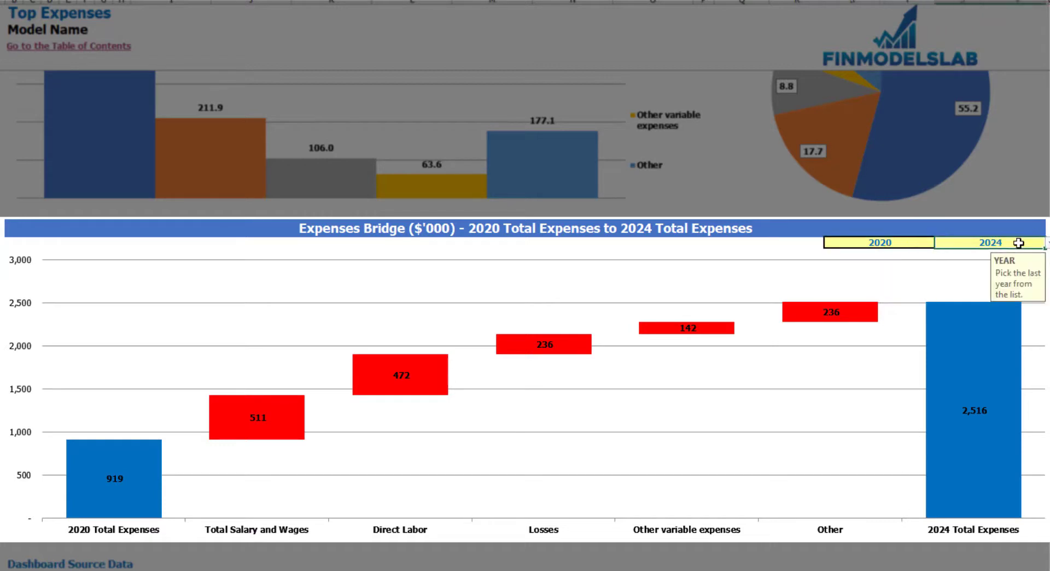
left_click(921, 241)
left_click(940, 244)
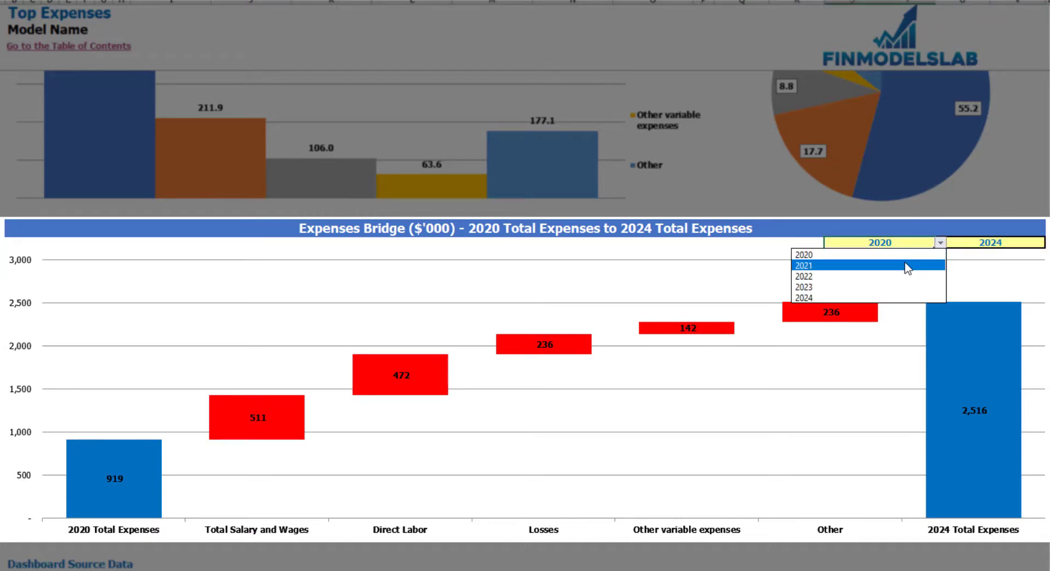
left_click(1039, 239)
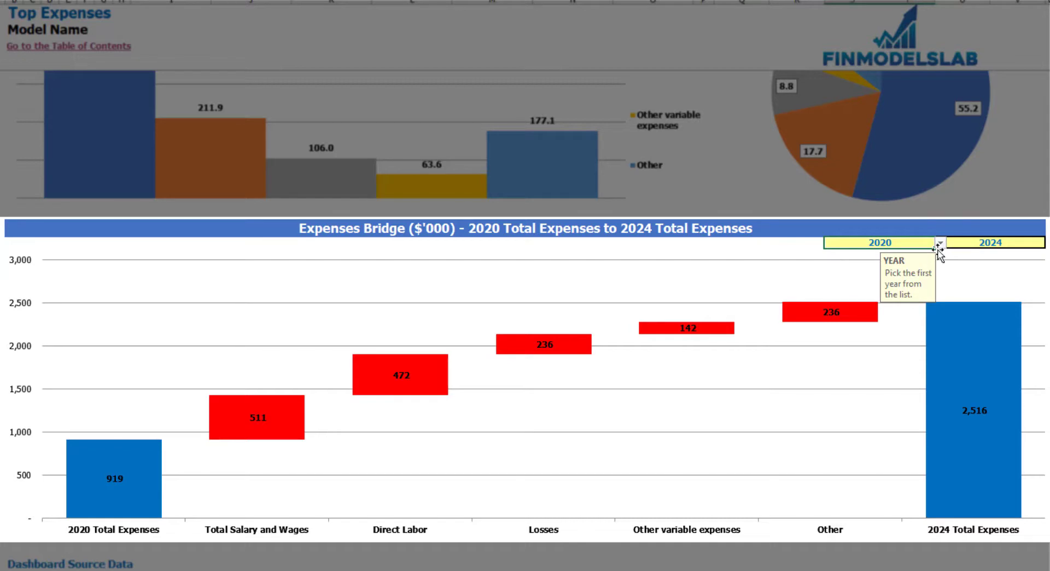
left_click(1029, 242)
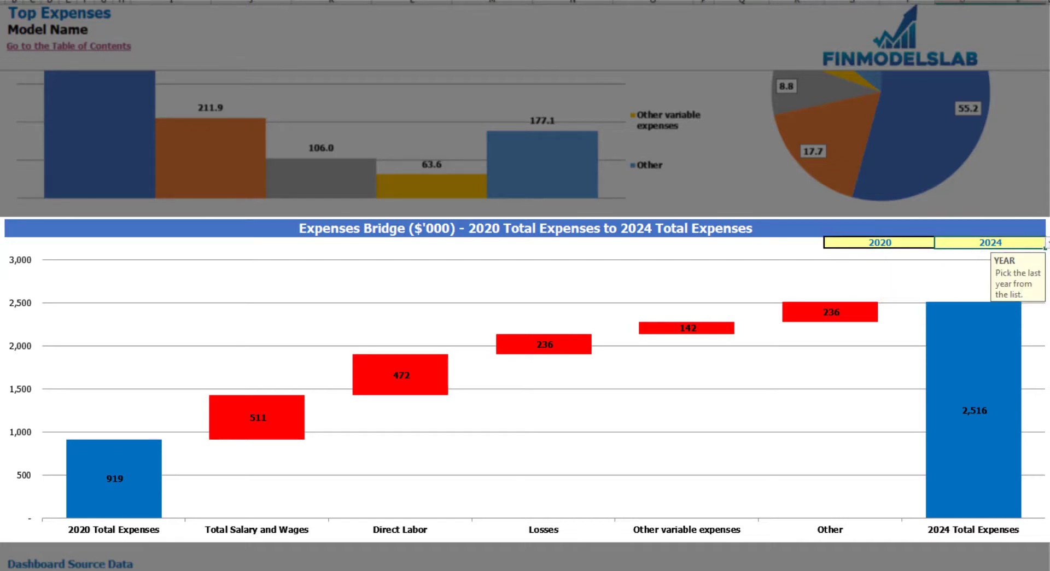
left_click(1047, 242)
left_click(1048, 242)
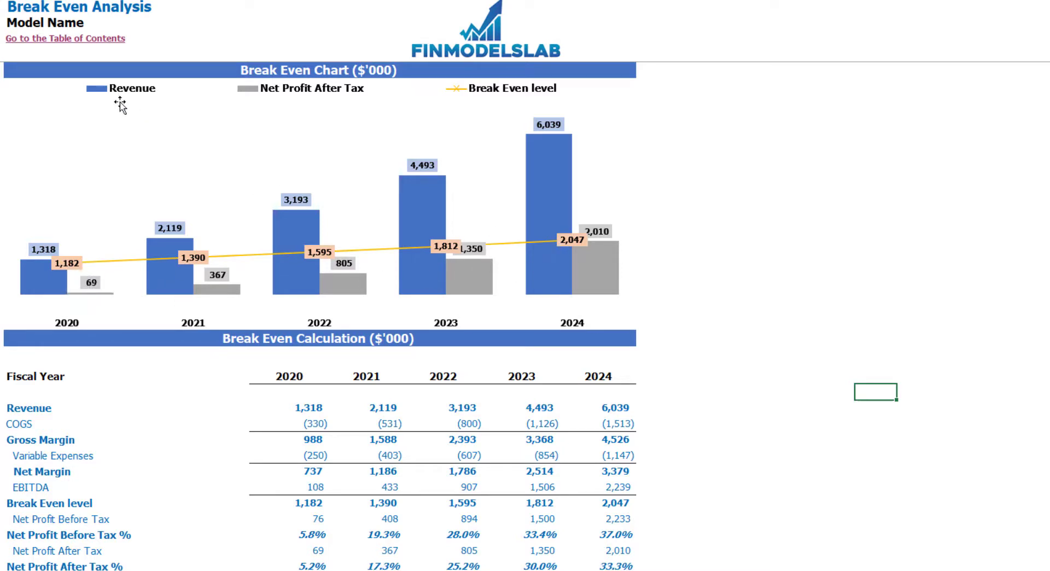
Step: Review the cost of loans and equity, their resource shares and the weighted average cost of capital on the Valuation sheet
mouse_move(183, 227)
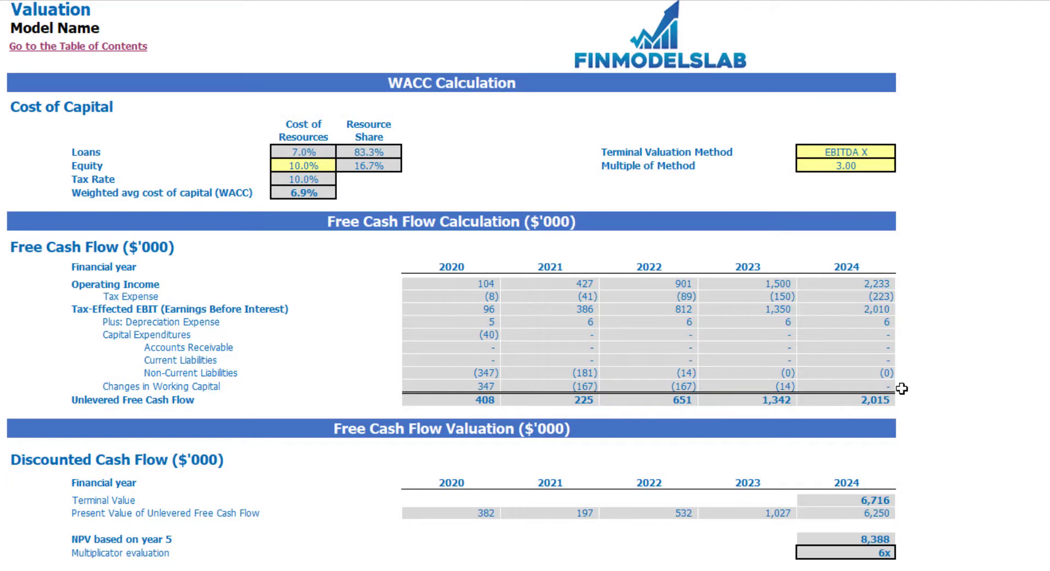
left_click(296, 165)
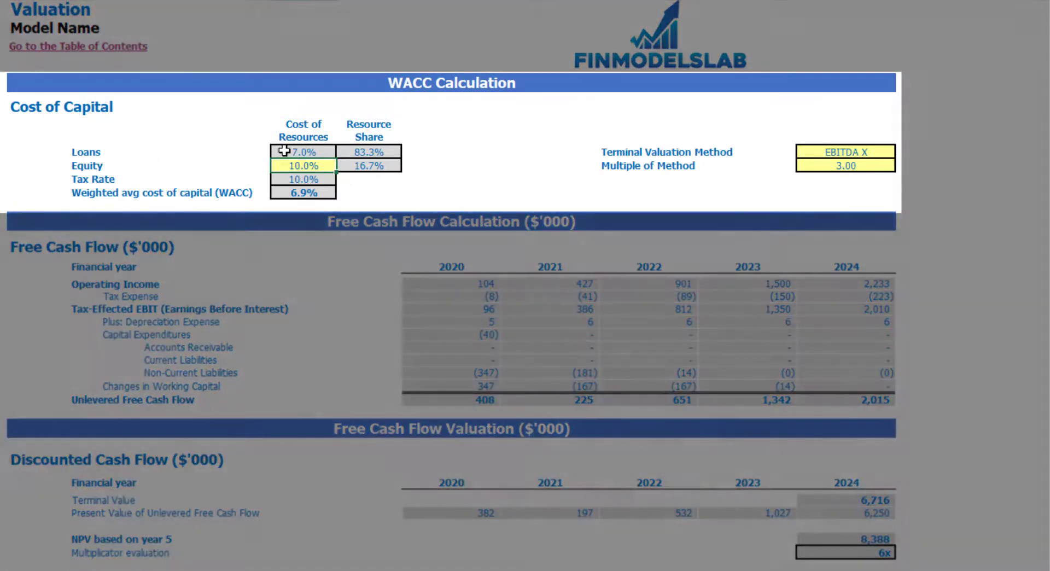
left_click(282, 152)
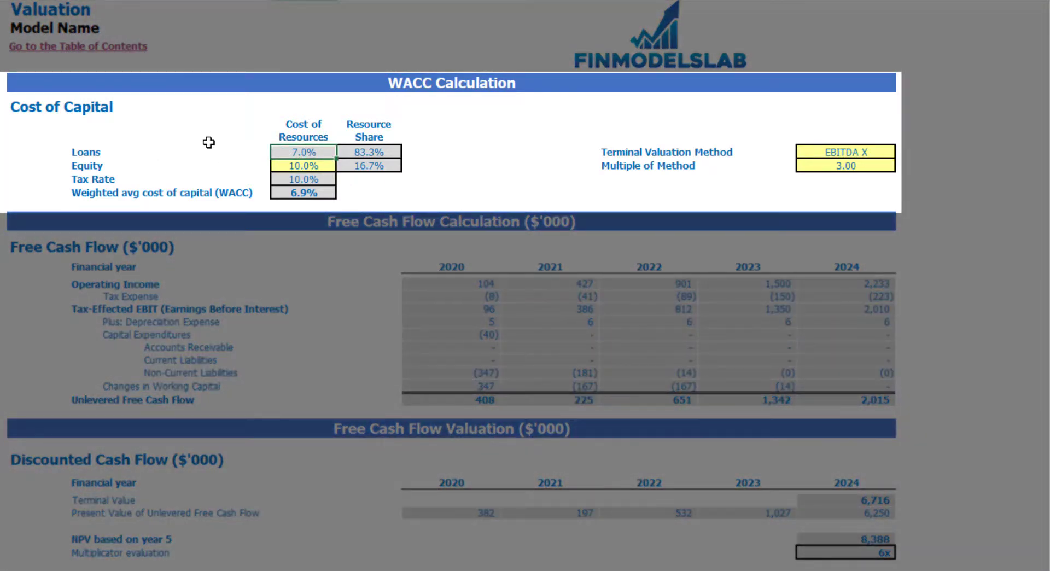
left_click_drag(367, 153, 369, 165)
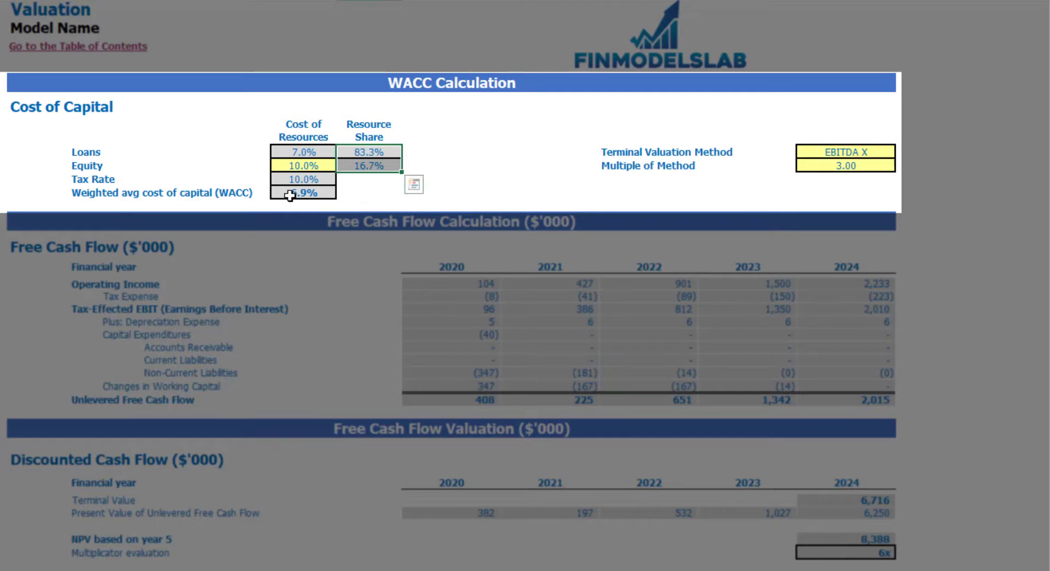
left_click(309, 193)
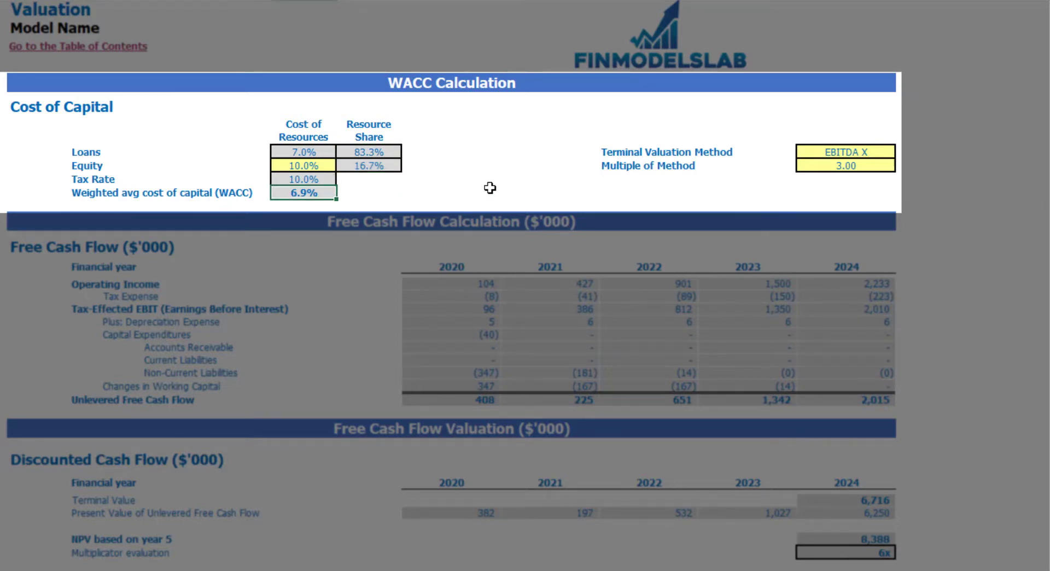
Step: Set the Terminal Valuation Method to Revenue X and select the Multiple of Method value
left_click(860, 154)
left_click(903, 154)
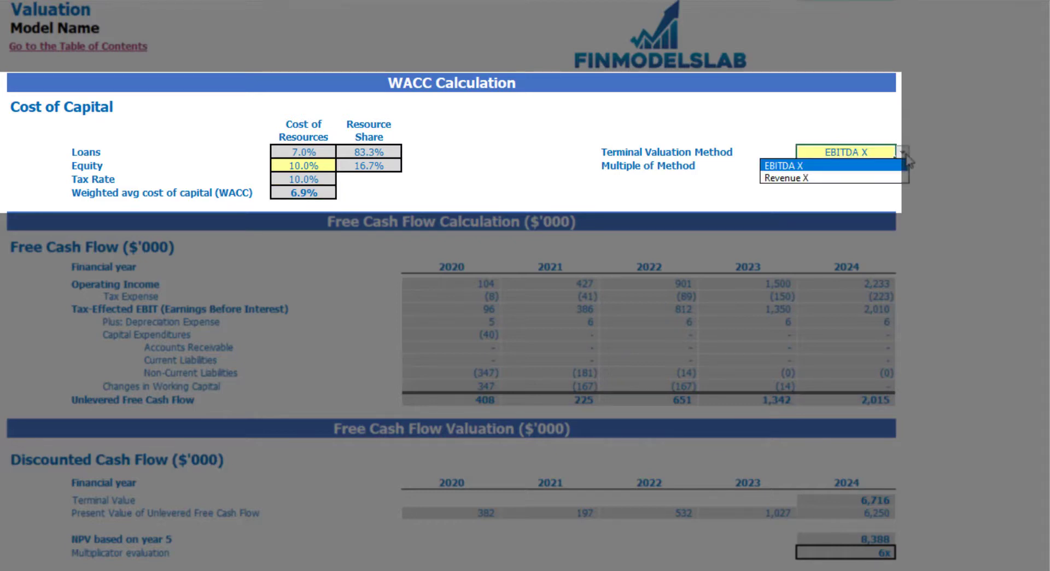
left_click(887, 176)
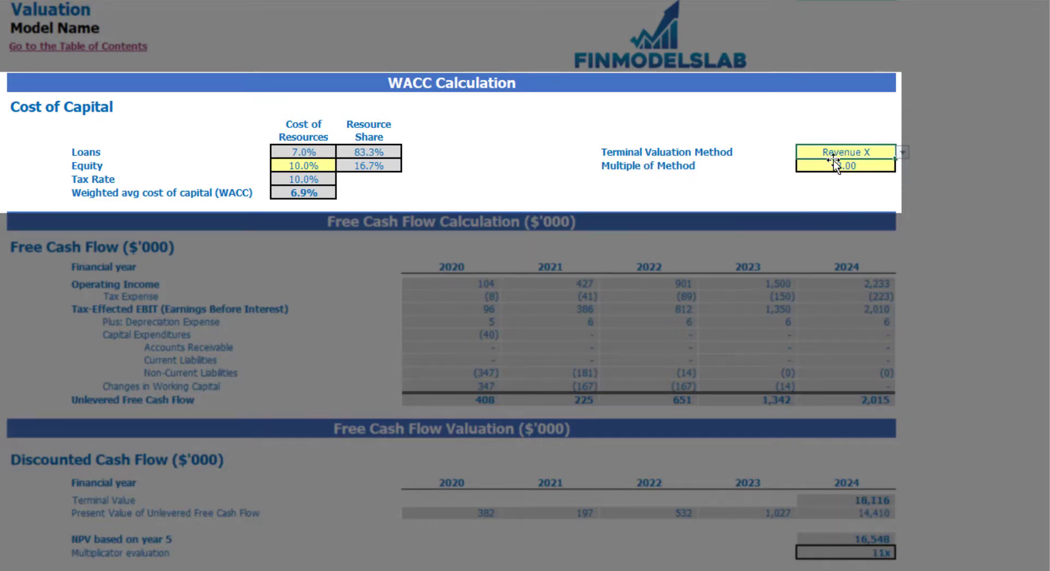
left_click(861, 169)
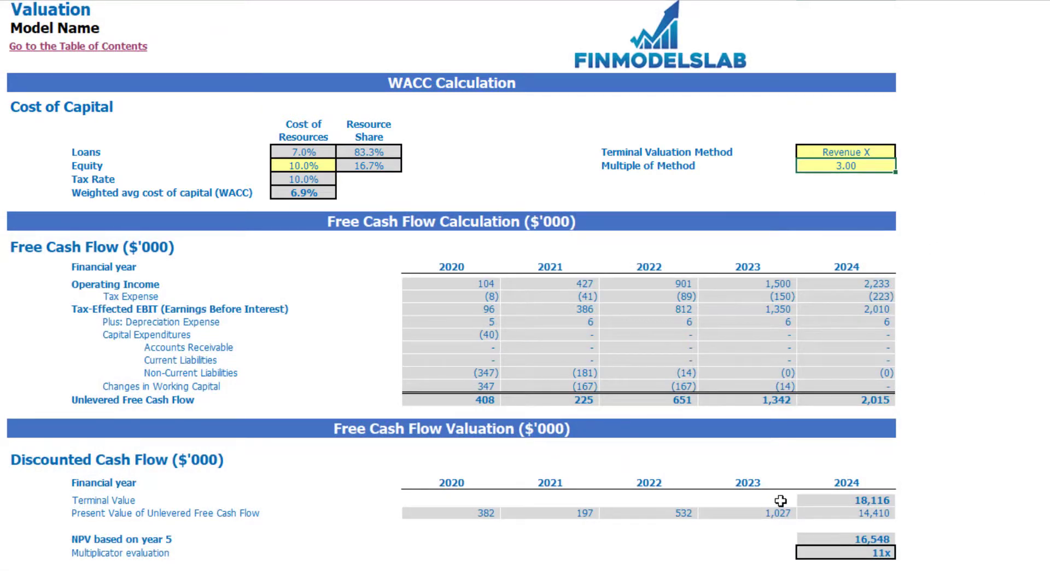
Step: Review the terminal value, the unlevered free cash flow for 2020 to 2024 and the multiplicator evaluation
left_click(825, 502)
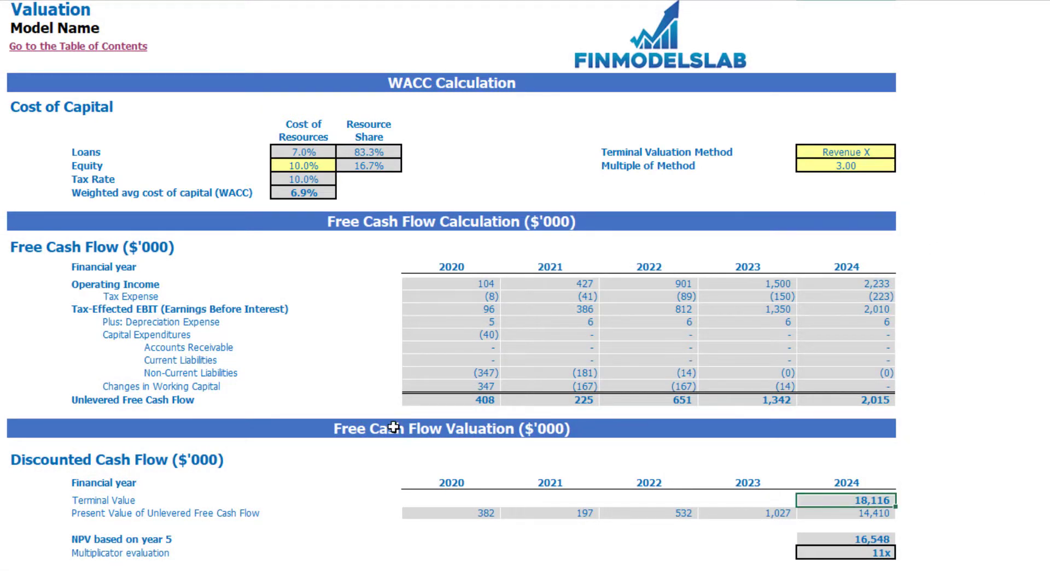
left_click_drag(435, 399, 842, 401)
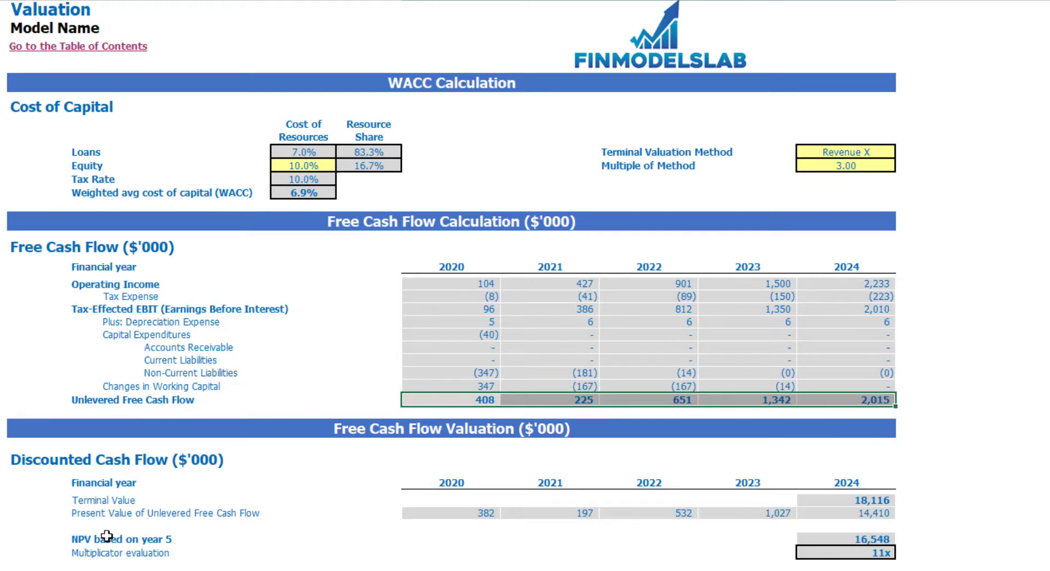
left_click(872, 551)
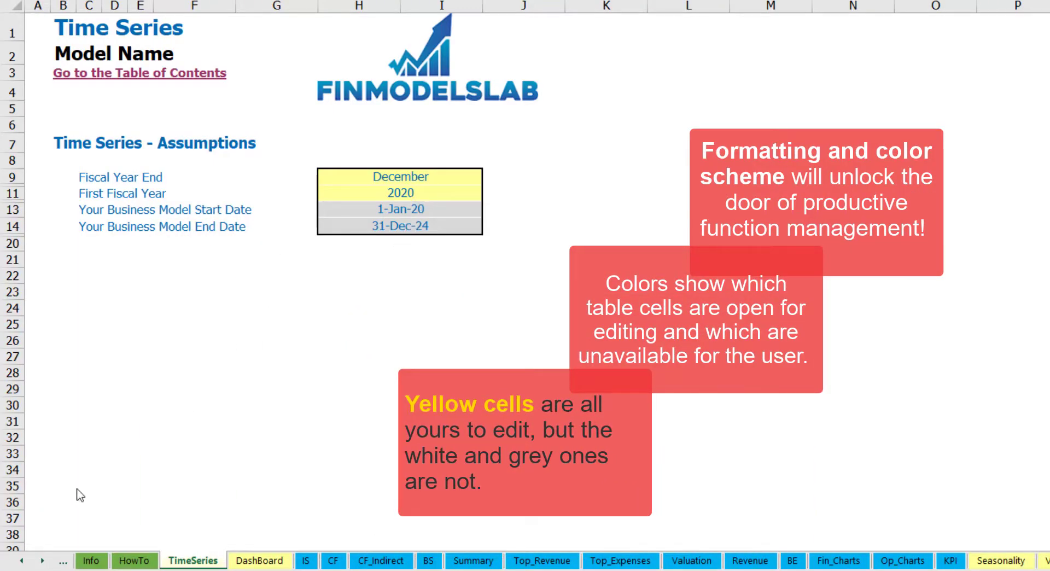
Step: Look through the workbook's full range of sheets, from the green instruction sheets to the grey calculation sheets
left_click(43, 562)
left_click(42, 562)
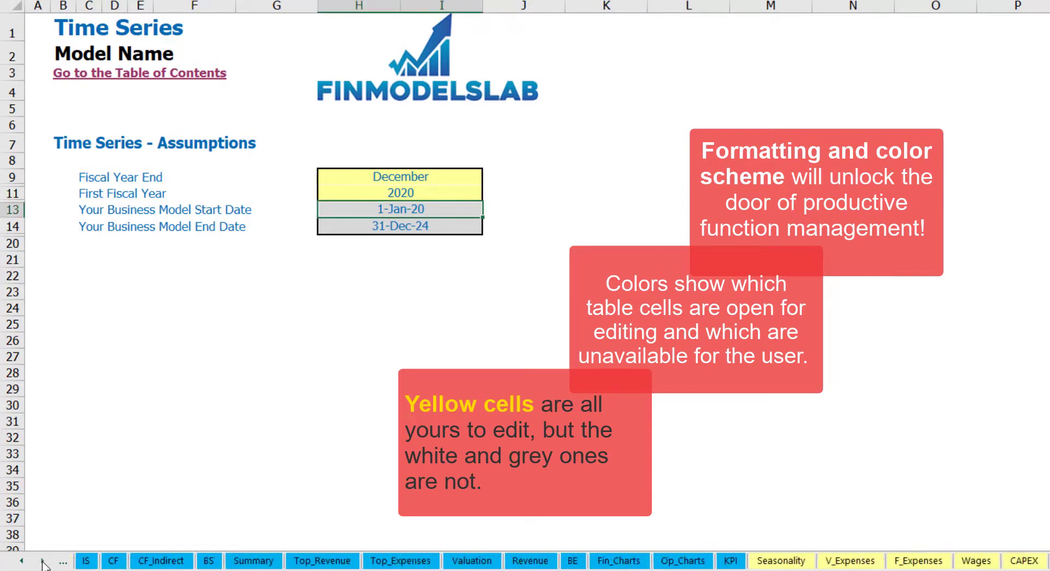
left_click(42, 561)
left_click(42, 561)
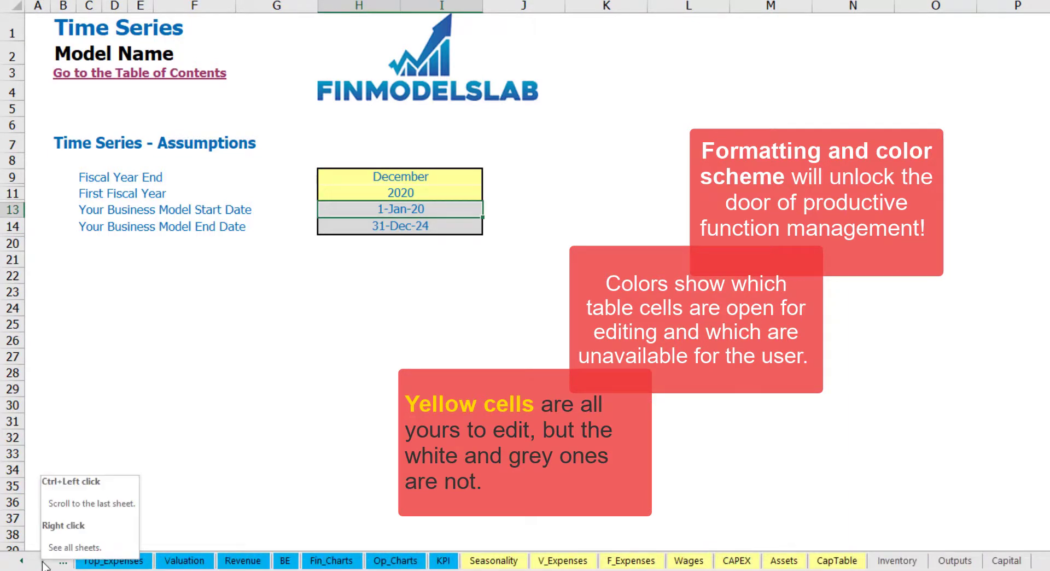
left_click(22, 561)
left_click(22, 561)
left_click(24, 566)
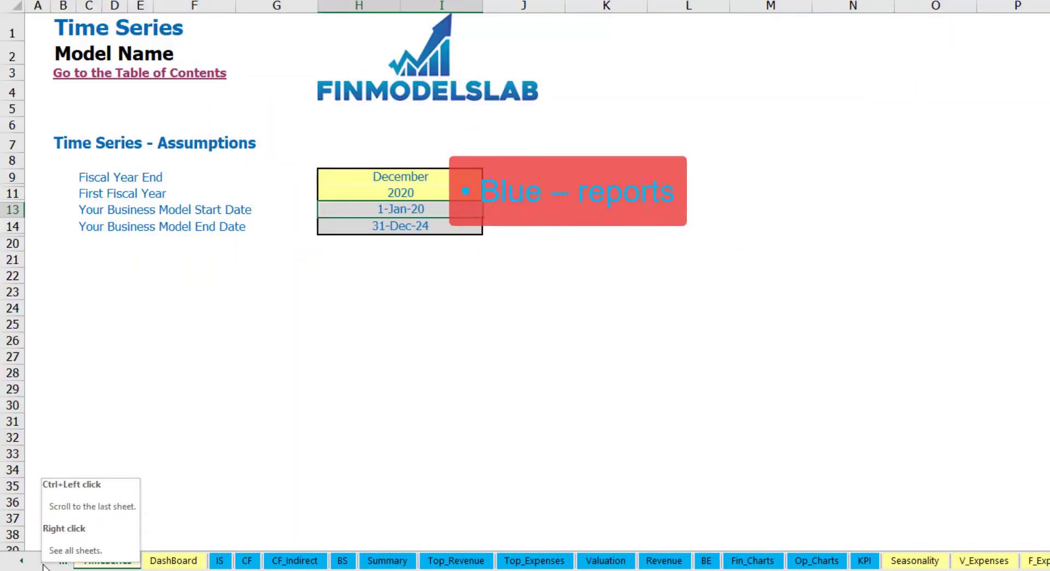
left_click(43, 561)
left_click(42, 561)
left_click(43, 561)
left_click(43, 561)
left_click(43, 561)
left_click(42, 561)
left_click(43, 561)
left_click(42, 561)
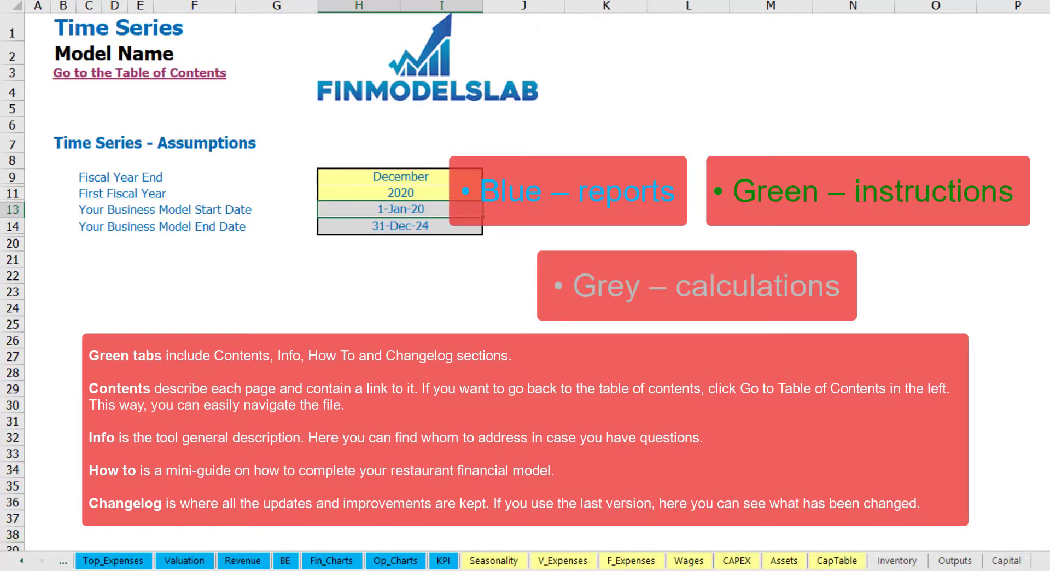
left_click_drag(21, 566, 22, 568)
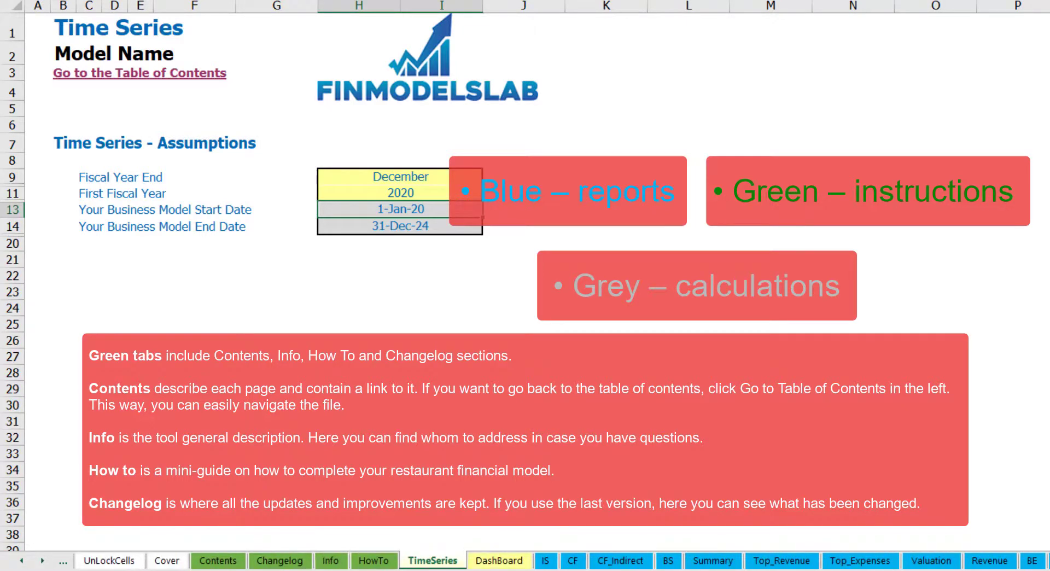
Step: Open the Contents sheet, follow its link to the Financial Statements Summary, and return to the table of contents
left_click(217, 560)
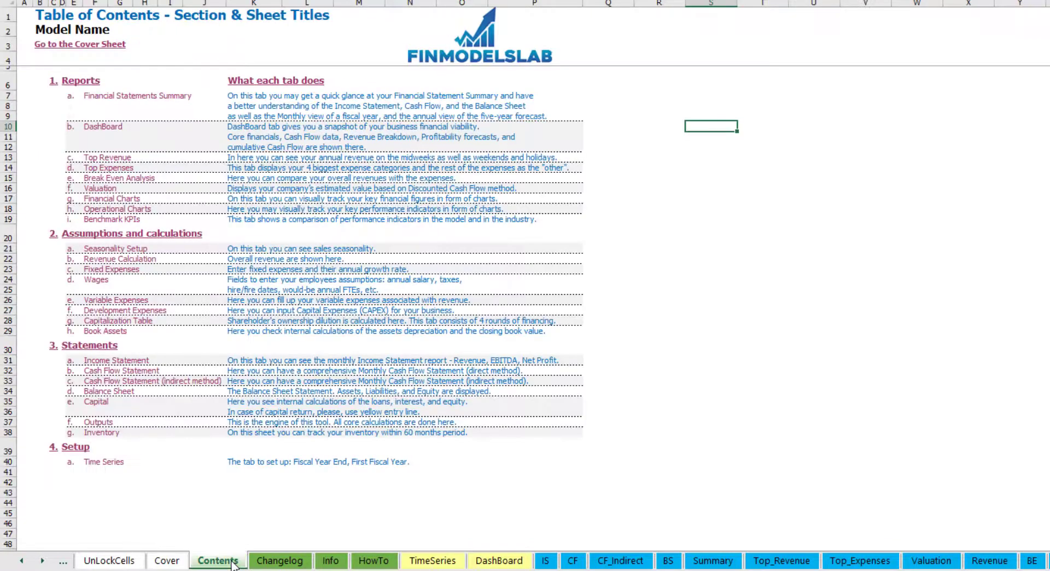
left_click(126, 99)
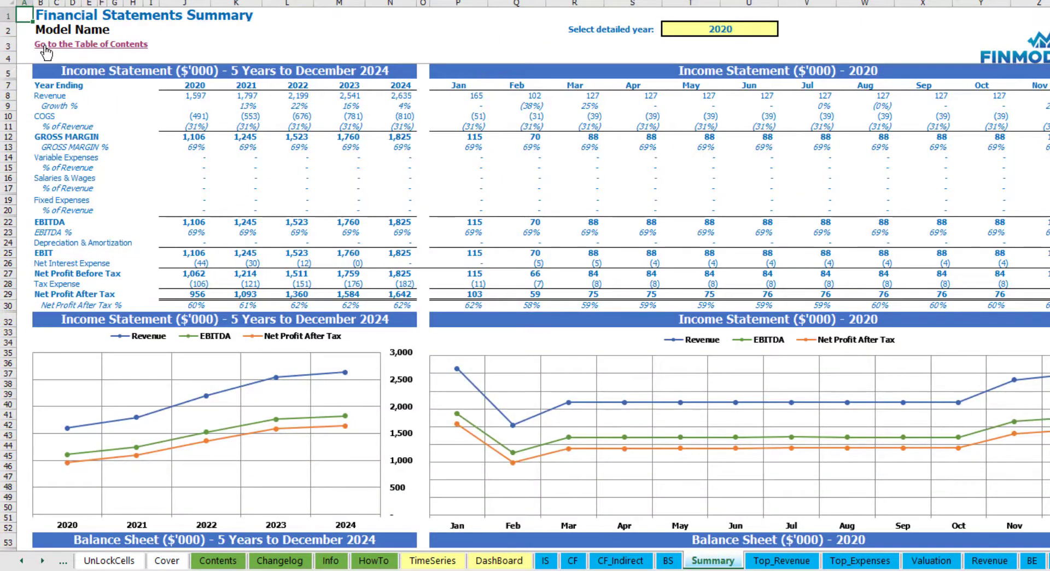
left_click(44, 47)
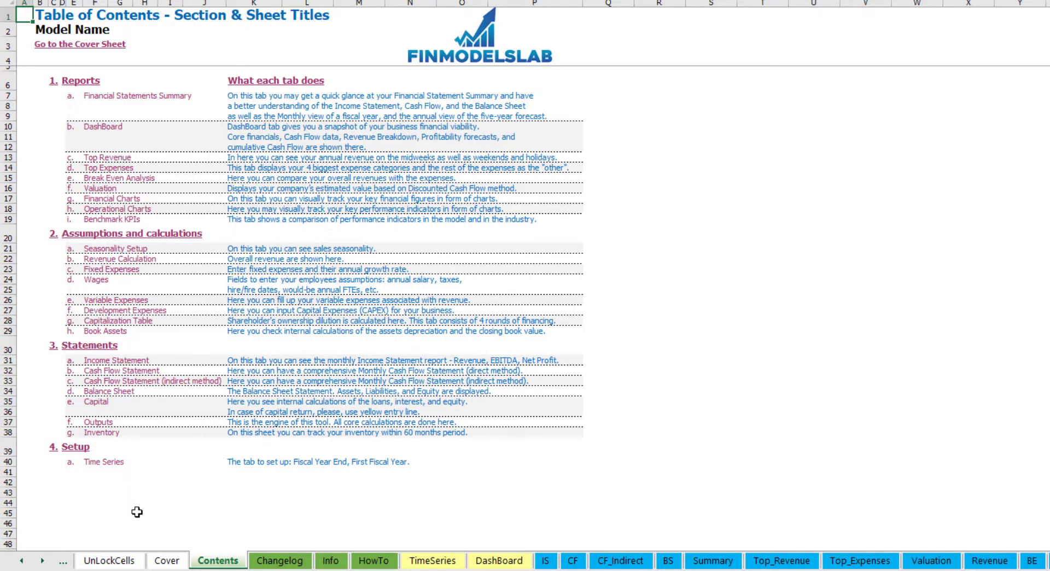
Step: Read the HowTo guide's instructions for each section, from the business model principles through revenue, expenses, wages and capitalization
left_click(374, 563)
scroll(148, 225, "up", 20)
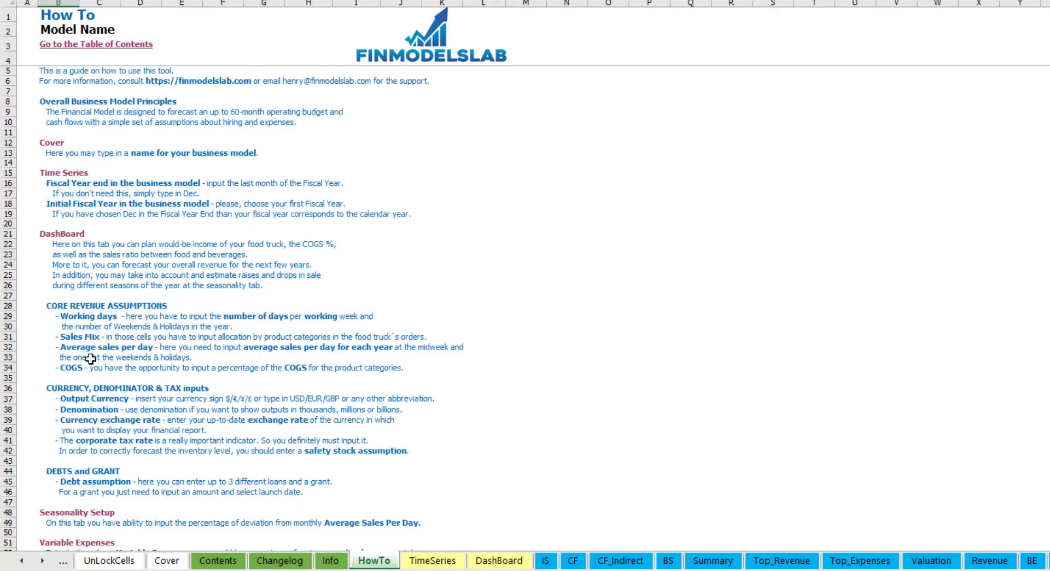
scroll(74, 316, "down", 3)
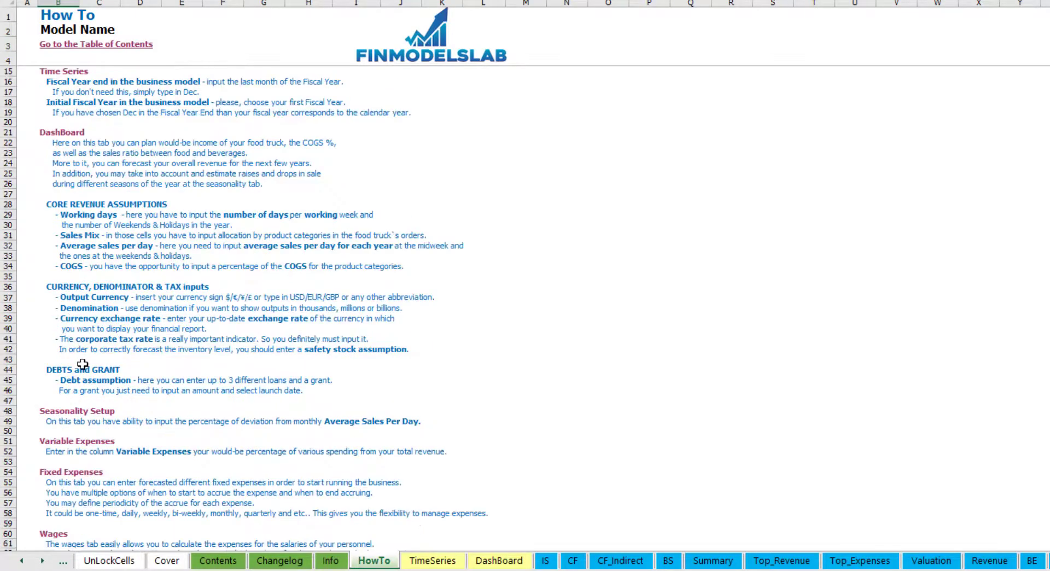
scroll(82, 361, "down", 3)
scroll(69, 404, "down", 6)
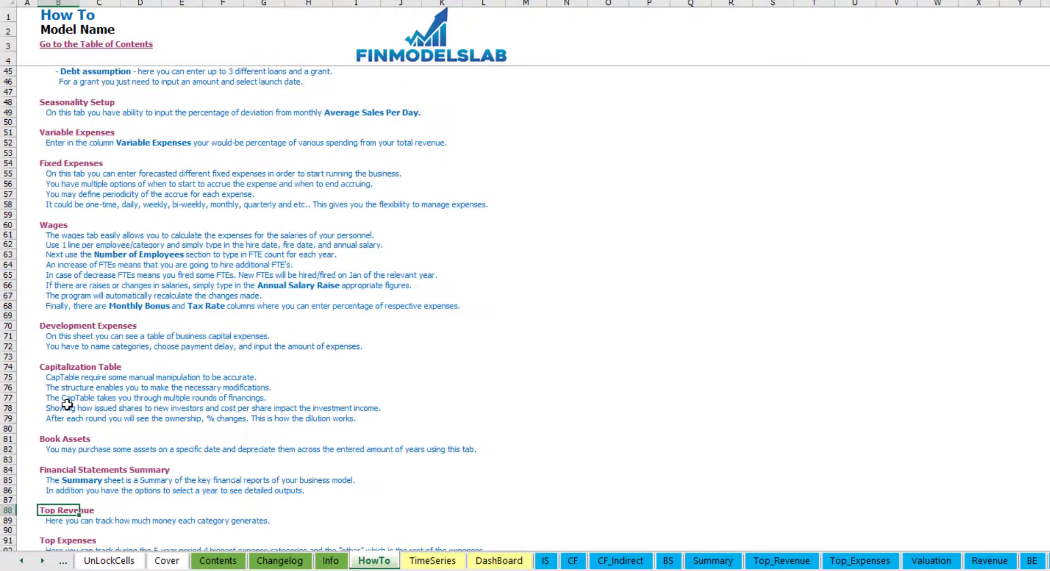
scroll(84, 387, "up", 13)
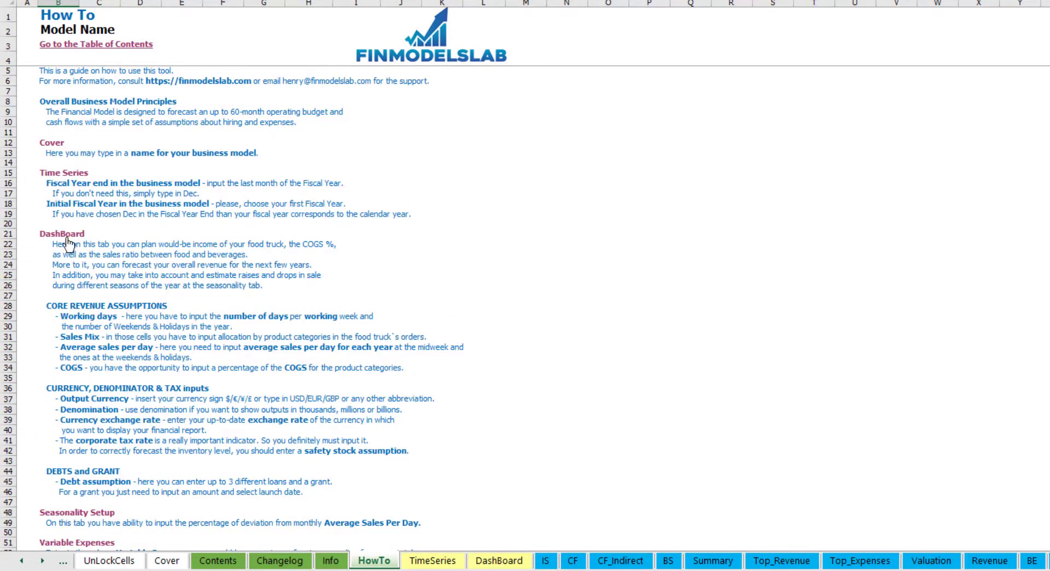
scroll(62, 286, "down", 3)
scroll(83, 308, "down", 6)
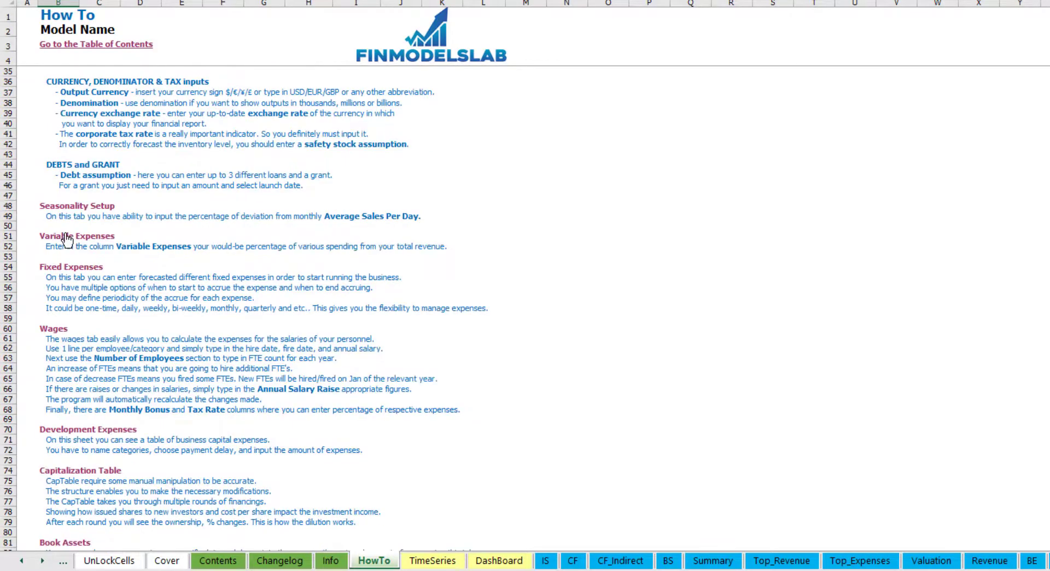
scroll(63, 249, "down", 3)
Step: Open the Wages sheet from the guide and name the first staff category CFO
left_click(52, 445)
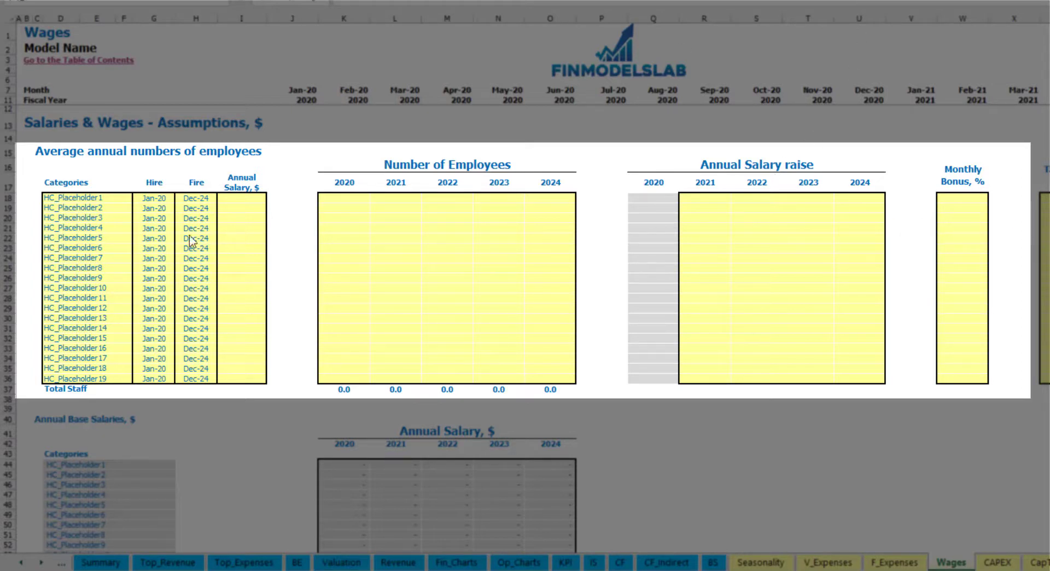
left_click(116, 198)
type("CF")
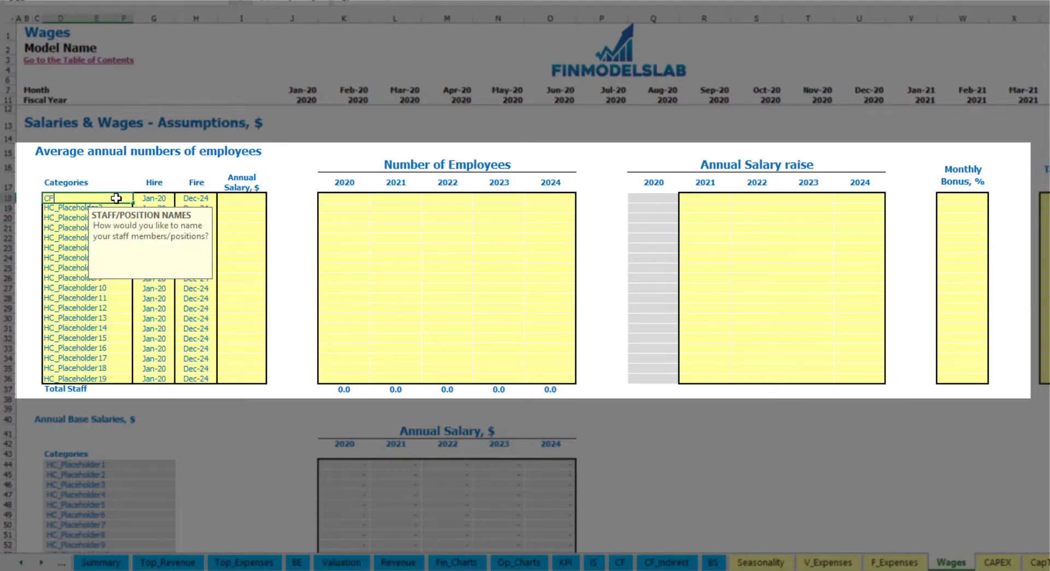
type("O")
key("Return")
Step: Set the CFO's hire date to Mar-20 and select the CFO's fire date
left_click(161, 200)
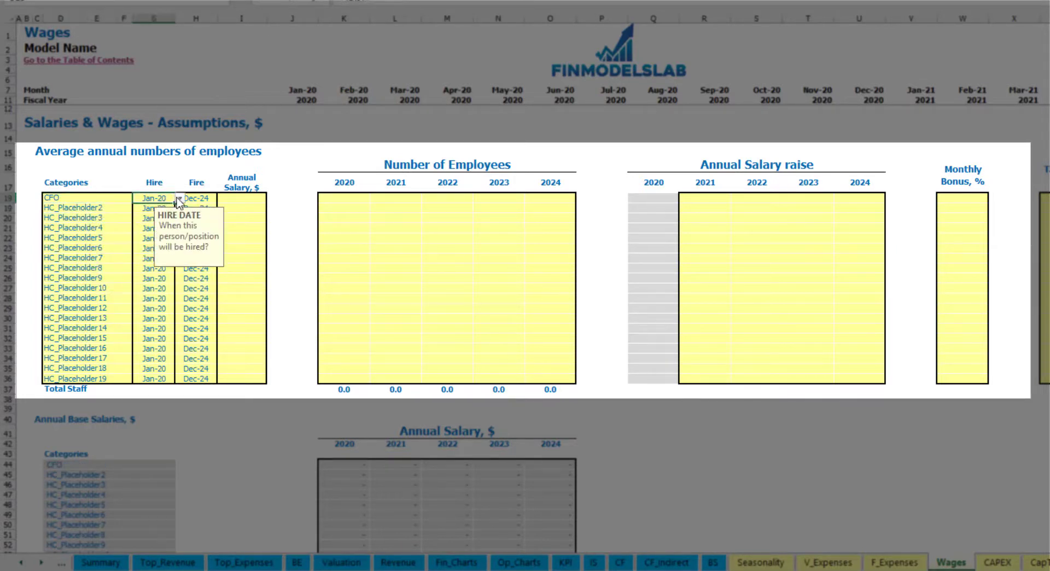
left_click(180, 198)
left_click(158, 227)
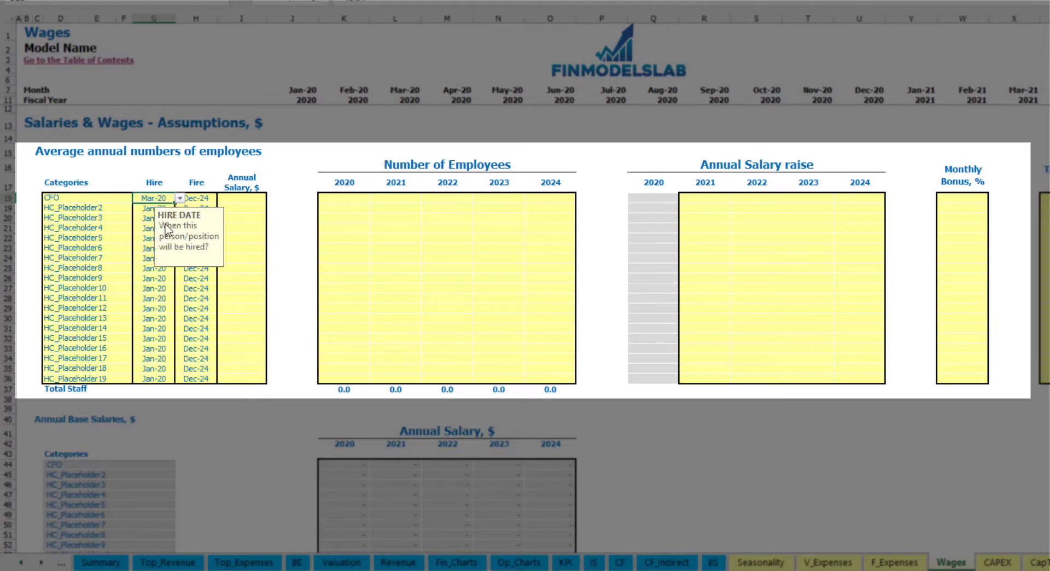
left_click(195, 198)
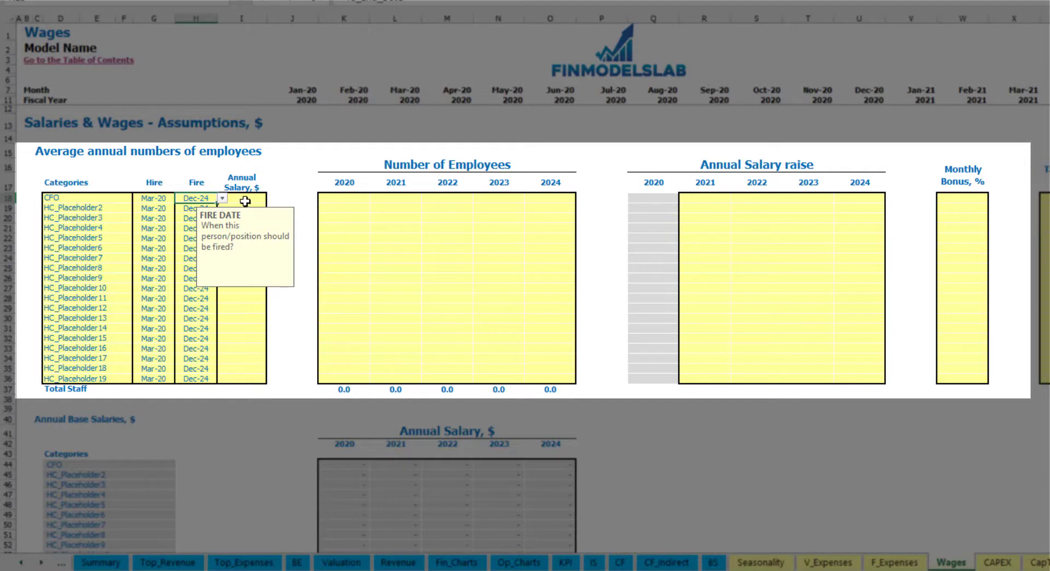
Step: Set the CFO's annual salary to 50,000 and the number of employees to 1 for each year from 2020 to 2024
left_click(245, 201)
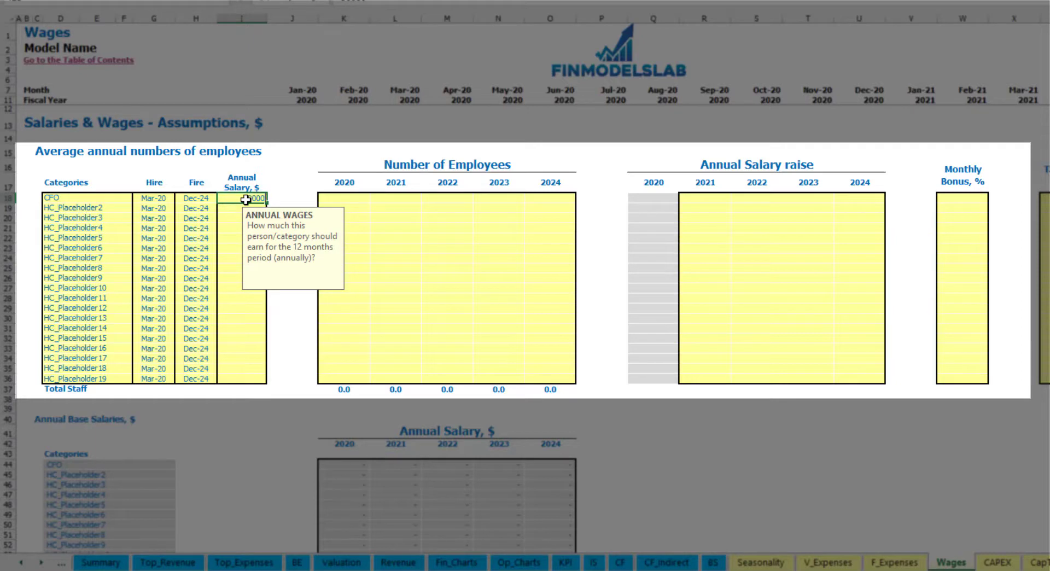
left_click(358, 200)
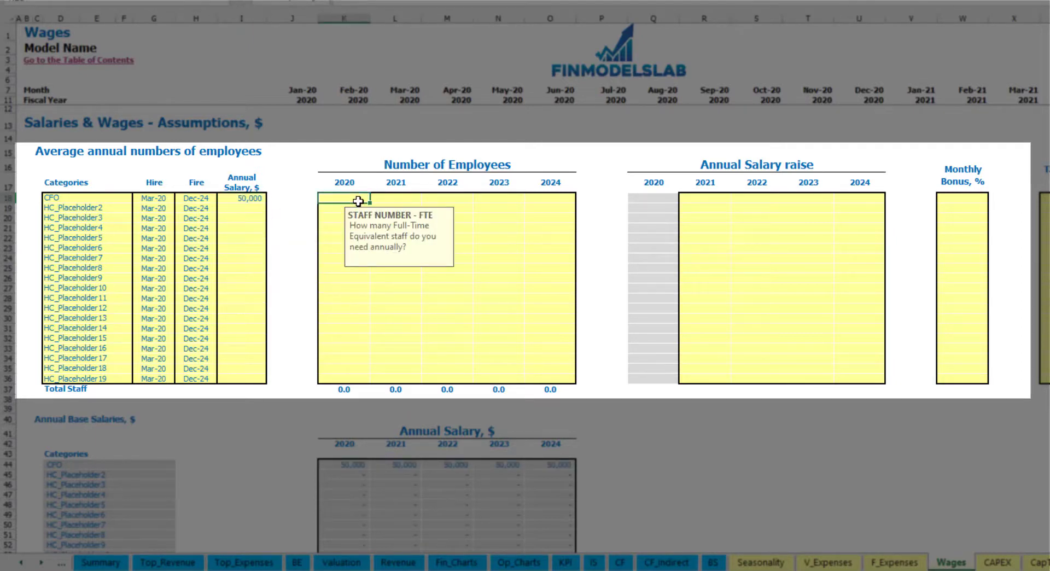
type("1")
key("Tab")
type("1")
key("Tab")
type("1")
key("Tab")
type("1")
key("Tab")
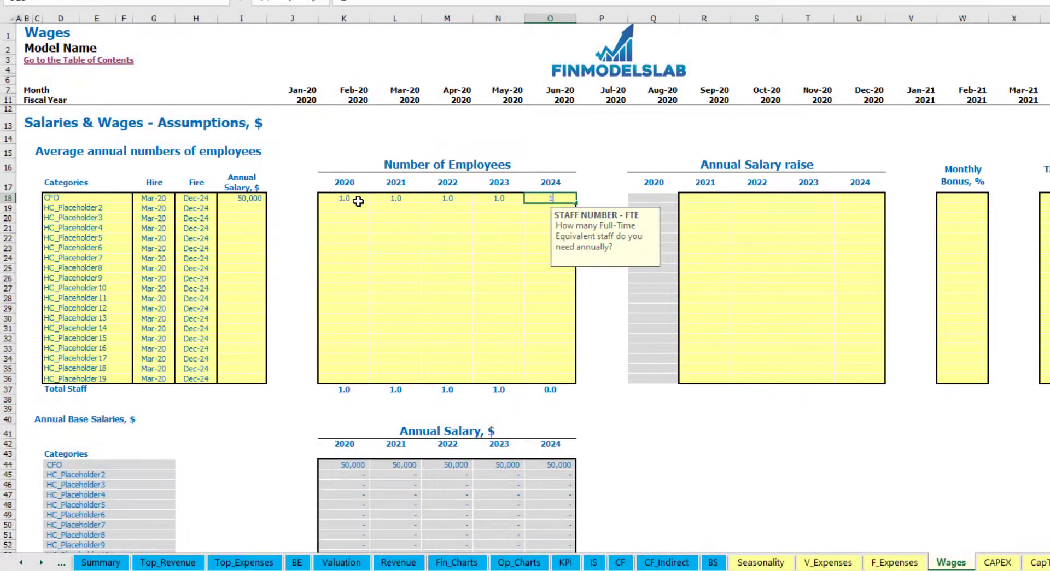
key("Tab")
Step: Review the monthly Total Staff Numbers table to see how the CFO's headcount follows the hire date
scroll(604, 296, "down", 3)
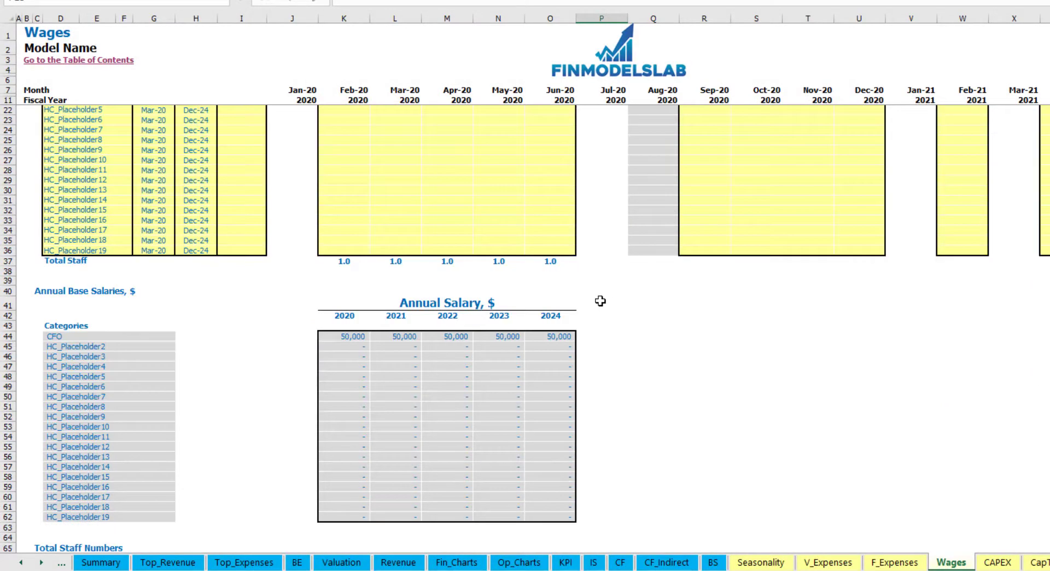
scroll(624, 273, "up", 3)
scroll(468, 363, "down", 13)
left_click(412, 269)
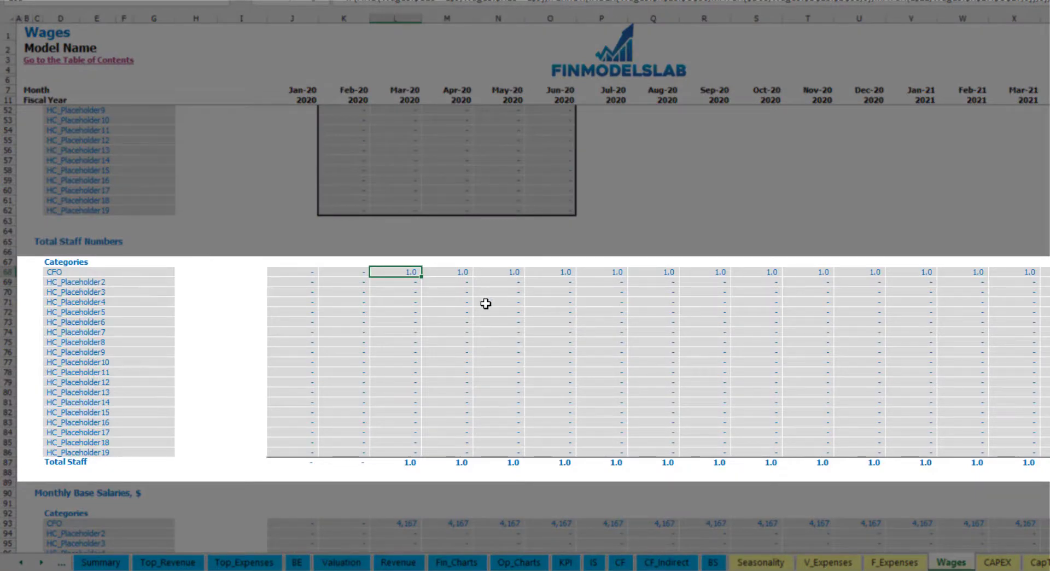
scroll(486, 304, "right", 14)
key("ctrl+Left")
key("ctrl+Left")
key("ctrl+Left")
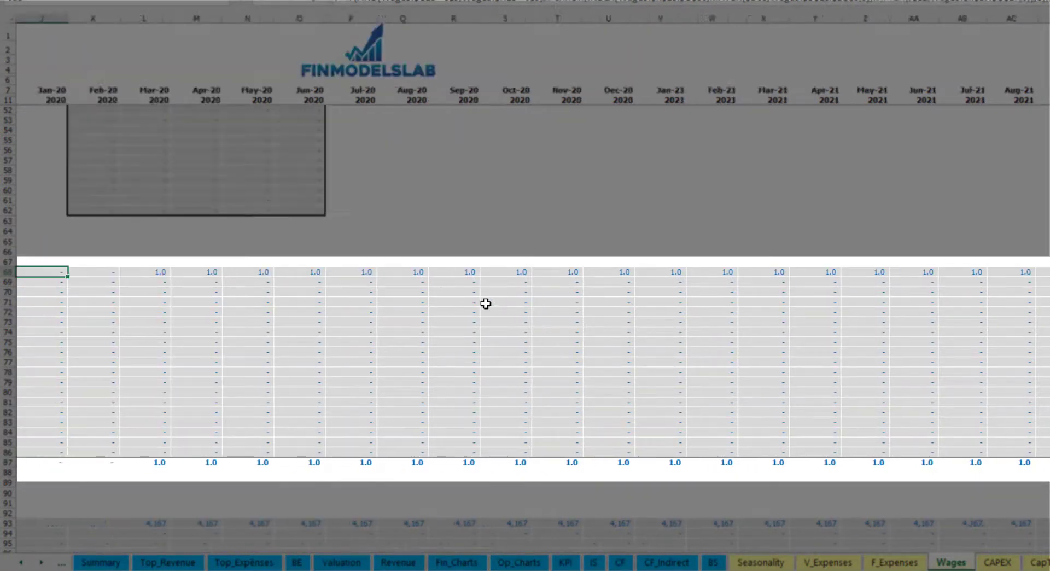
scroll(498, 274, "up", 13)
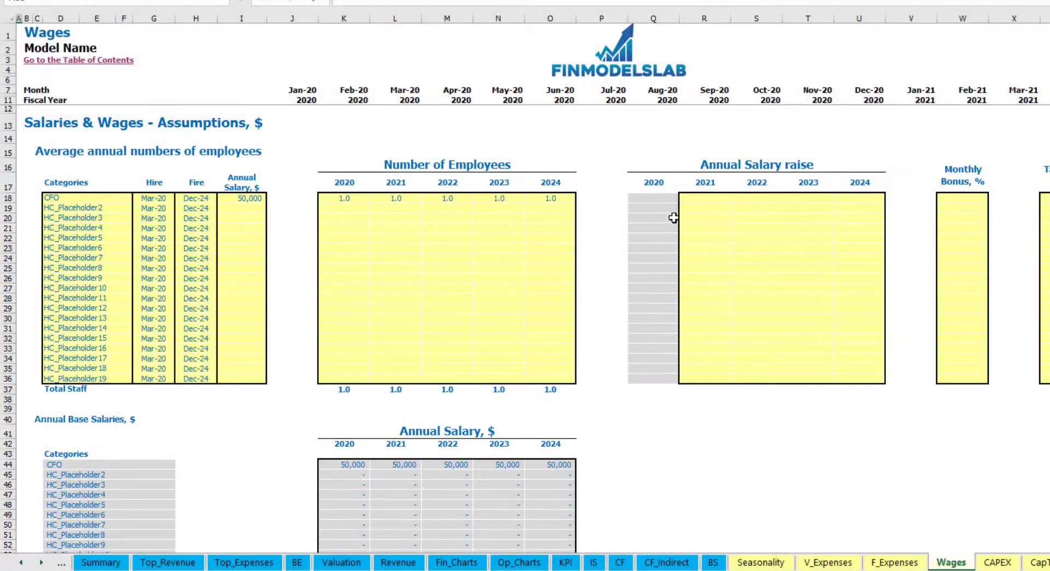
Step: Set the CFO's annual salary raise to 5% for 2021 and copy it across 2022 to 2024
left_click(711, 200)
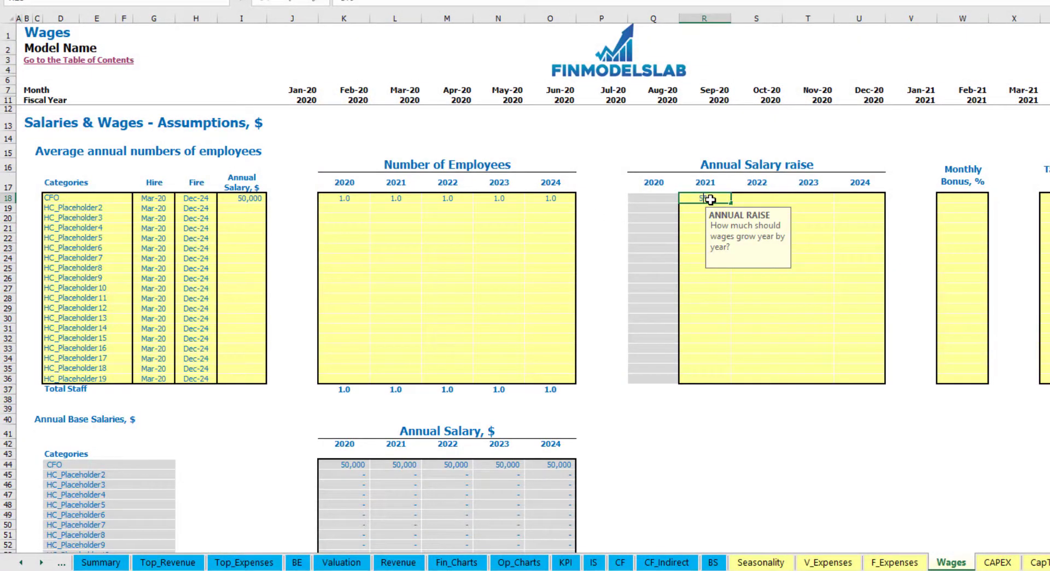
type("5")
key("Return")
key("Up")
key("ctrl+c")
key("Right")
key("shift+Right")
key("shift+Right")
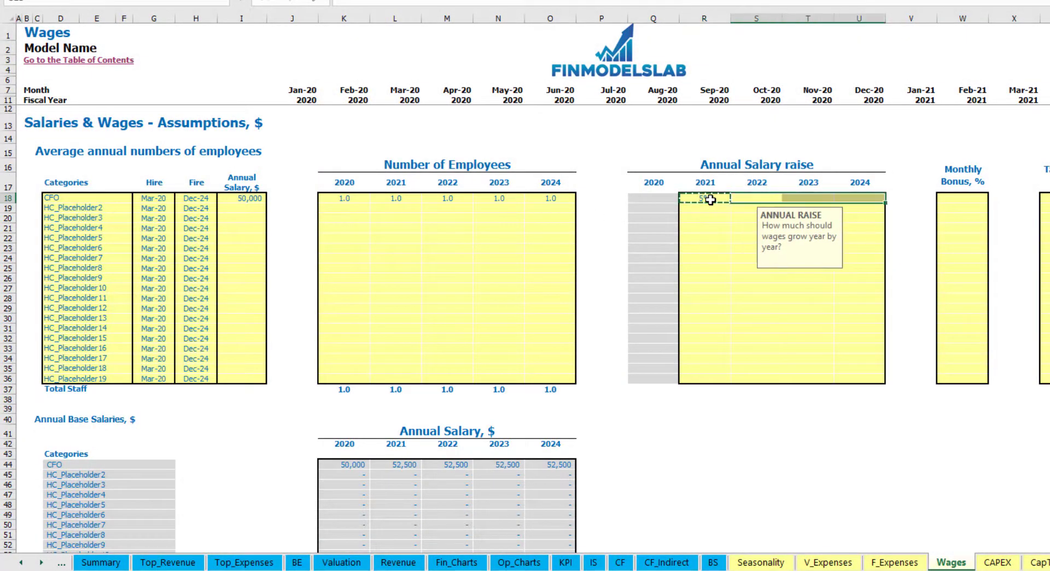
key("ctrl+v")
Step: Compare the CFO's calculated annual base salaries with the starting salary and the yearly raises
left_click_drag(356, 465, 519, 461)
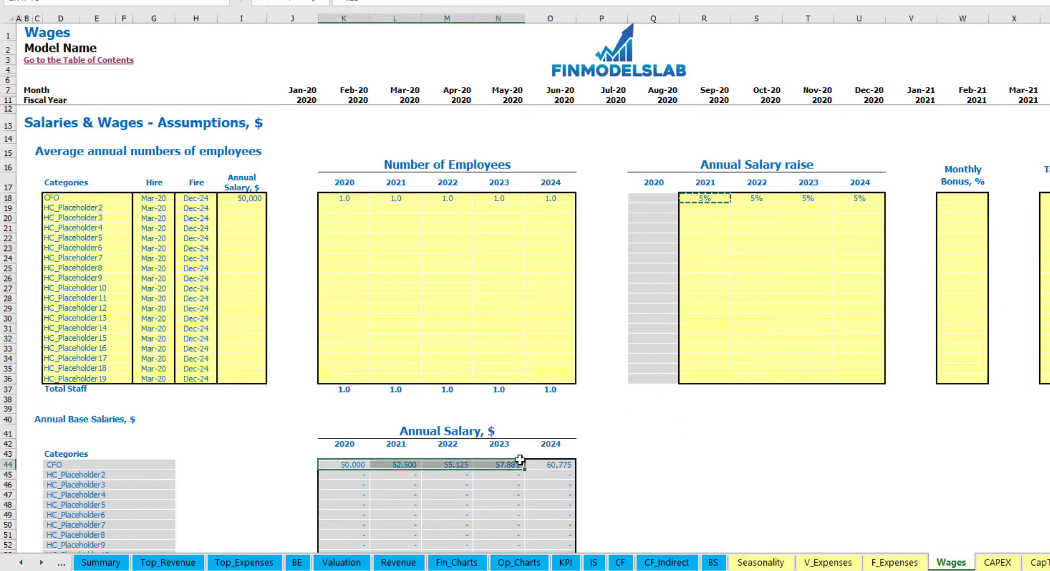
left_click(406, 475)
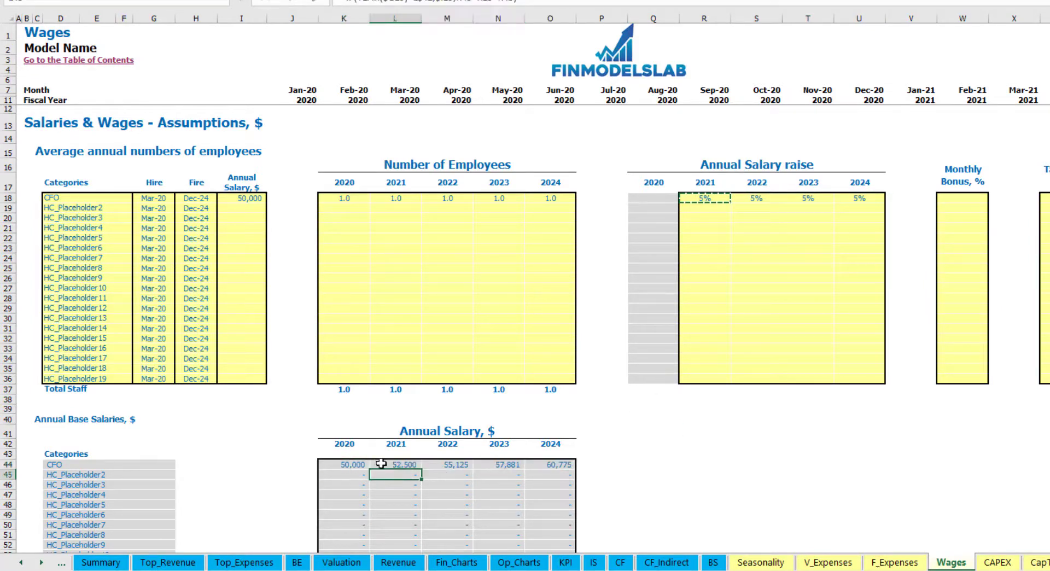
left_click(250, 200)
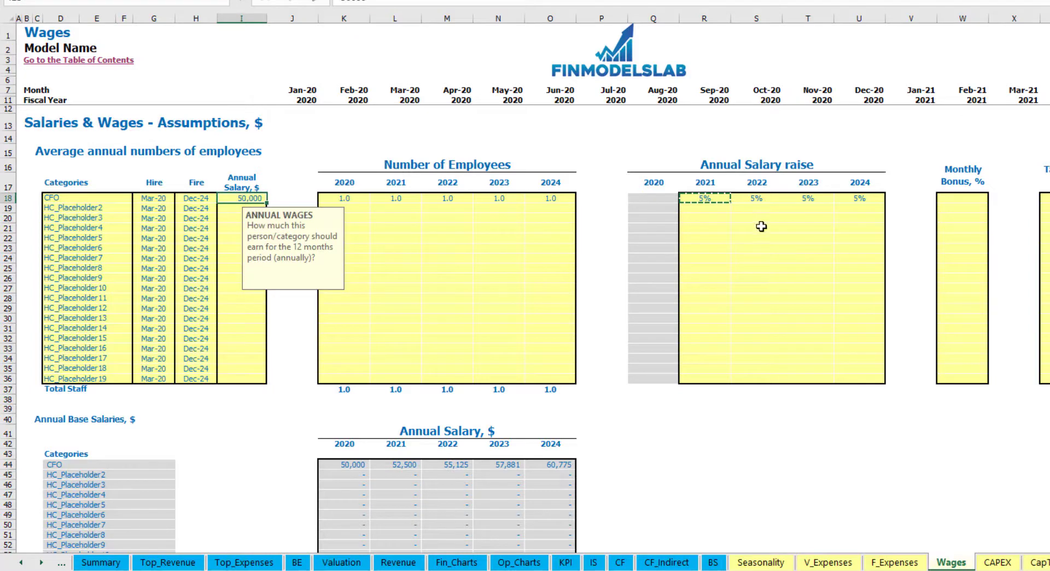
left_click_drag(718, 201, 856, 200)
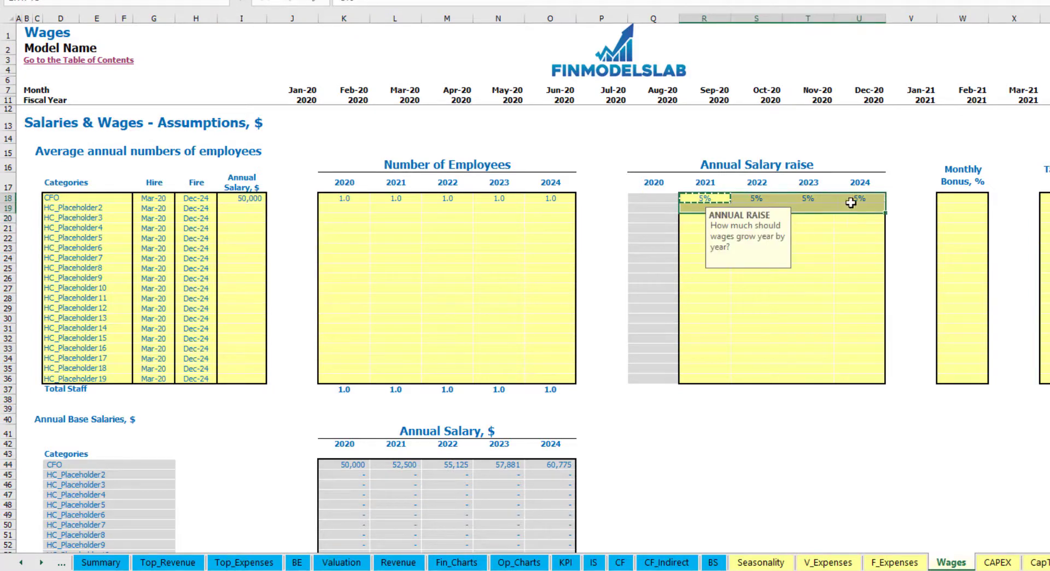
left_click(394, 465)
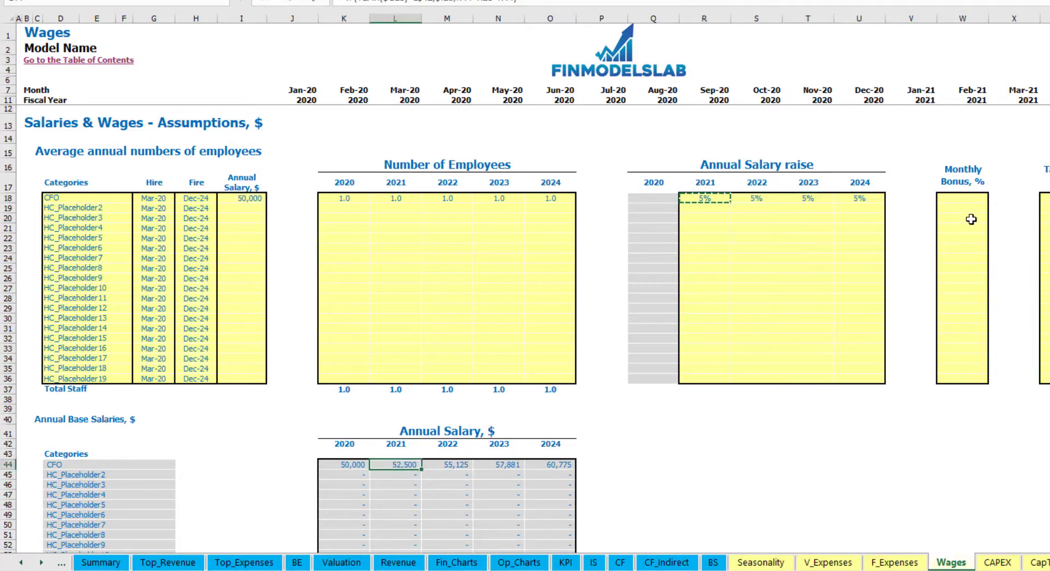
Step: Set the CFO's monthly bonus to 10% and fill in the CFO's tax rate
left_click(969, 197)
key("F2")
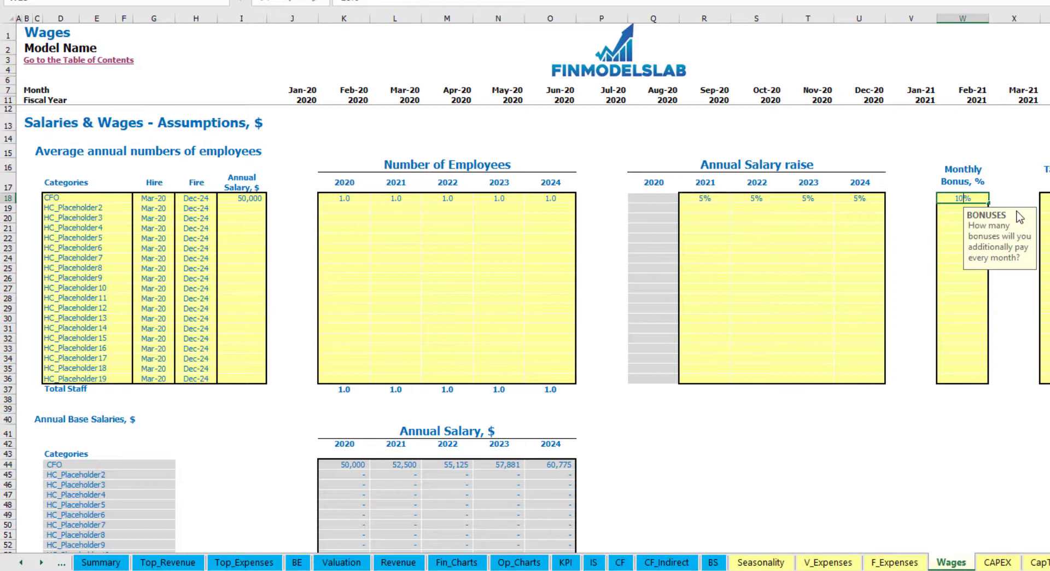
key("Return")
left_click(1045, 197)
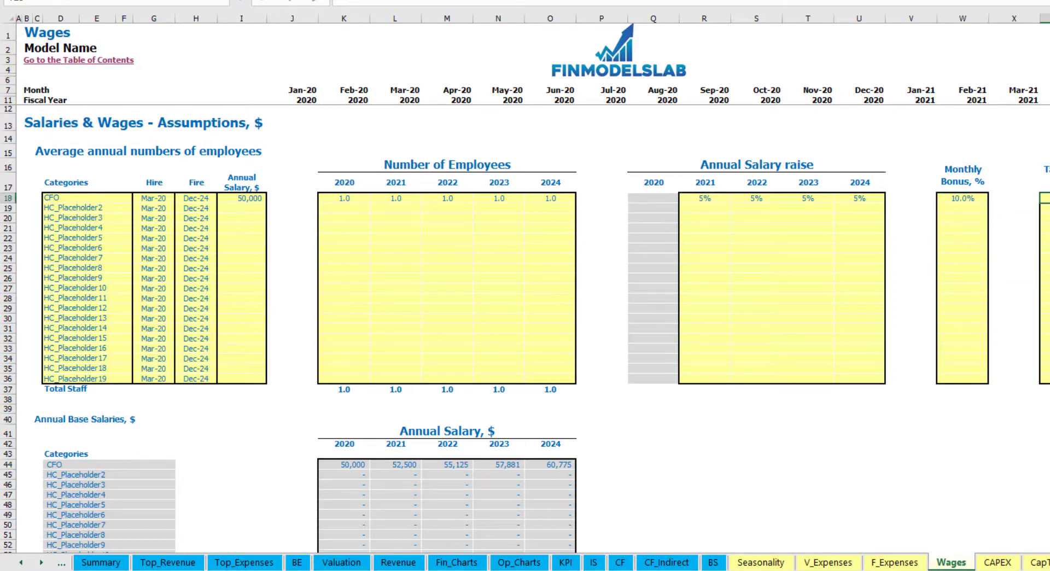
key("Return")
Step: Examine the CFO's rows in the monthly base salaries, monthly bonus and monthly base taxes tables
scroll(448, 327, "down", 12)
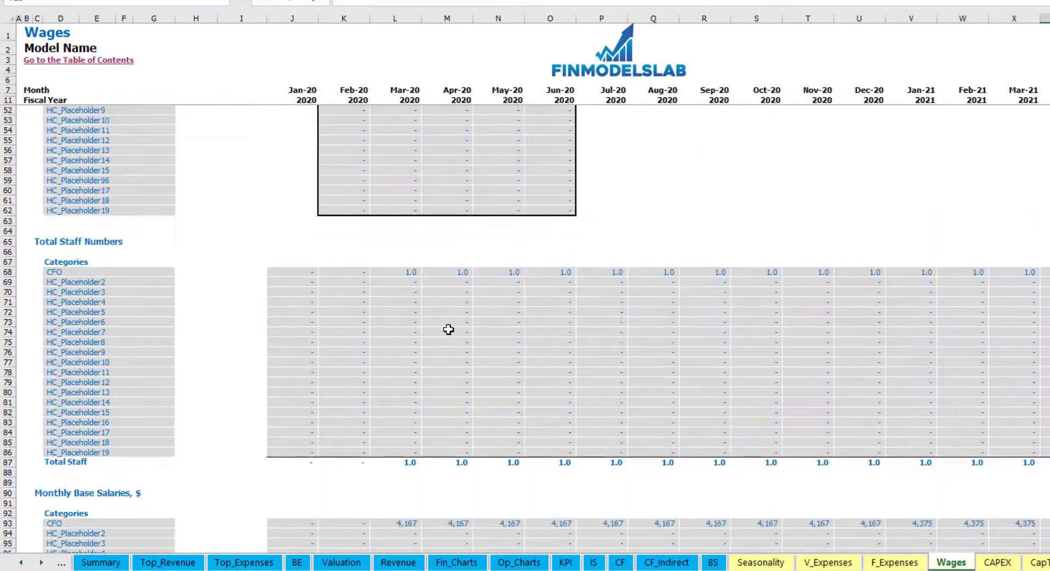
scroll(433, 344, "down", 3)
left_click(73, 433)
scroll(10, 359, "down", 3)
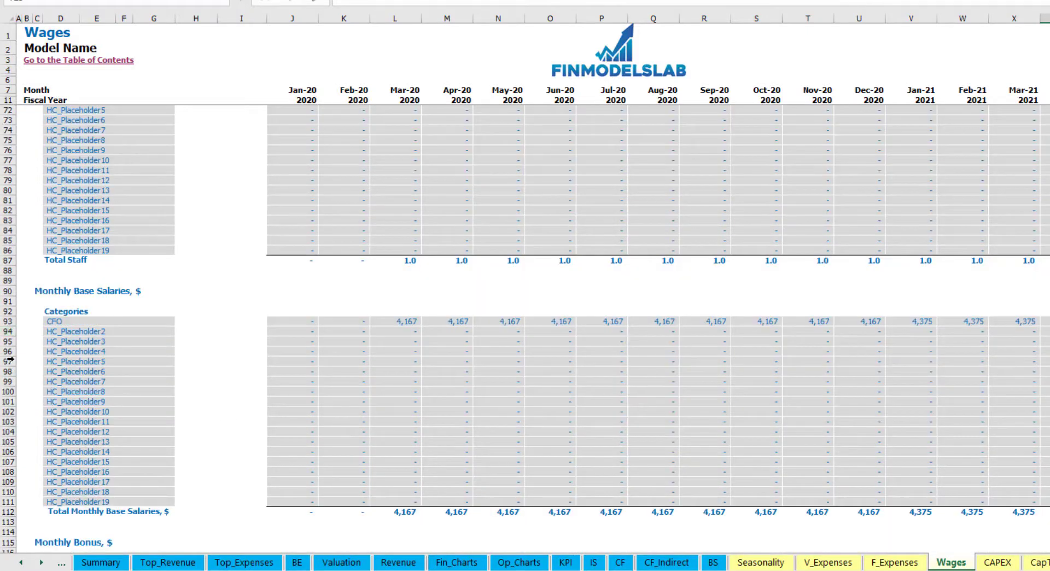
left_click(7, 321)
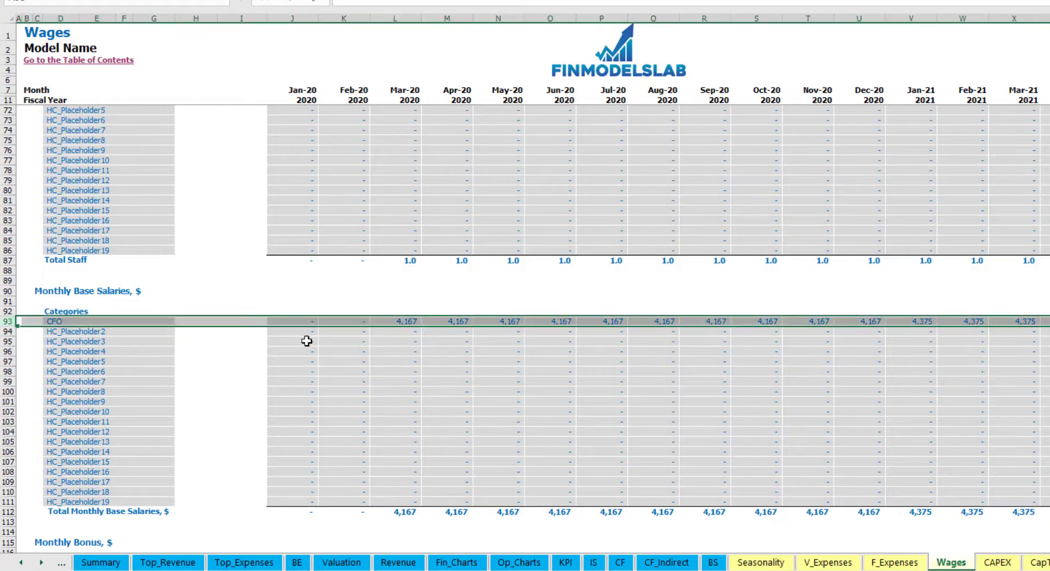
left_click(409, 322)
scroll(172, 395, "down", 7)
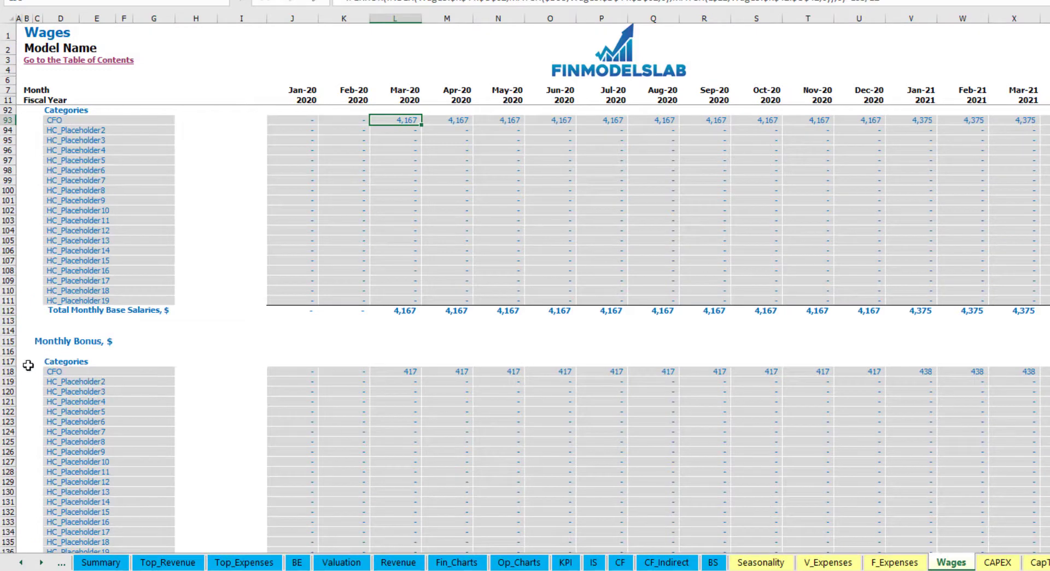
left_click(8, 371)
left_click(410, 371)
scroll(64, 389, "down", 7)
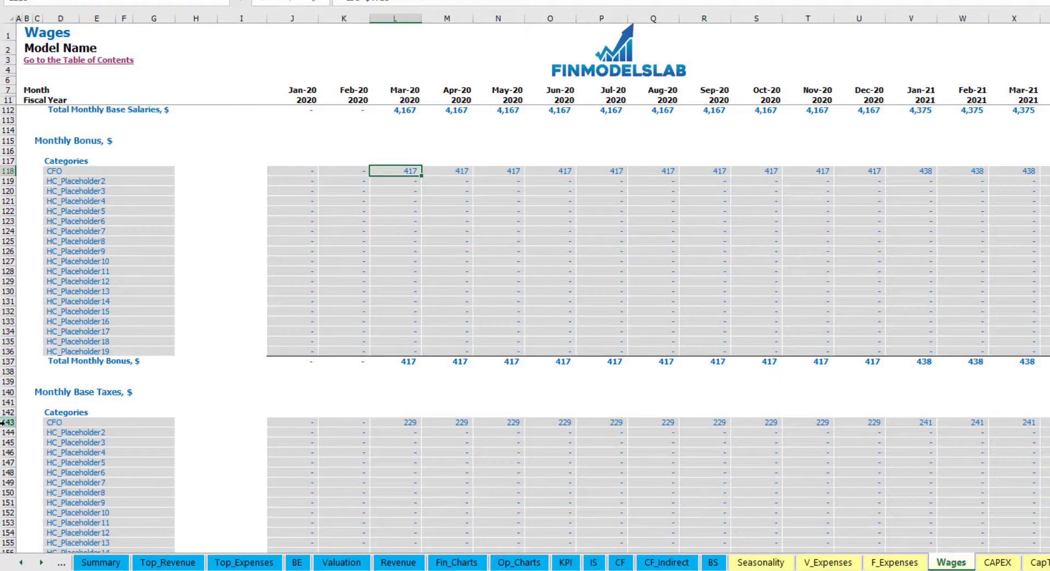
left_click(8, 423)
Step: Rename the second staff category in the wages assumptions to Admin HC
scroll(486, 399, "up", 20)
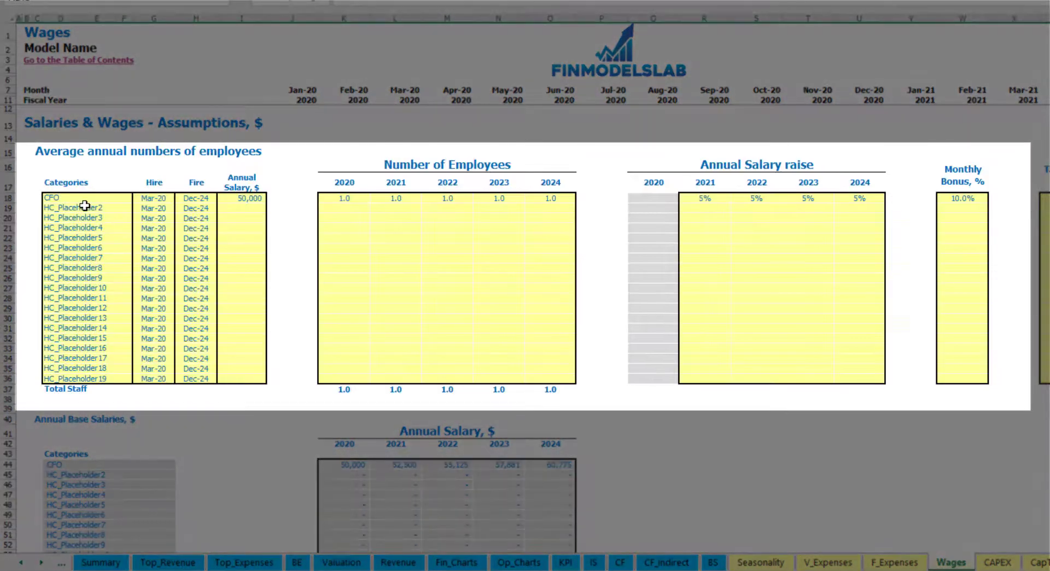
left_click(84, 207)
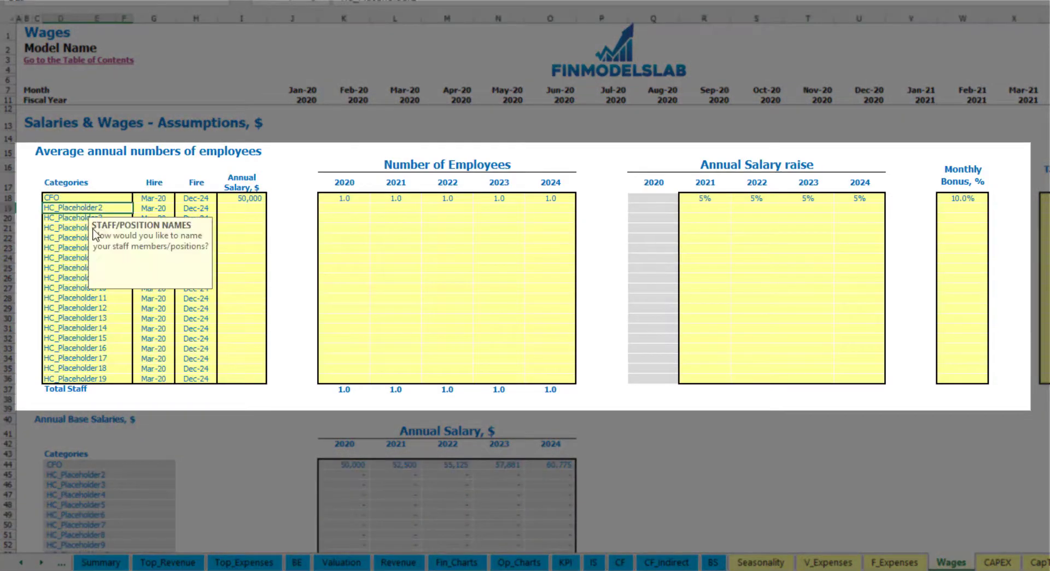
type("Admin HC")
key("Return")
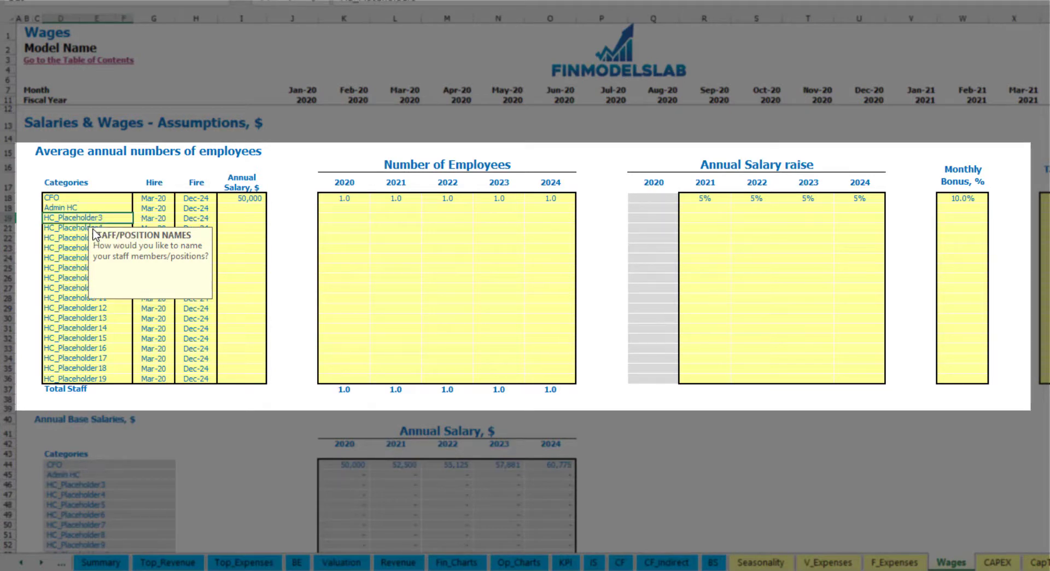
Step: Set the Admin HC hire date to Apr-20 and its annual salary to 30,000
left_click(163, 208)
left_click(180, 209)
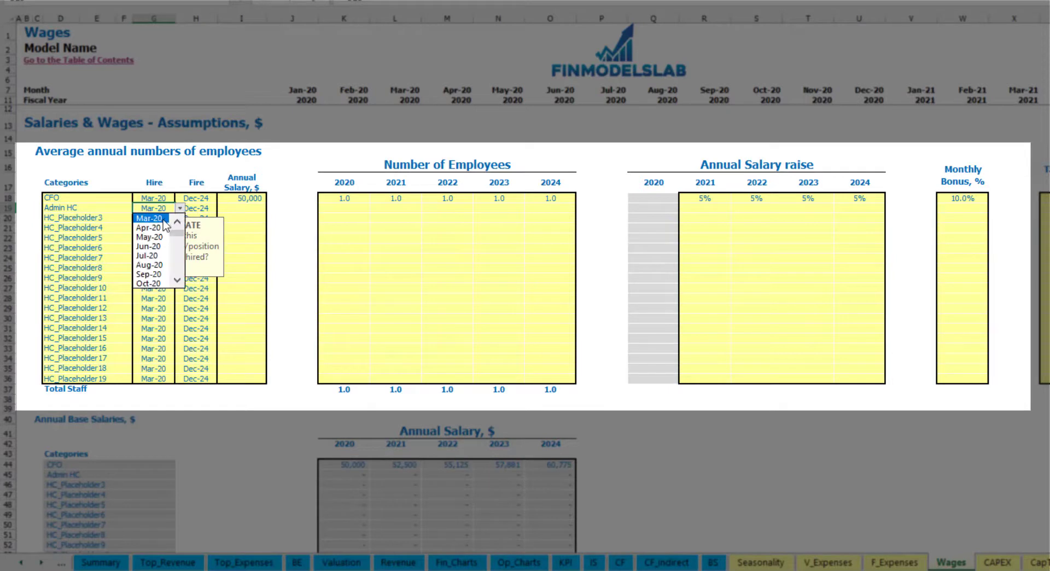
left_click(175, 224)
left_click(210, 210)
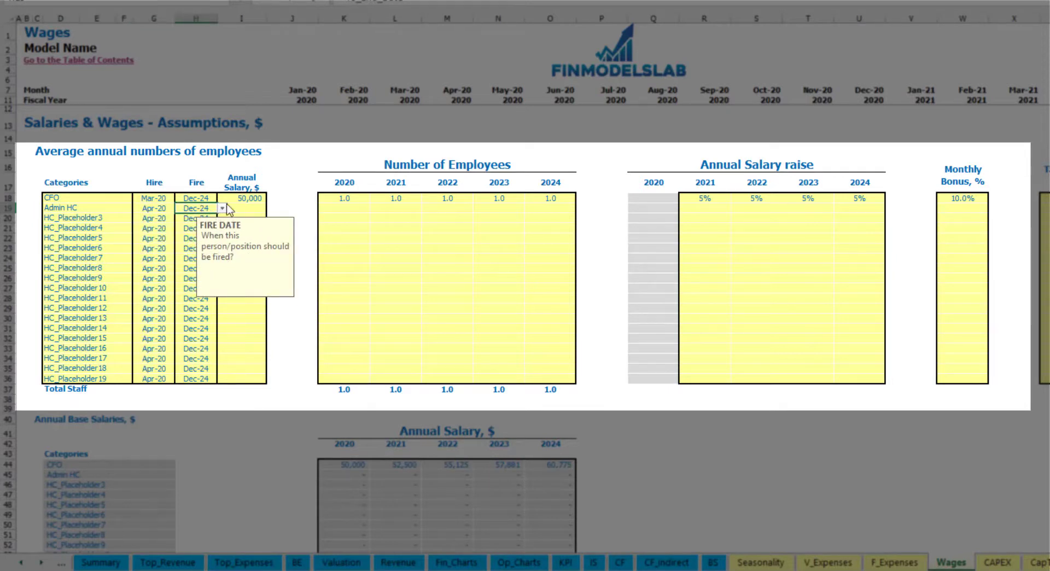
left_click(239, 207)
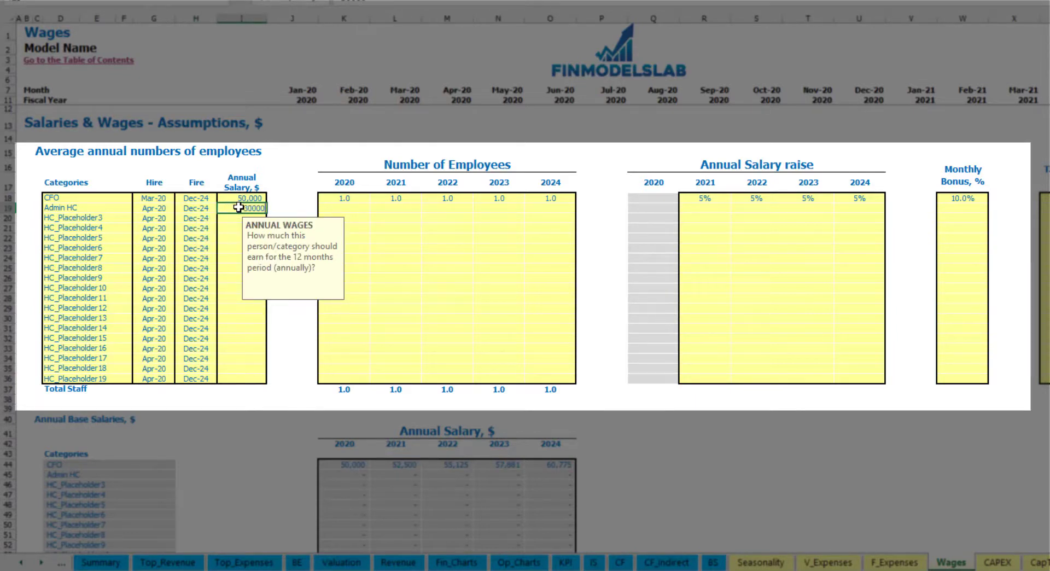
type("30000")
Step: Set the number of Admin HC employees to 2, 4, 6, 8 and 10 for 2020 through 2024
left_click(354, 207)
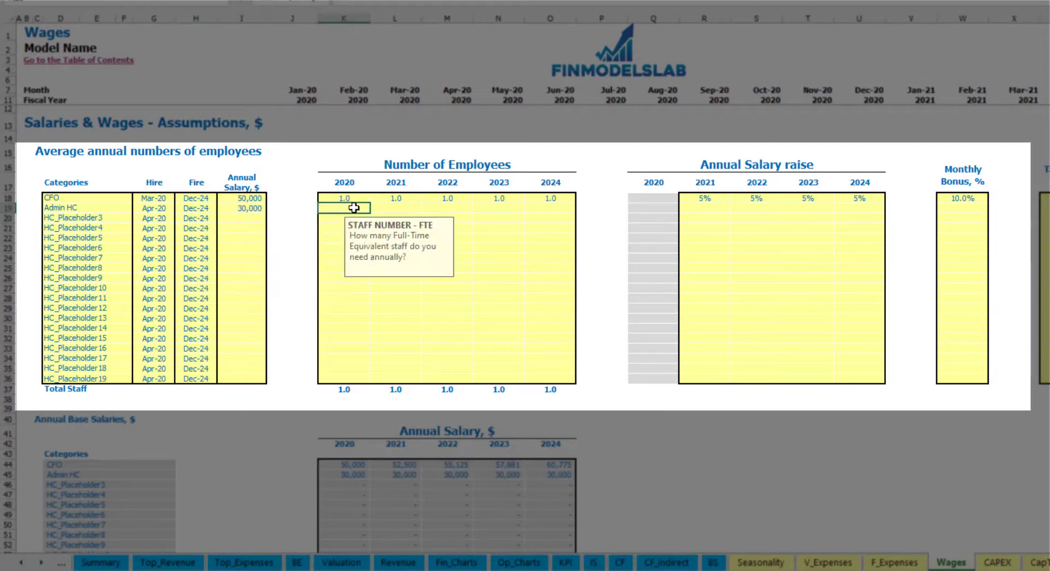
key("Tab")
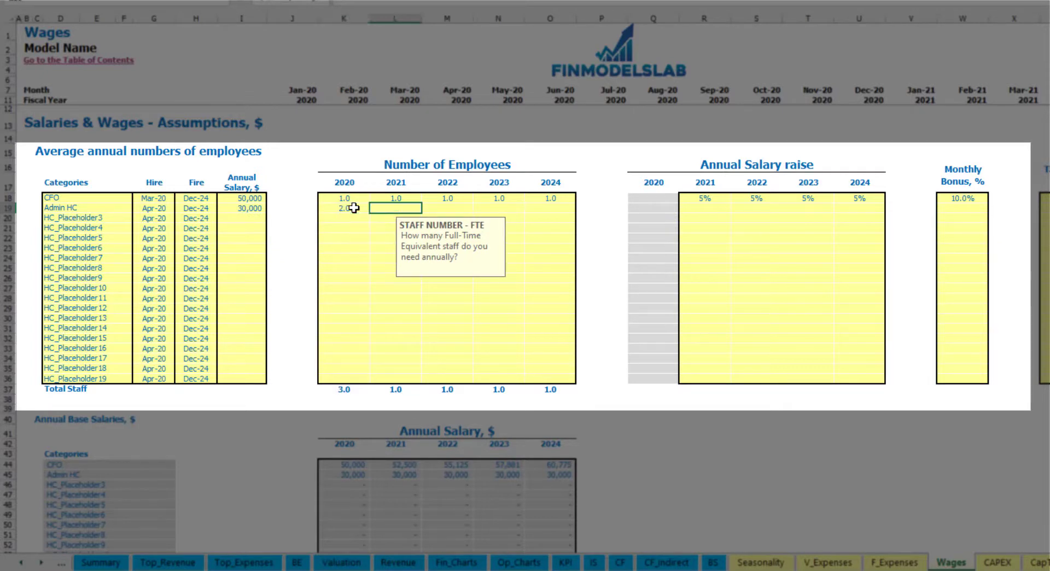
type("4")
key("Tab")
type("6")
key("Tab")
type("8")
key("Tab")
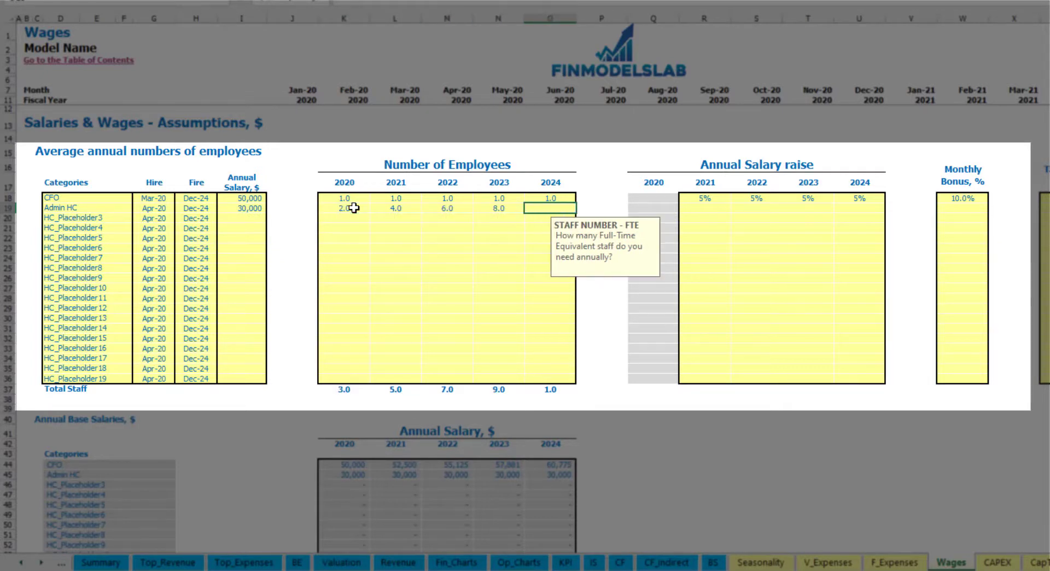
key("Tab")
Step: Set the Admin HC annual salary raise to 3% for 2021 and copy it across 2022 to 2024
left_click(701, 208)
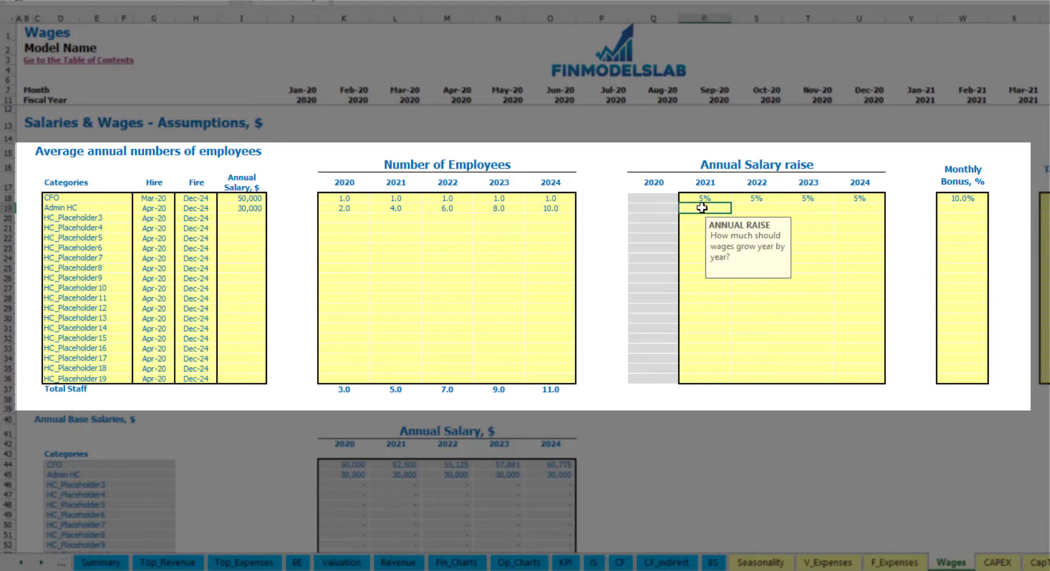
type("3")
key("Return")
key("Up")
key("ctrl+c")
key("Right")
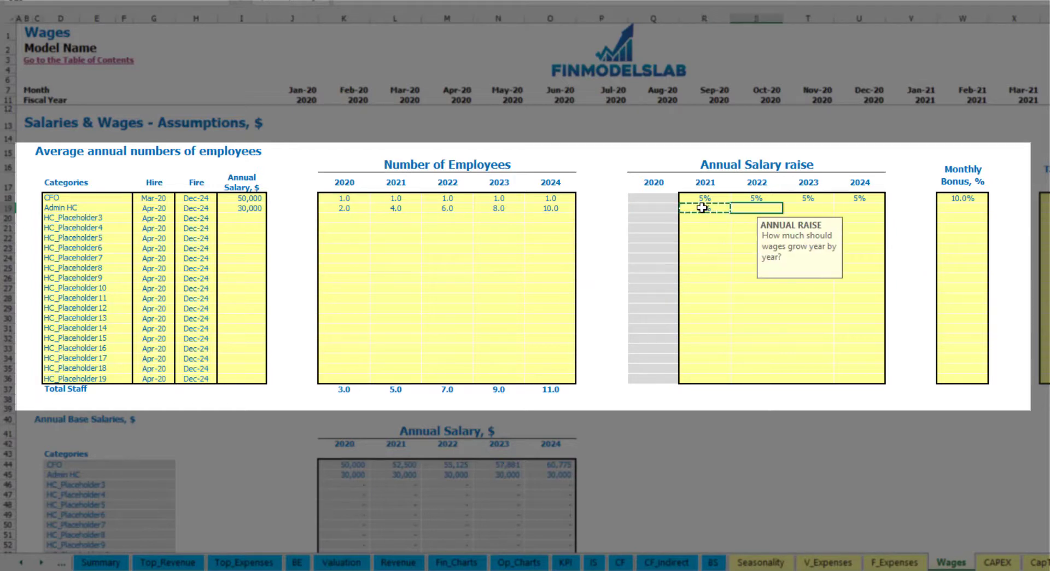
key("shift+Right")
key("shift+Right")
Step: Set the Admin HC monthly bonus to 5%
left_click(978, 212)
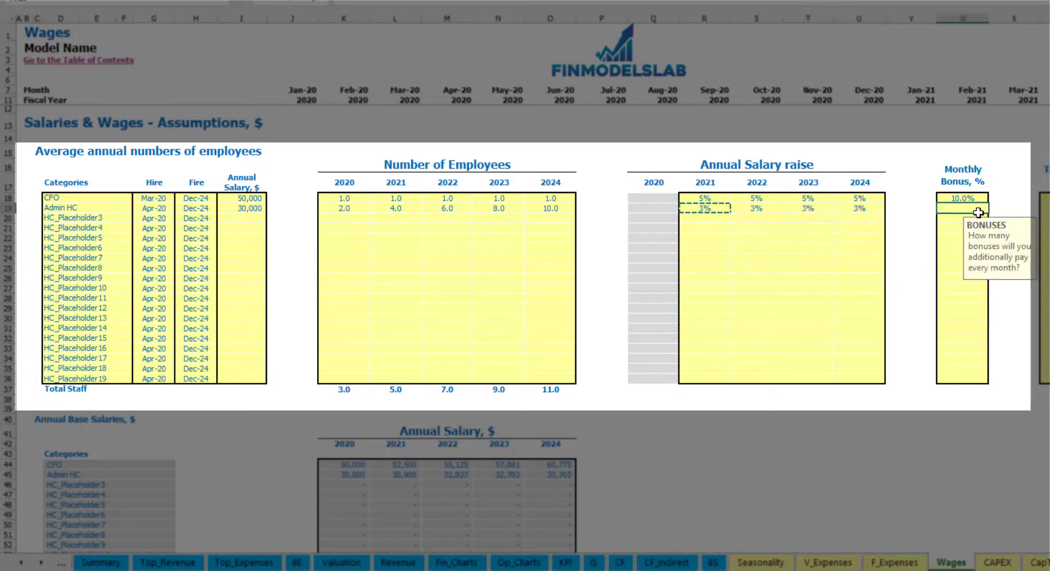
type("5")
key("Tab")
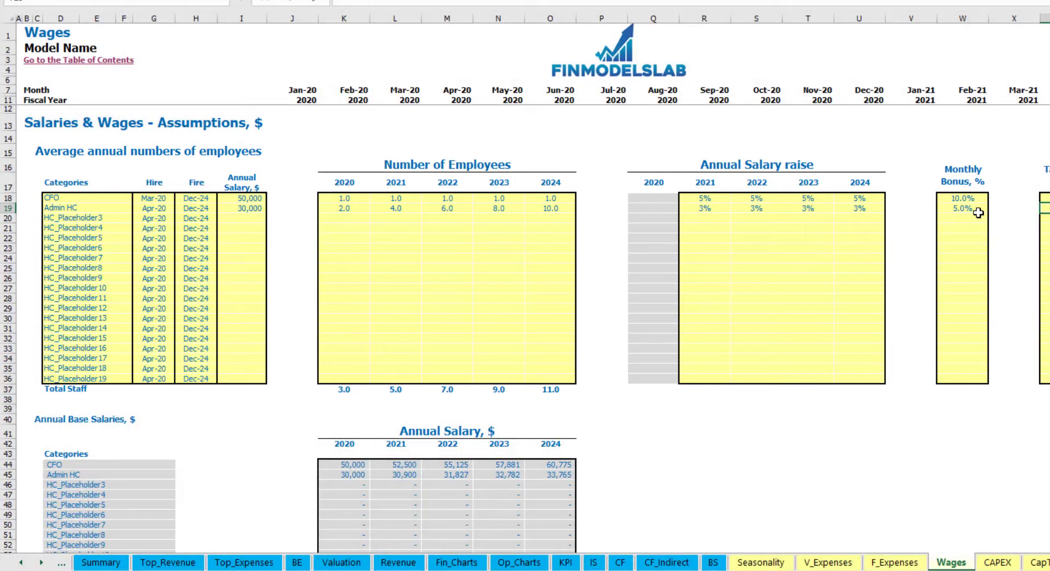
key("Down")
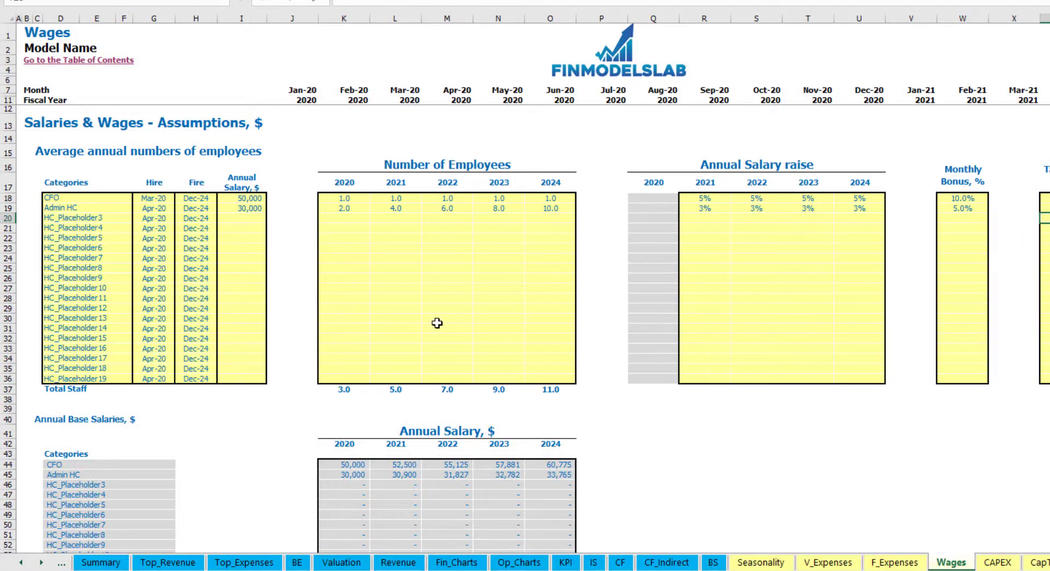
Step: Examine the monthly Admin HC headcount in the Total Staff Numbers section of the Wages sheet across 2020 to 2024
scroll(437, 323, "down", 13)
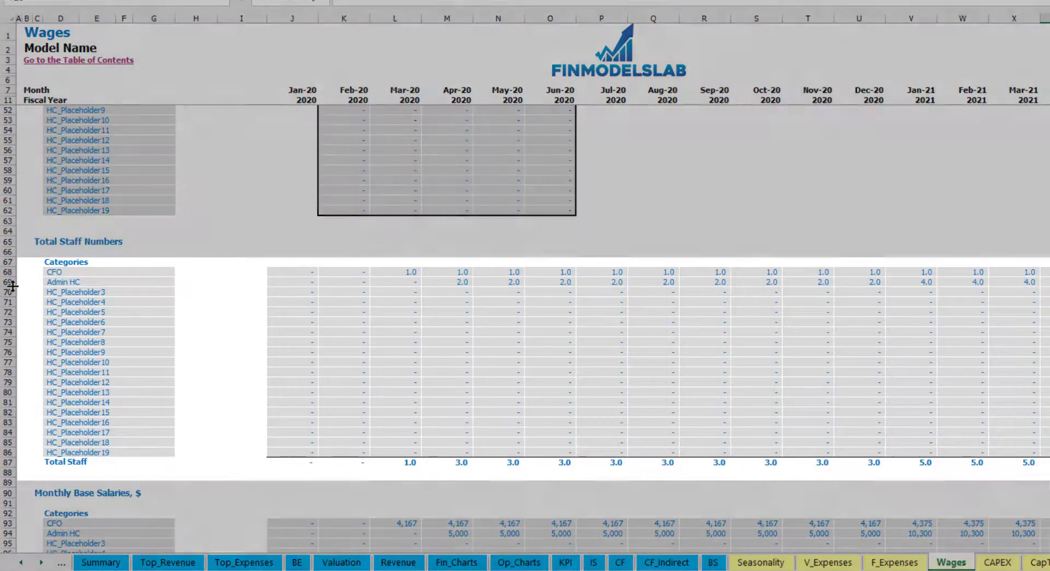
left_click(12, 285)
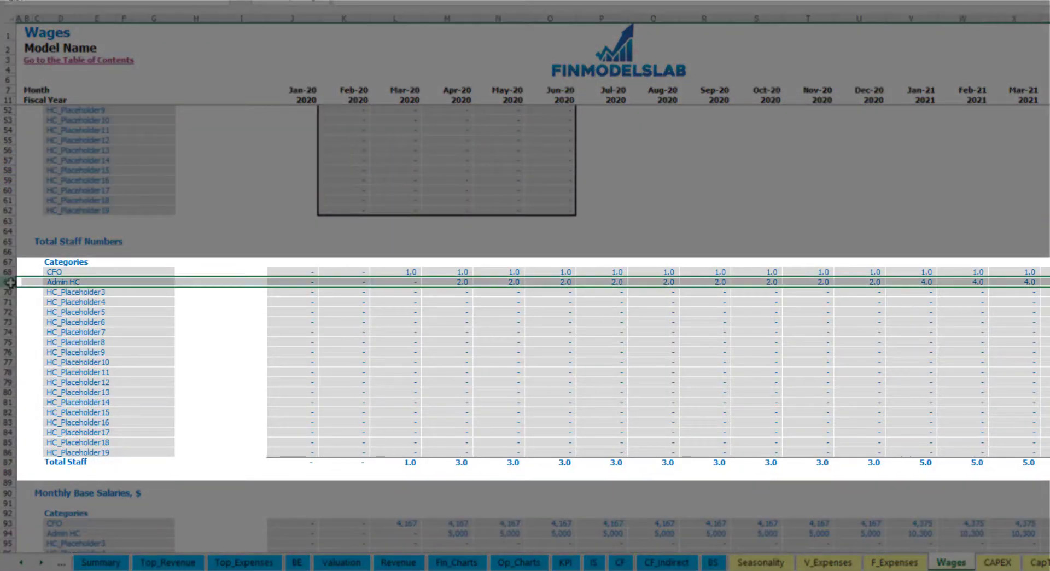
left_click(457, 281)
left_click_drag(459, 280, 870, 279)
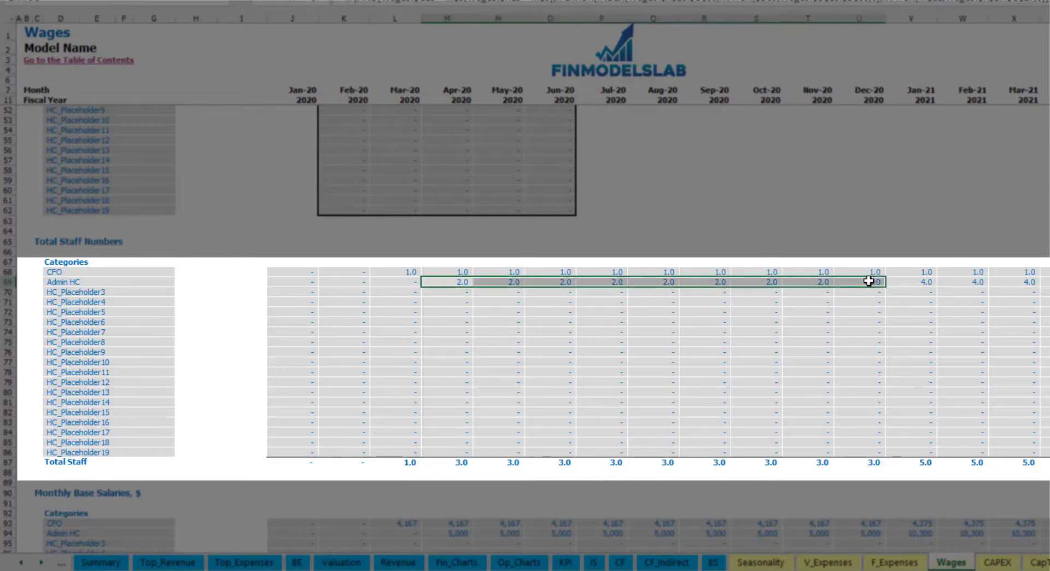
left_click(929, 281)
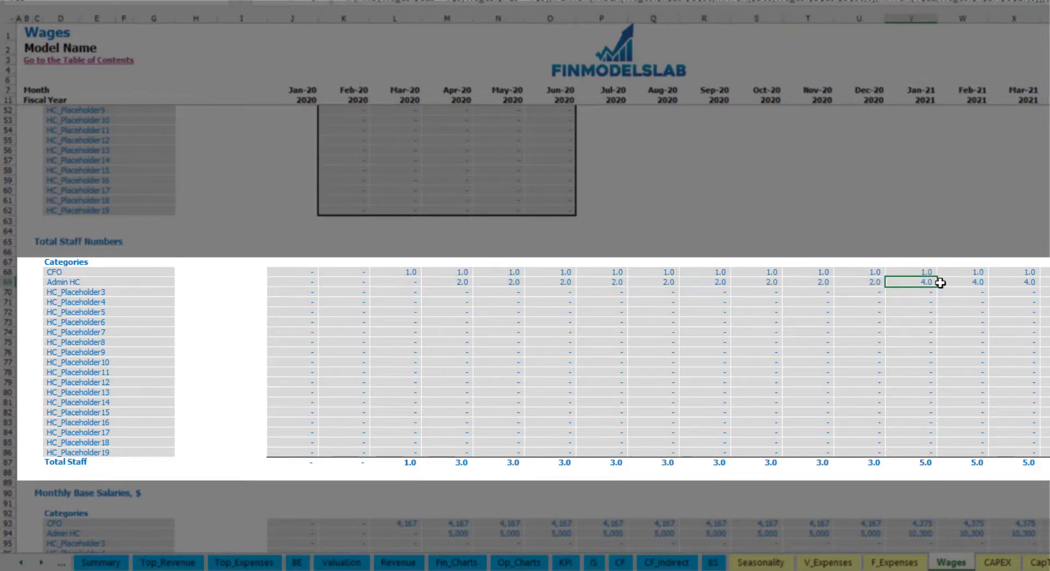
key("ctrl+shift+Right")
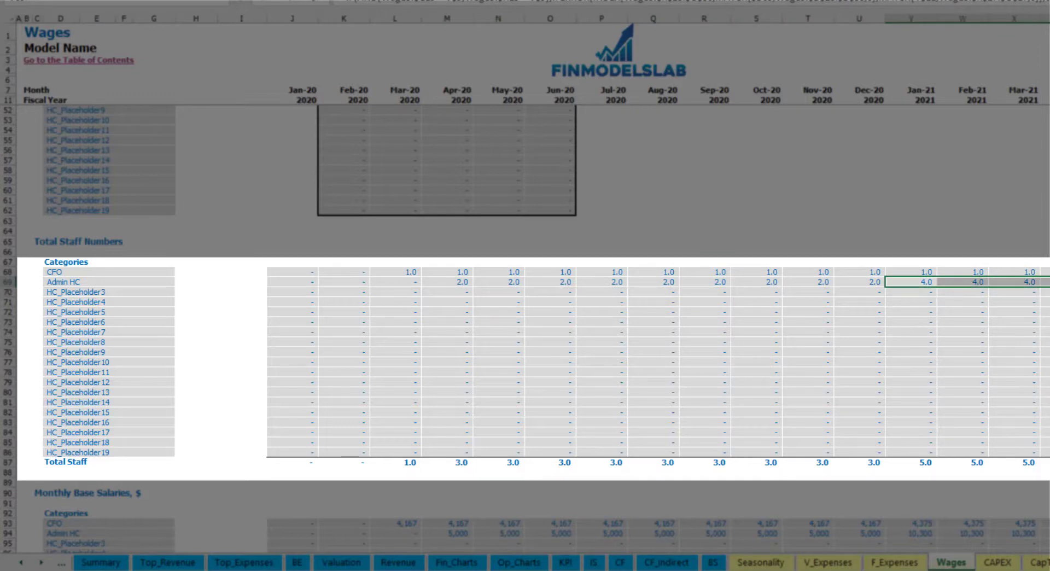
scroll(533, 328, "right", 10)
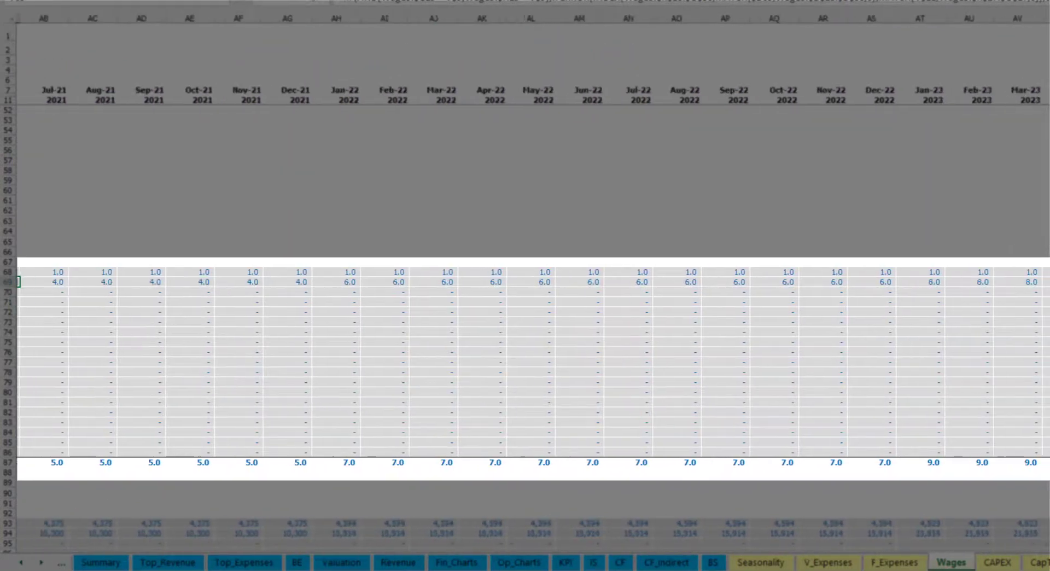
scroll(533, 328, "right", 1)
left_click(1042, 281)
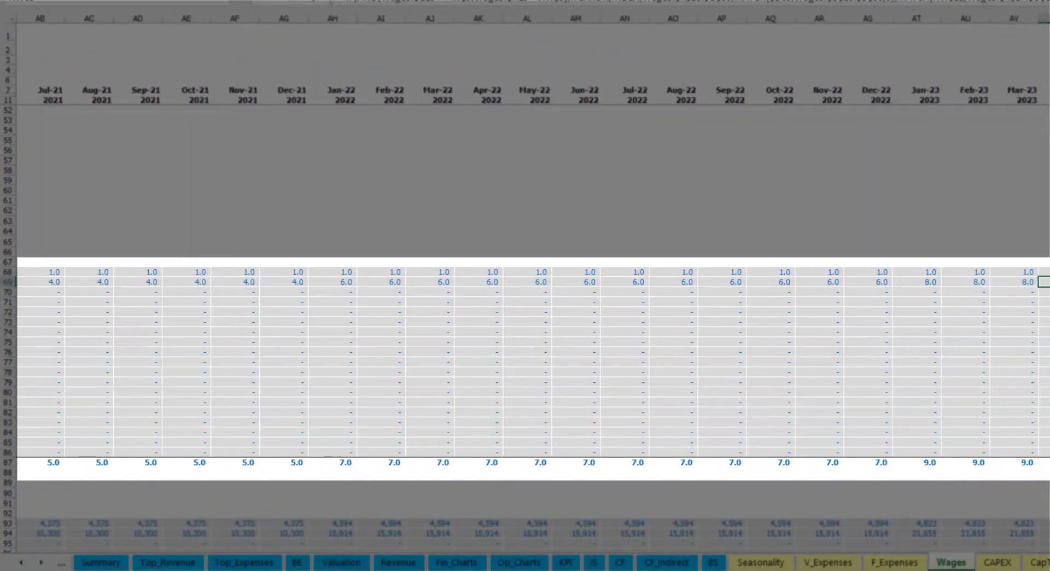
scroll(533, 328, "right", 6)
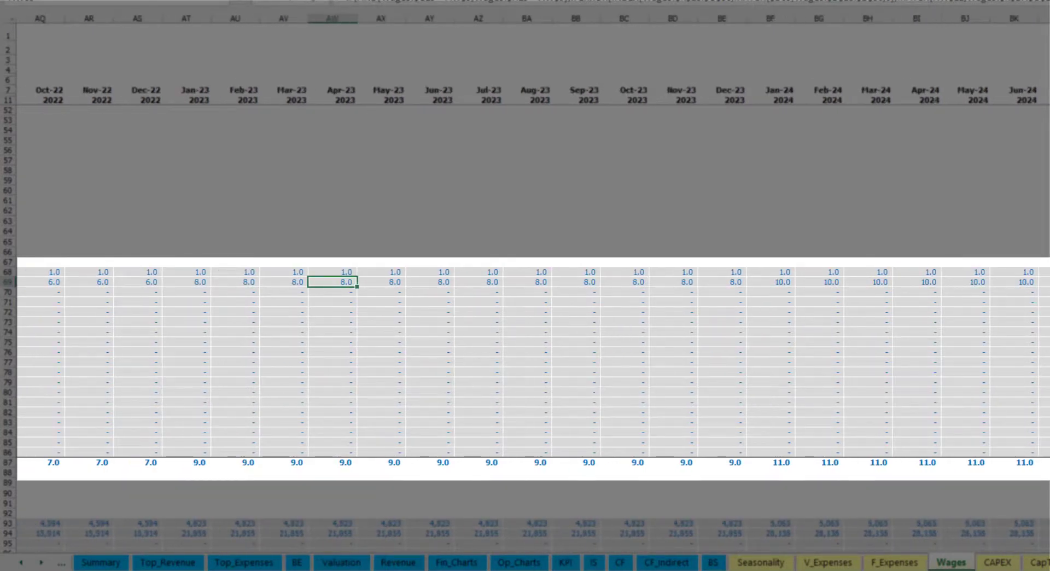
scroll(74, 468, "left", 15)
Step: Compare the Admin HC row in Monthly Base Salaries with its monthly staff numbers from the hire month onward
scroll(73, 467, "down", 3)
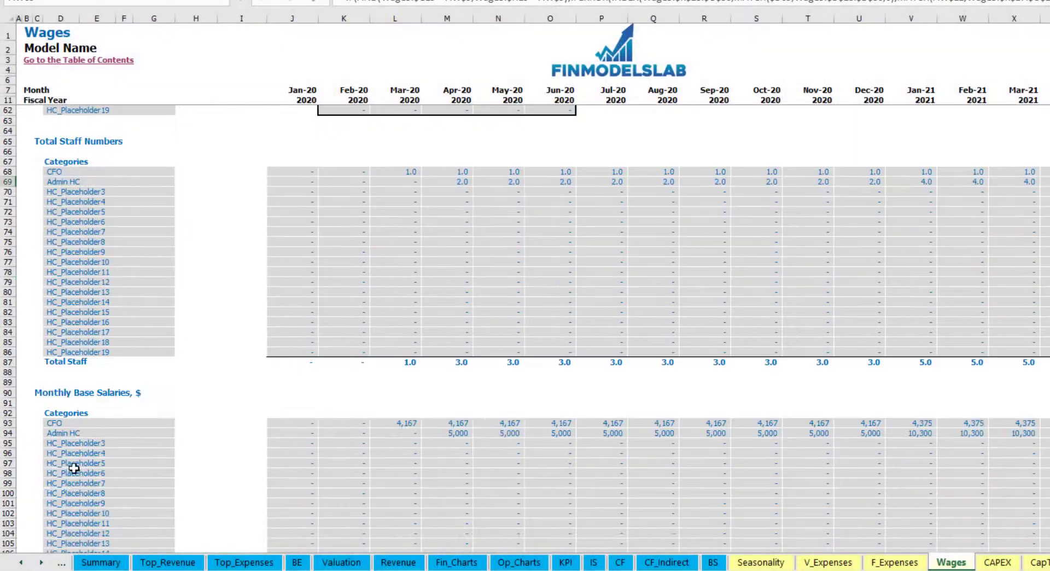
left_click(8, 433)
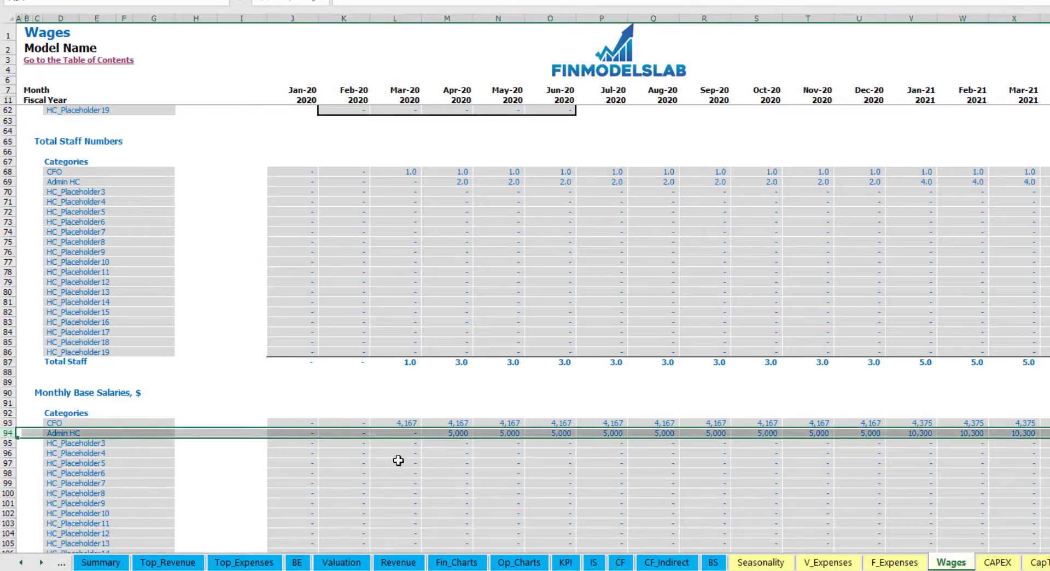
left_click(452, 434)
left_click(457, 182)
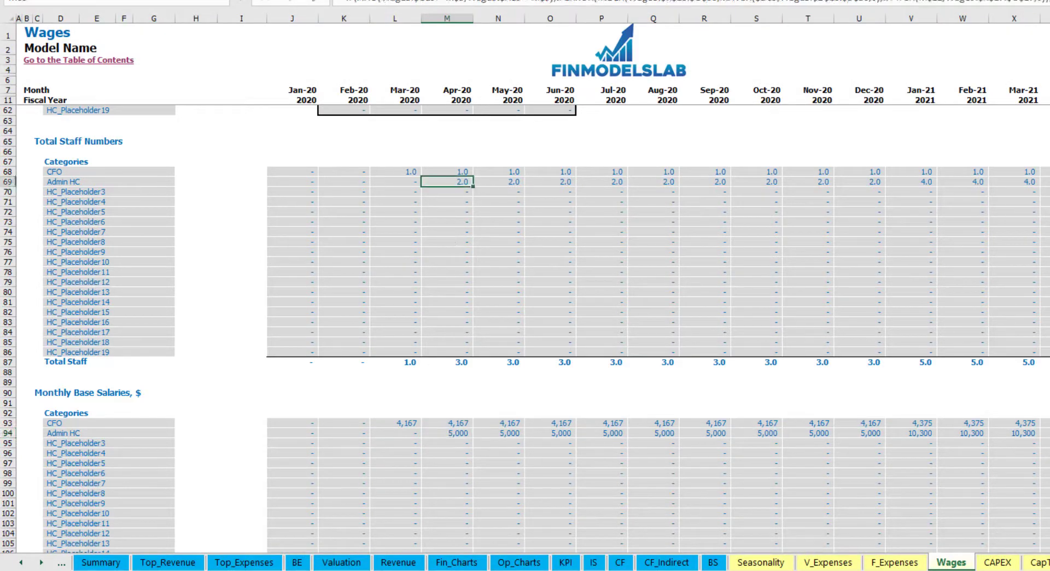
key("Left")
left_click(1048, 433)
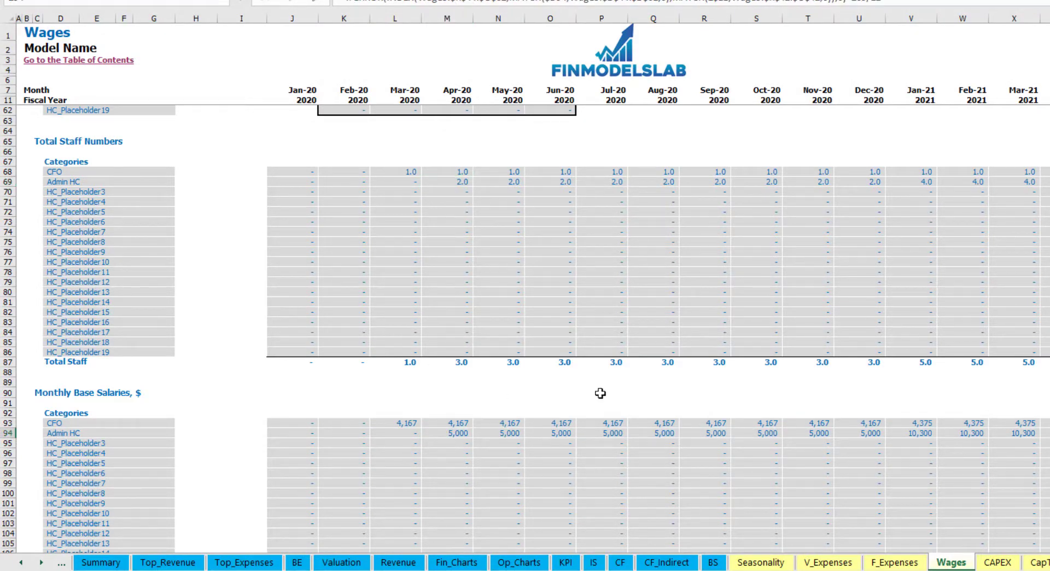
Step: Review the Monthly Bonus and Monthly Base Taxes calculations for the staff categories on the Wages sheet
scroll(510, 452, "down", 10)
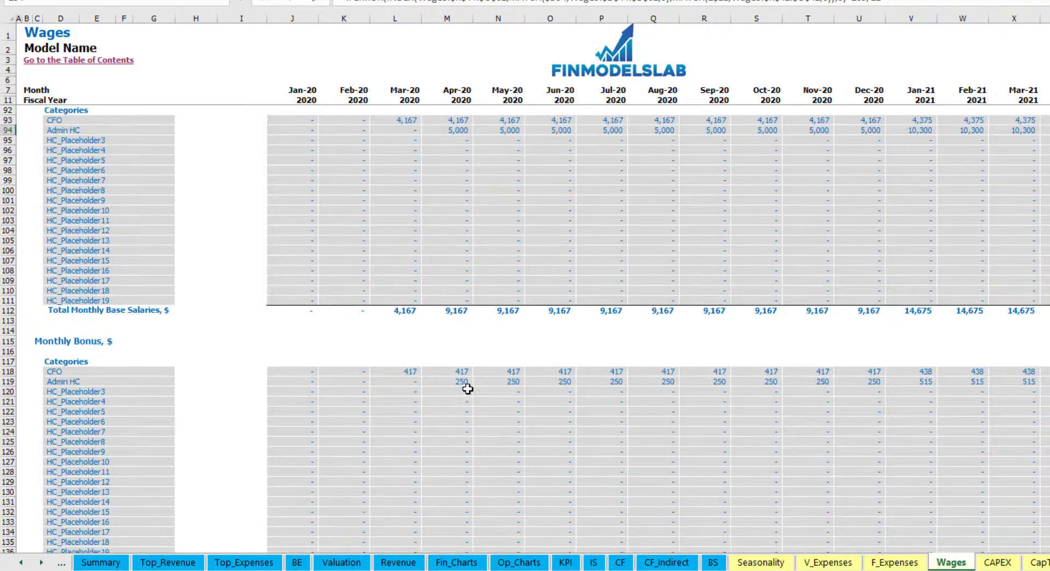
scroll(393, 393, "down", 7)
scroll(270, 419, "down", 3)
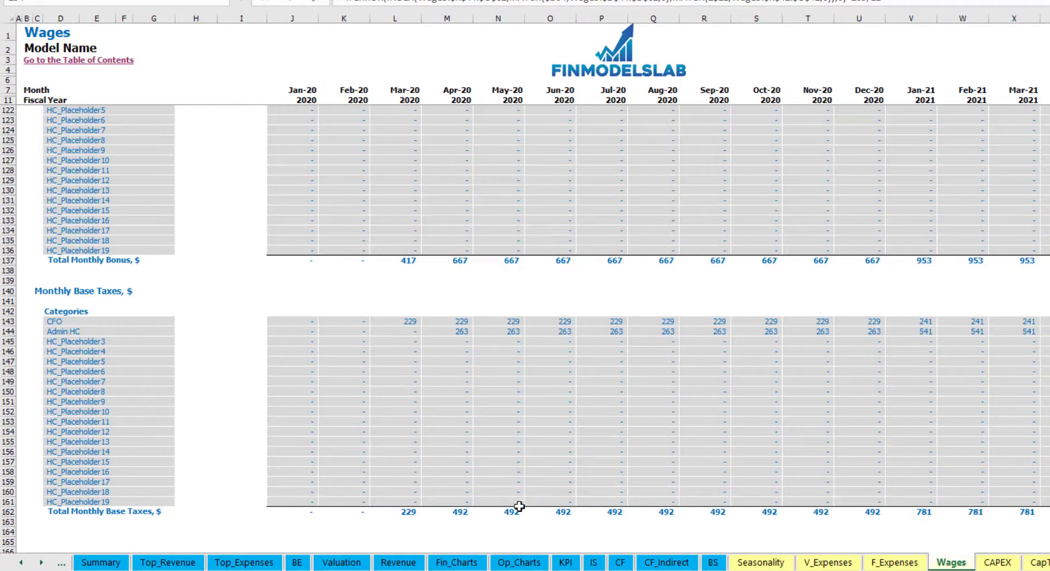
Step: Expand the Salary and Wages breakdown in the monthly Income Statement and check the CFO and Admin HC lines
left_click(594, 562)
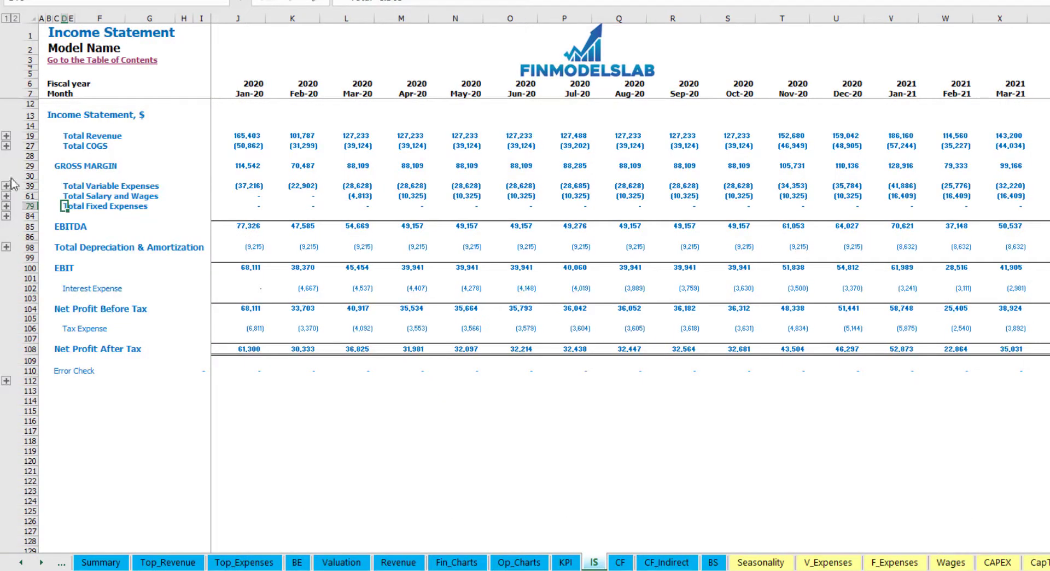
left_click(7, 196)
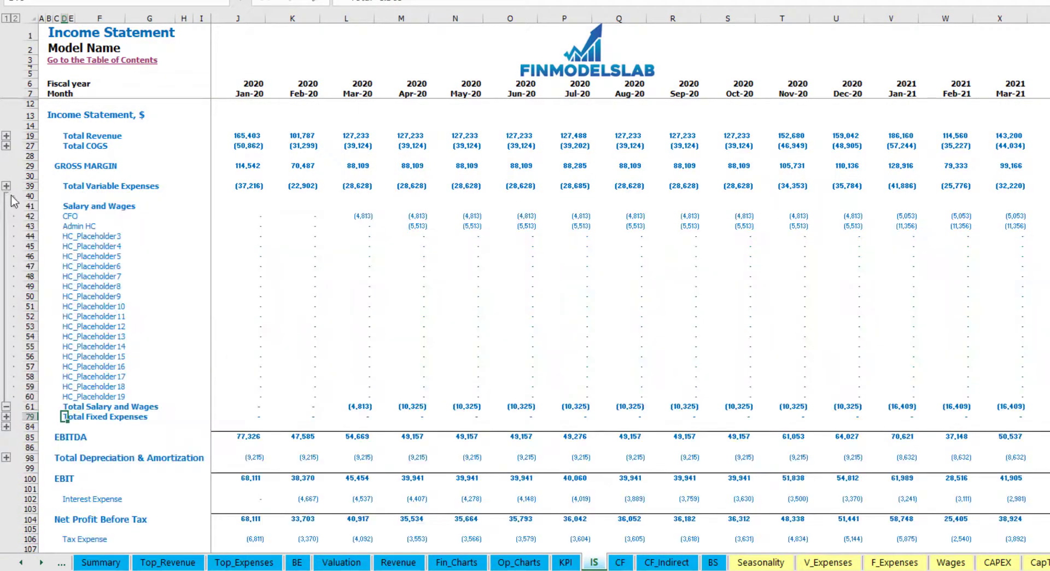
left_click(230, 215)
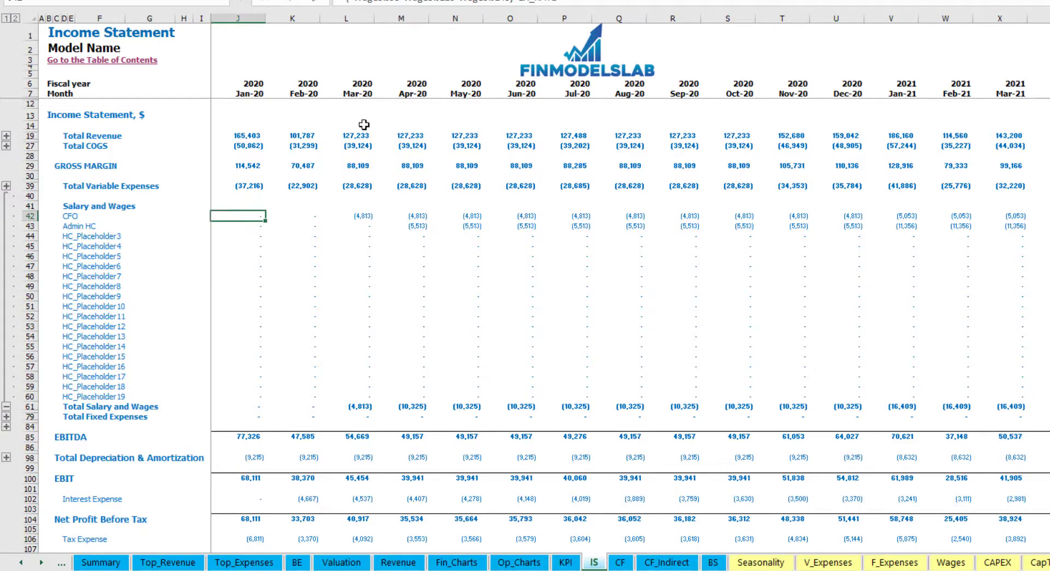
left_click_drag(71, 213, 70, 392)
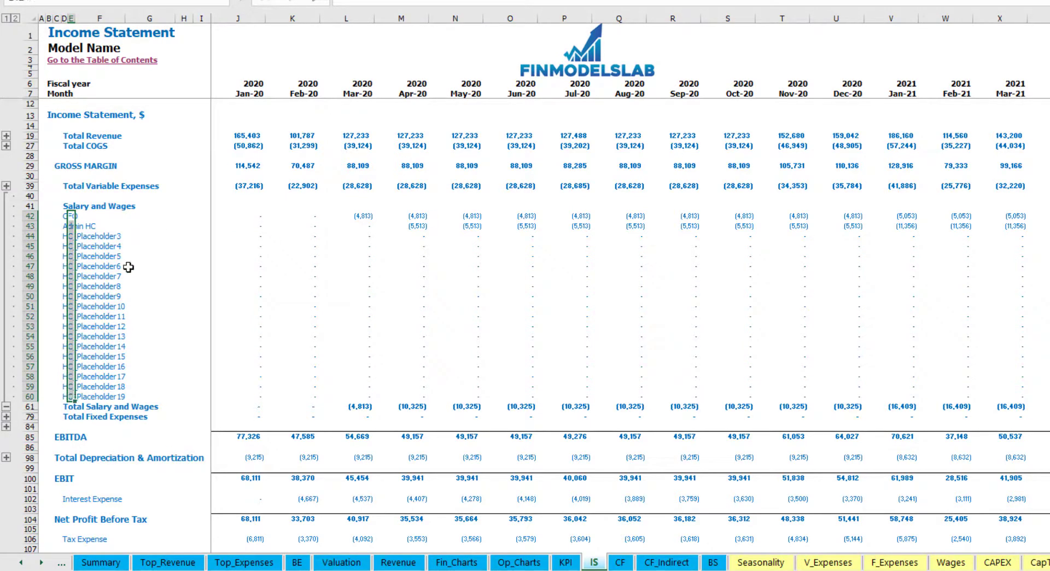
left_click(122, 225)
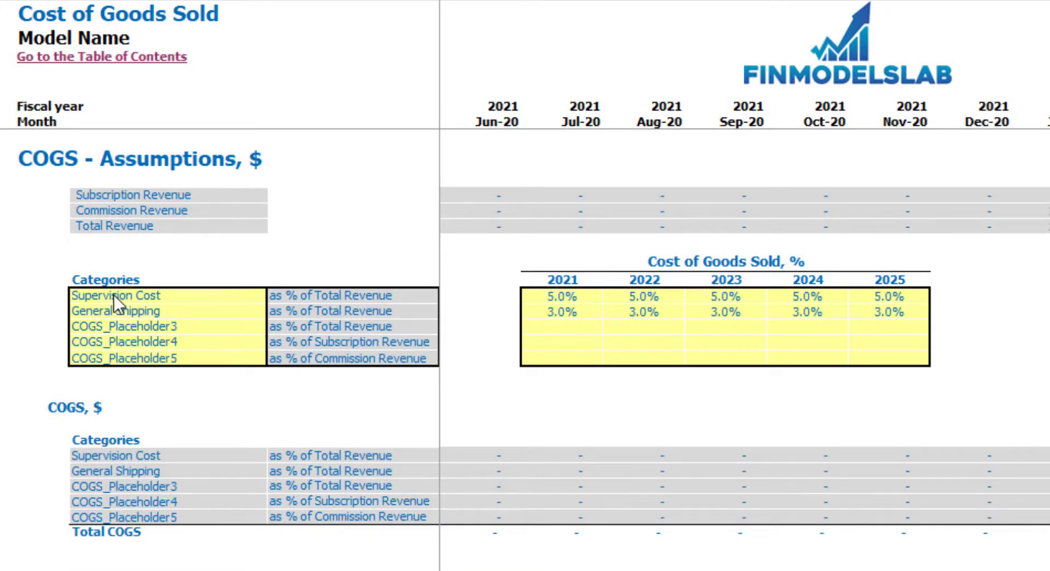
Step: Rename the Supervision Cost category in the COGS assumptions as "CoGS component 1"
left_click_drag(118, 296, 136, 347)
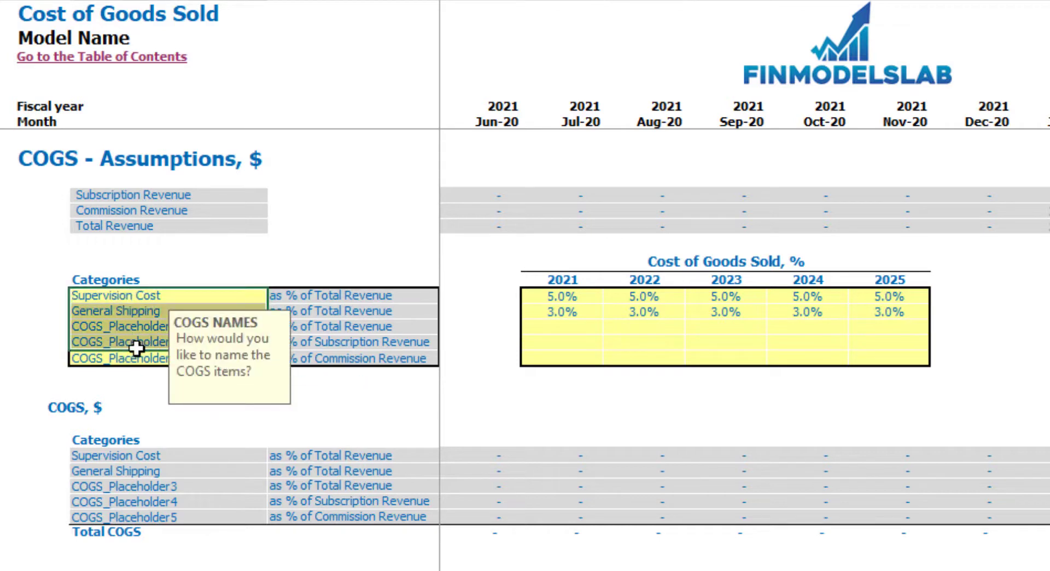
left_click(125, 296)
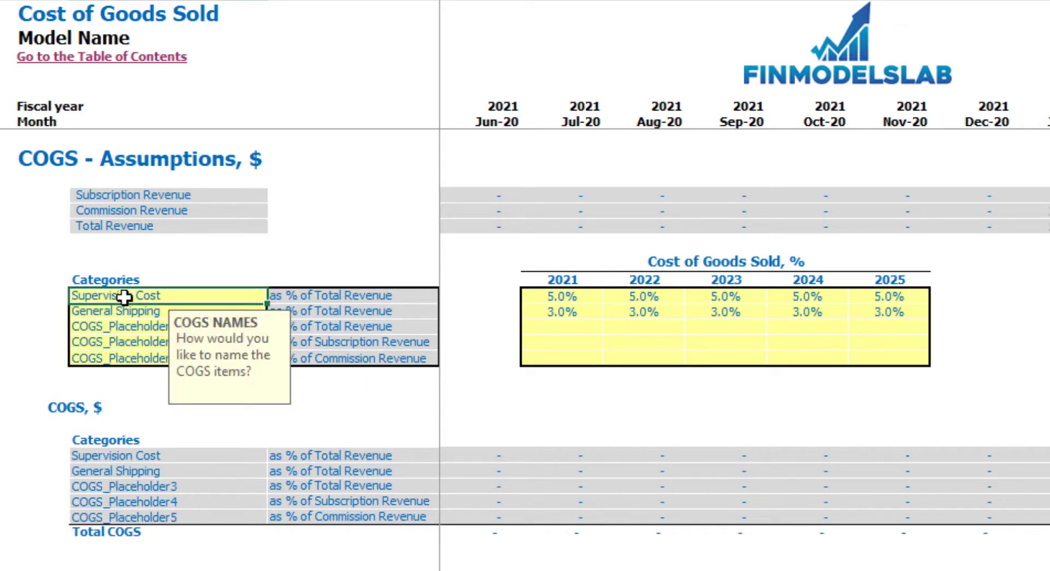
type("CoGS component 1")
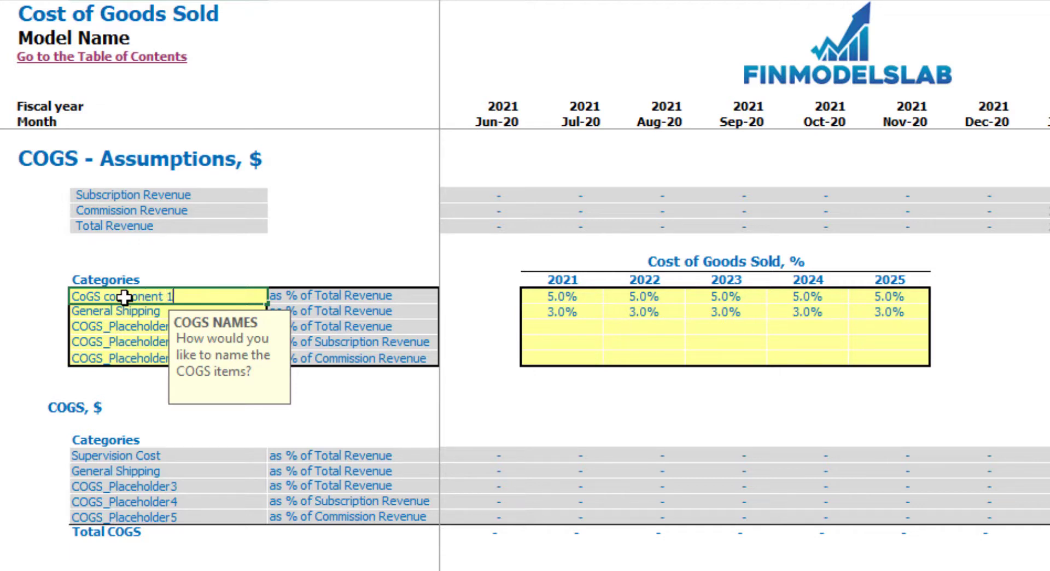
key("Return")
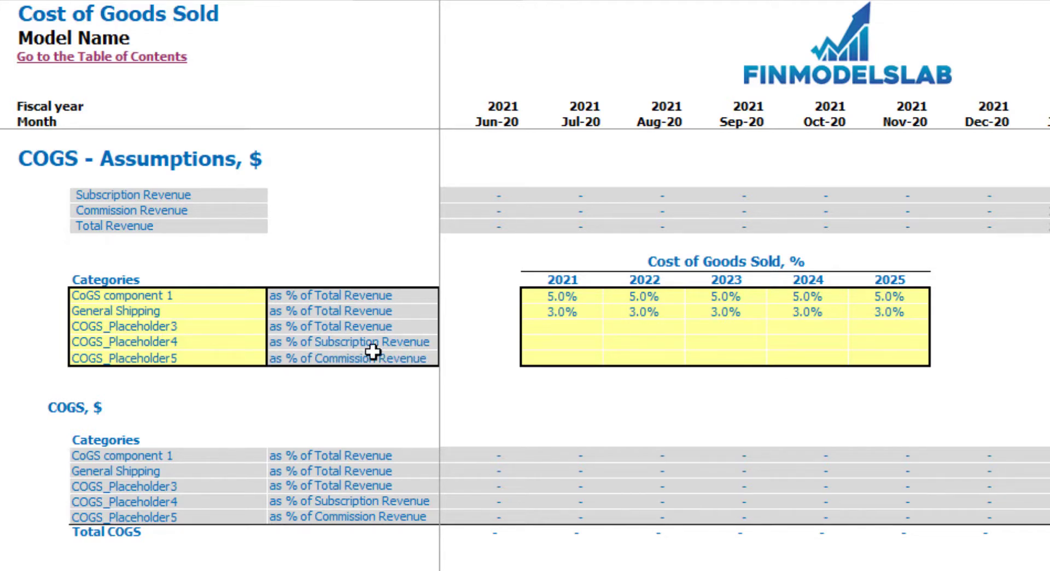
Step: Check which revenue basis applies to each COGS category, including the subscription and commission revenue placeholders
left_click_drag(351, 344, 352, 359)
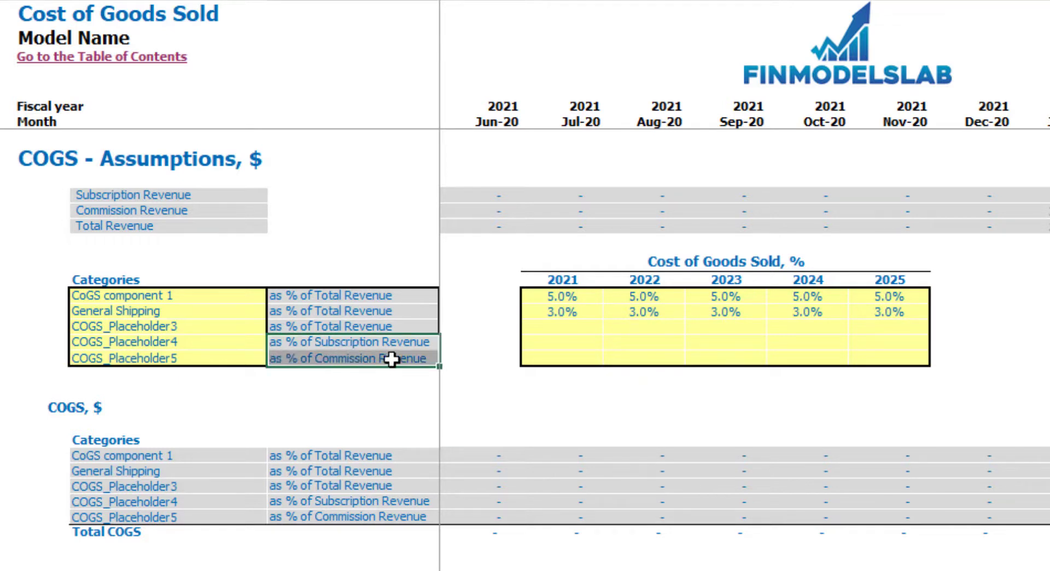
left_click(106, 296)
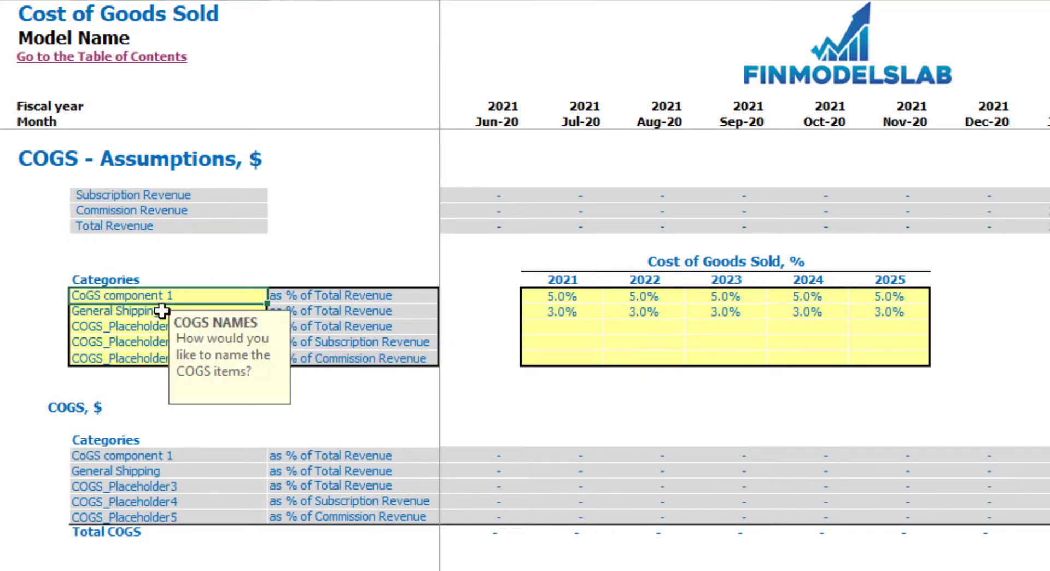
left_click(321, 247)
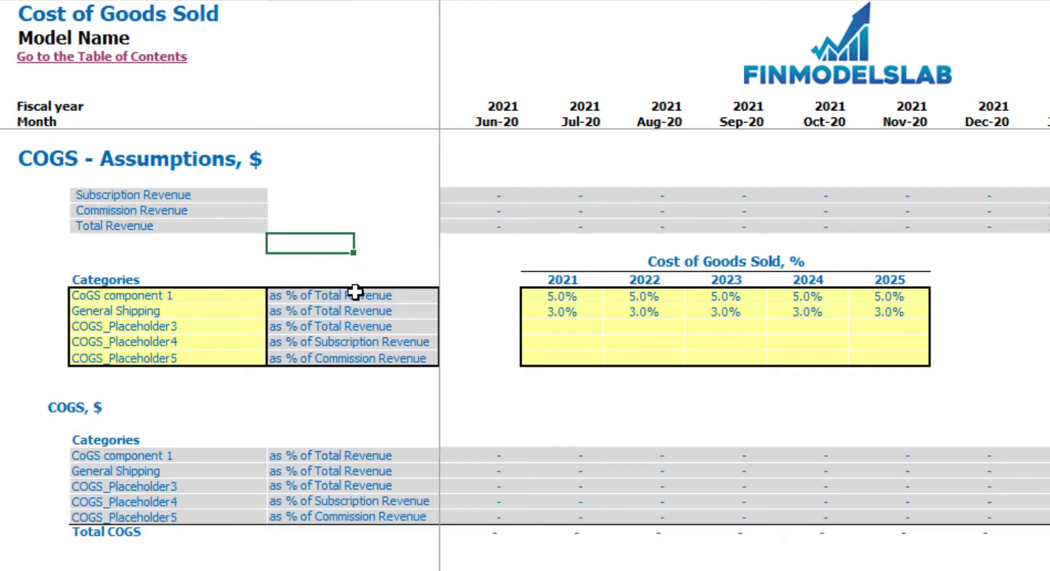
Step: Set the cost percentages of CoGS component 1 to 10%, 9%, 8%, 7% and 6% for 2021 through 2025
left_click(574, 298)
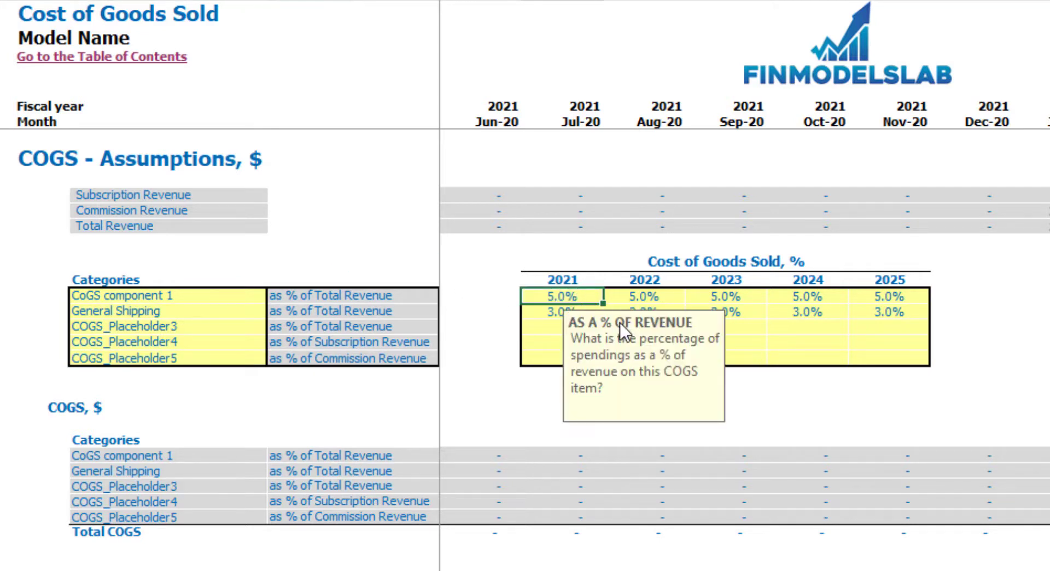
type("10")
key("Tab")
type("9")
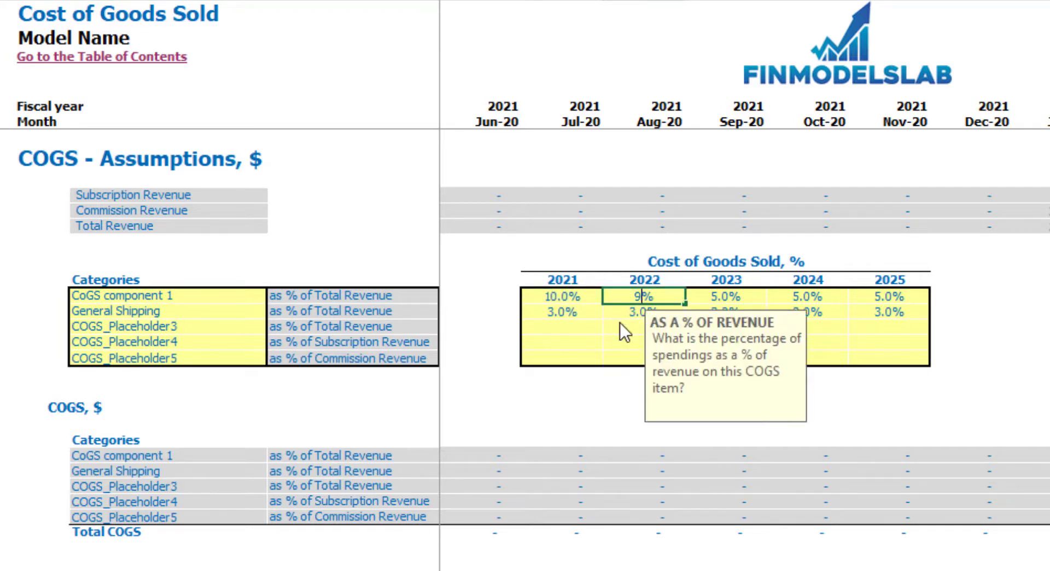
key("Tab")
type("8")
key("Tab")
type("7")
key("Tab")
type("6")
key("Tab")
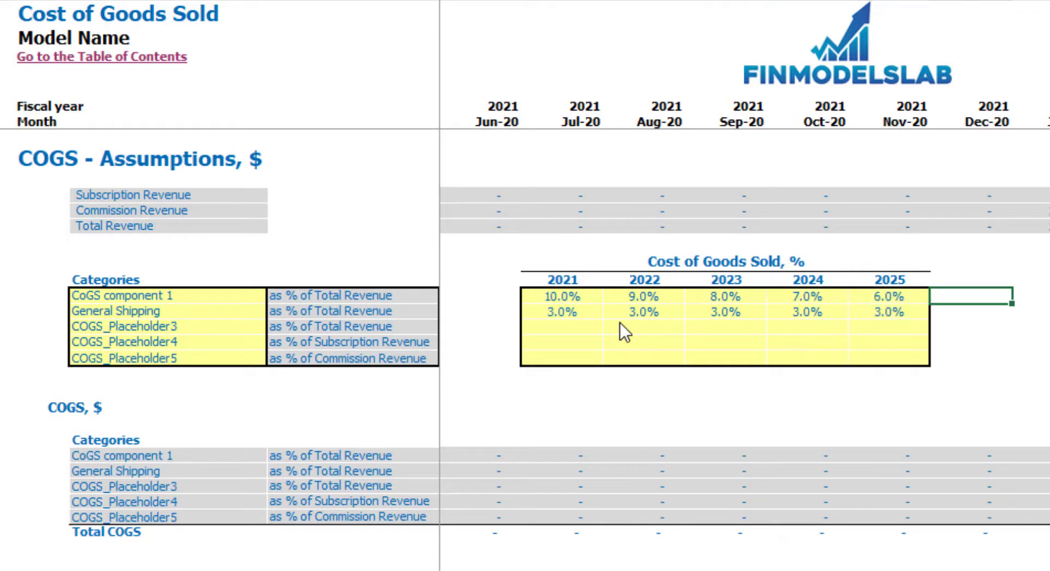
Step: Highlight all five category rows in the monthly COGS, $ calculation to review them
left_click(1047, 454)
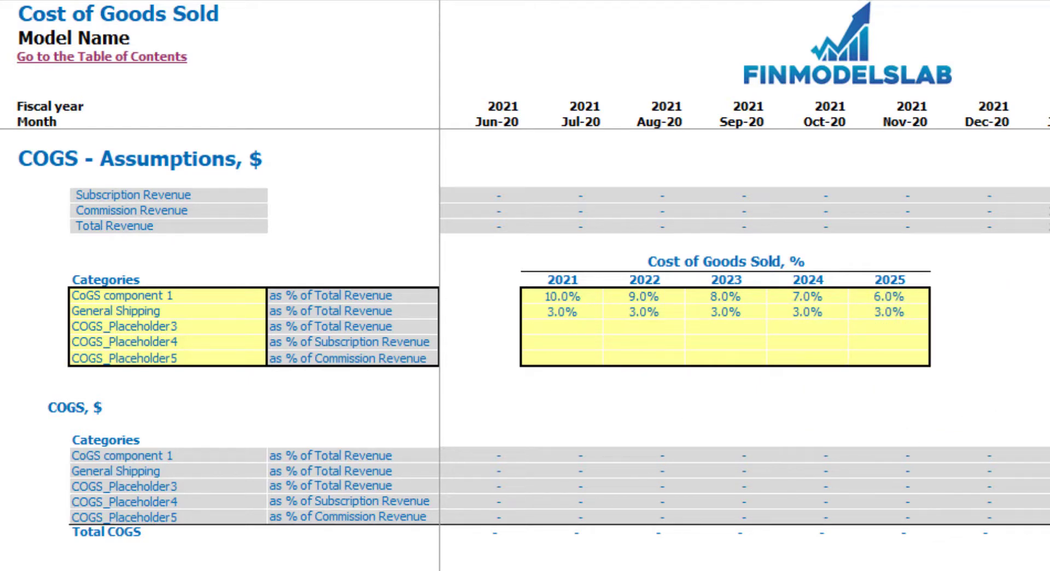
key("shift+space")
key("shift+Down")
key("shift+Down")
key("shift+Down")
key("shift+Down")
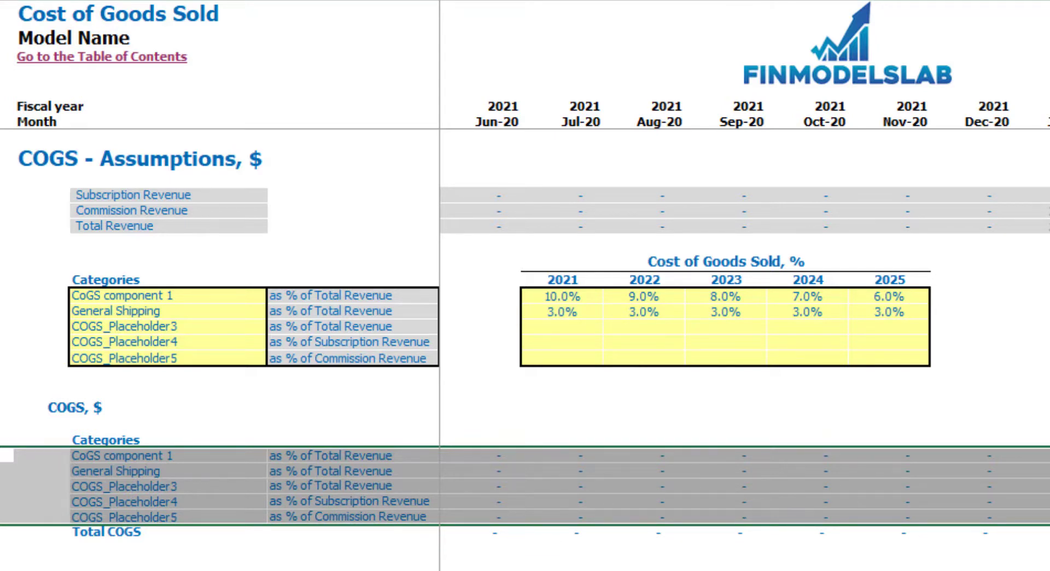
Step: Expand the COGS breakdown in the Income Statement and examine its category lines and the January 2021 total
key("ctrl+Page_Down")
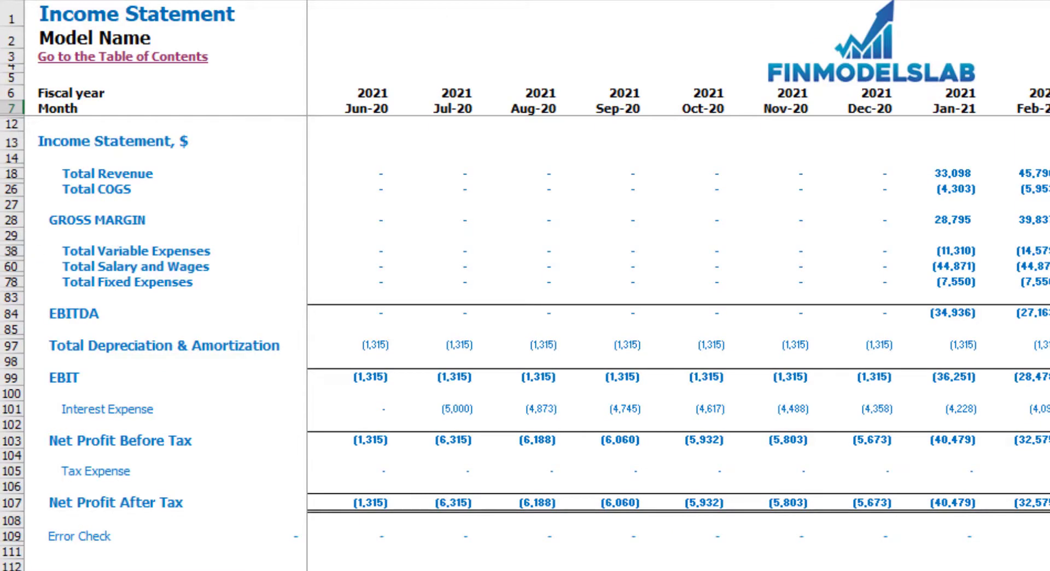
left_click(13, 220)
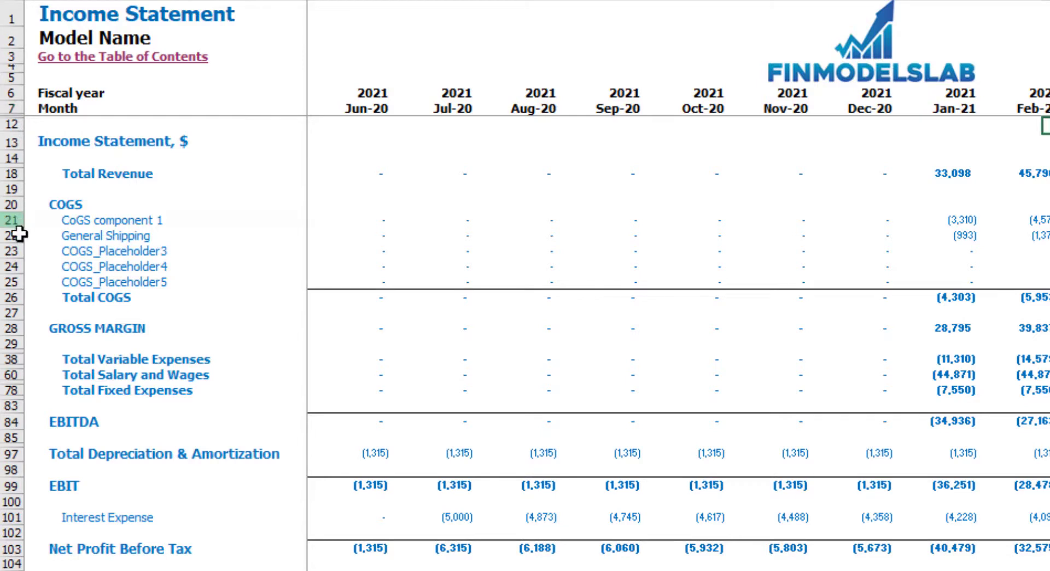
left_click_drag(19, 234, 7, 282)
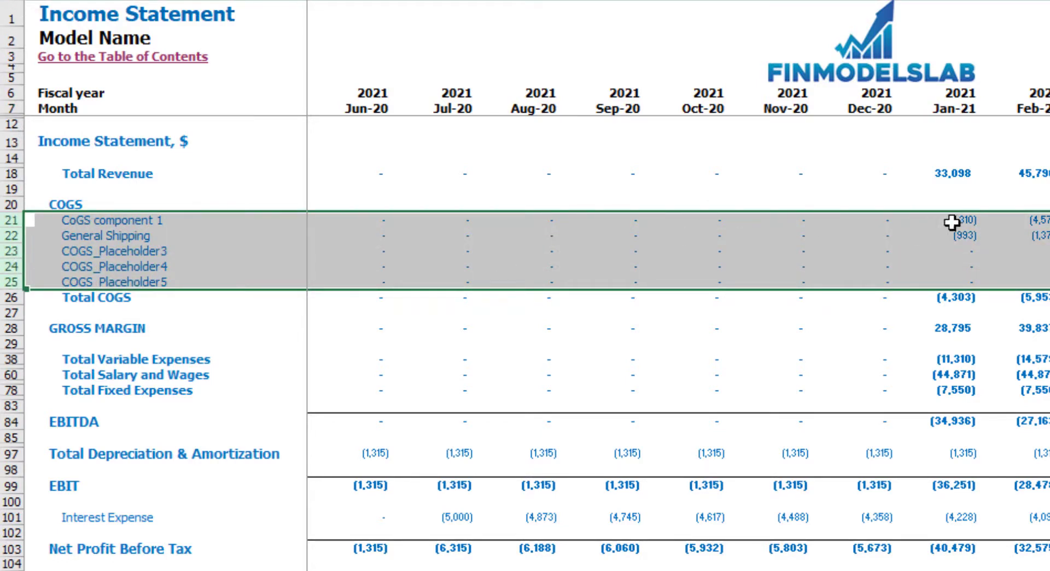
left_click(965, 189)
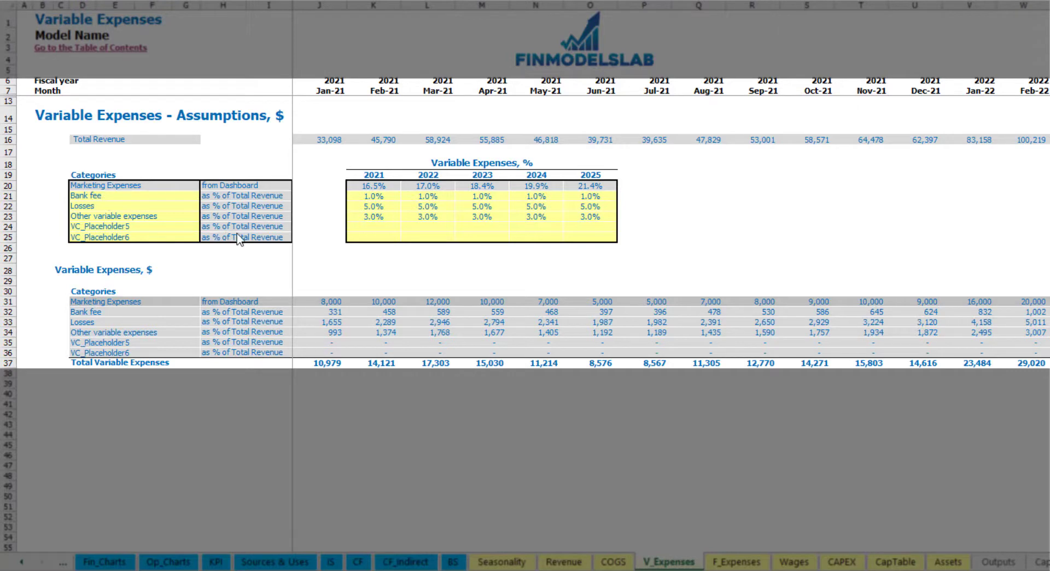
Step: Set the Bank fee variable expense rates to 2%, 1.8%, 1.6%, 1.4% and 1.2% for 2021 through 2025
left_click(99, 198)
left_click(371, 206)
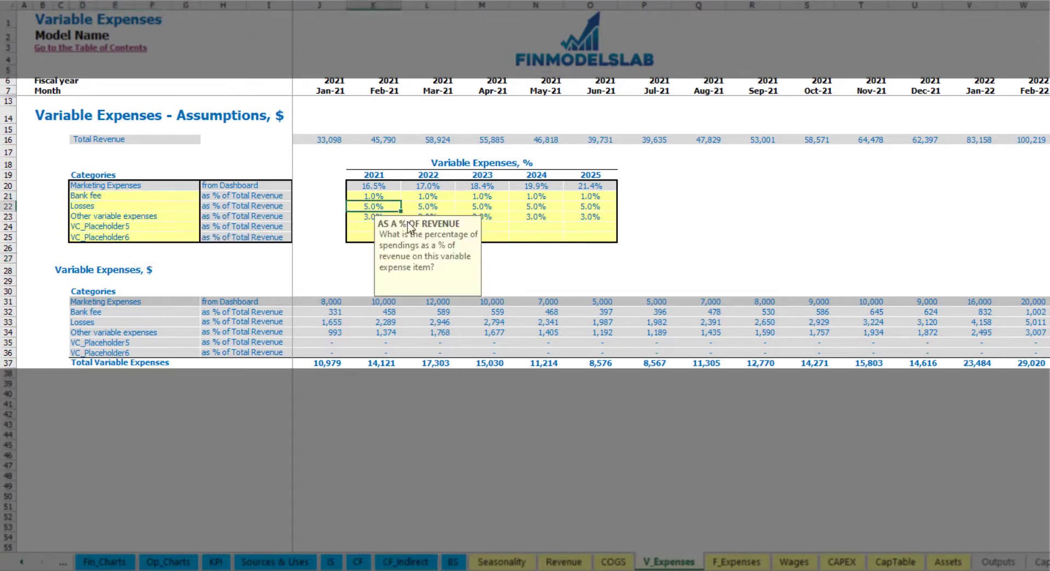
left_click(393, 194)
type("2")
key("Tab")
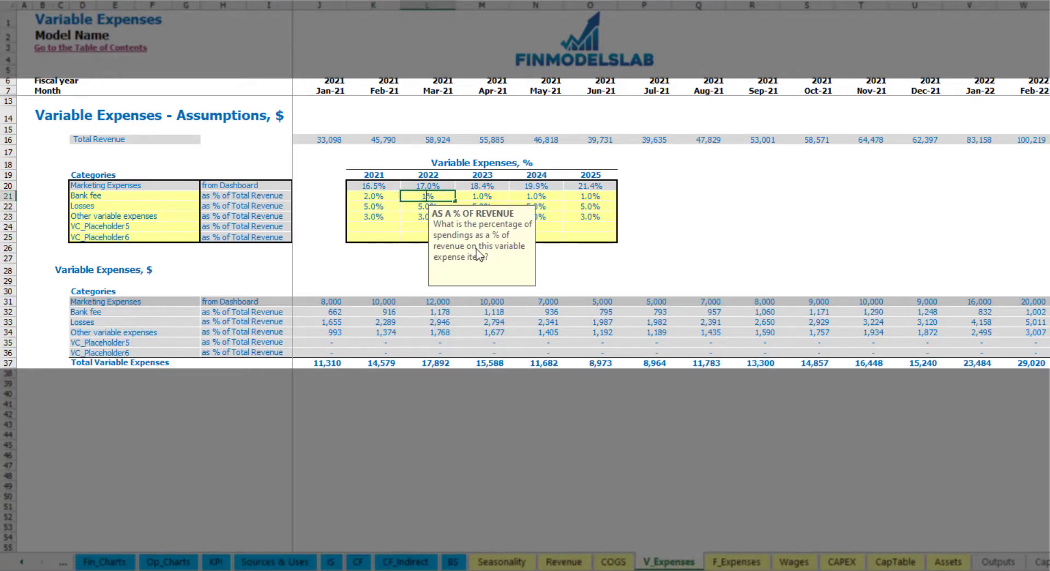
key("Tab")
type("1.6")
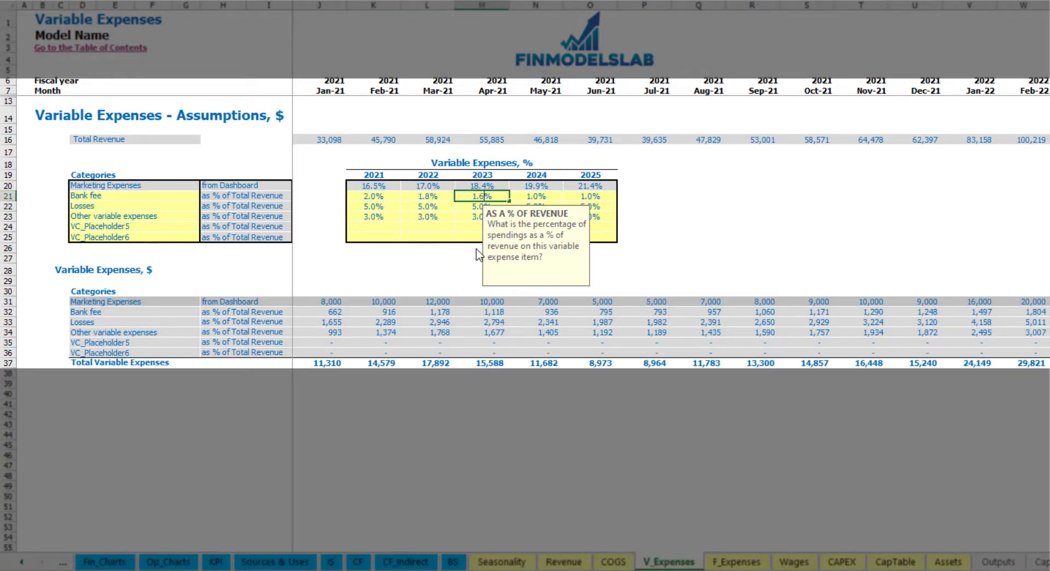
key("Tab")
type("1.4")
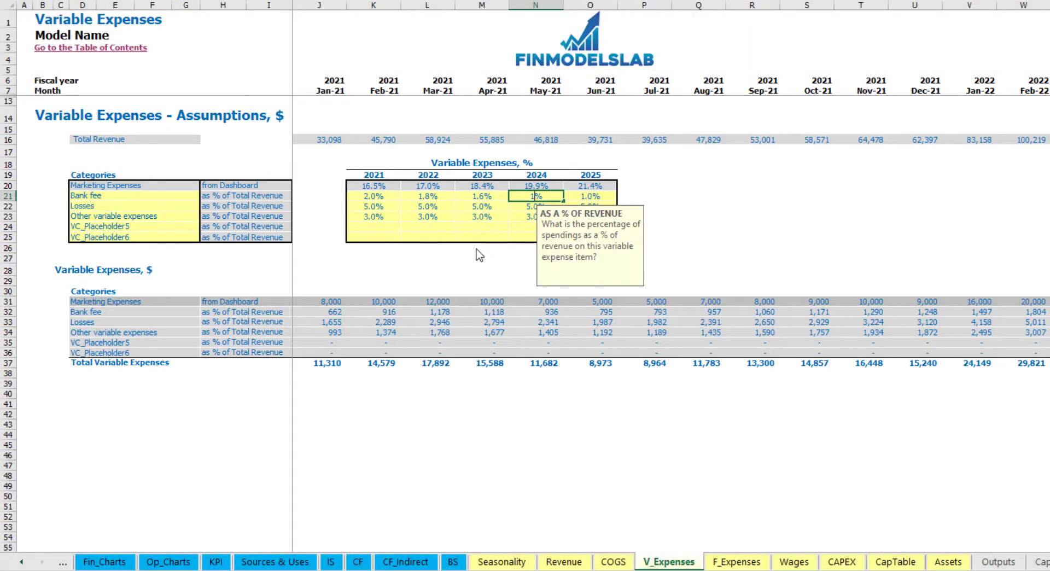
key("Tab")
type("1")
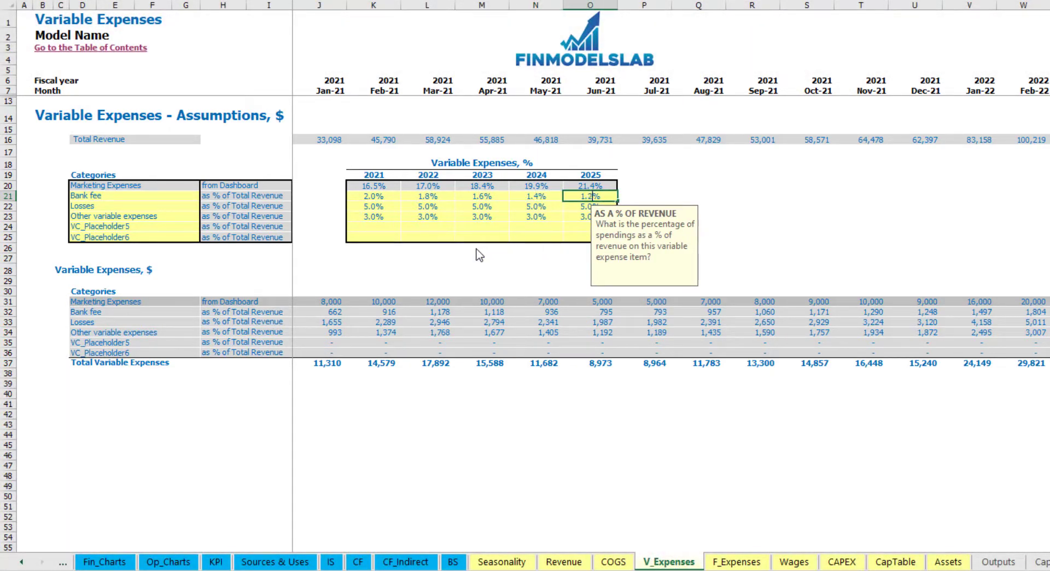
type(".2")
left_click(805, 226)
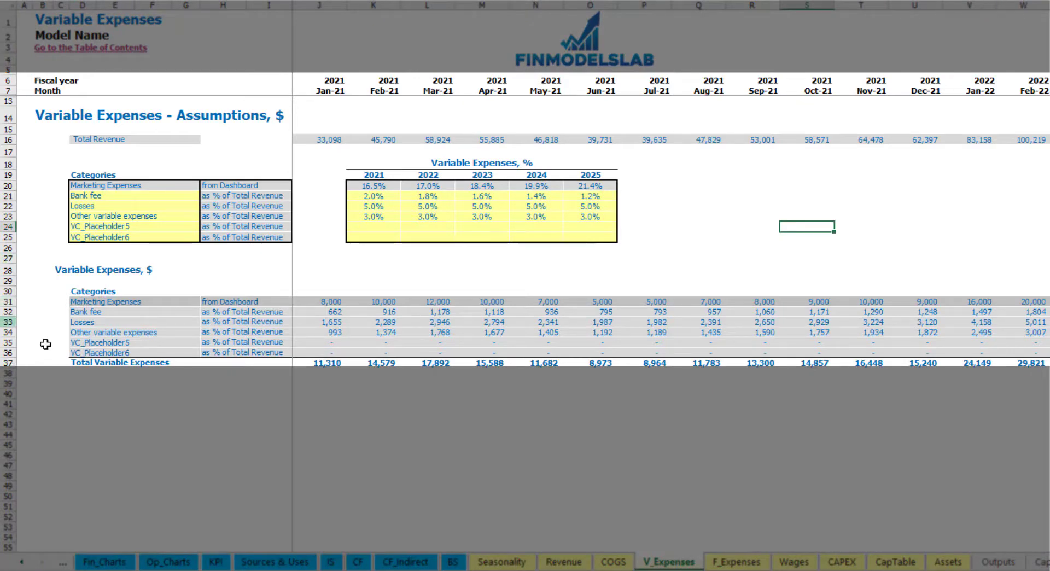
Step: Expand the Total Variable Expenses breakdown in the Income Statement to review its lines
left_click(330, 562)
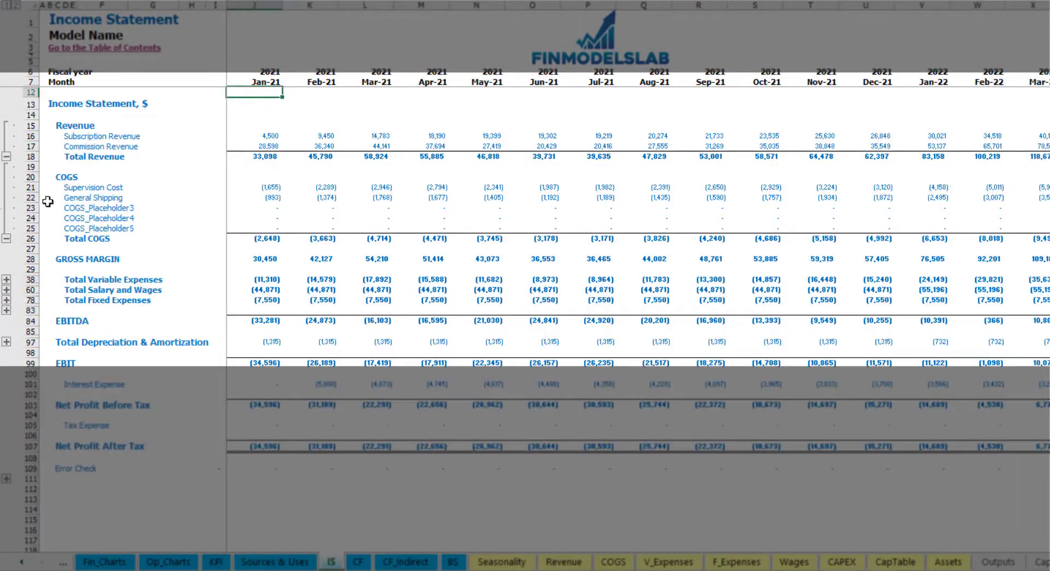
left_click(7, 279)
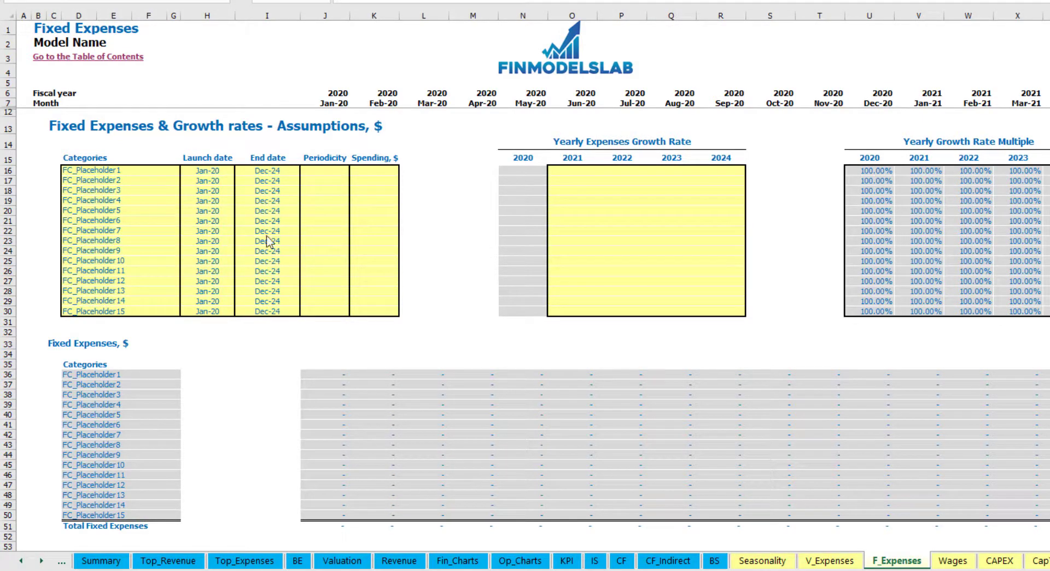
Step: Name the first fixed expense category Utilities and set its launch date to Mar-20
left_click(122, 170)
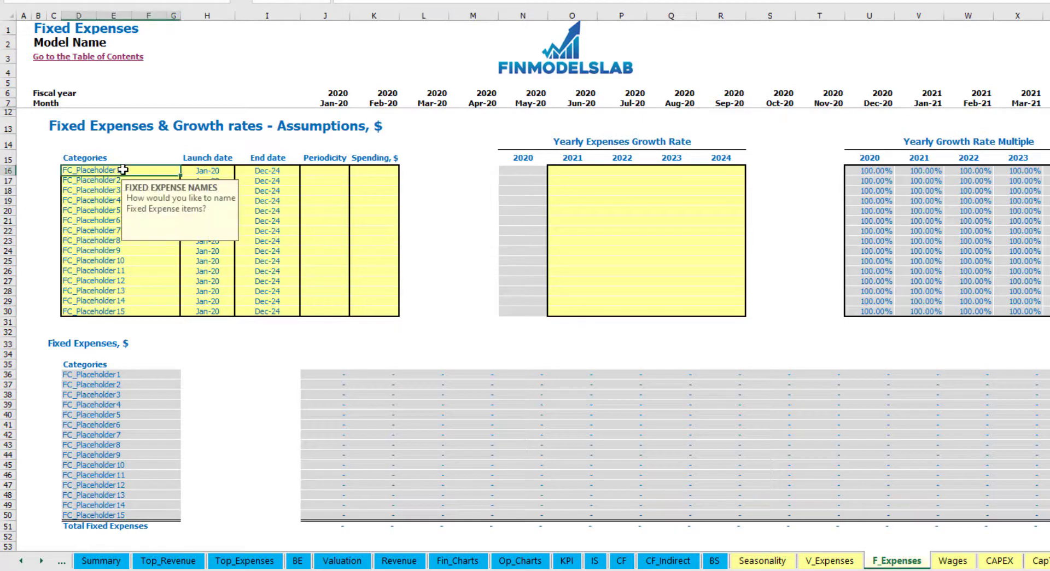
type("Utilities")
key("Return")
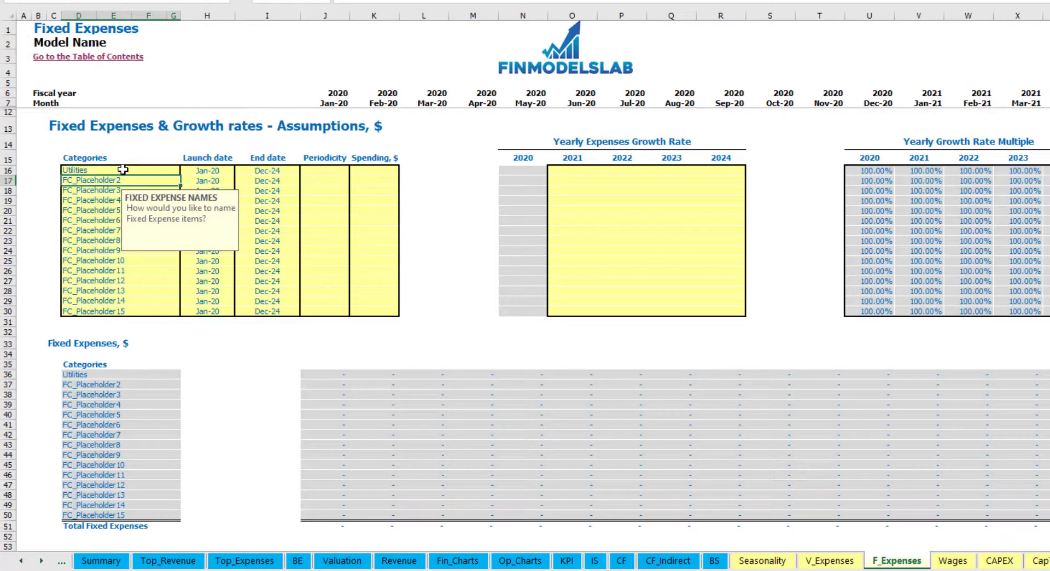
left_click(213, 171)
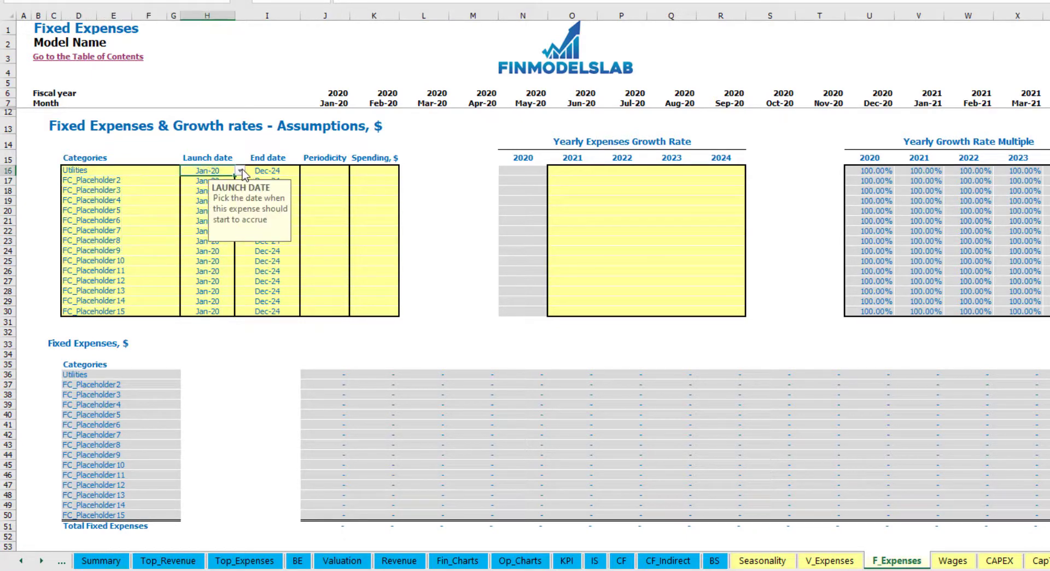
left_click(240, 171)
left_click(207, 197)
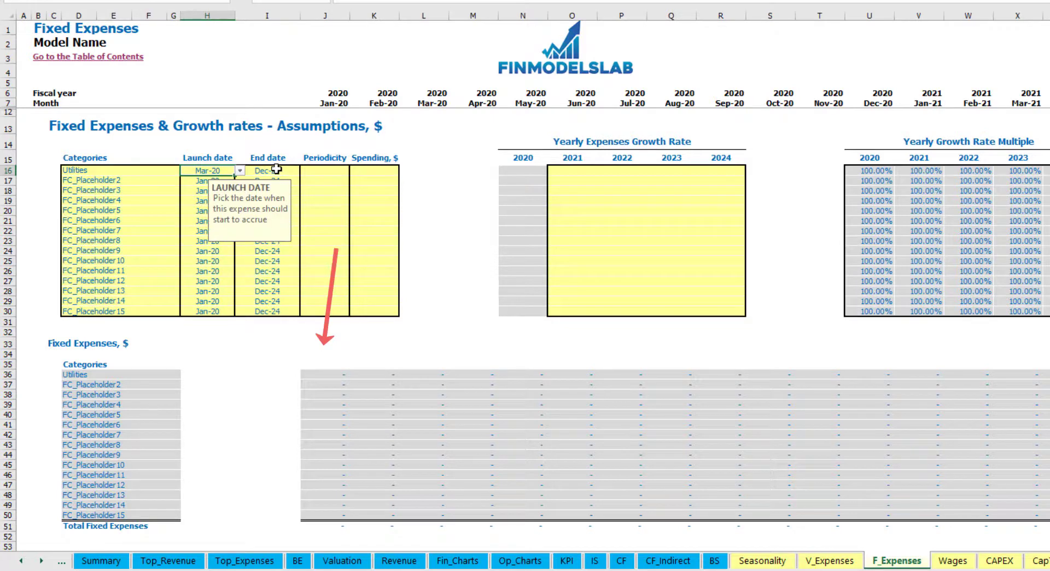
Step: Check the end date of Utilities against the first and last months of the model's timeline
left_click(276, 170)
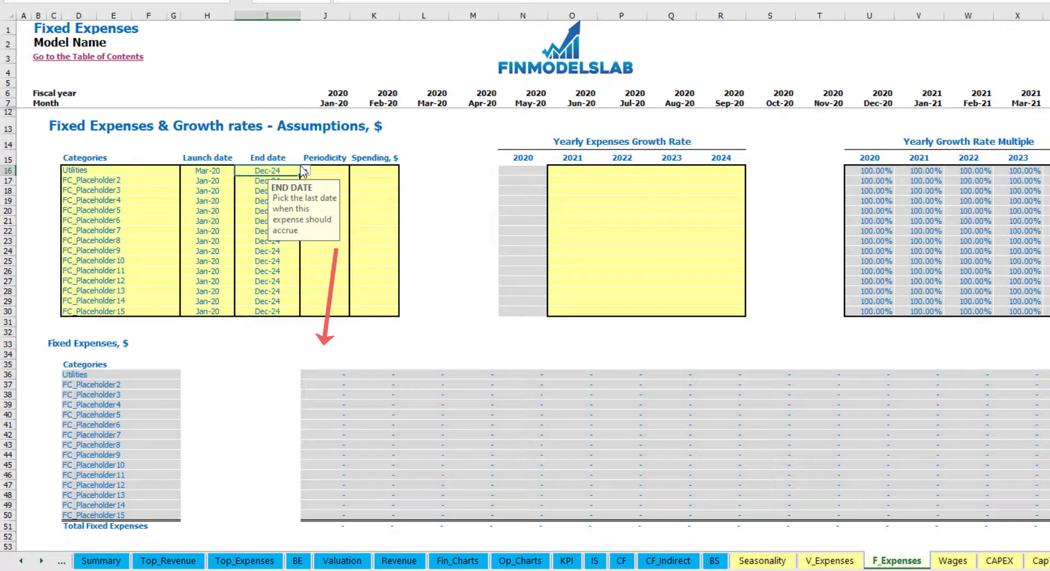
left_click(333, 106)
key("ctrl+Right")
key("ctrl+Left")
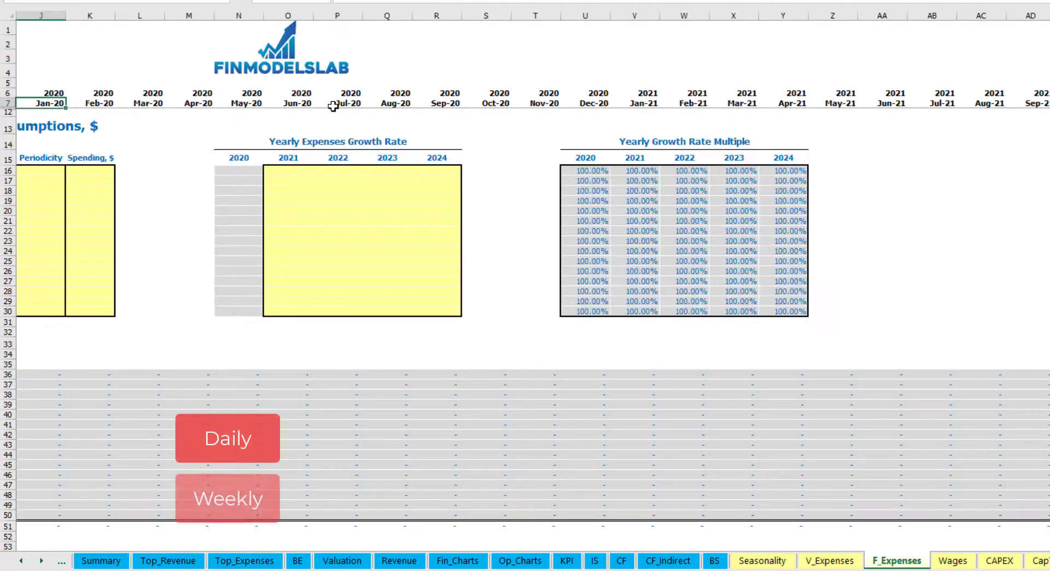
key("Left")
key("Left")
key("Left")
key("Home")
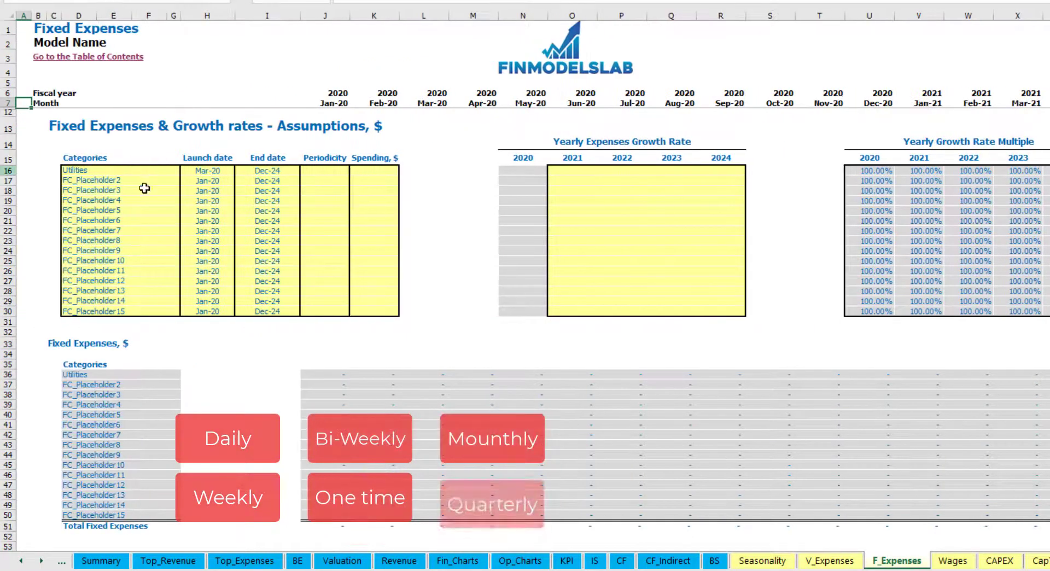
Step: Set the periodicity of Utilities to Daily and its spending to 50
left_click(339, 170)
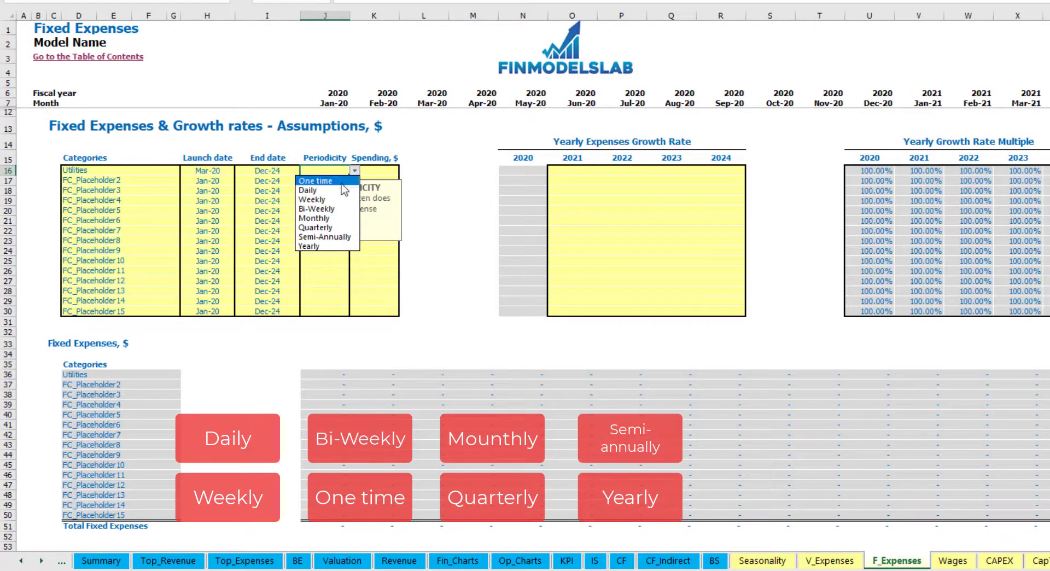
left_click(312, 190)
key("Tab")
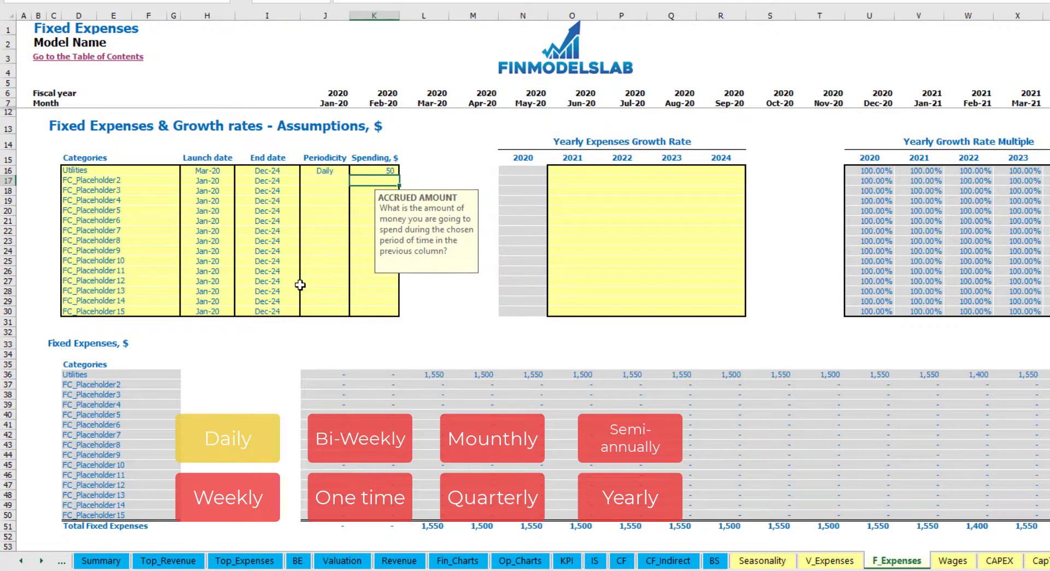
Step: Examine how the daily Utilities spending is calculated for individual months from March 2020 in the Fixed Expenses, $ table
left_click(431, 375)
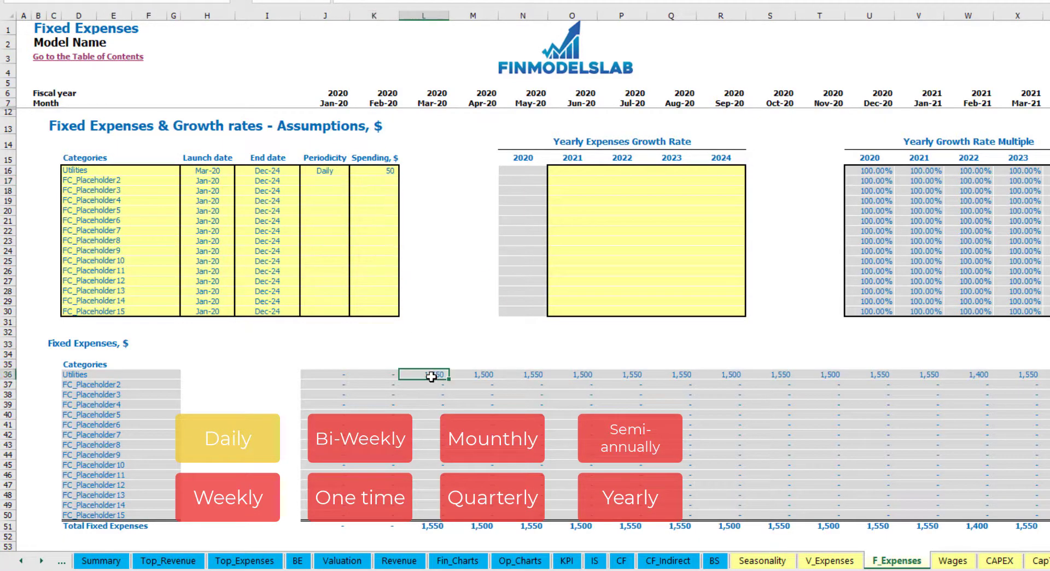
left_click(477, 375)
left_click(536, 376)
left_click(434, 368)
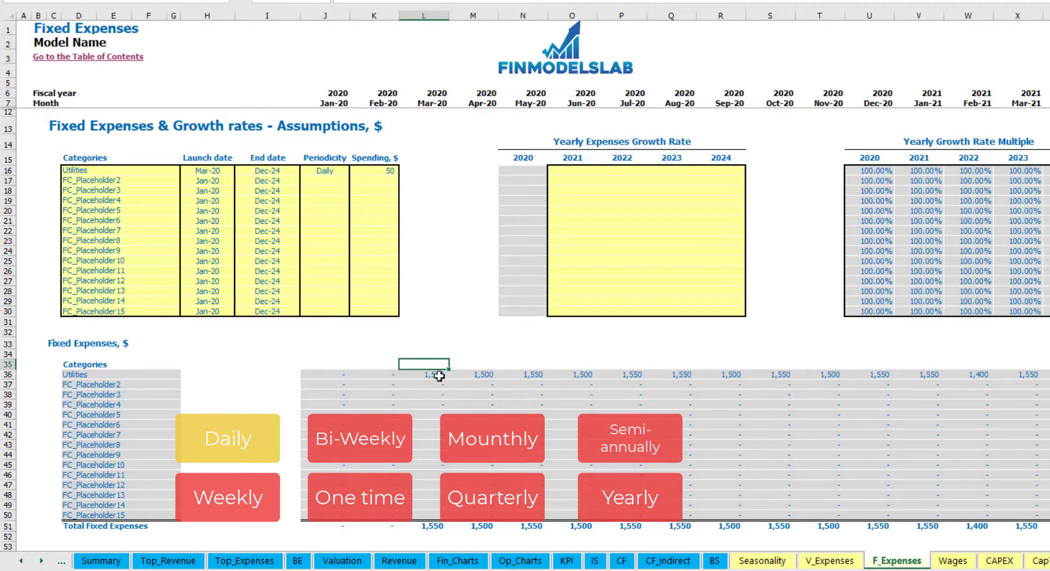
left_click(444, 377)
left_click(466, 377)
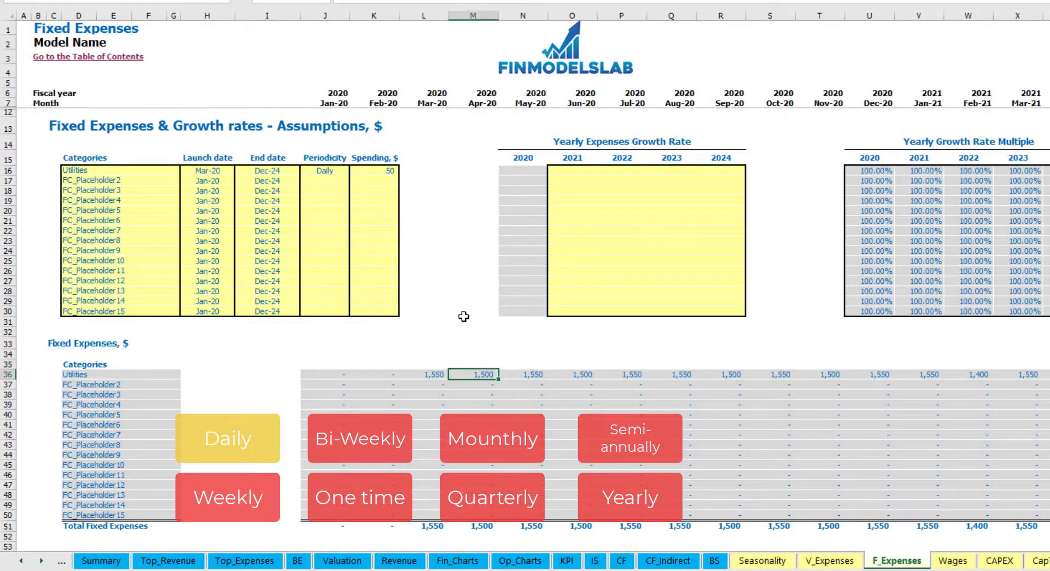
left_click(429, 101)
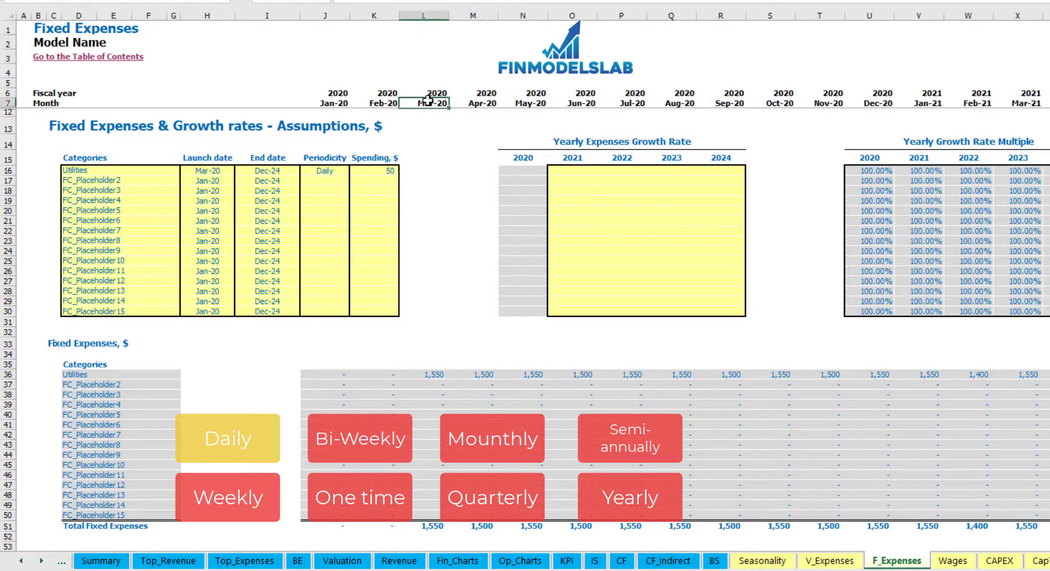
left_click(445, 378)
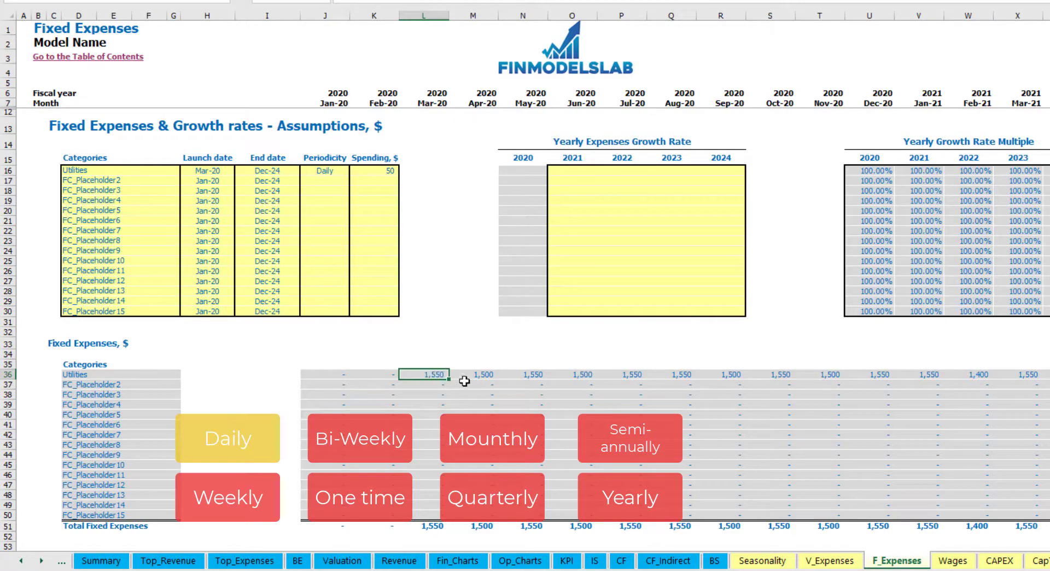
left_click(484, 375)
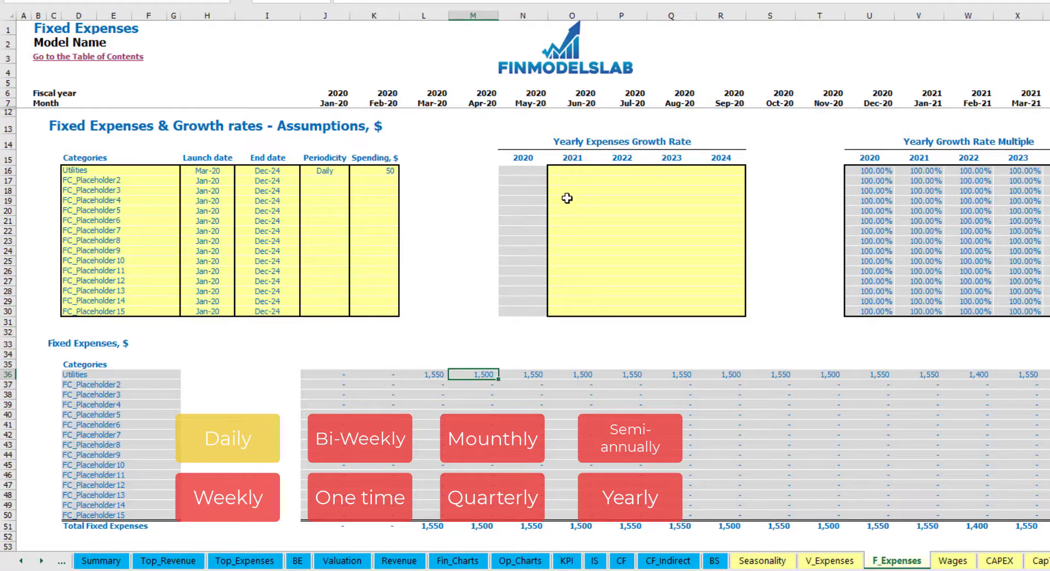
Step: Set the yearly expenses growth rate of Utilities to 5% for each year from 2021 through 2024
left_click(581, 173)
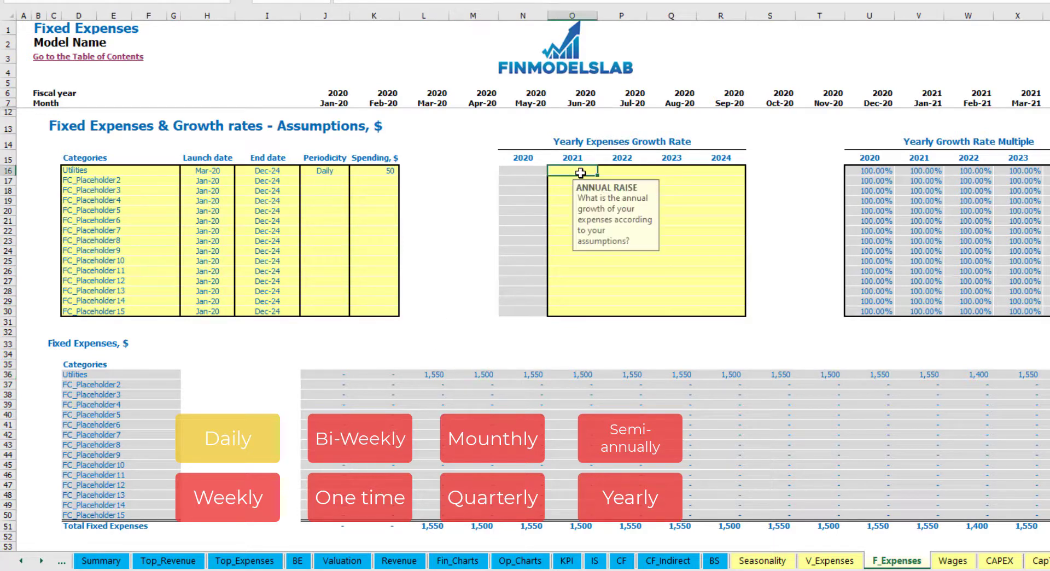
type("5%")
key("ctrl+Return")
key("ctrl+c")
key("Right")
key("shift+Right")
key("shift+Right")
key("ctrl+v")
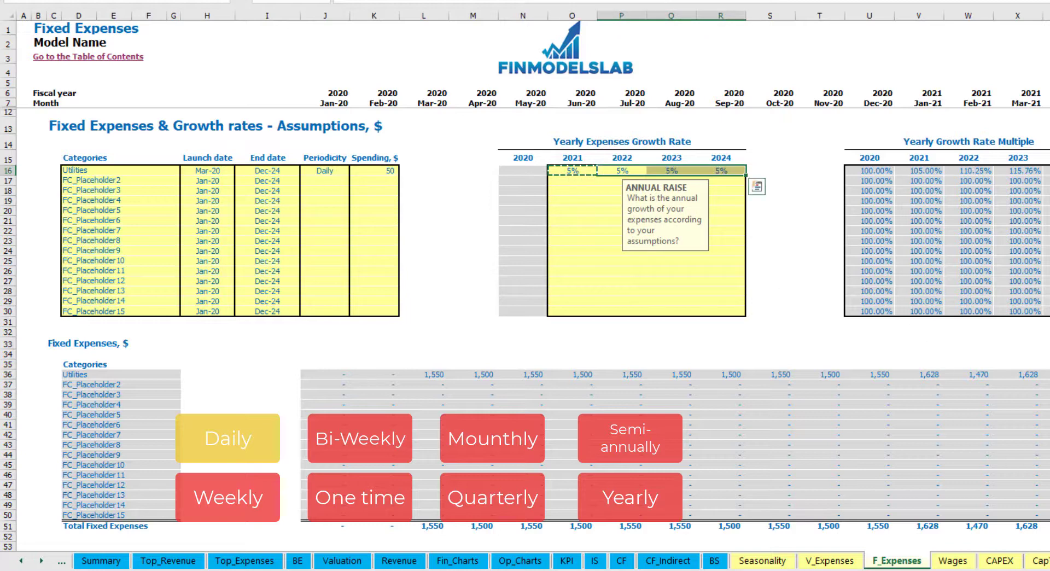
Step: Review how the Utilities growth rates carry through to the monthly expenses of the following years
left_click_drag(574, 171, 713, 171)
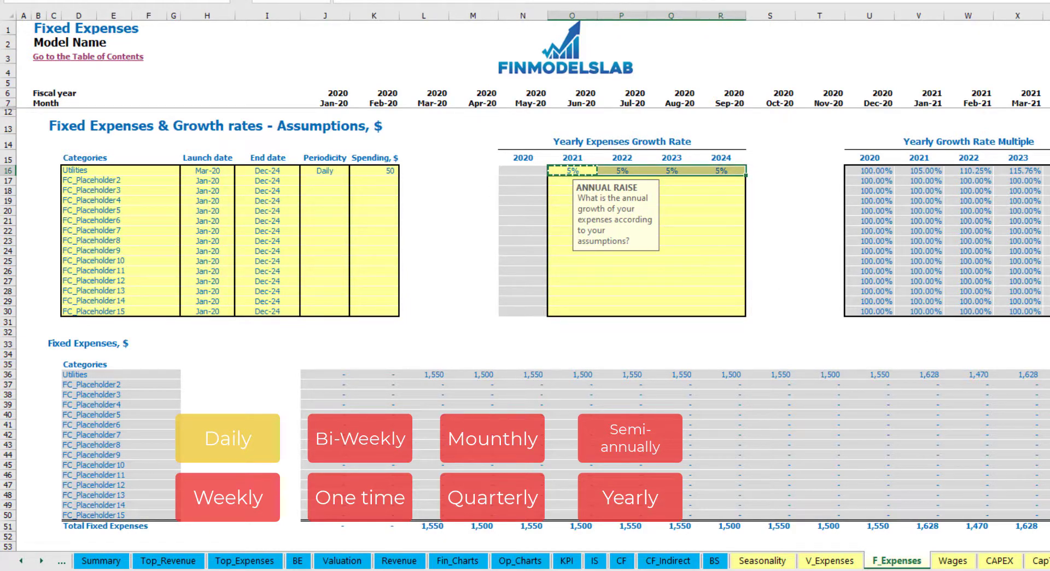
scroll(969, 539, "right", 11)
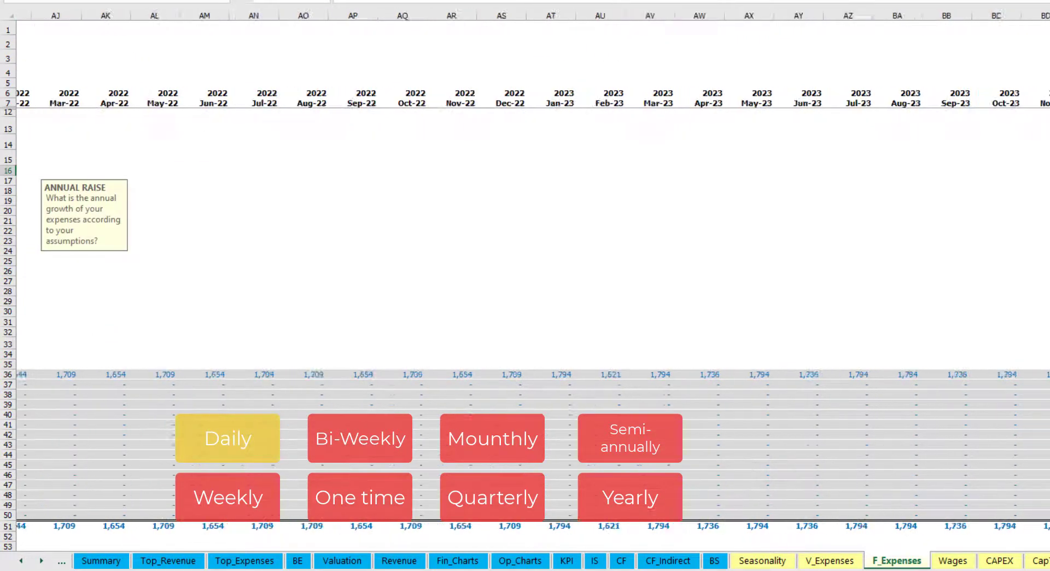
scroll(969, 539, "left", 11)
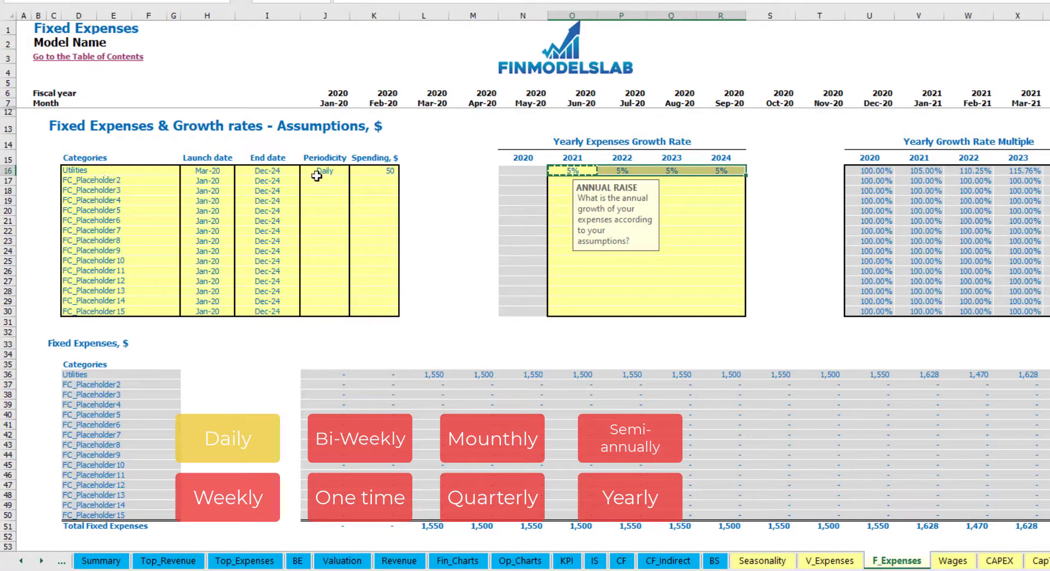
Step: Name the second fixed expense category Advertising and set its launch date to Mar-20
left_click(131, 178)
type("Advertising")
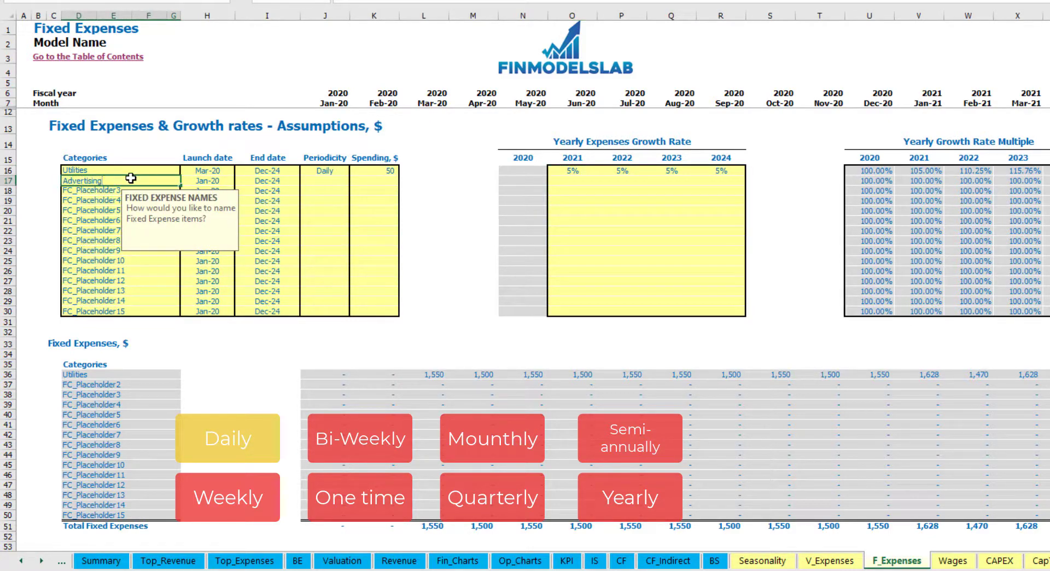
key("Return")
left_click(206, 182)
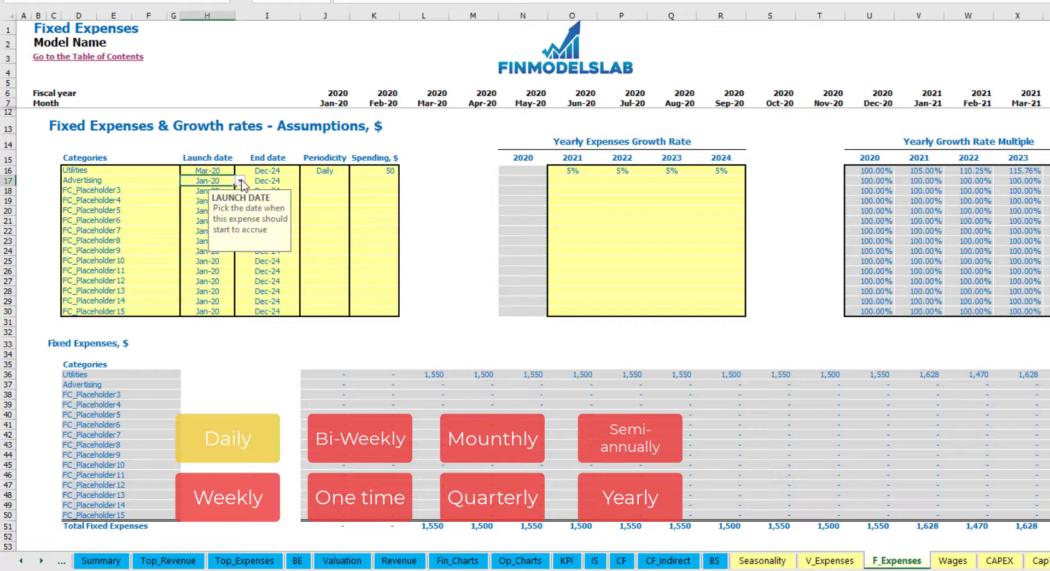
left_click(241, 180)
left_click(216, 209)
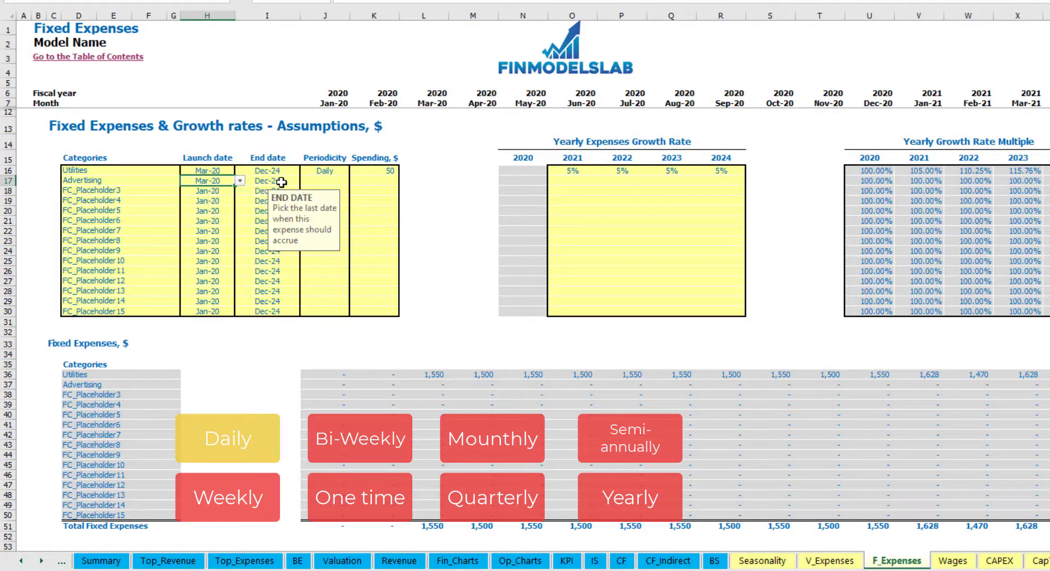
Step: Open the end date choices for the Advertising fixed expense
left_click(281, 182)
left_click(304, 180)
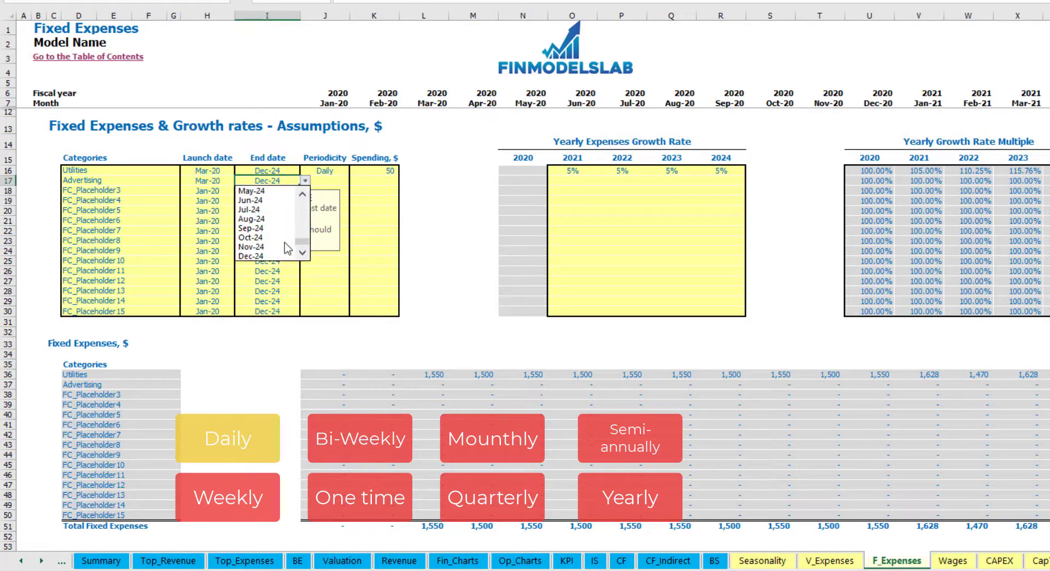
Step: Set the Advertising expense's end date to Aug-24 and its periodicity to Weekly
left_click(274, 220)
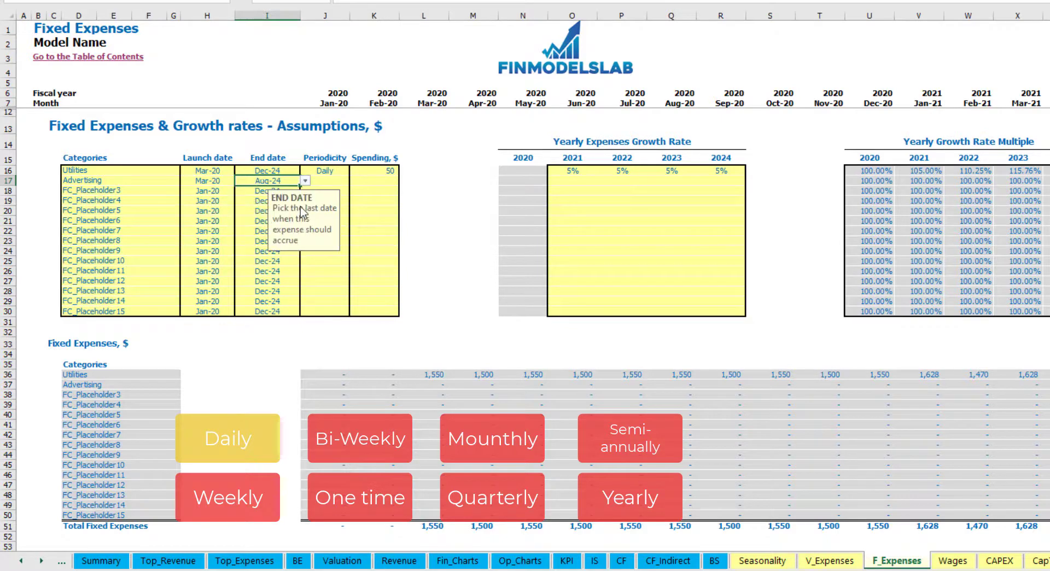
left_click(323, 180)
left_click(355, 180)
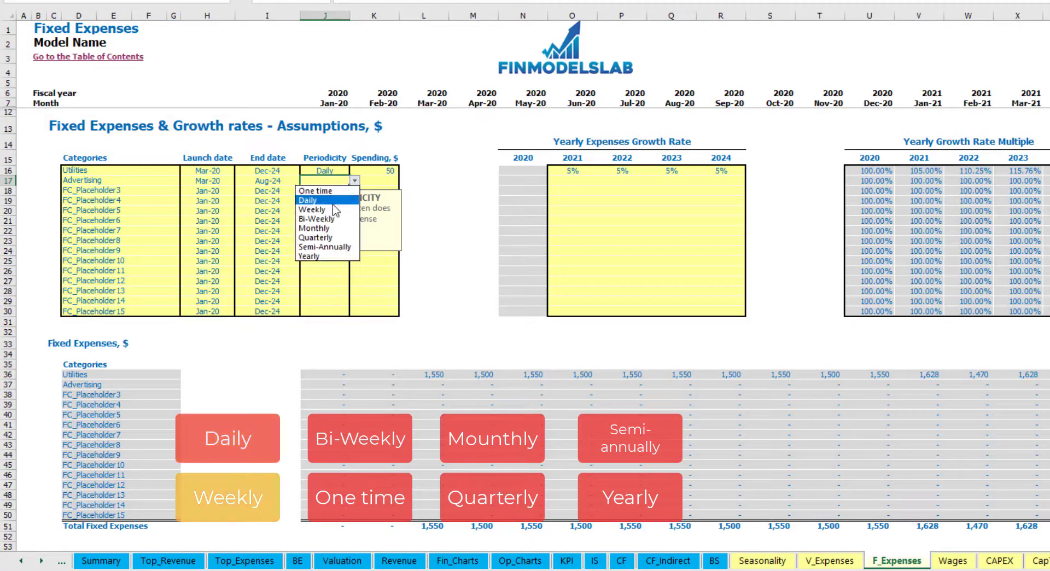
left_click(334, 209)
Step: Enter a spending amount of 100 for Advertising and review its monthly amounts through 2024
left_click(371, 182)
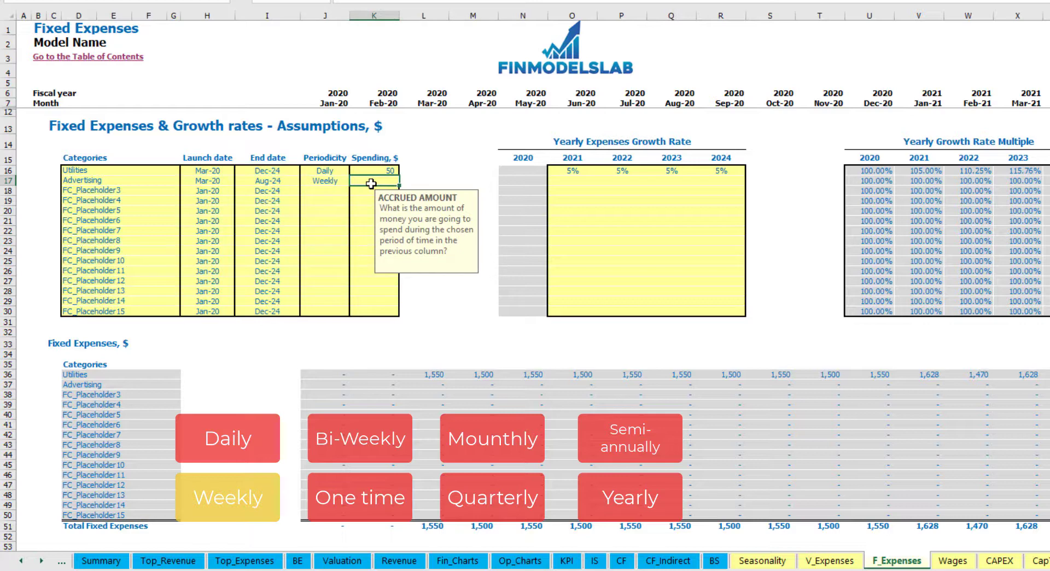
type("100")
key("Return")
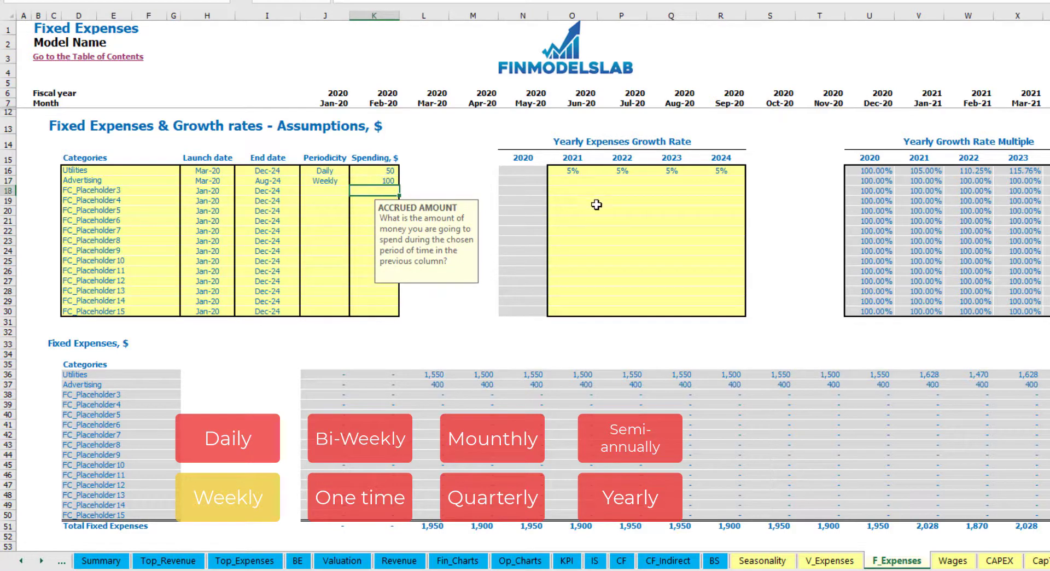
left_click(444, 386)
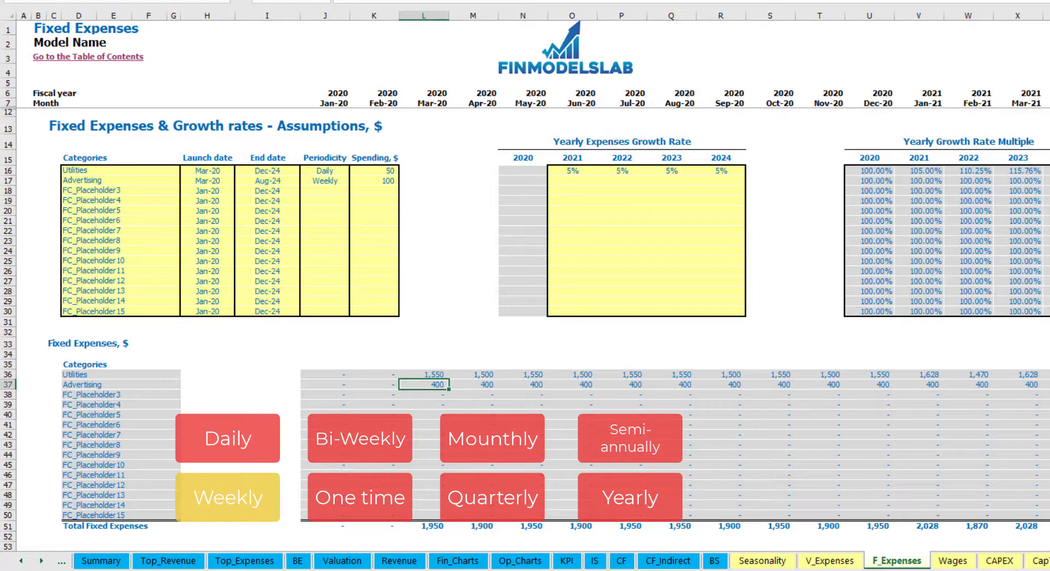
scroll(524, 284, "right", 10)
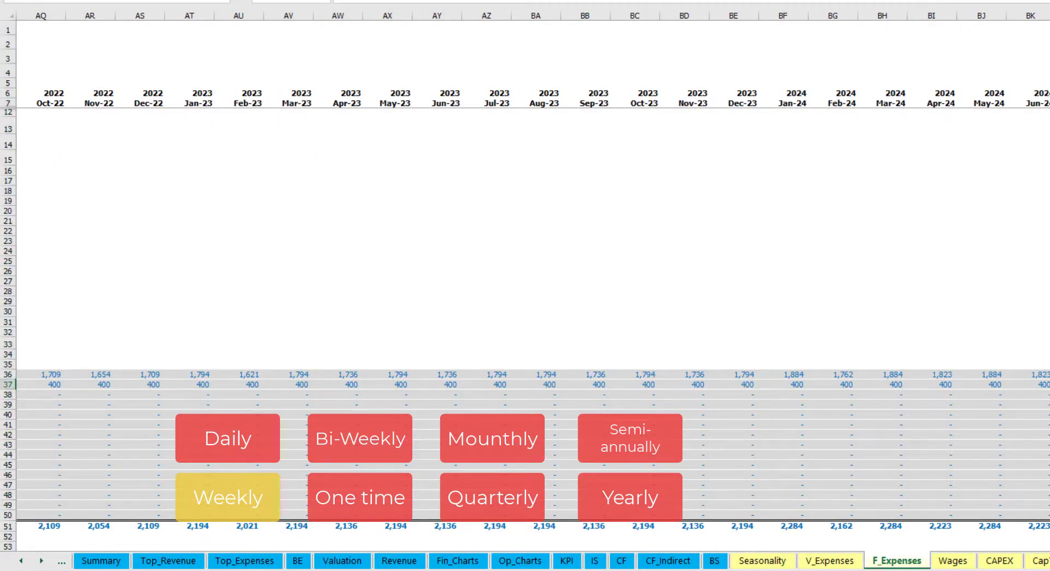
scroll(420, 245, "left", 10)
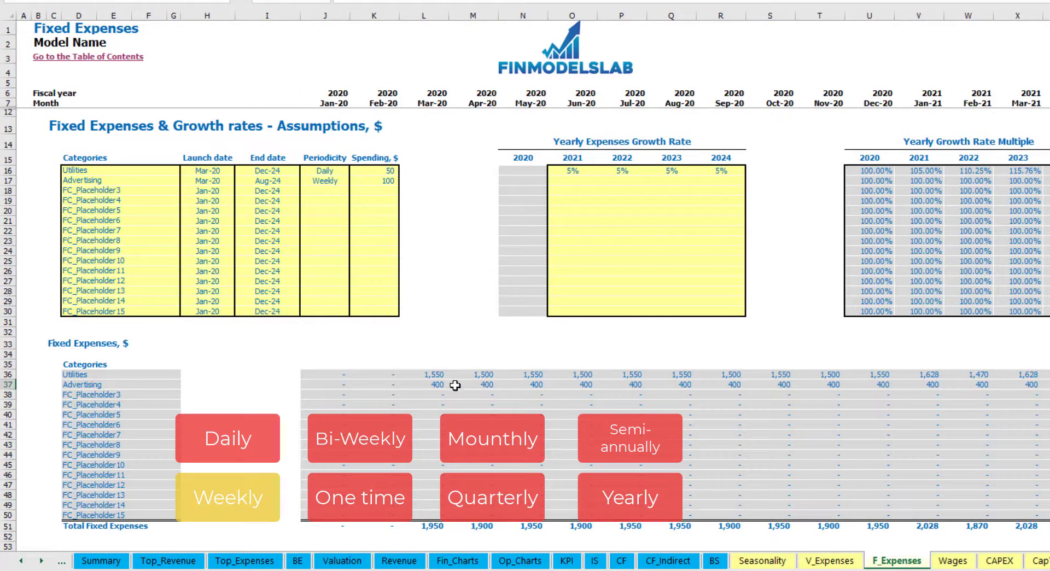
Step: Change the Advertising expense's periodicity to Bi-Weekly and set its spending to 500
left_click(324, 181)
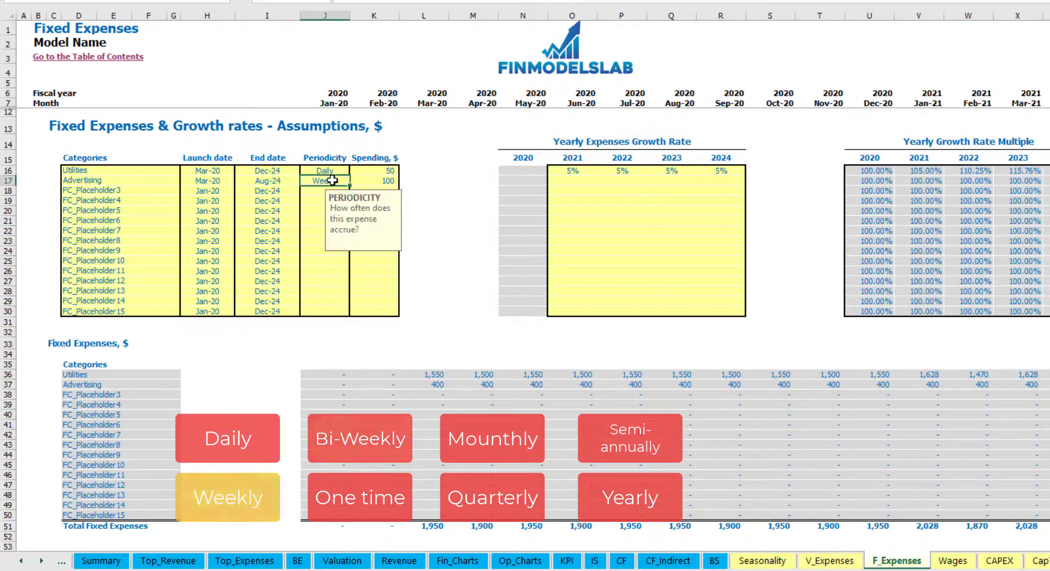
left_click(355, 181)
left_click(317, 219)
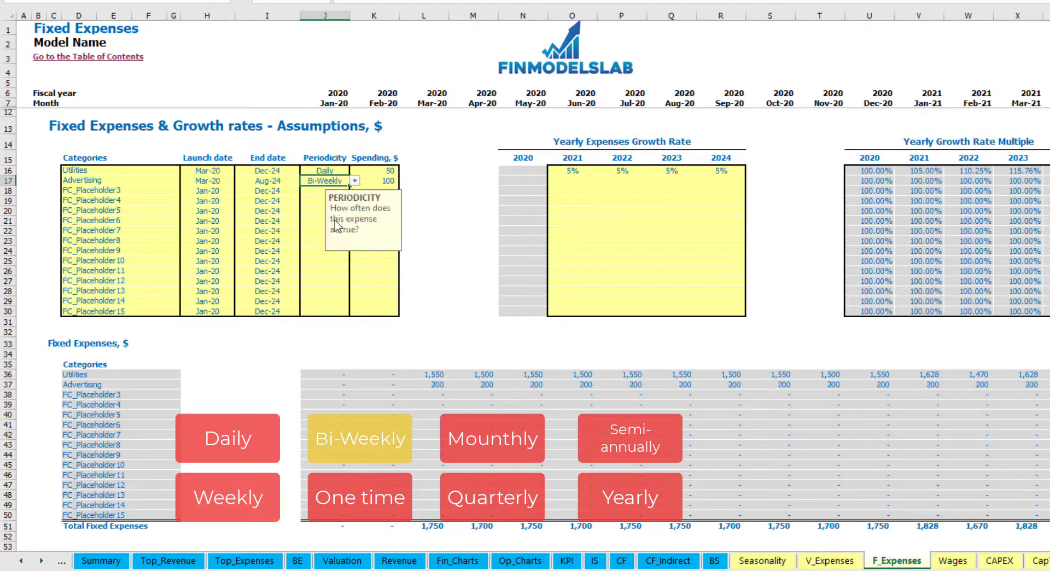
left_click(372, 181)
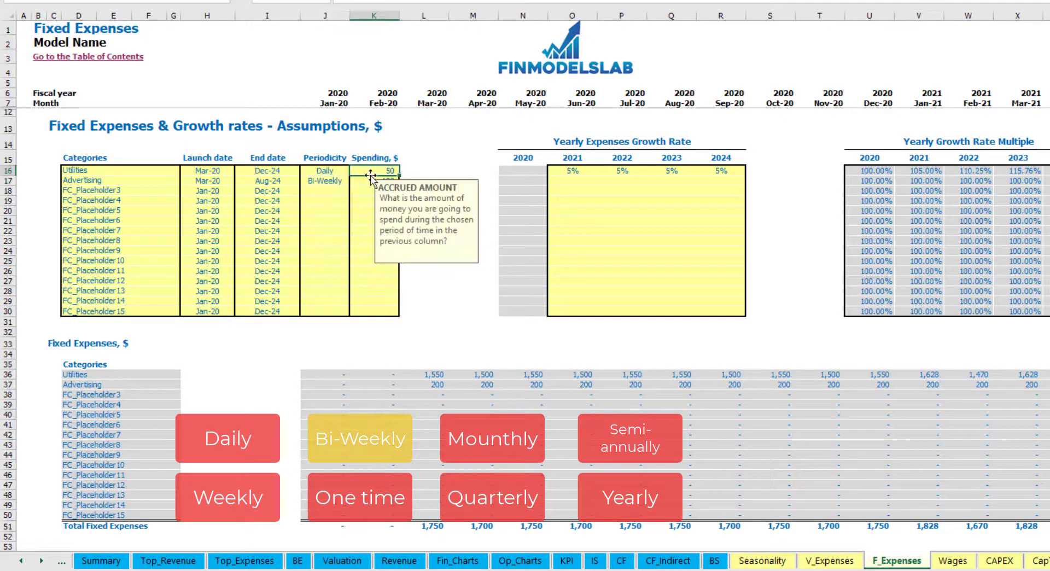
type("500")
key("Return")
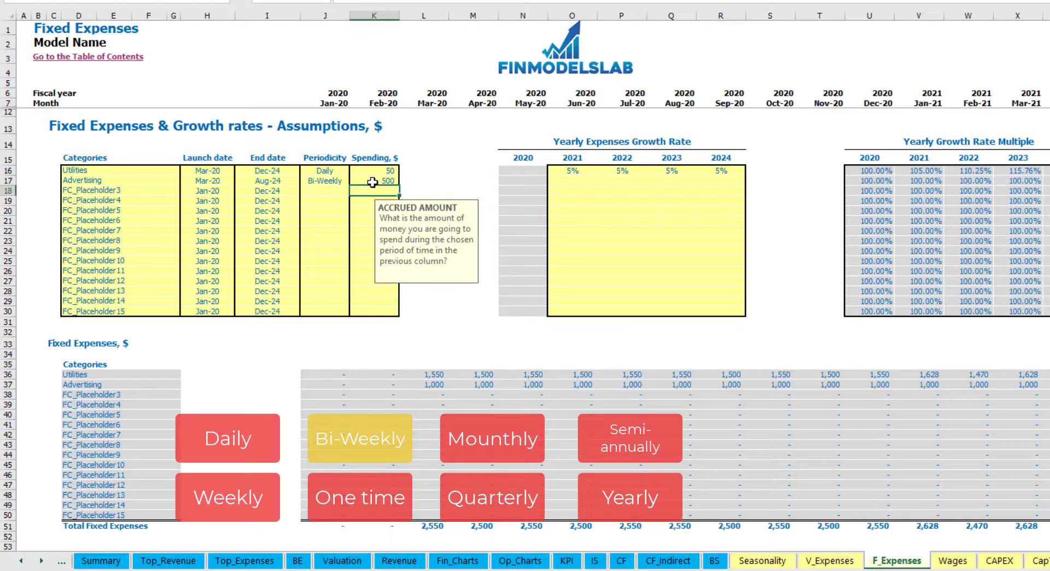
Step: Change the Advertising expense's launch date to Jul-20
left_click(216, 174)
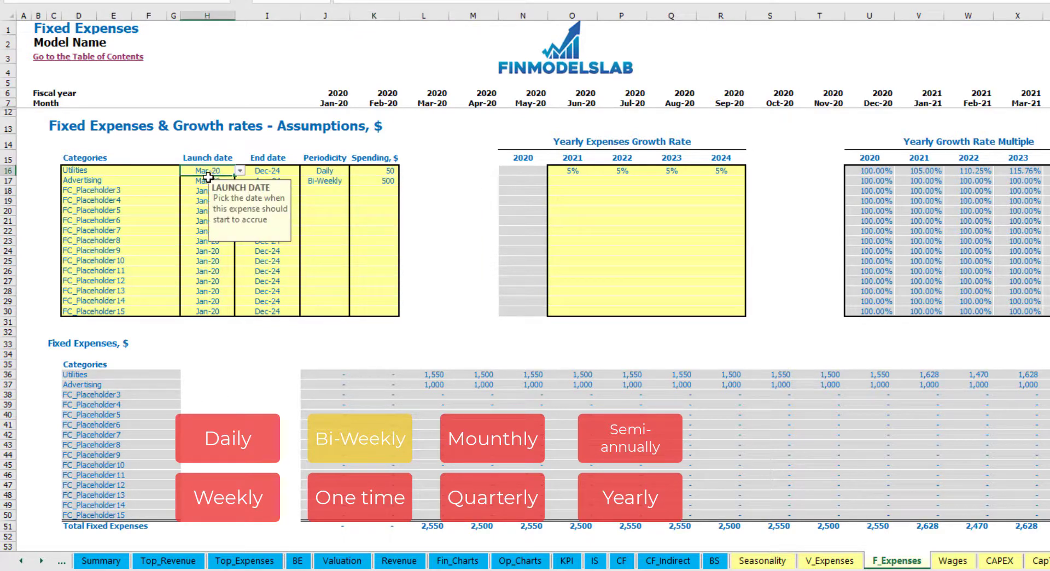
left_click(211, 180)
left_click(246, 182)
left_click(228, 182)
left_click(240, 181)
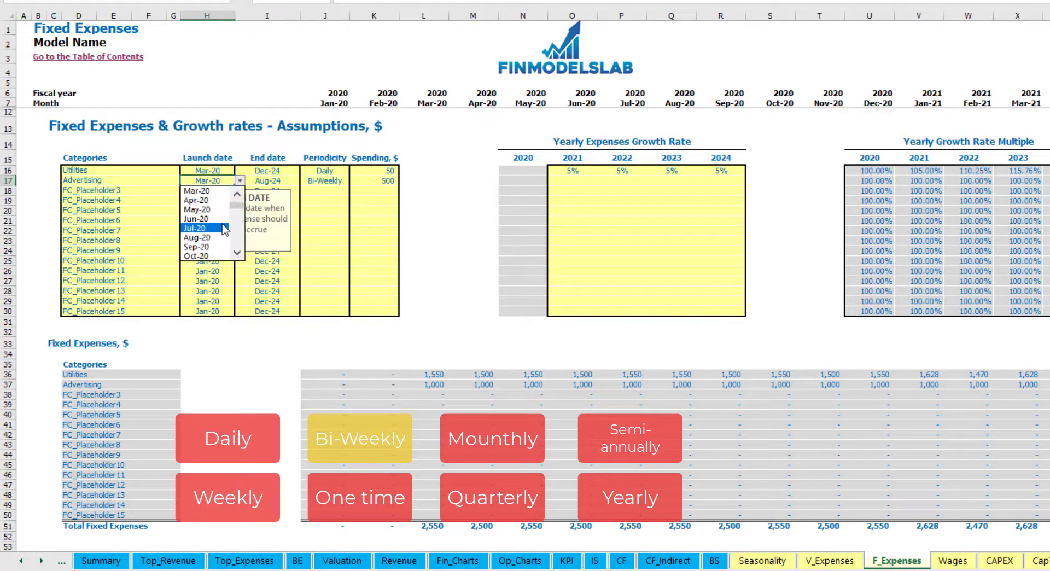
left_click(208, 232)
Step: Examine the monthly Advertising amounts in the Fixed Expenses table, from Jul-20 onward
left_click(630, 385)
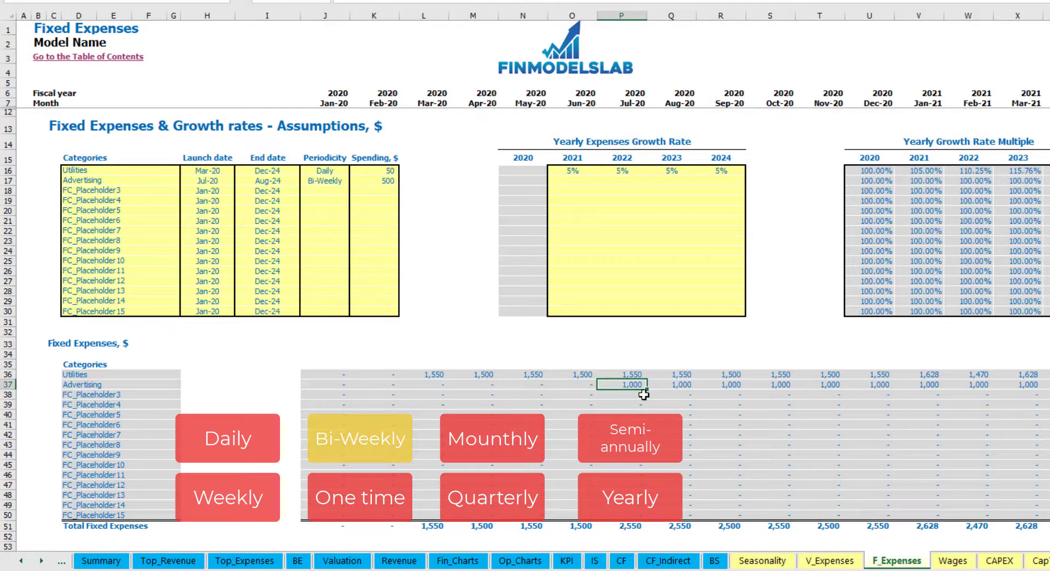
key("Right")
key("Right")
key("Right")
key("Right")
key("Right")
key("Right")
key("Right")
key("Right")
key("Right")
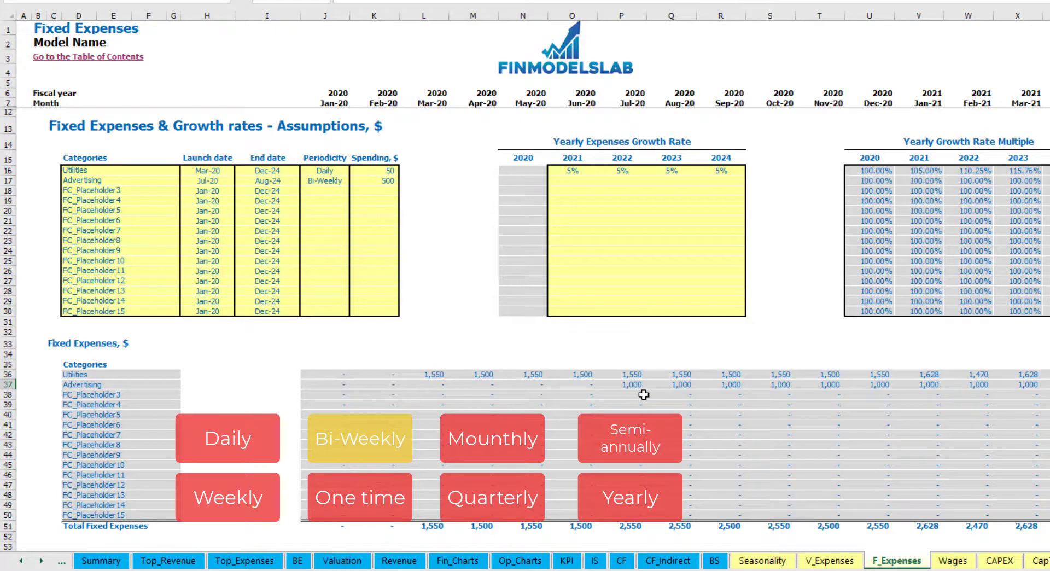
key("Right")
key("Right")
key("Right")
key("Right")
key("Right")
key("Right")
key("ctrl+Left")
key("ctrl+Left")
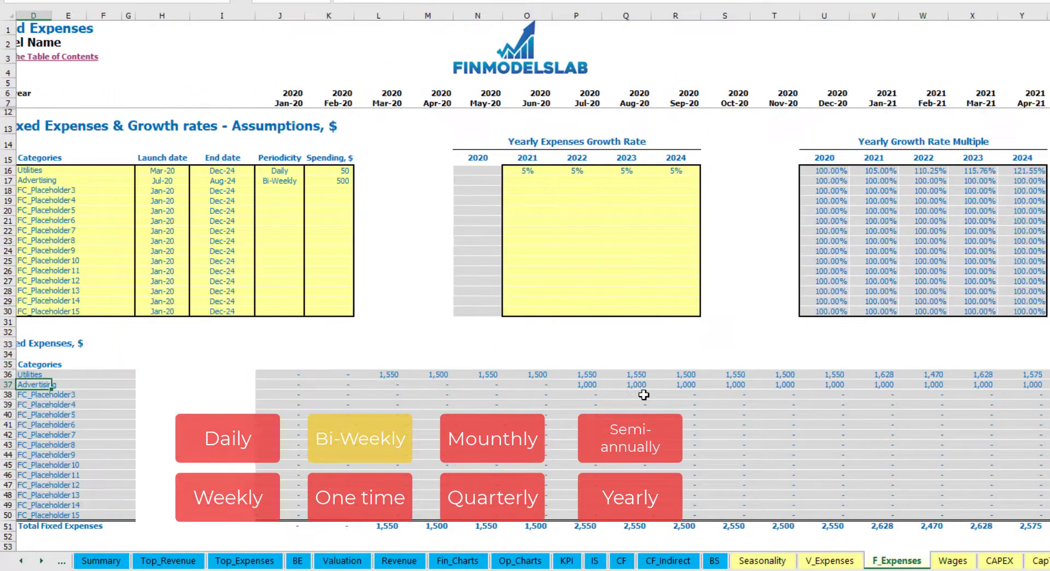
key("ctrl+Left")
left_click(608, 388)
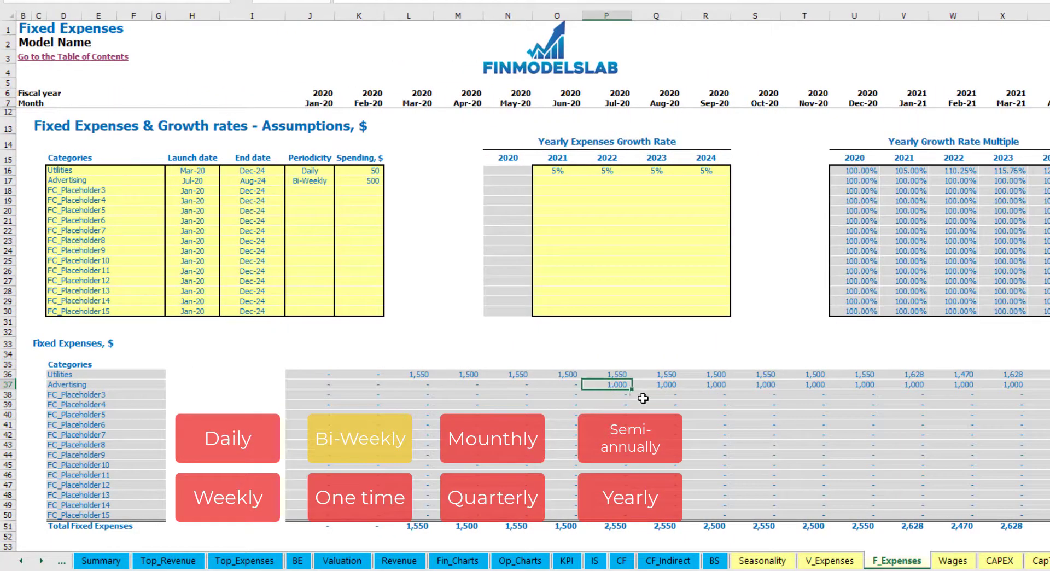
Step: Enter a 3% yearly growth rate for Advertising in 2021 and copy it to 2022 through 2024
left_click(556, 185)
type("3")
key("Return")
key("Up")
key("ctrl+c")
key("Right")
key("shift+Right")
key("shift+Right")
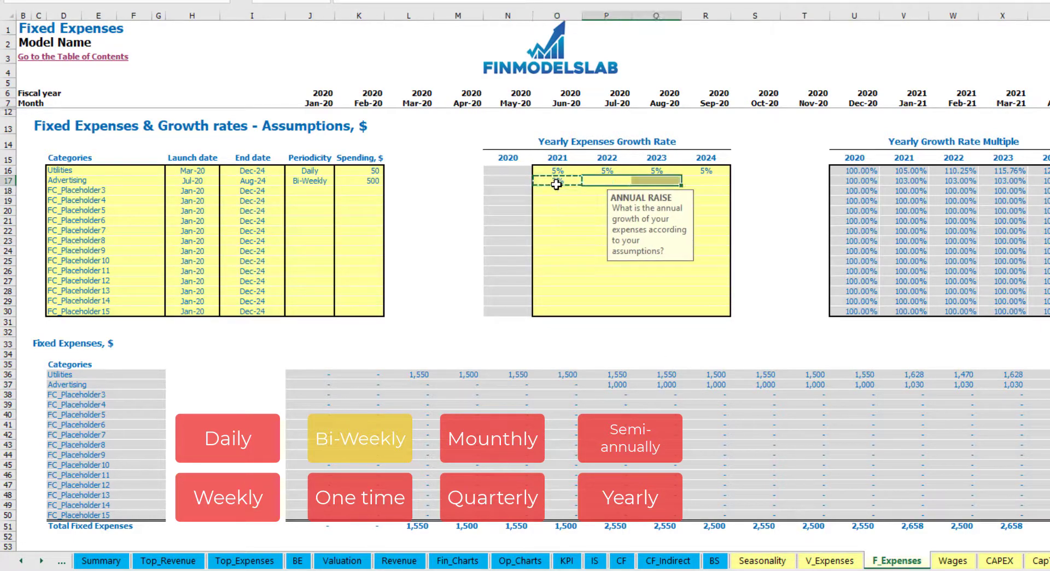
key("ctrl+v")
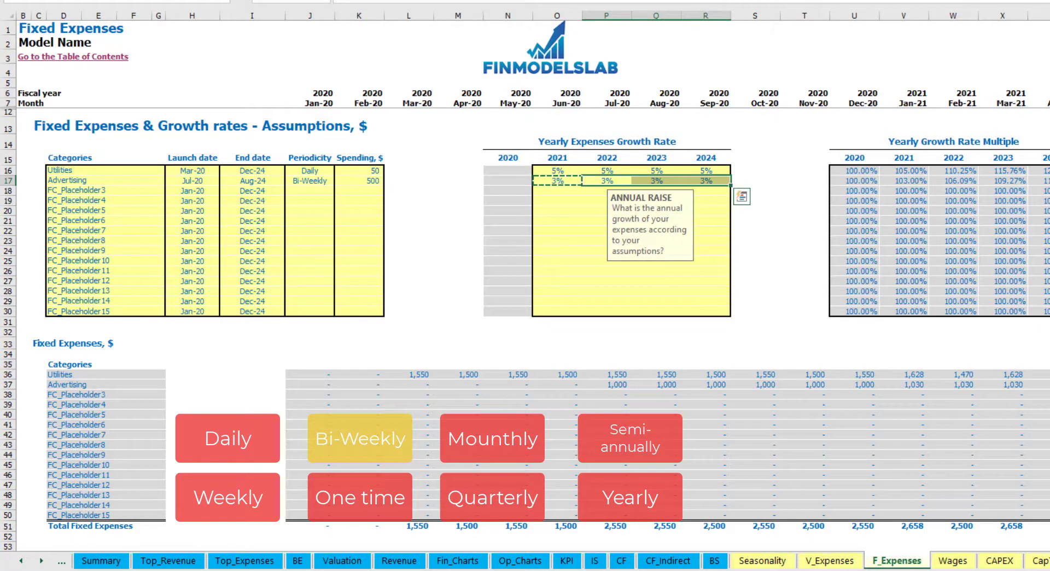
Step: Check how the growth rate affects the monthly Advertising amounts from Jan-21 into 2024, and check the expense's end date
left_click(1047, 395)
left_click(1039, 385)
left_click(932, 386)
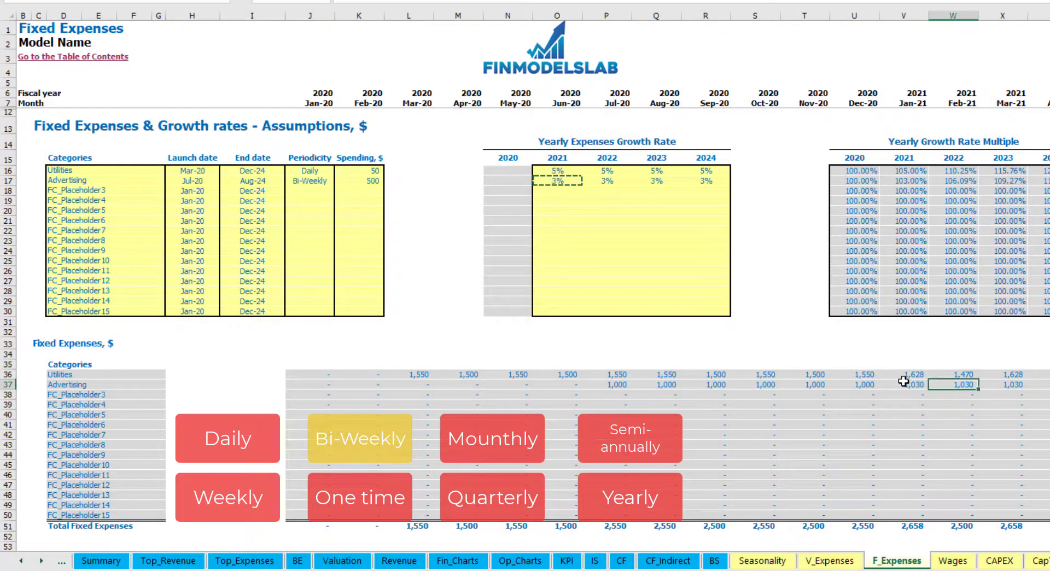
left_click(904, 383)
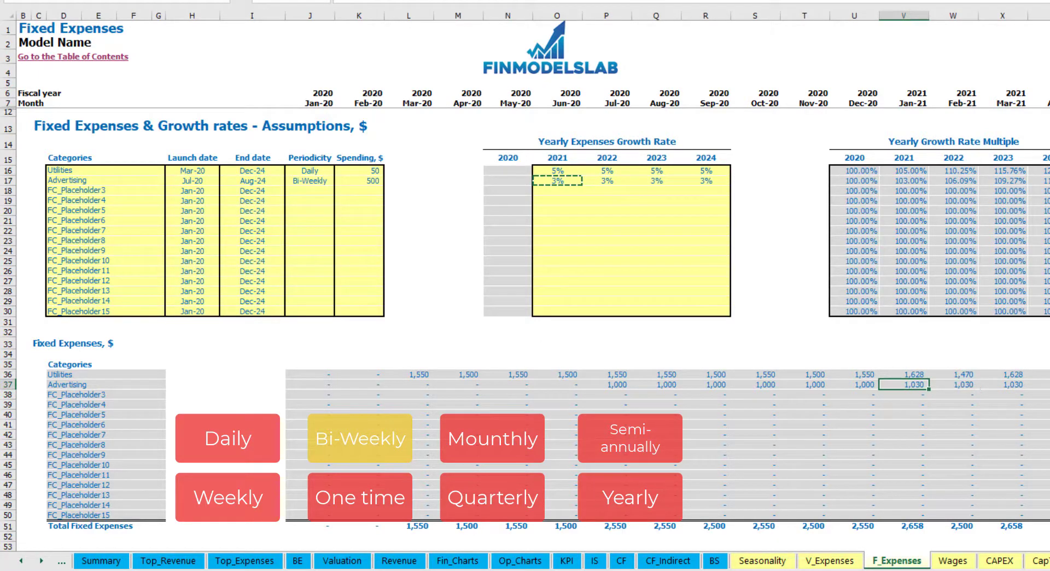
scroll(907, 384, "right", 10)
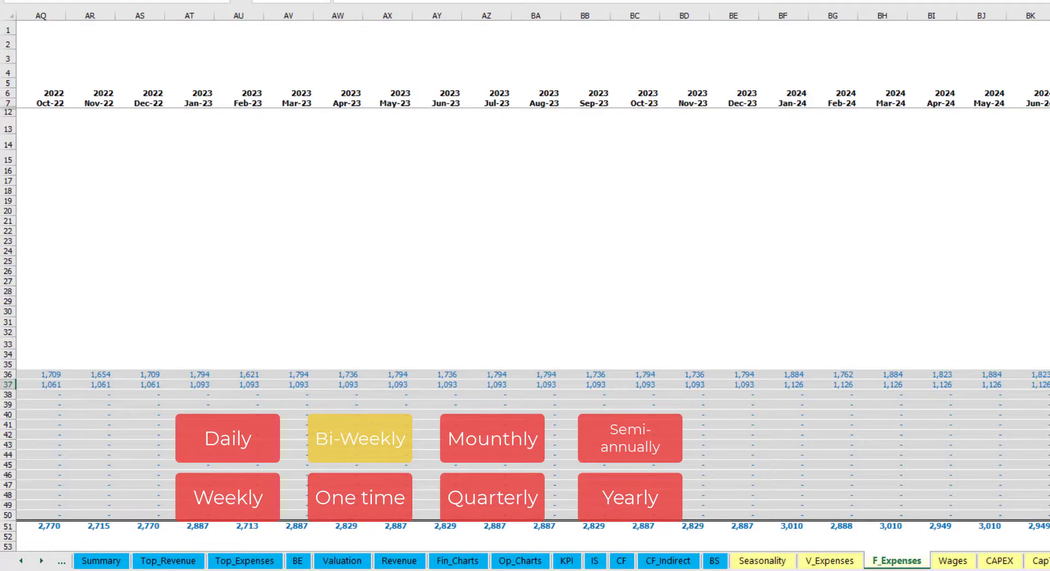
key("ctrl+space")
scroll(235, 246, "left", 10)
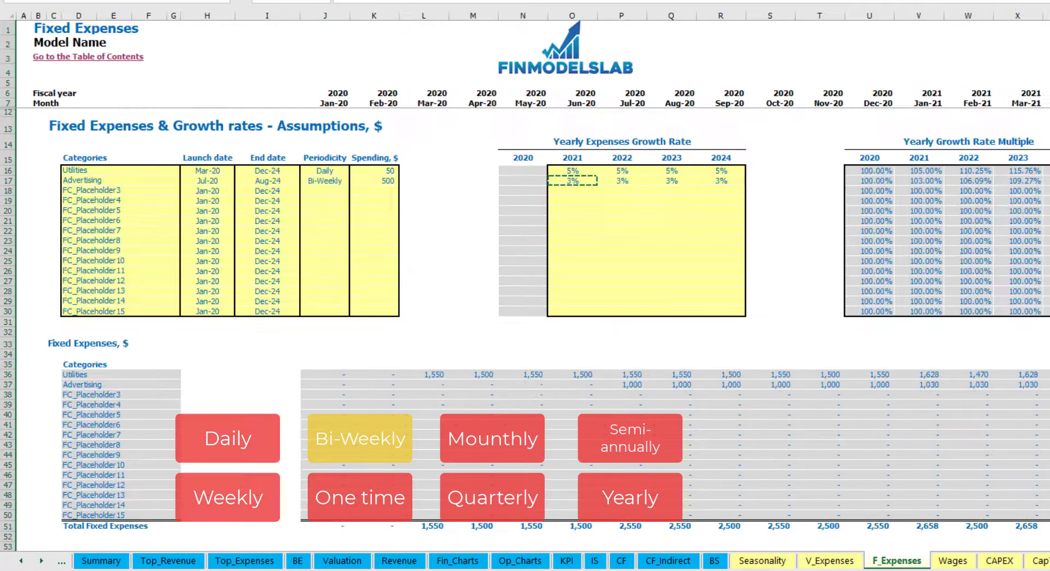
left_click(268, 182)
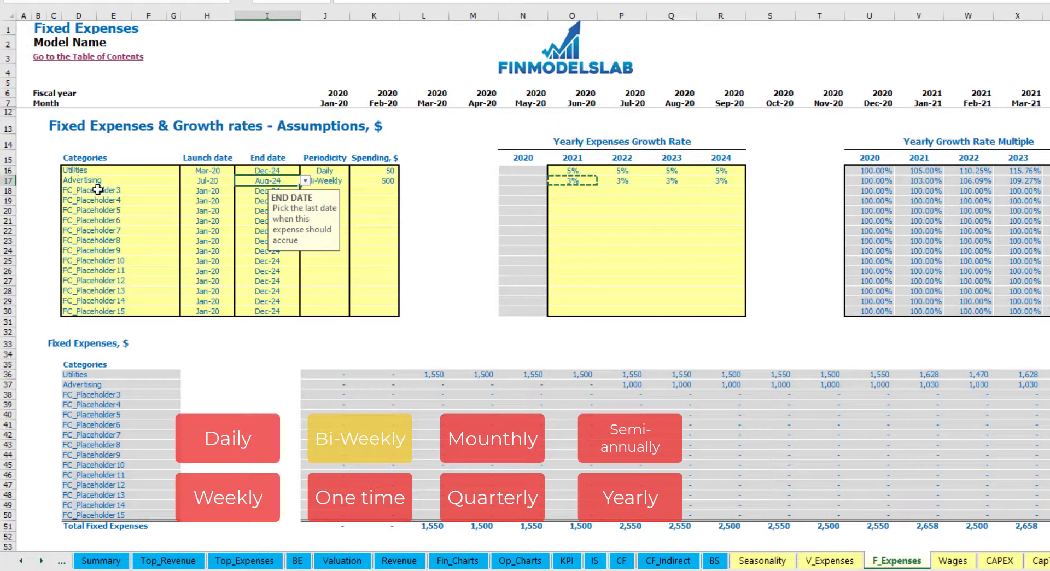
Step: Rename the FC_Placeholder3 category as Office Setup and set its periodicity to One time
left_click(98, 190)
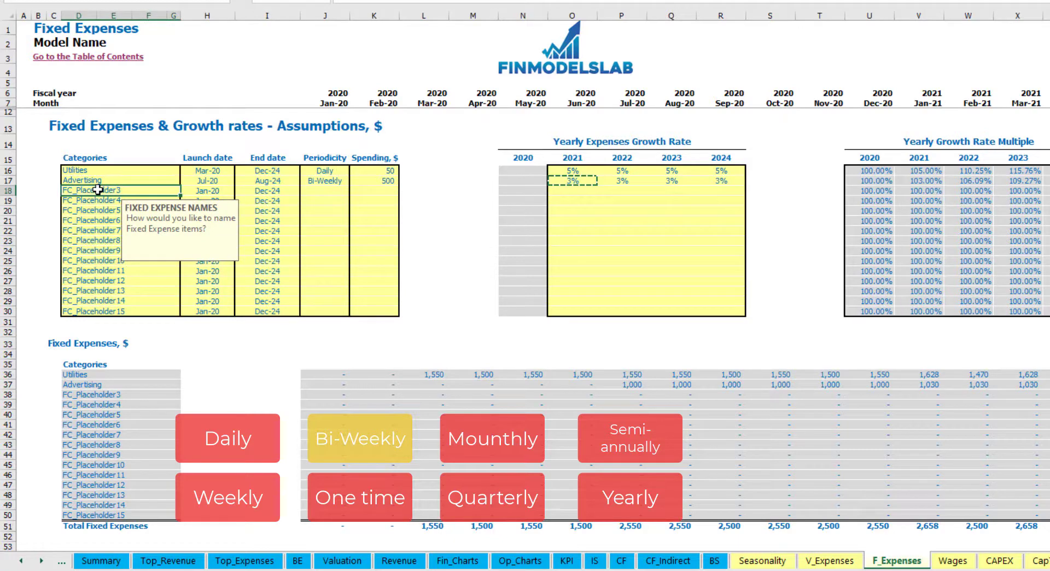
type("S")
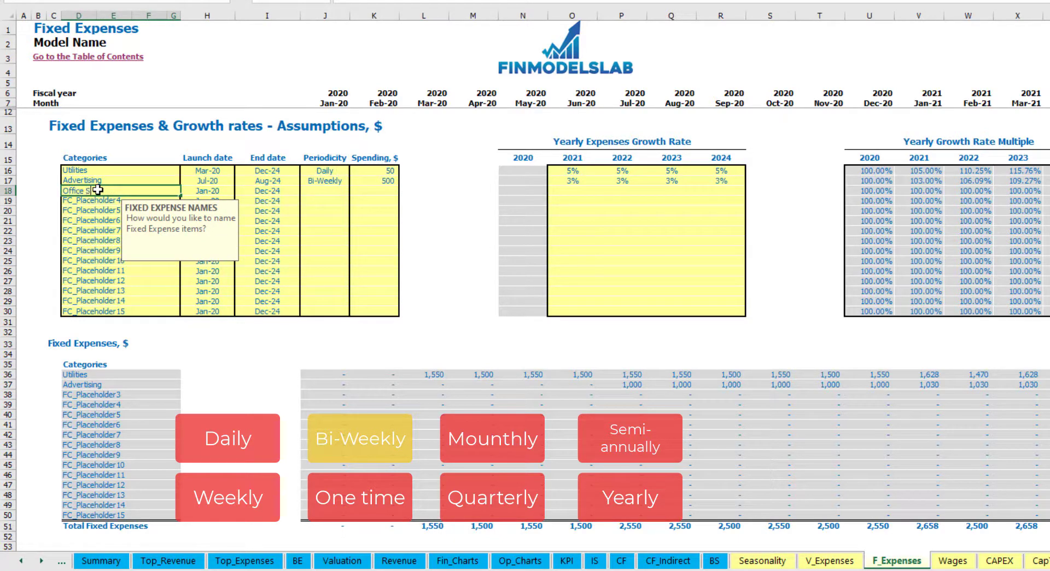
type("etup")
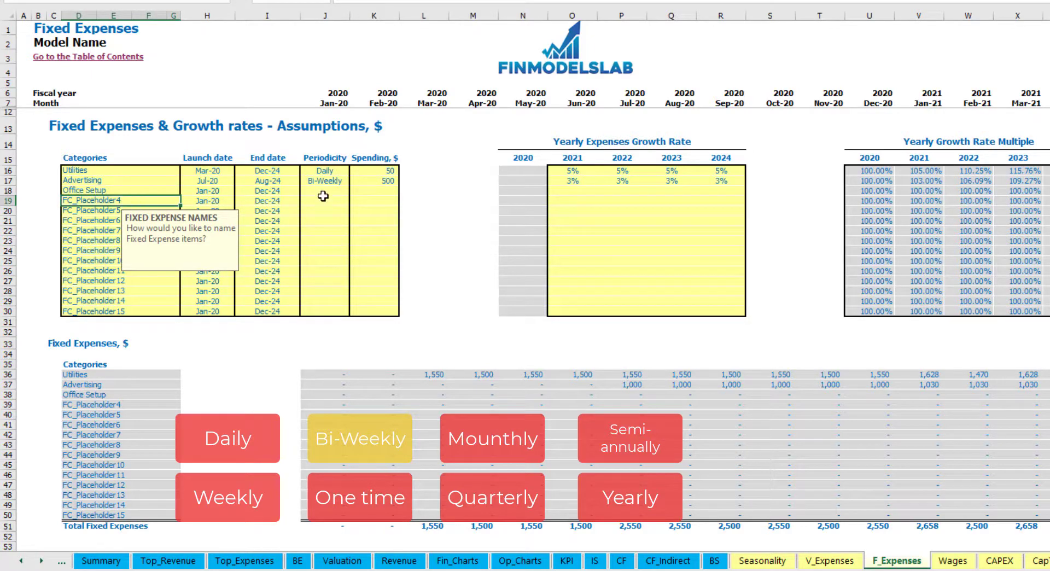
left_click(324, 193)
left_click(354, 192)
left_click(328, 243)
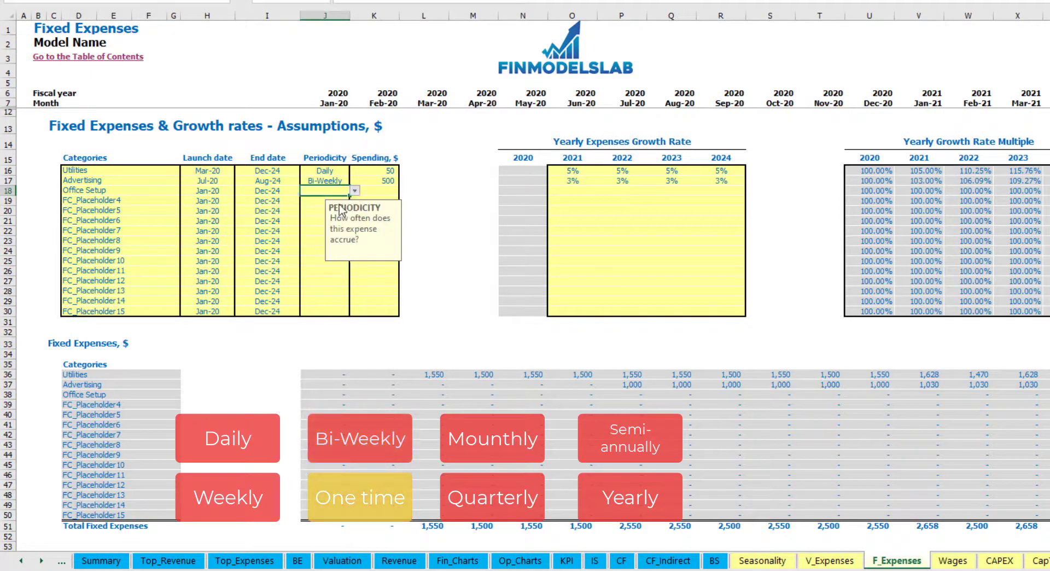
Step: Set the Office Setup expense's launch date to Feb-20 and its spending to 5,000, and check the resulting monthly amount
left_click(227, 191)
left_click(240, 192)
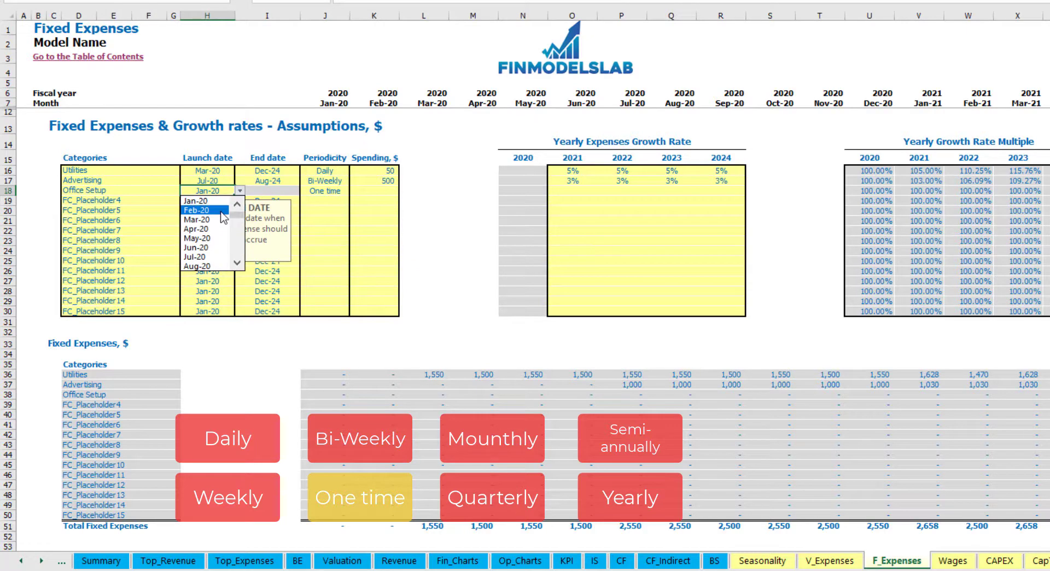
left_click(205, 210)
left_click(366, 191)
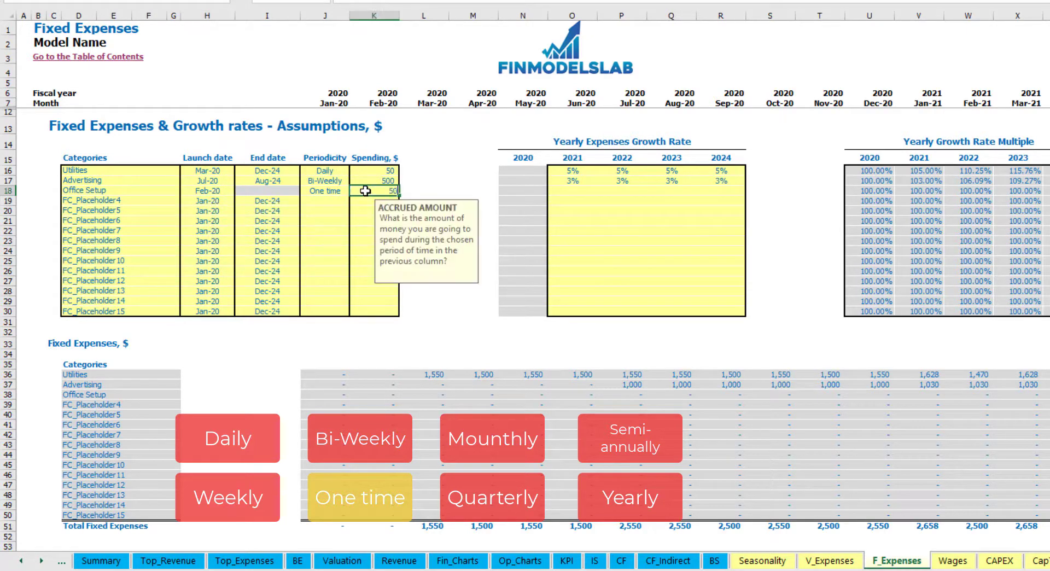
key("Return")
left_click_drag(572, 191, 721, 190)
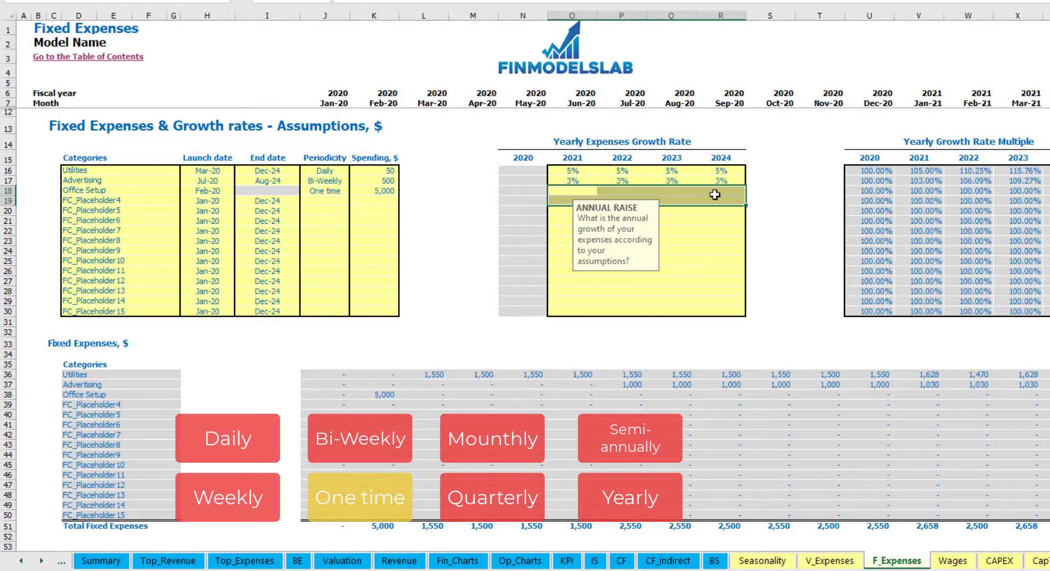
left_click(384, 394)
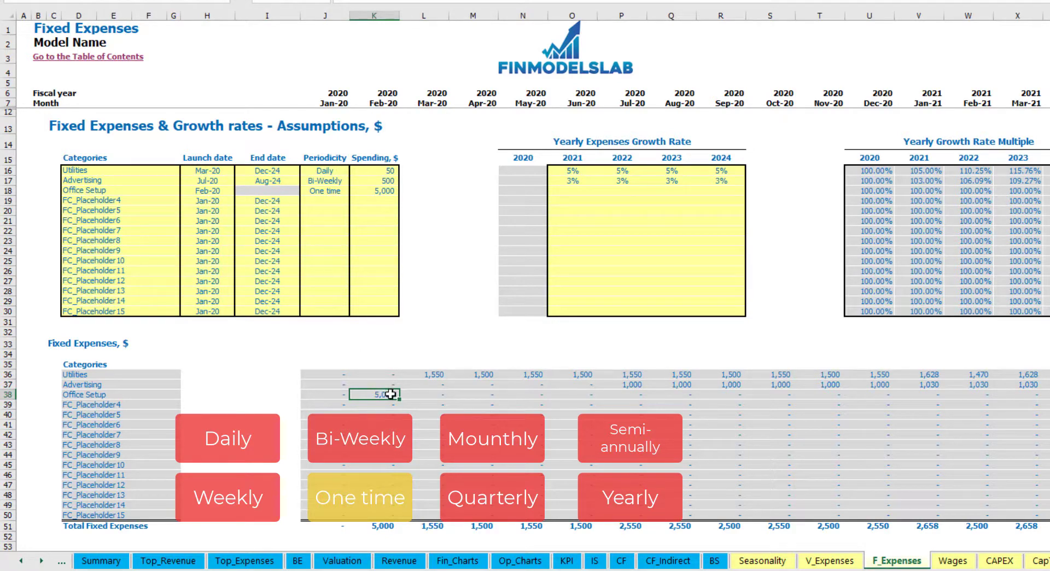
Step: Rename the FC_Placeholder4 category as Insurance
left_click(153, 204)
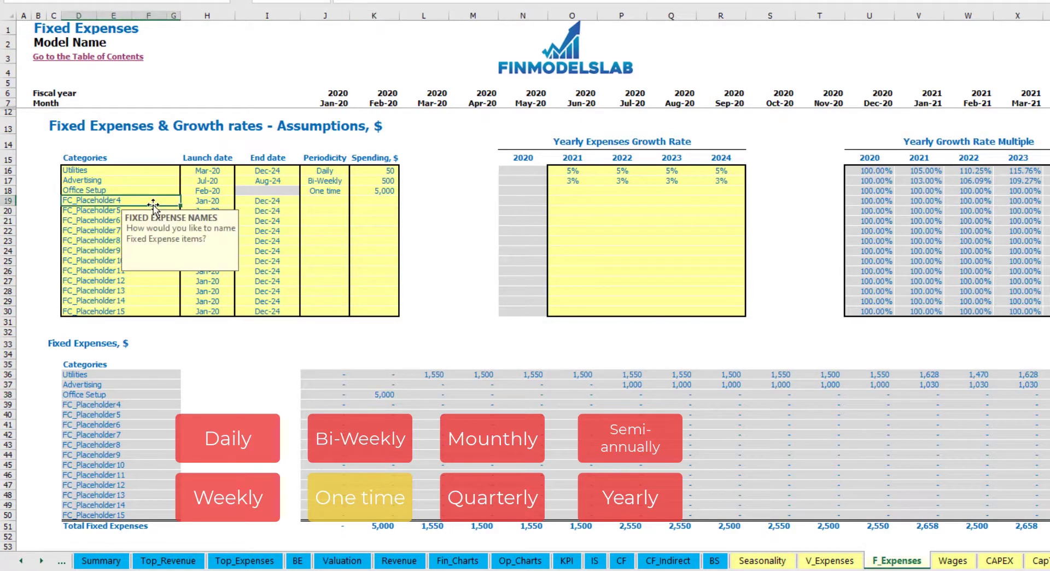
type("Insurance")
key("Return")
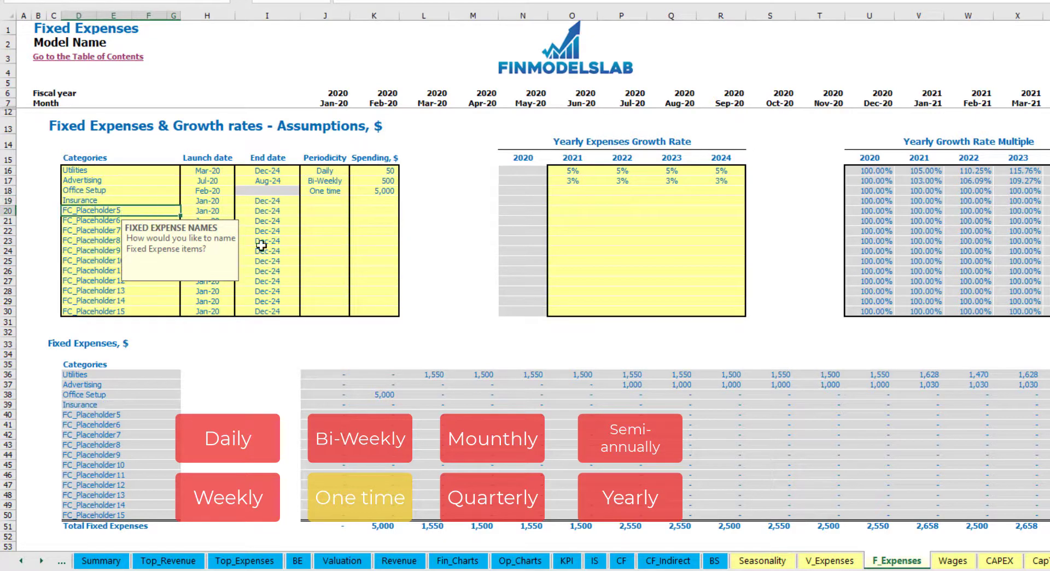
Step: Set the Insurance expense's periodicity to Monthly and its spending to 1,000
left_click(214, 203)
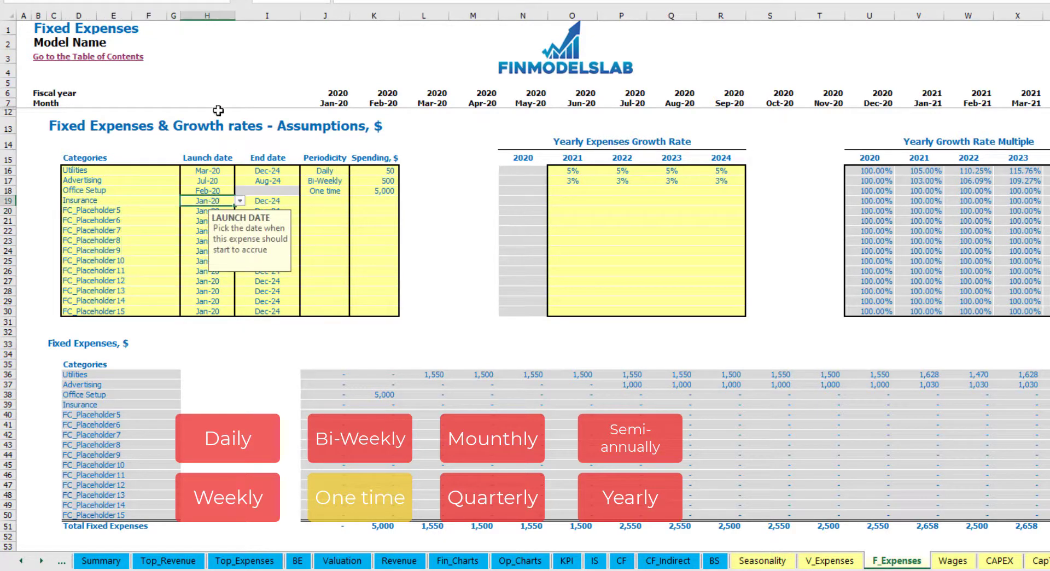
left_click(281, 199)
left_click(317, 200)
left_click(354, 200)
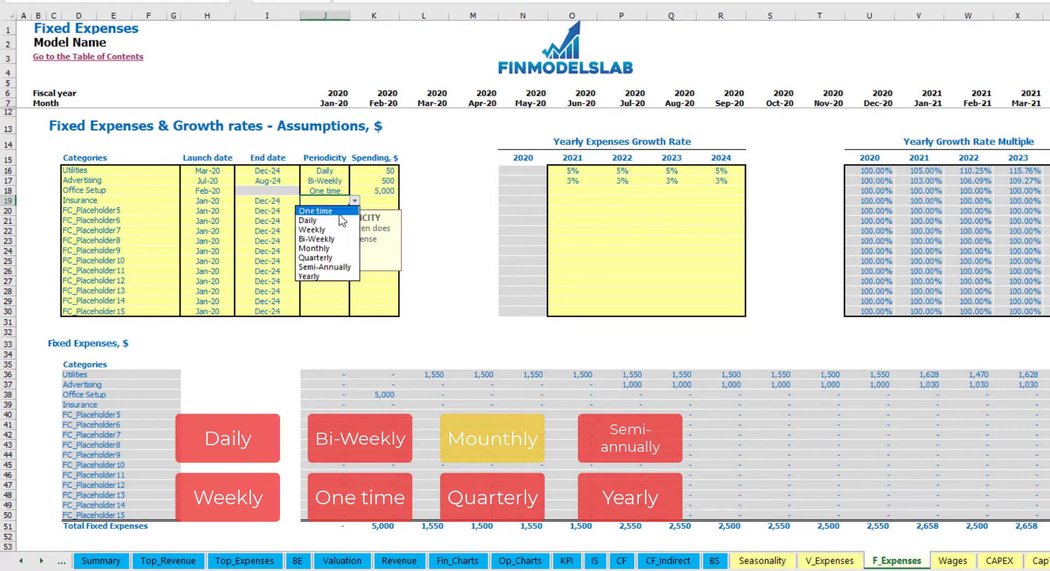
left_click(334, 249)
left_click(380, 201)
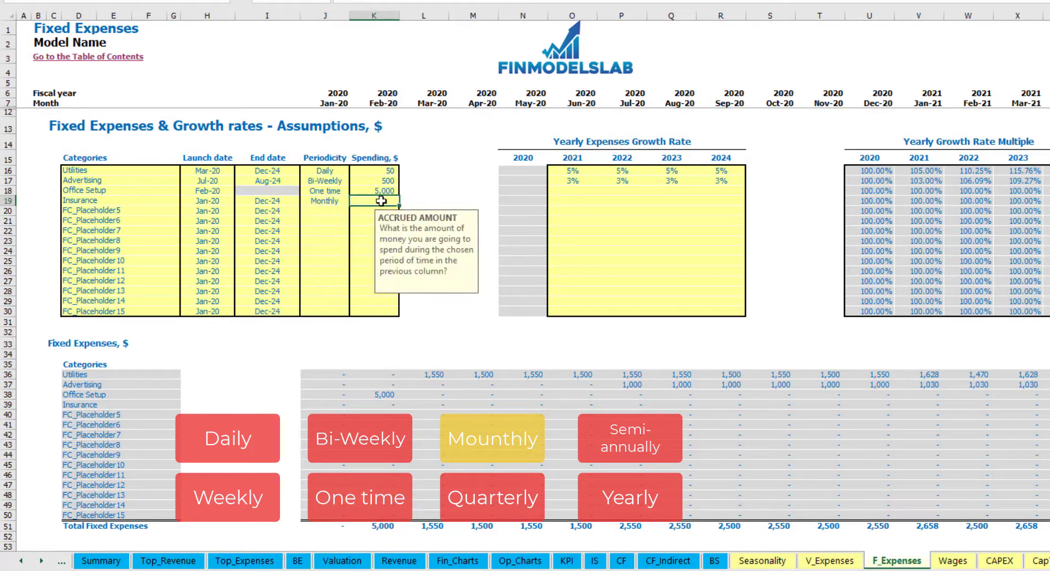
type("1000")
key("Return")
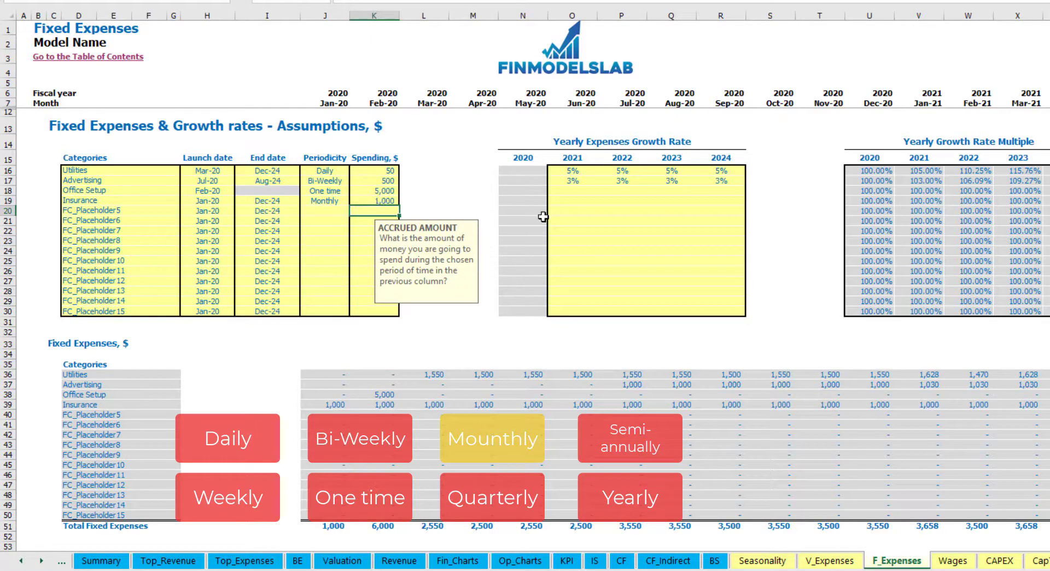
Step: Enter yearly growth rates for Insurance of 5% for 2021, 3% for 2022, 2% for 2023 and 1% for 2024
left_click(572, 201)
type("5")
key("ctrl+Return")
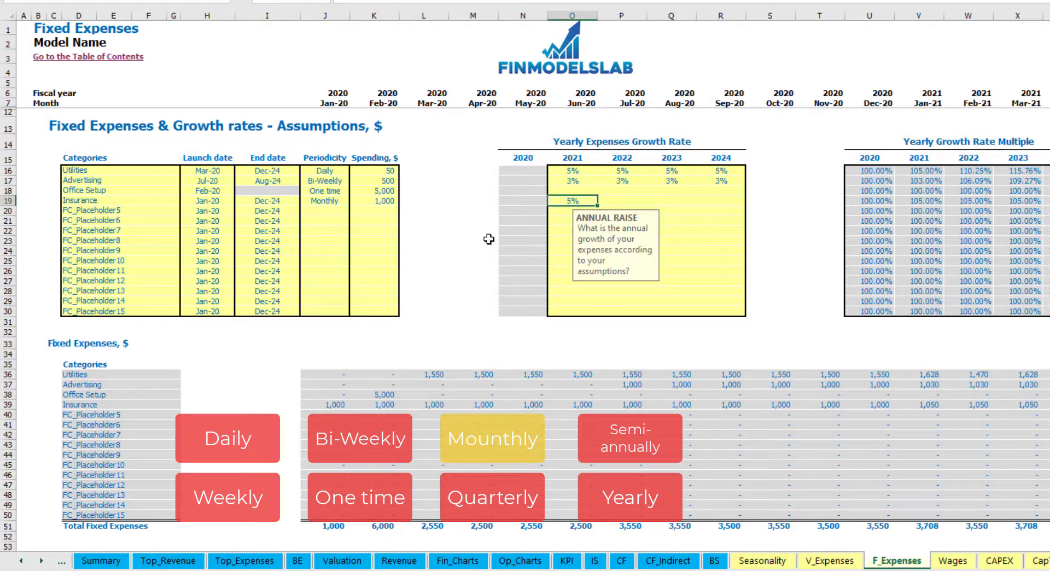
key("Tab")
type("3")
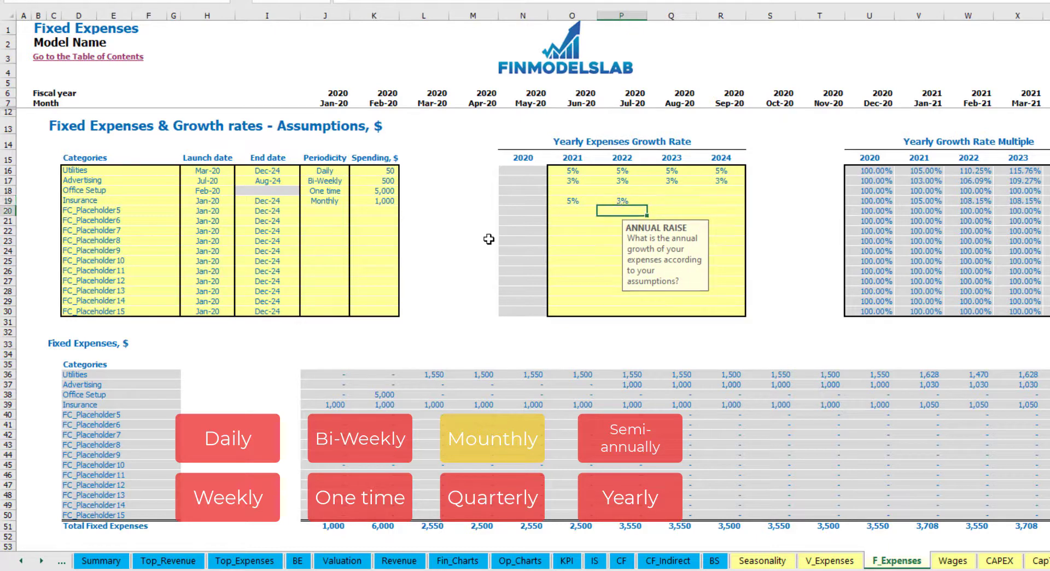
key("Tab")
key("Tab")
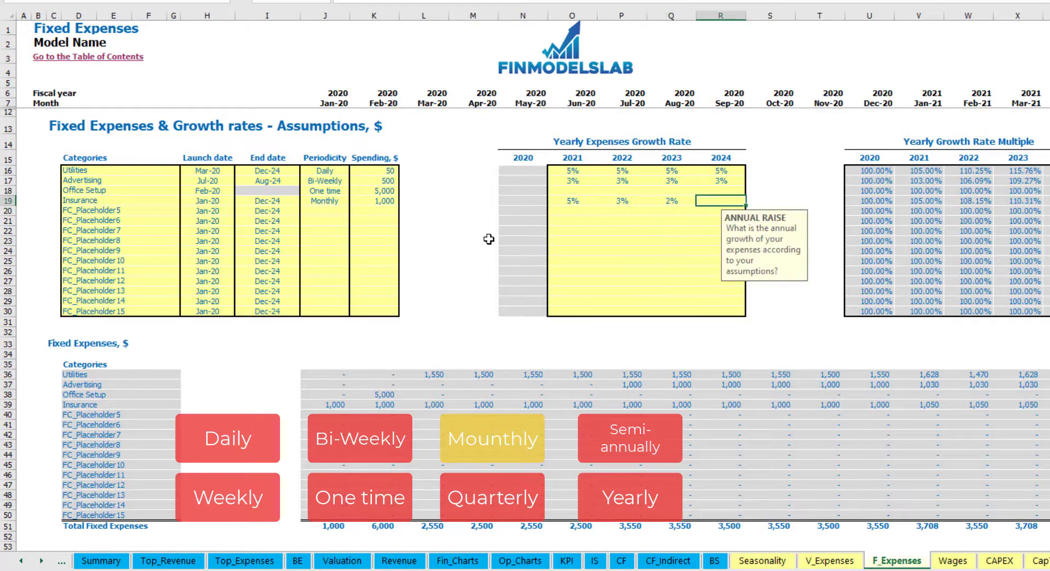
key("Return")
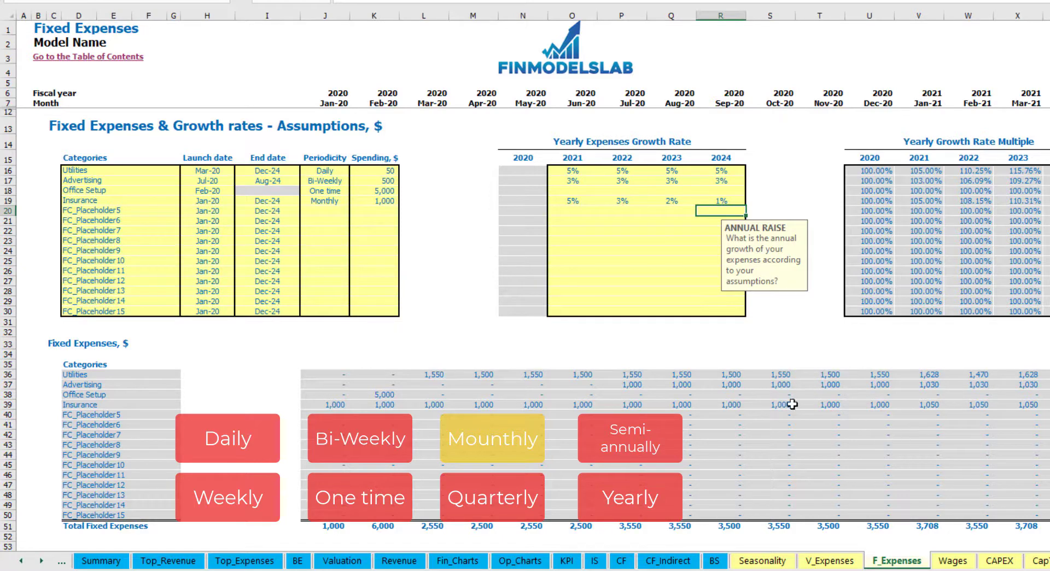
Step: Check the monthly Insurance amounts from Jan-20 into 2021 and how the growth rate affects them
left_click_drag(335, 405, 487, 415)
left_click_drag(553, 420, 924, 411)
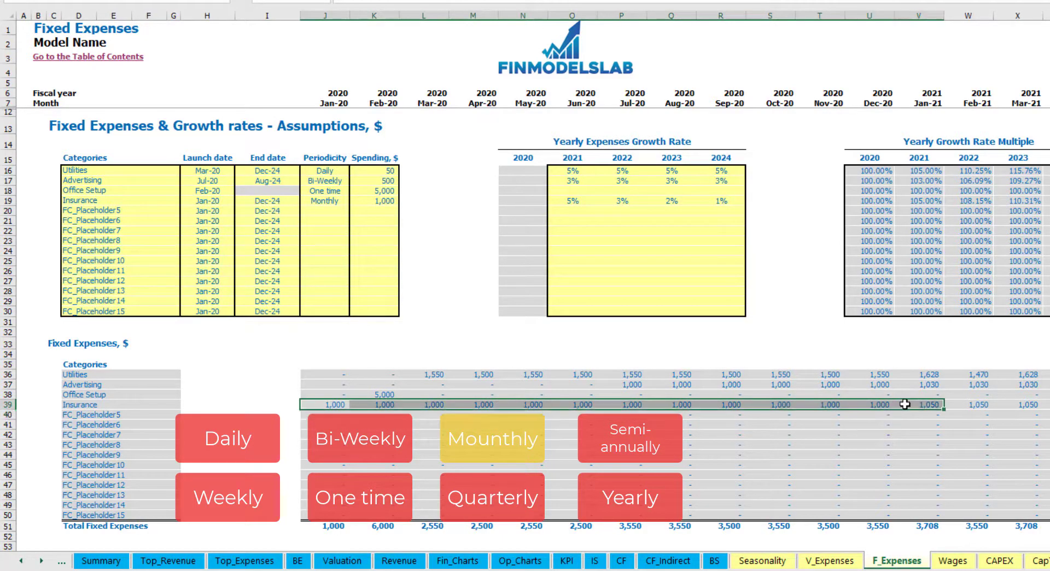
left_click(902, 406)
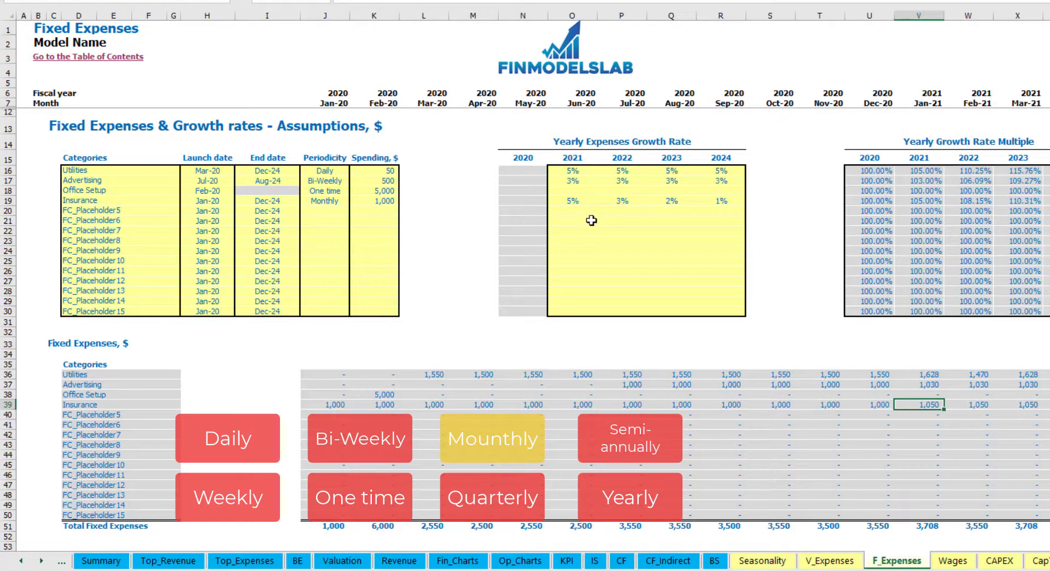
scroll(533, 271, "right", 5)
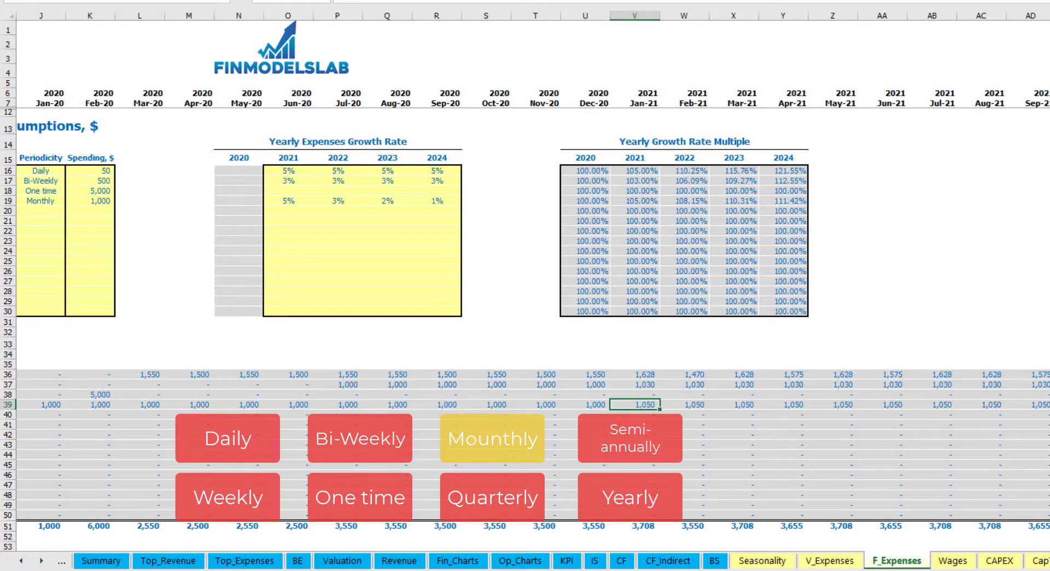
left_click(1047, 16)
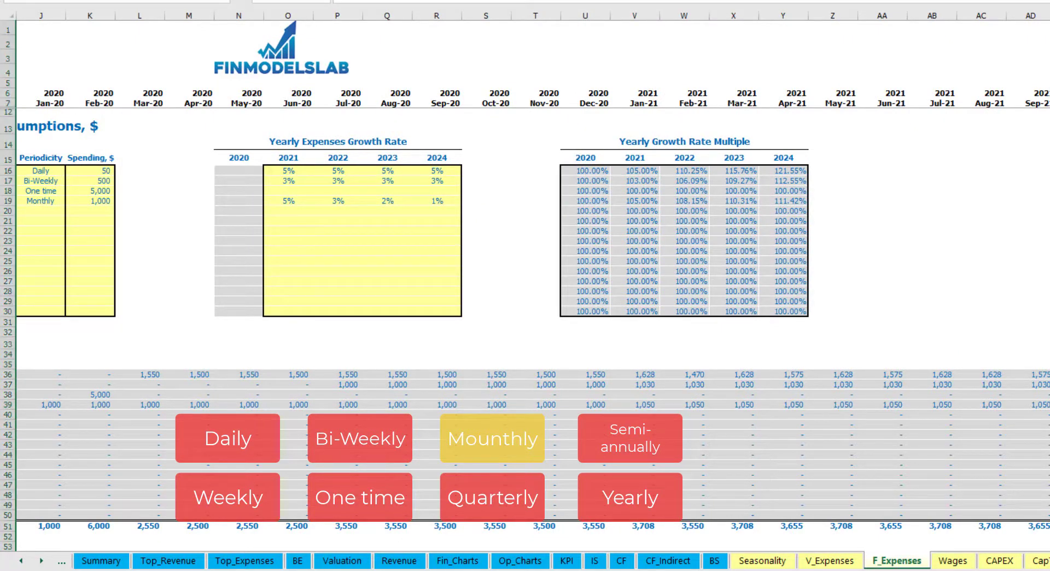
left_click(1048, 405)
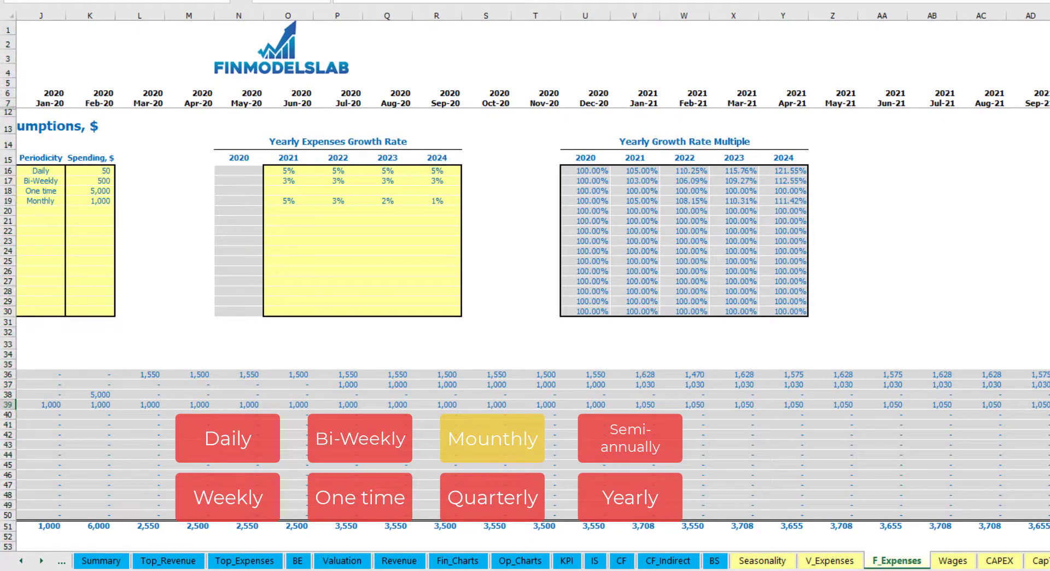
scroll(525, 273, "left", 3)
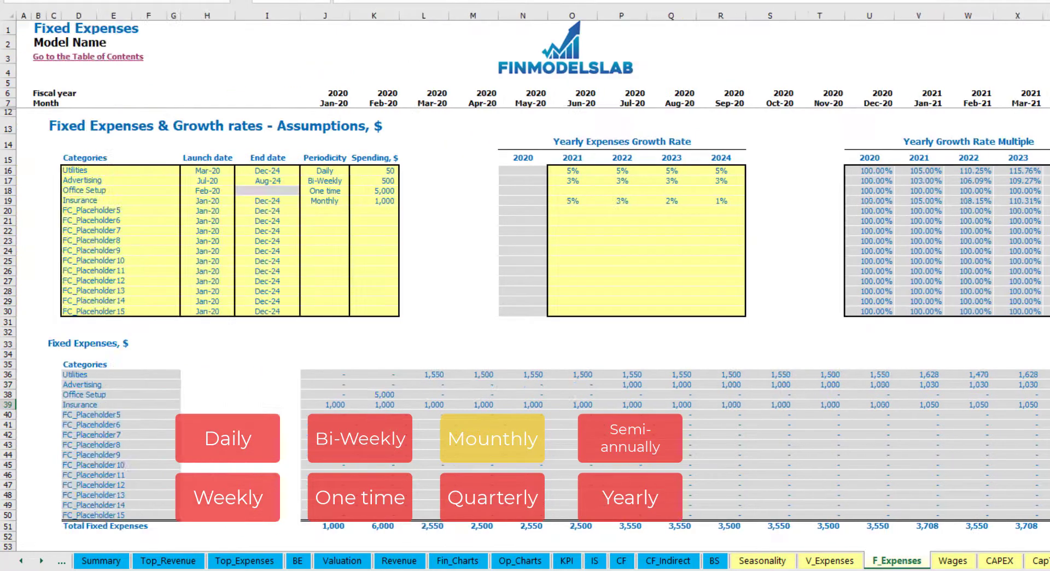
Step: Set the Insurance periodicity to Quarterly and check in which months of 2020 the expense accrues
left_click(340, 202)
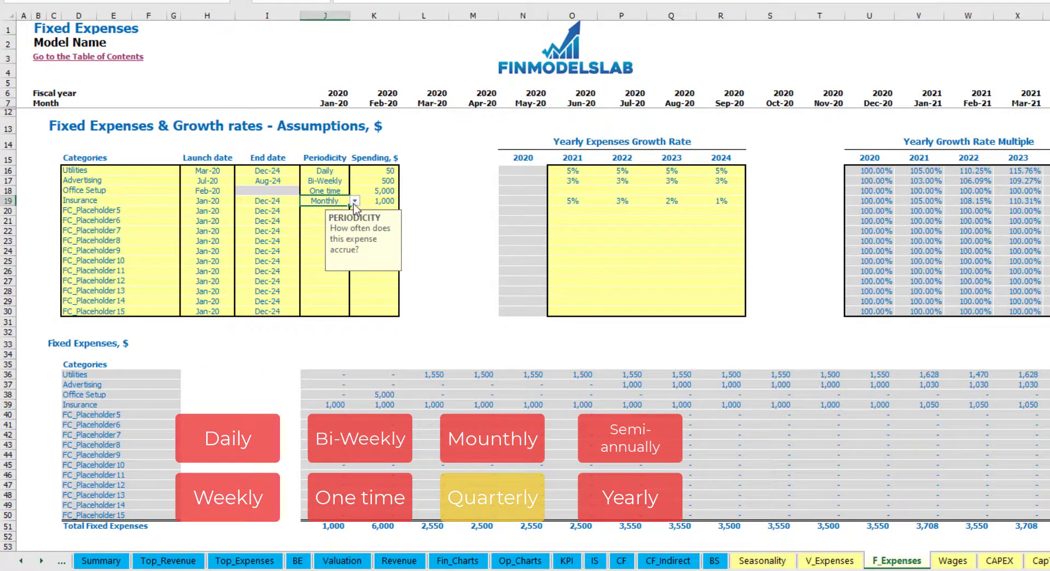
left_click(355, 201)
left_click(352, 261)
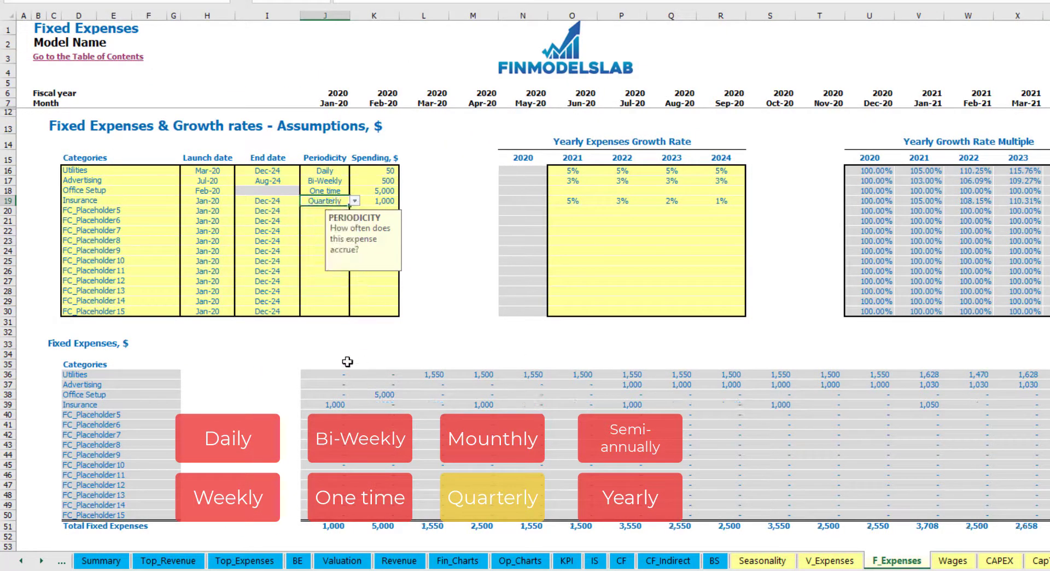
left_click(328, 405)
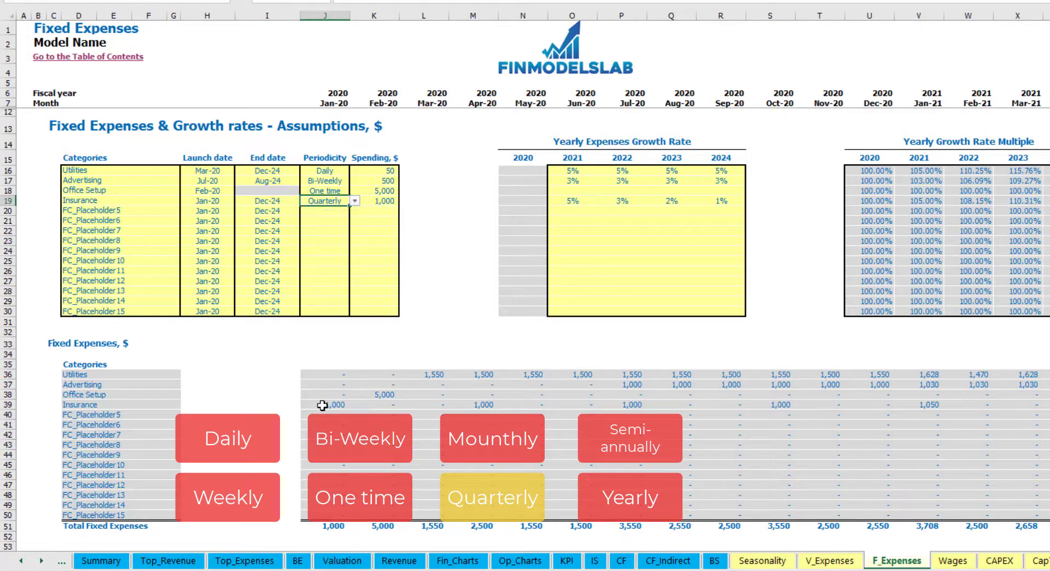
left_click(481, 404)
left_click(626, 406)
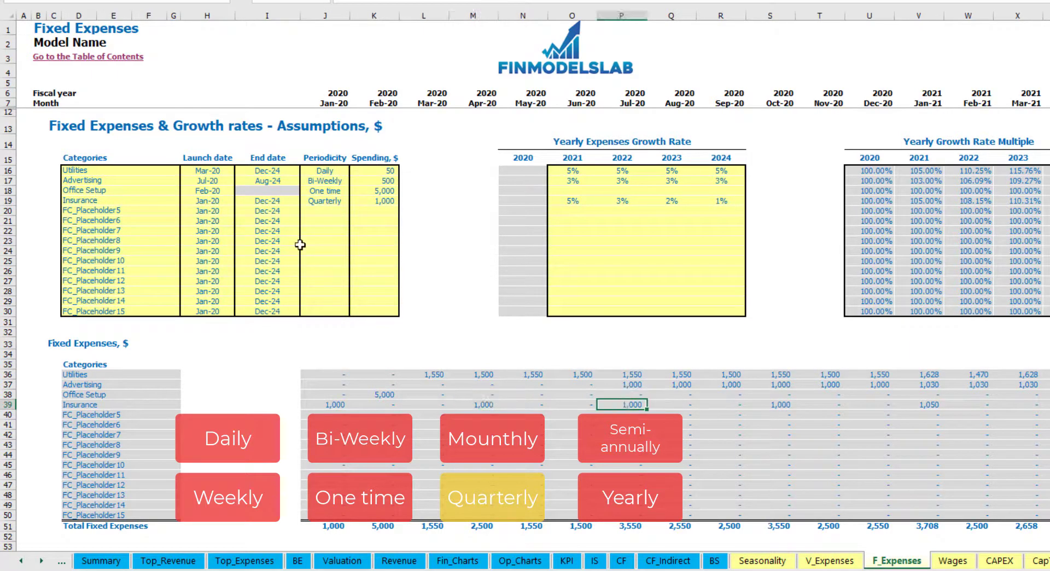
Step: Set the Insurance expense's launch date to Feb-20 and check how its accrual months shift
left_click(231, 198)
left_click(239, 200)
left_click(202, 221)
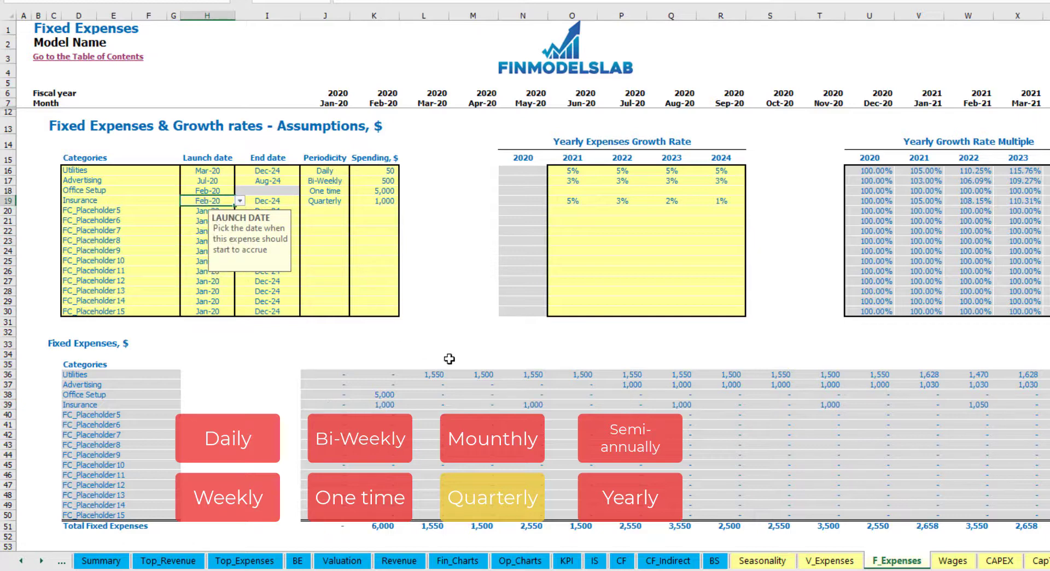
left_click(389, 404)
left_click(530, 404)
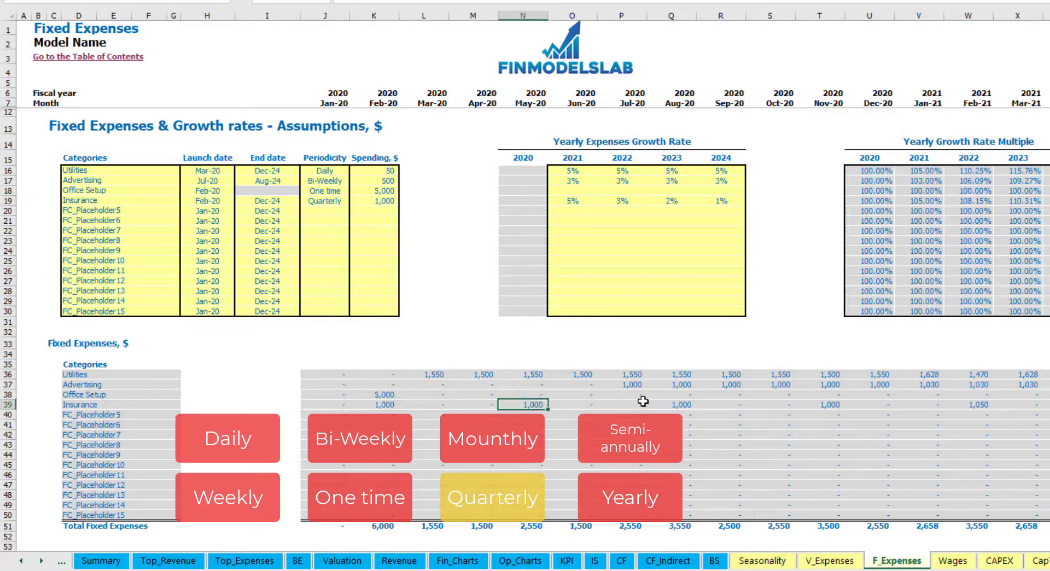
left_click(685, 403)
left_click(371, 406)
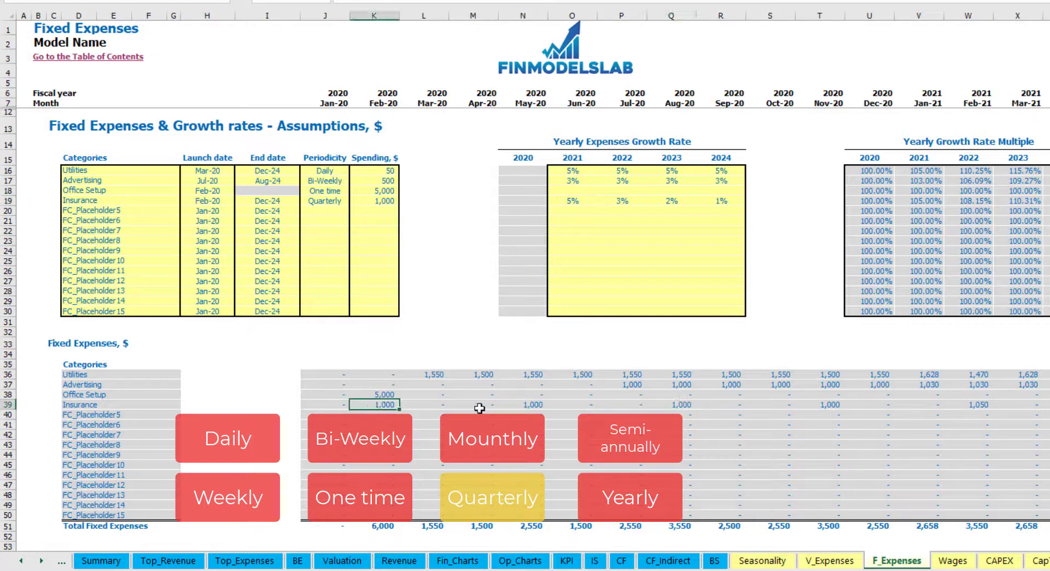
left_click(535, 405)
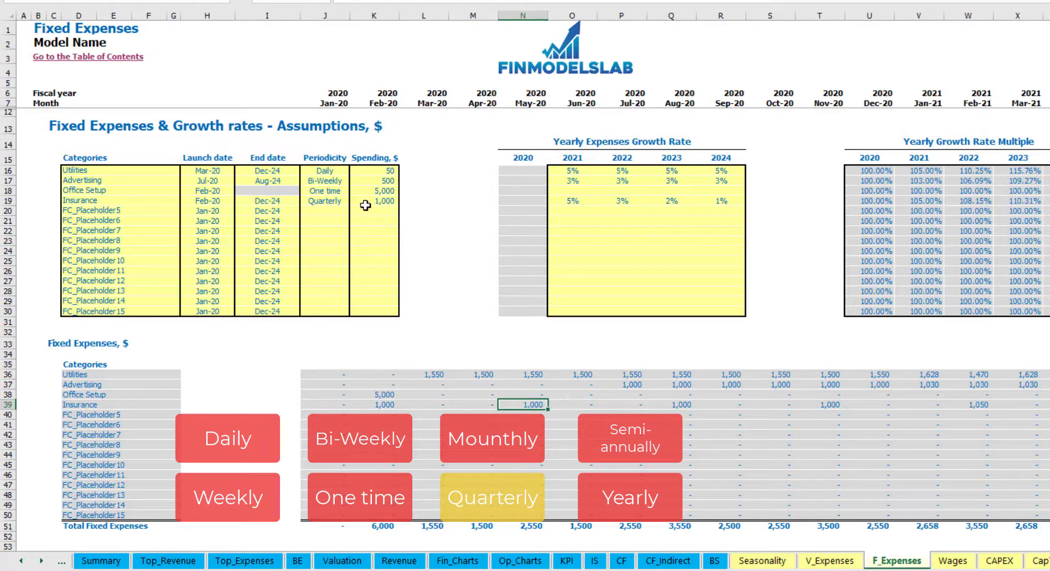
Step: Set the Insurance periodicity to Semi-Annually and check its amounts from Feb-20 to Feb-21
left_click(341, 202)
left_click(354, 201)
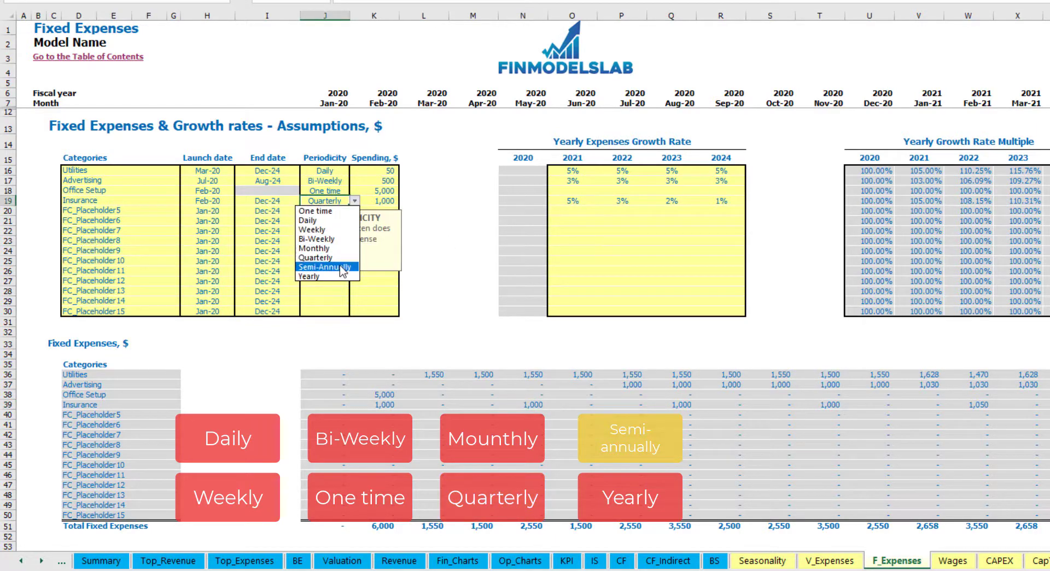
left_click(325, 267)
left_click_drag(381, 407, 927, 405)
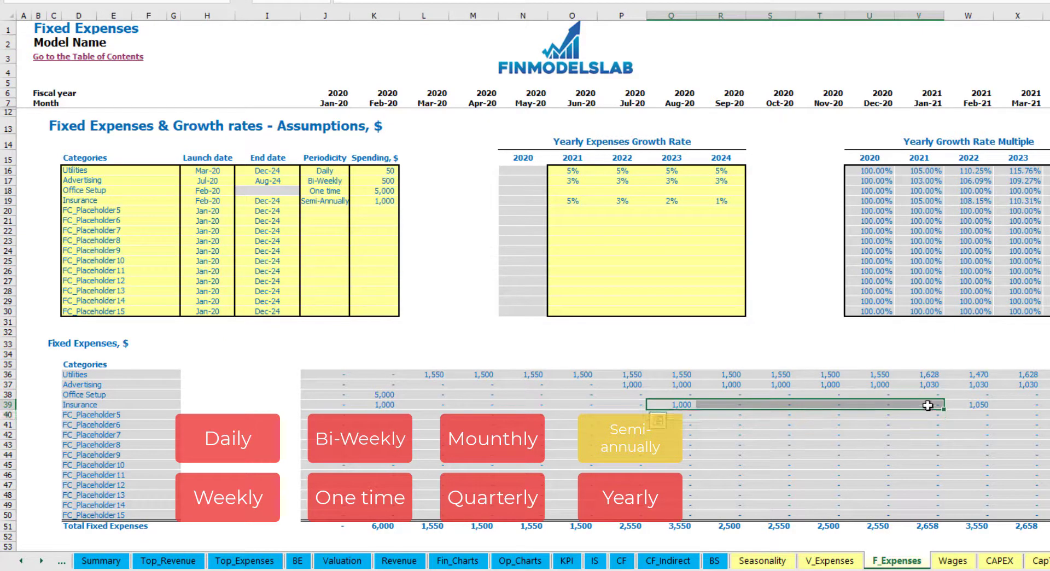
left_click(967, 414)
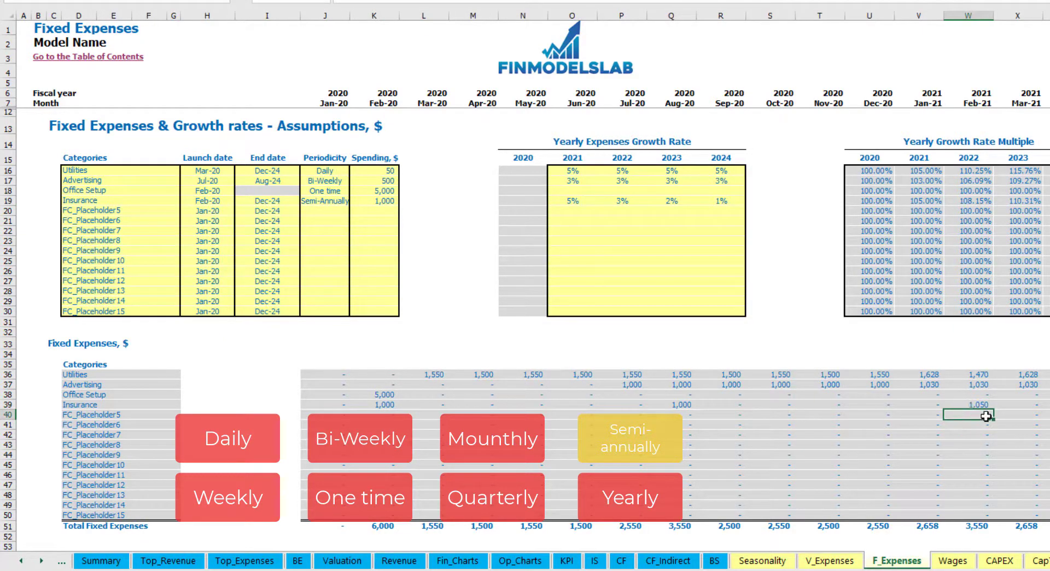
Step: Set the Insurance periodicity to Yearly and check its amounts from Feb-20 into 2021
left_click(333, 201)
left_click(355, 201)
left_click(317, 275)
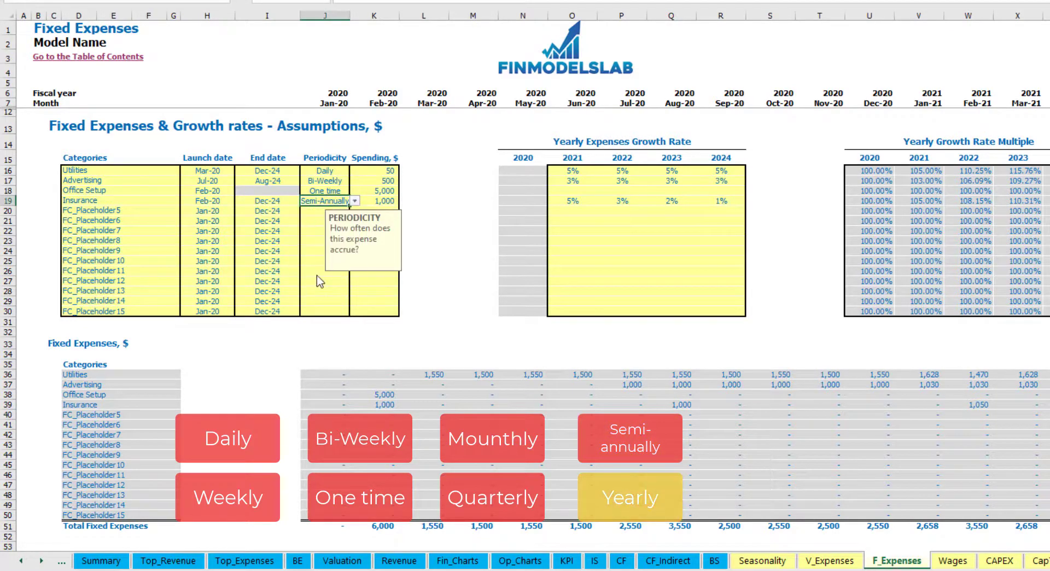
left_click(379, 406)
left_click_drag(398, 409, 1020, 406)
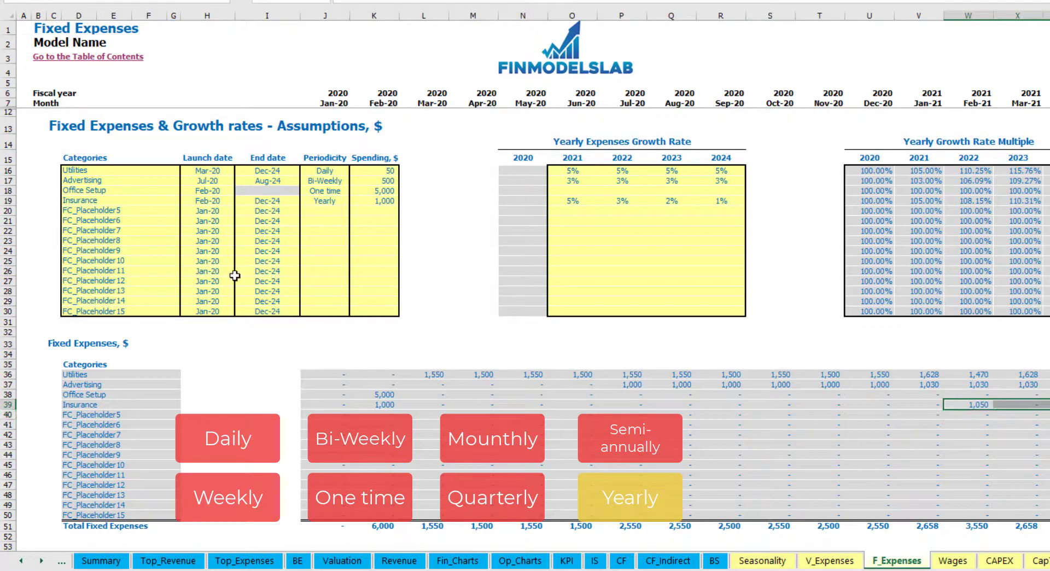
Step: Review the Insurance launch and end dates and the calculated monthly Fixed Expenses table for all categories
left_click(216, 202)
left_click(267, 201)
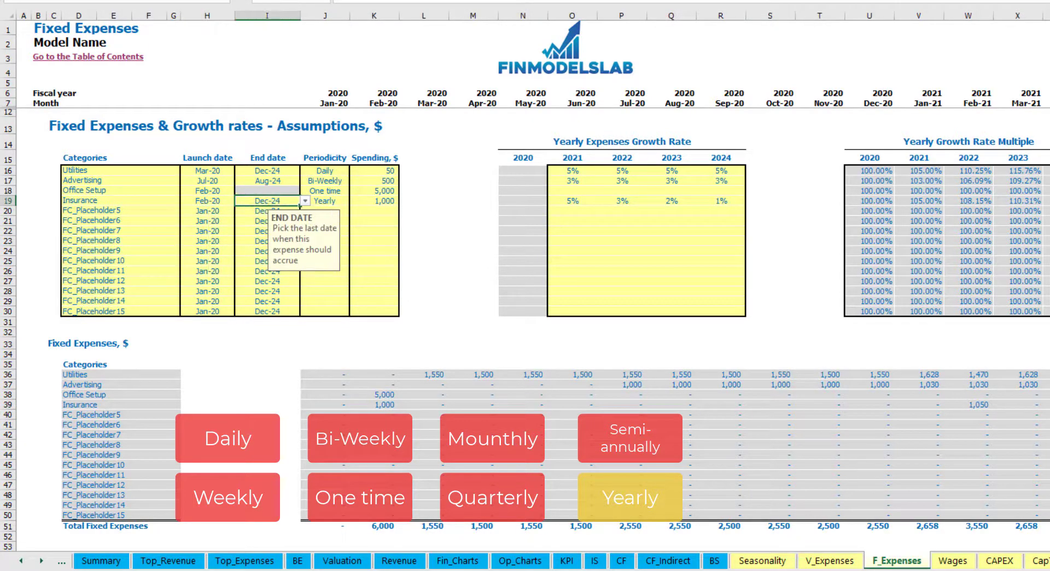
left_click(777, 311)
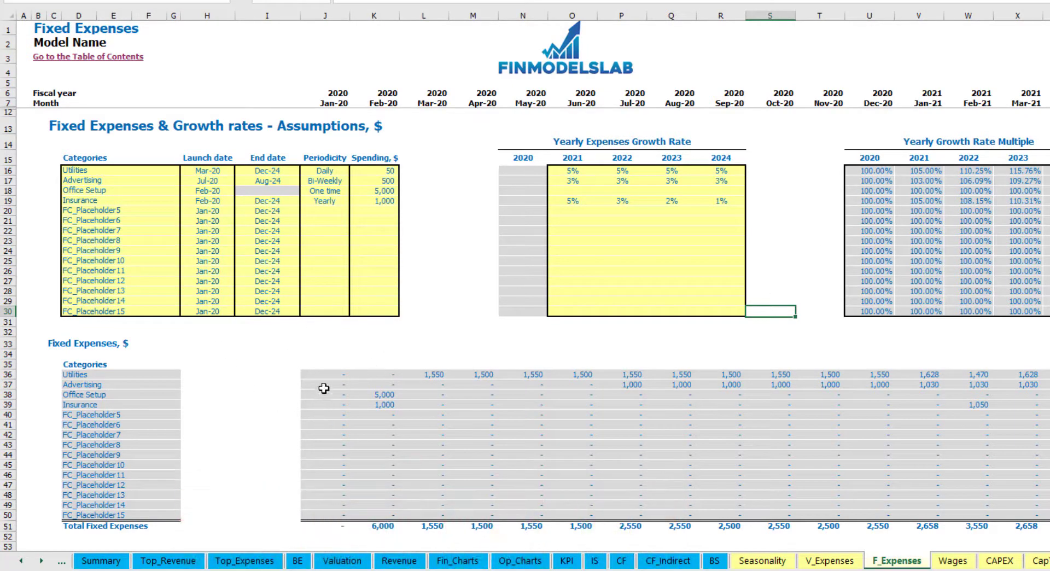
left_click_drag(323, 374, 323, 384)
left_click_drag(641, 451, 991, 518)
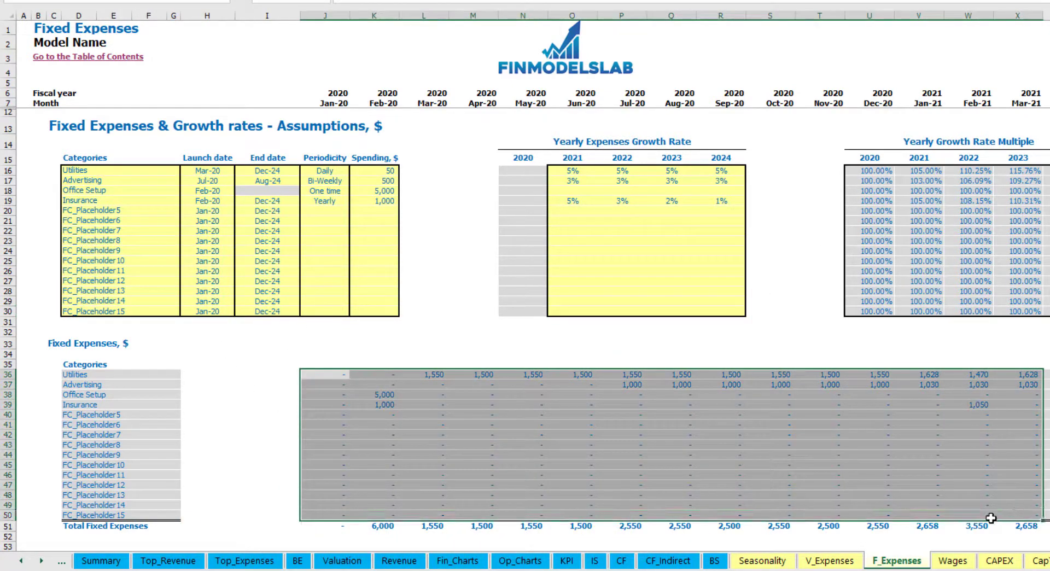
Step: Expand the Total Fixed Expenses group in the Income Statement on the IS sheet and examine its expense category rows
left_click(595, 560)
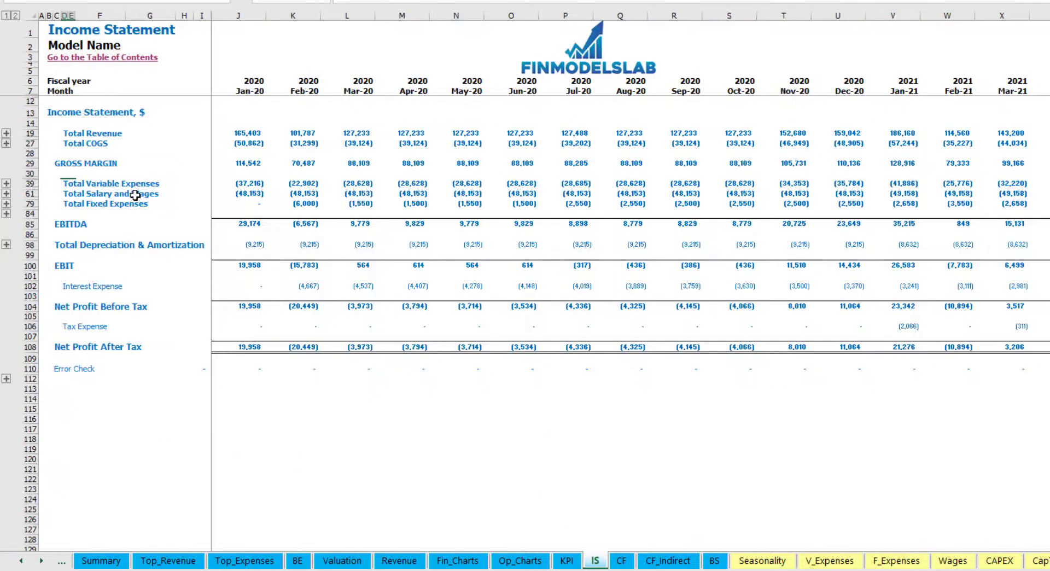
left_click(66, 203)
left_click(7, 205)
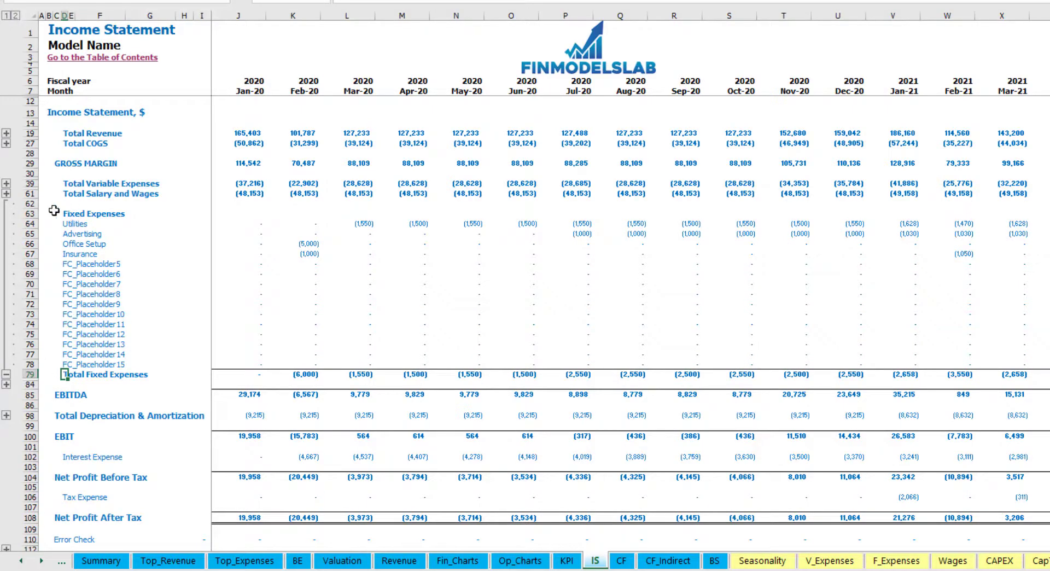
left_click_drag(34, 224, 34, 243)
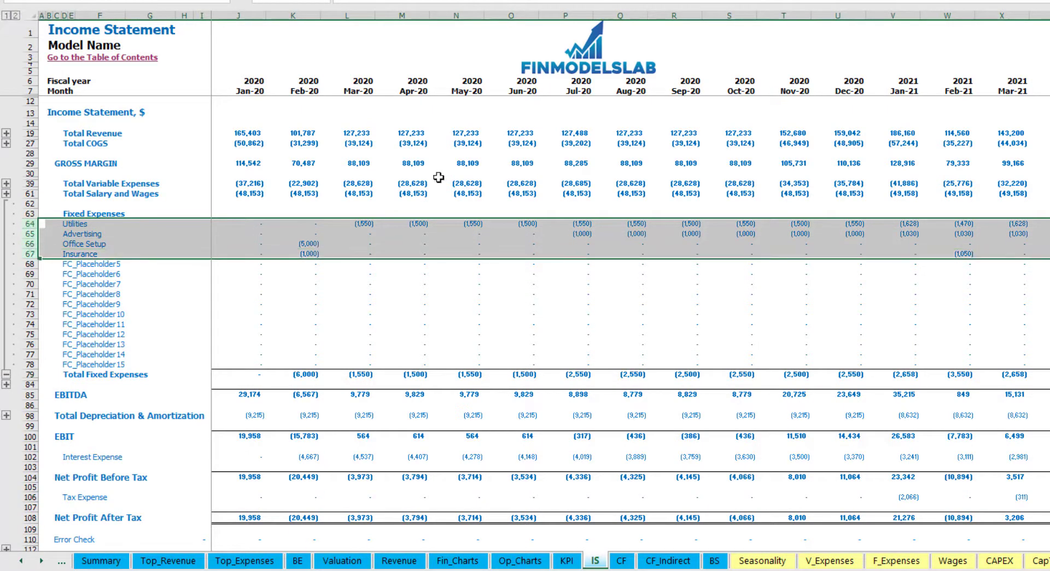
left_click(71, 224)
left_click_drag(81, 268, 74, 363)
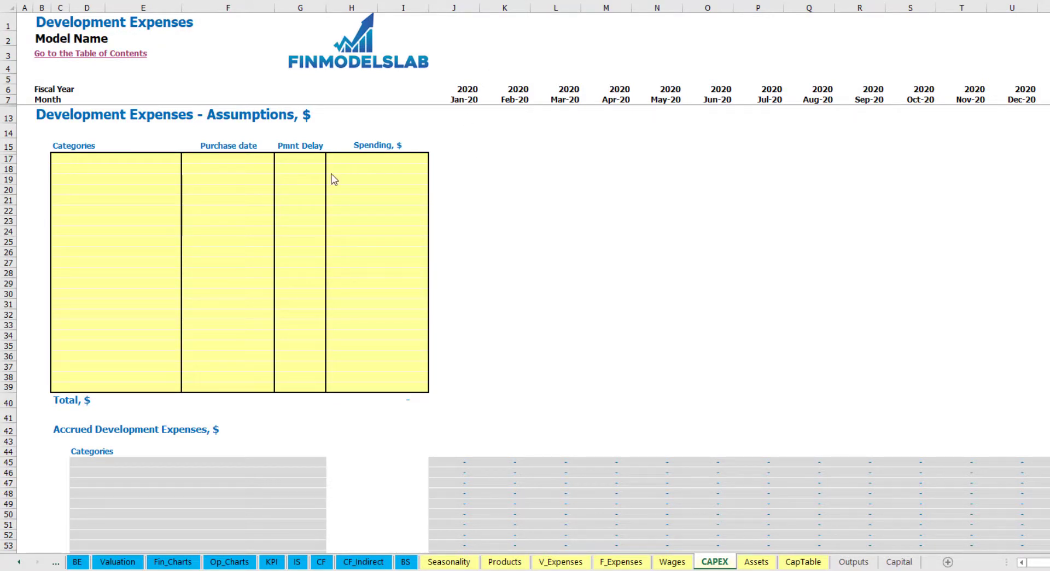
Step: Add an Office dev category to the development expenses assumptions with purchase date Feb-20 and spending of 10,000
left_click(147, 159)
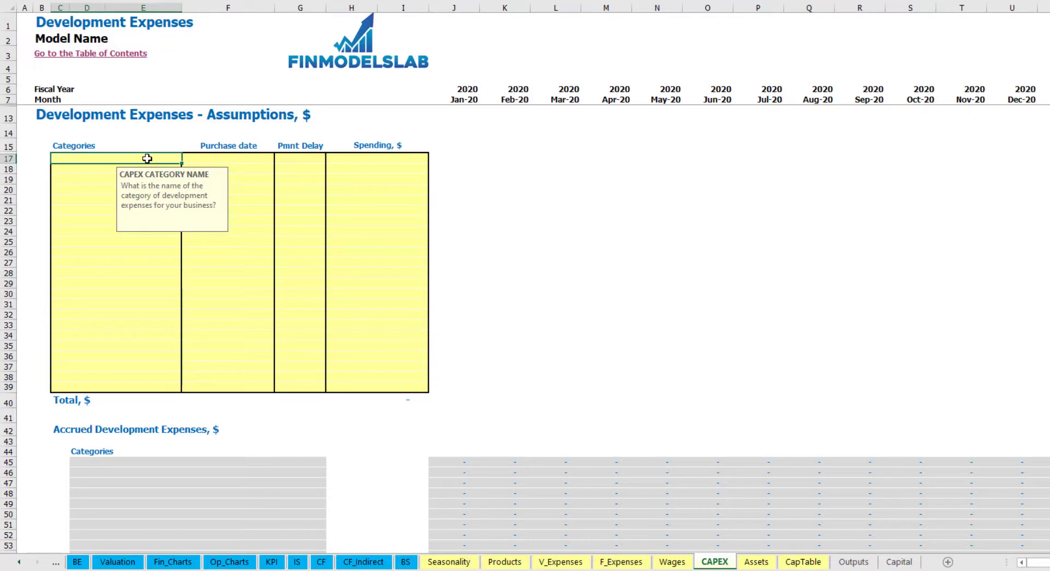
type("Office dev")
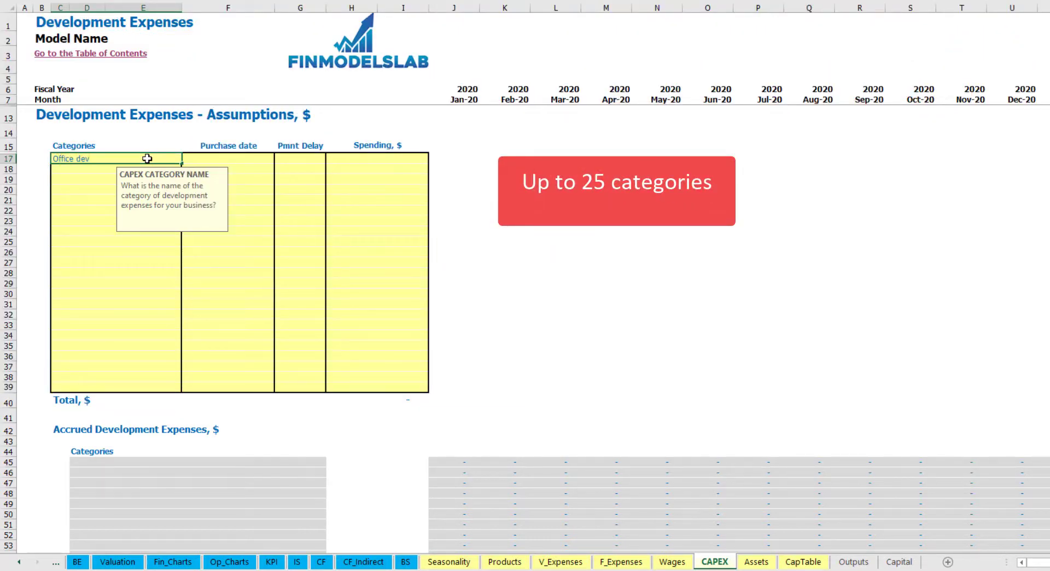
key("Return")
left_click(228, 158)
left_click(279, 158)
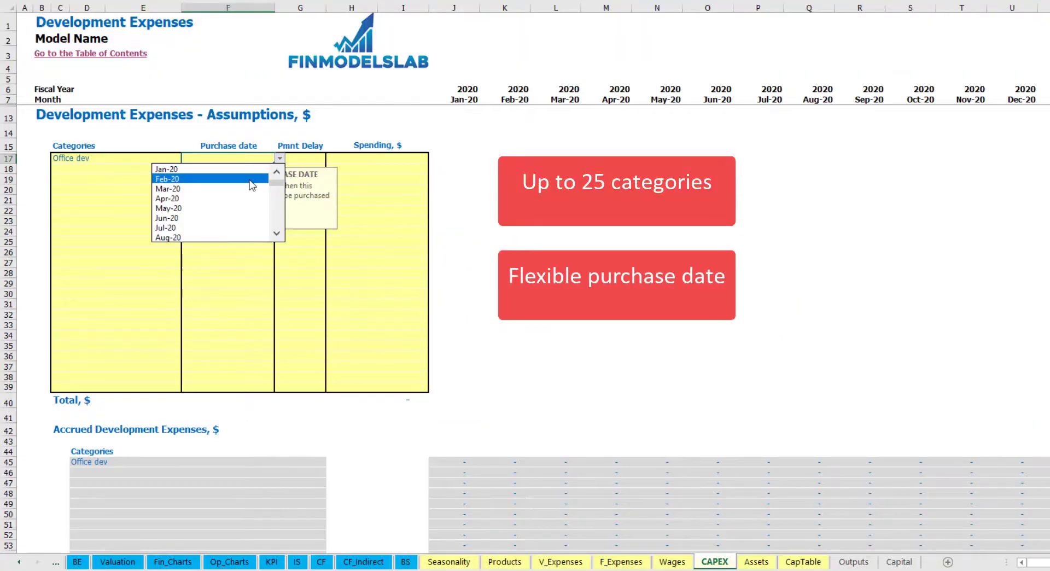
left_click(251, 180)
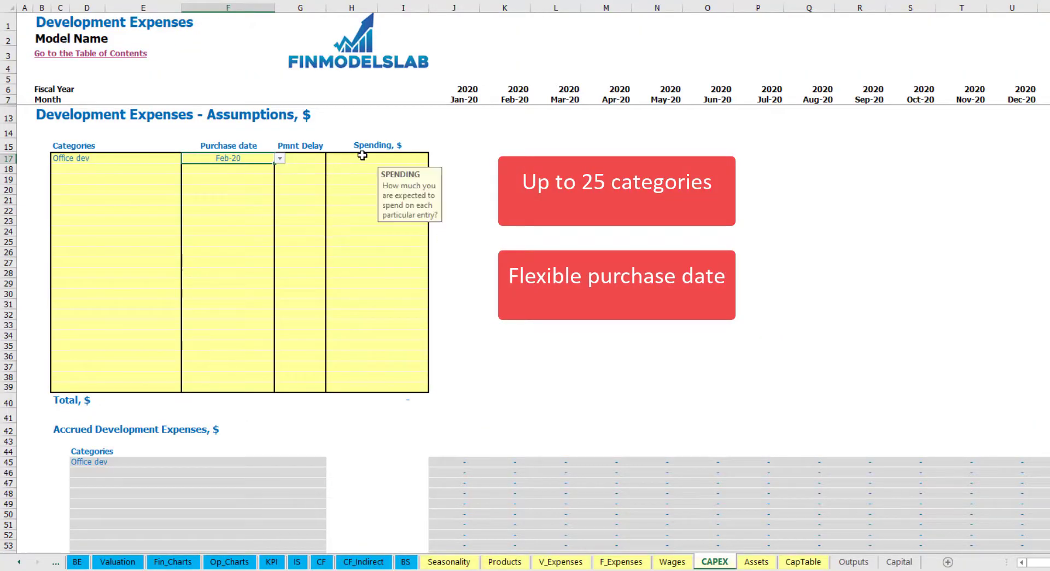
left_click(362, 156)
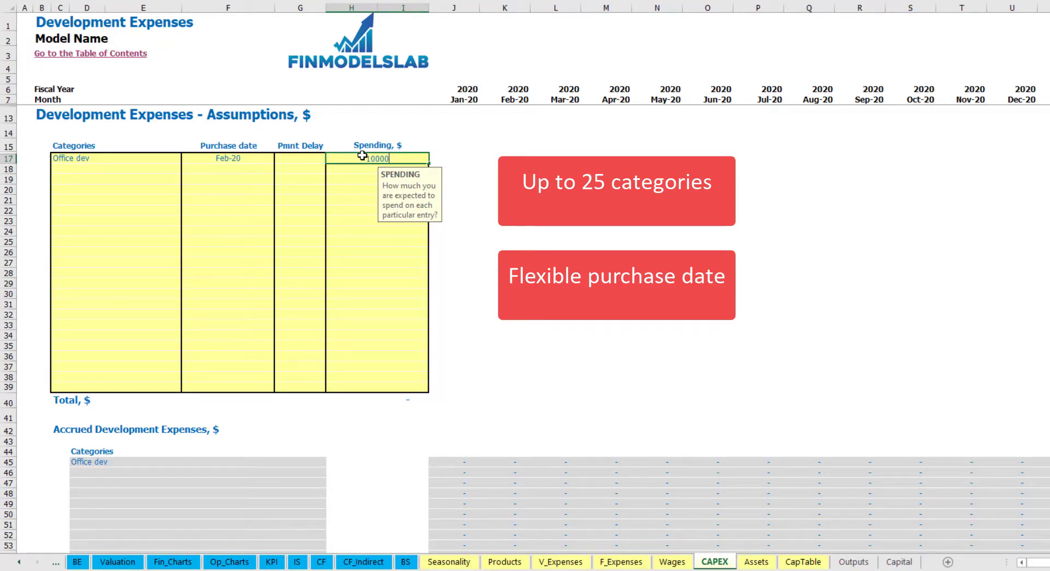
key("Return")
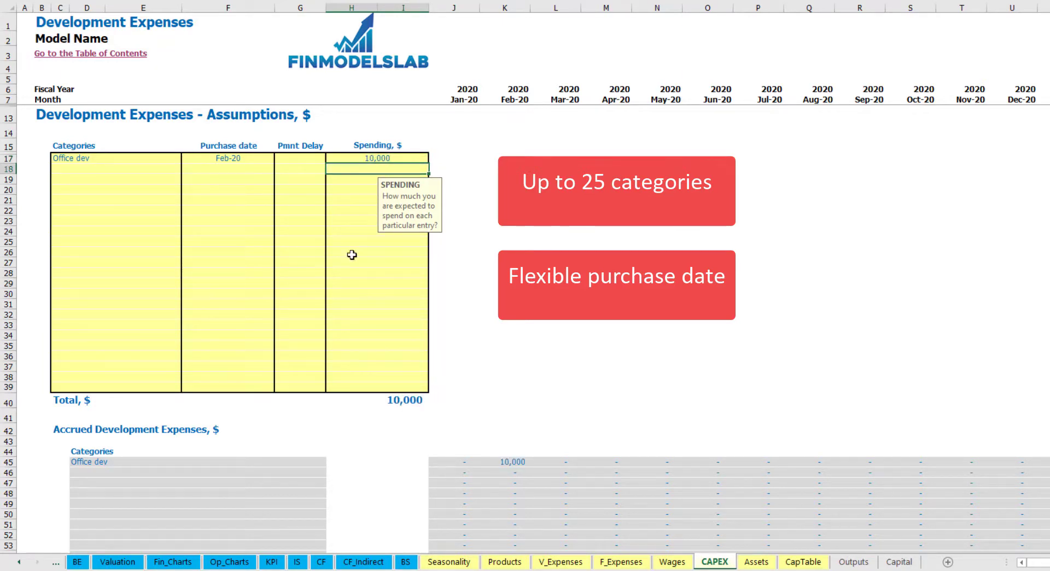
Step: Set the payment delay of the Office dev expense to 2M
left_click(305, 158)
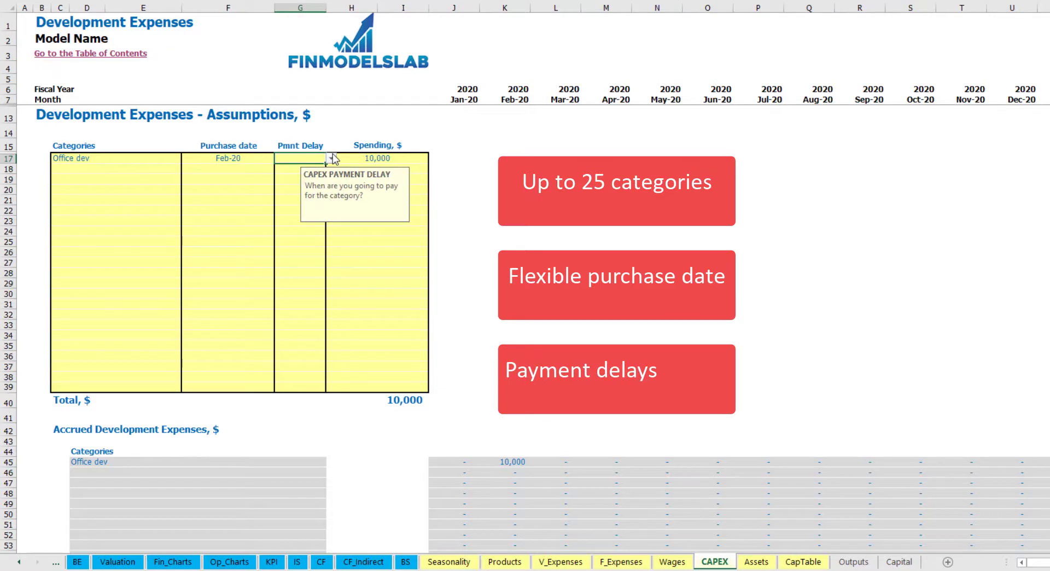
left_click(331, 159)
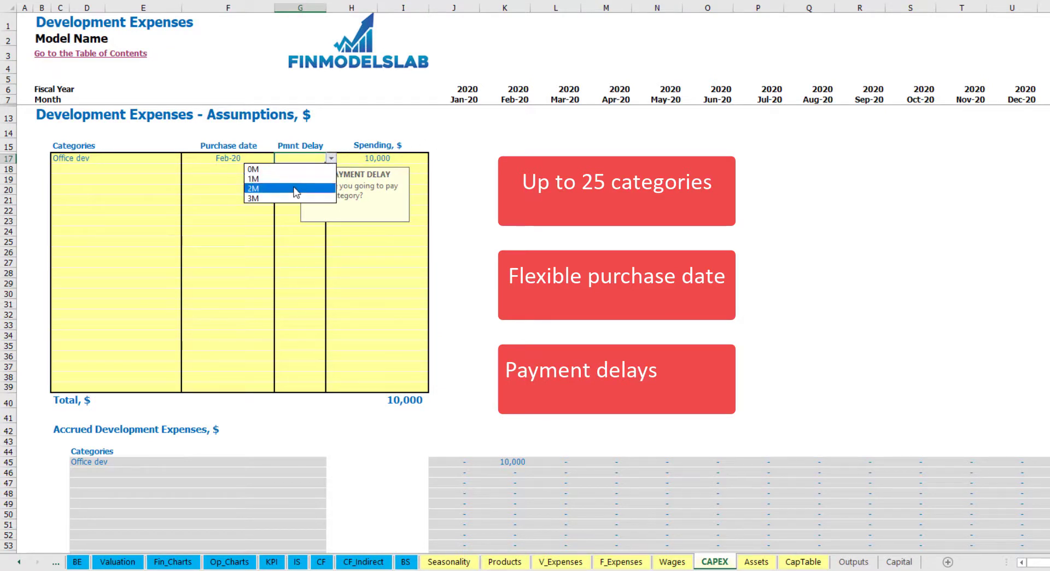
left_click(284, 190)
left_click(540, 194)
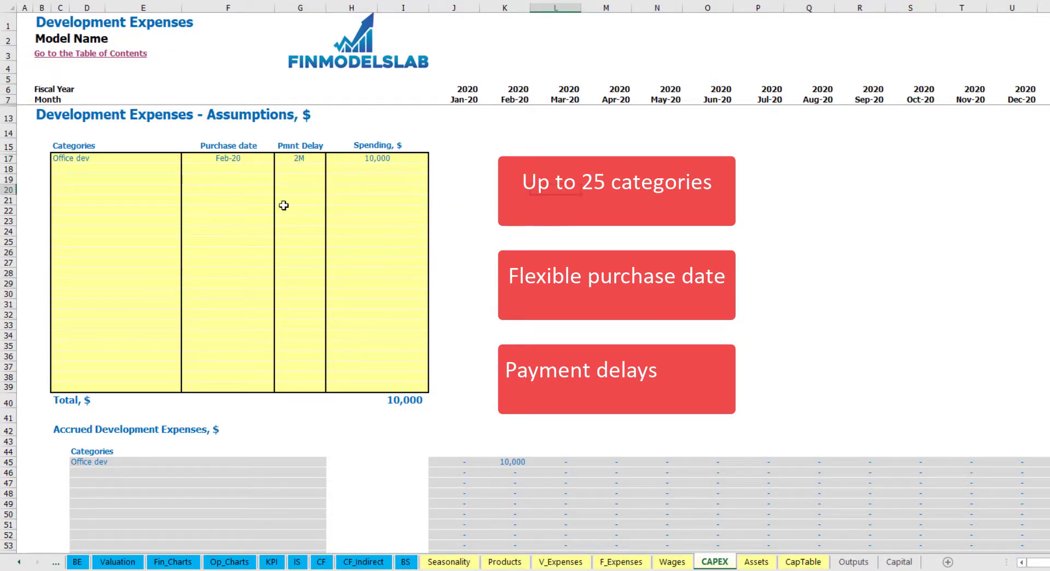
Step: Compare the months of the Office dev expense in the accrued and paid development expenses tables, and review the summary balances
left_click(513, 464)
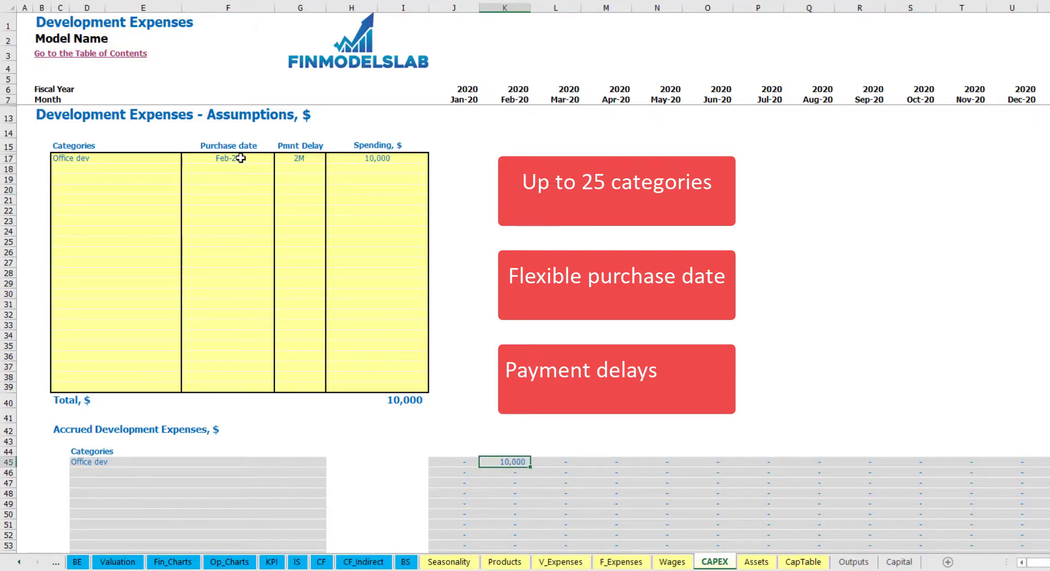
scroll(511, 240, "down", 7)
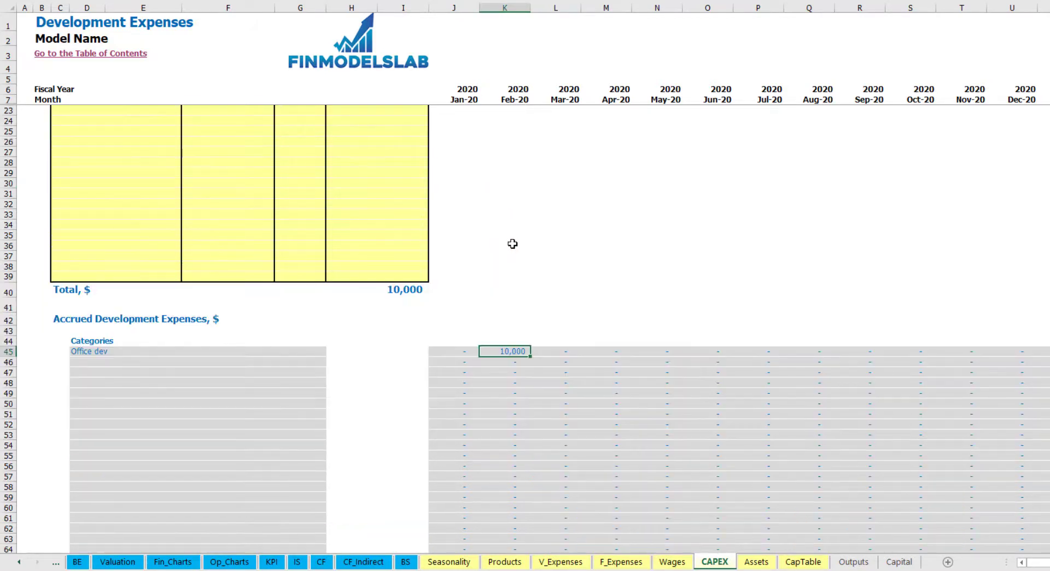
scroll(515, 247, "down", 3)
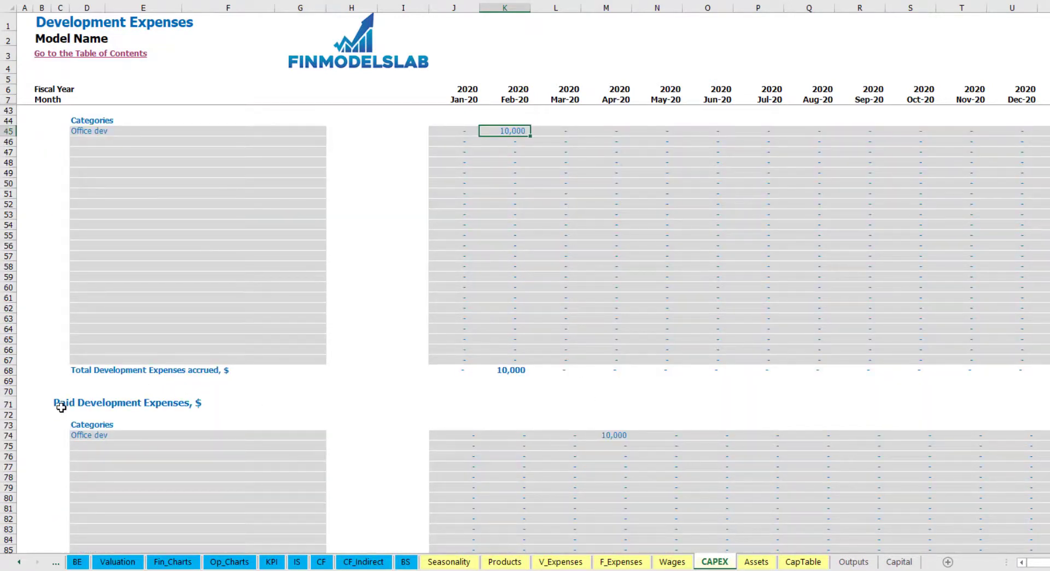
left_click(607, 436)
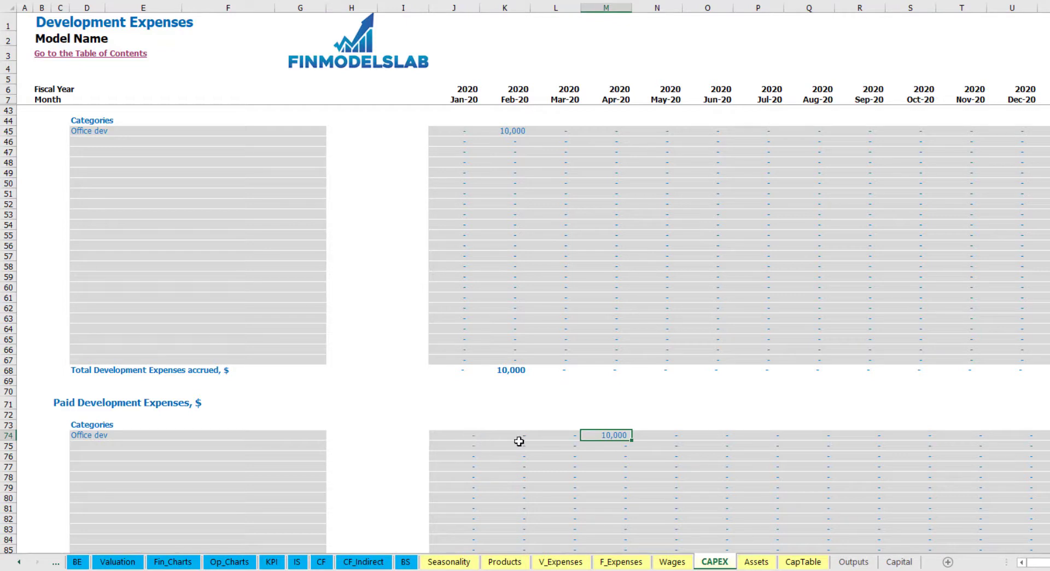
scroll(581, 437, "down", 13)
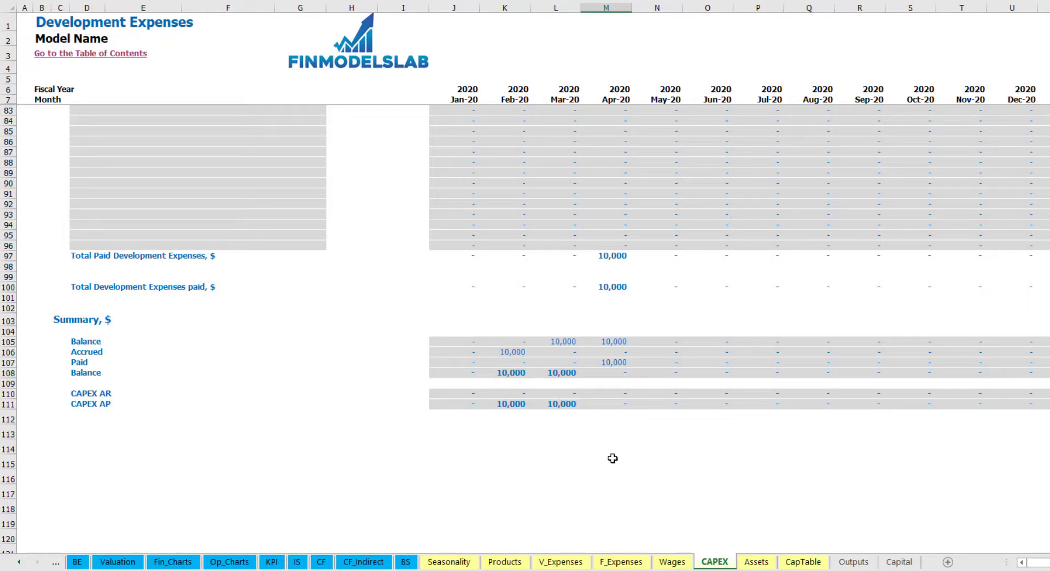
Step: Add a second development expense named Other dev exp with purchase date Mar-20 and spending of 5,000
scroll(563, 325, "up", 17)
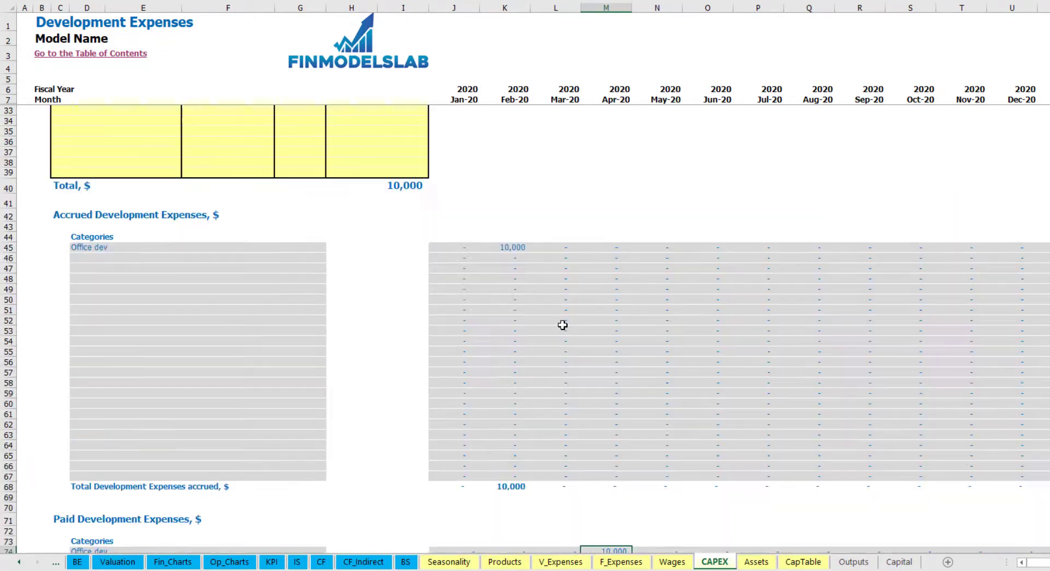
scroll(562, 325, "up", 7)
left_click(96, 167)
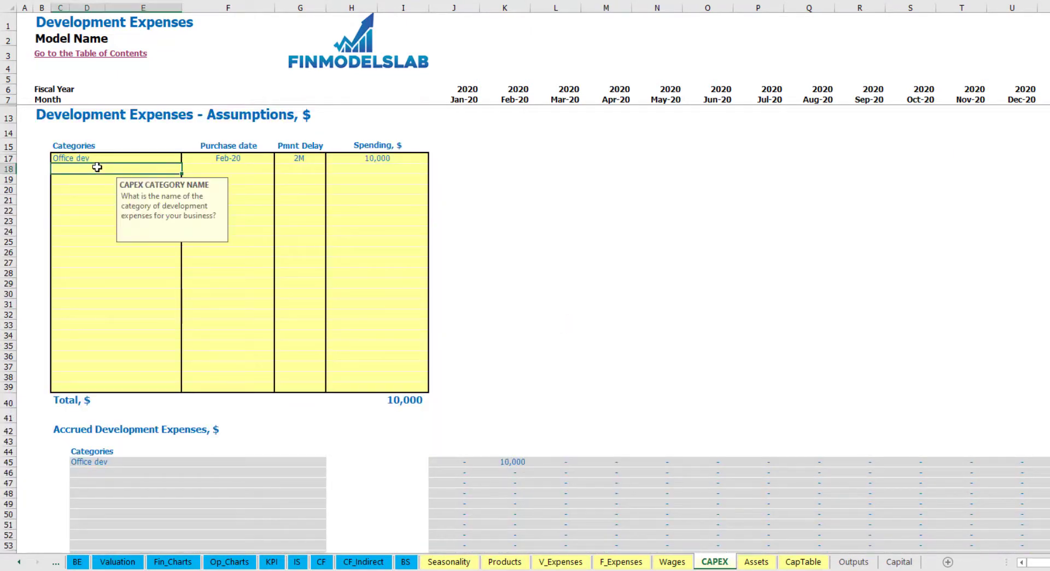
type("Other dev exp")
key("Return")
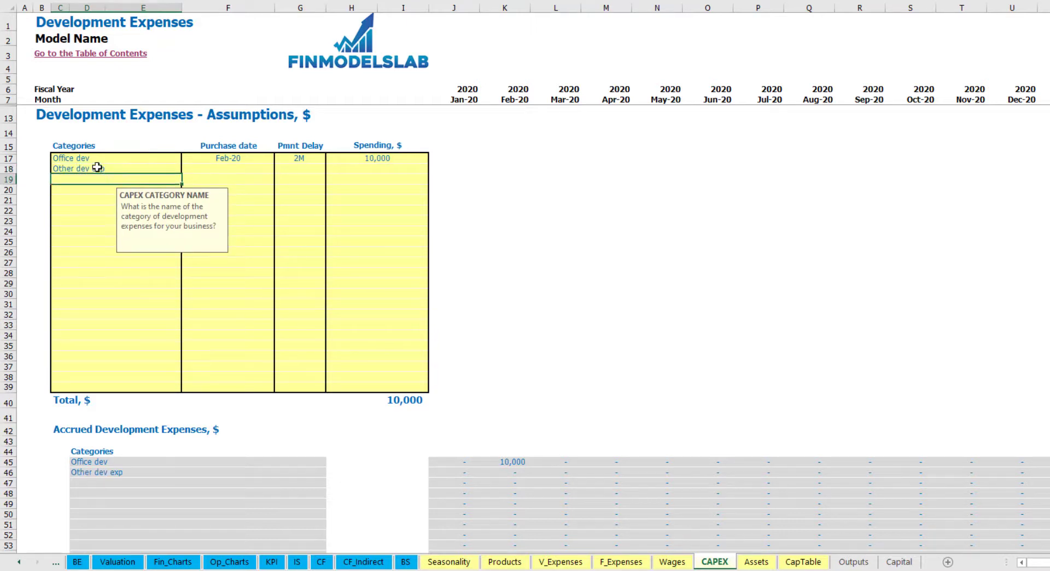
left_click(264, 168)
left_click(279, 169)
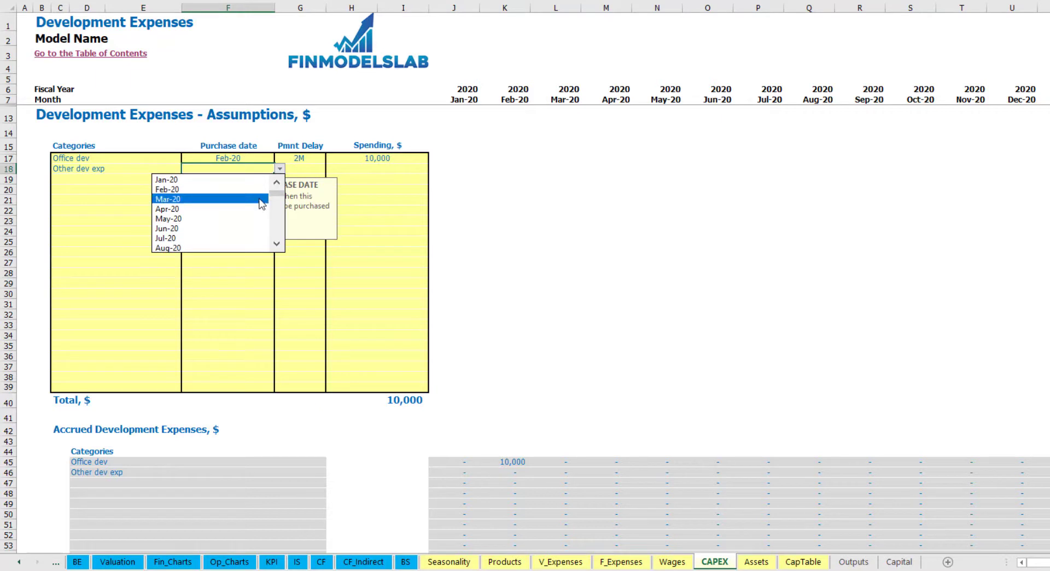
left_click(240, 198)
left_click(361, 172)
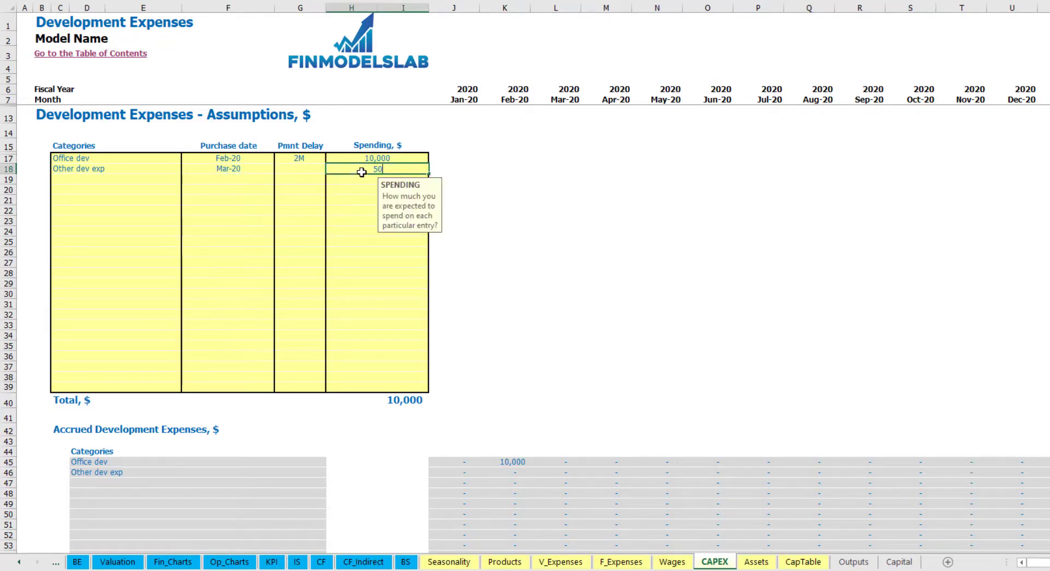
type("5,000")
key("Return")
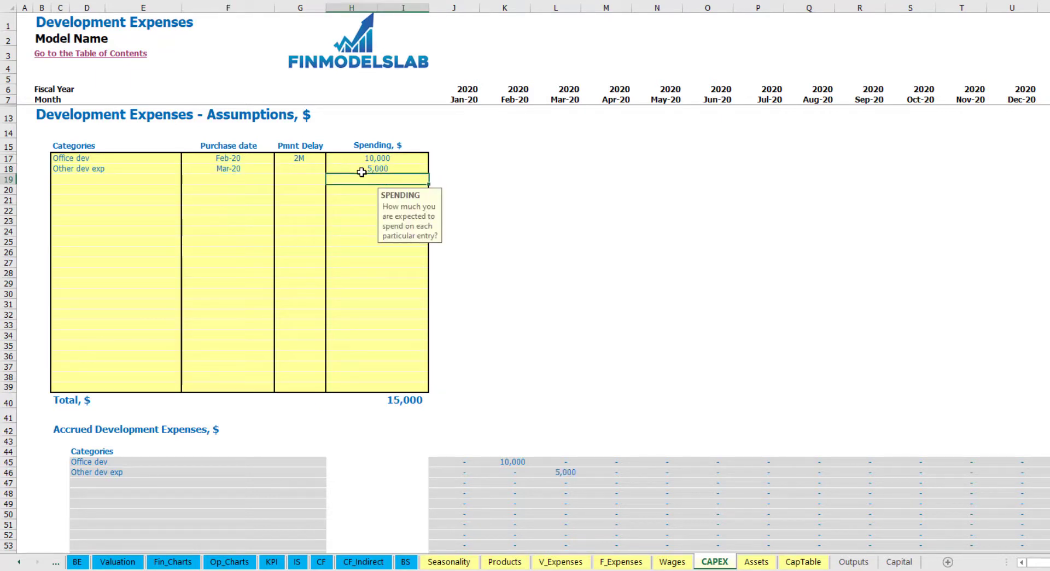
Step: Set the Other dev exp payment delay to 0M and check its month in the accrued and paid tables
left_click(311, 170)
left_click(331, 168)
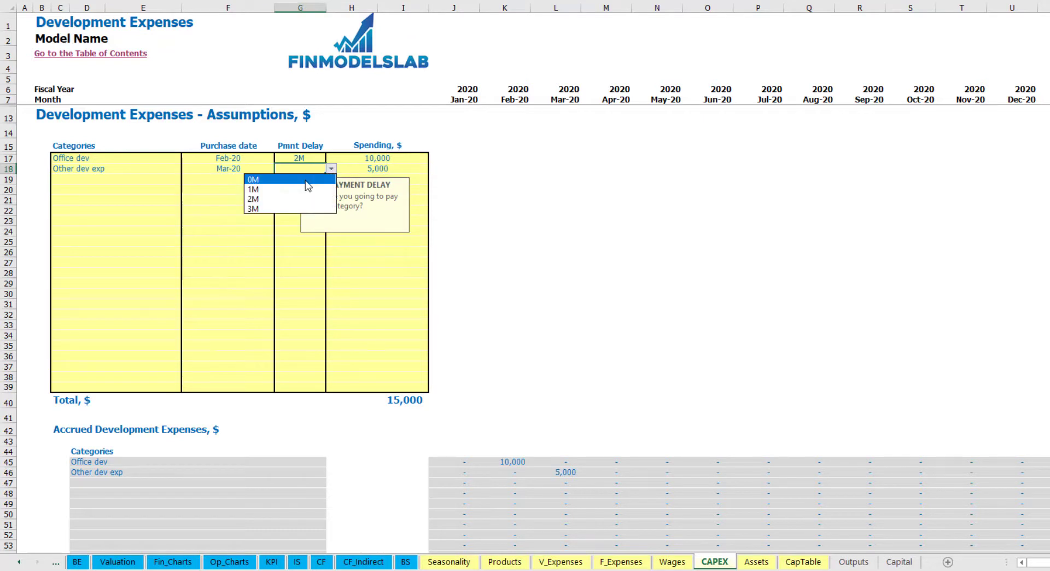
left_click(306, 178)
scroll(541, 415, "down", 3)
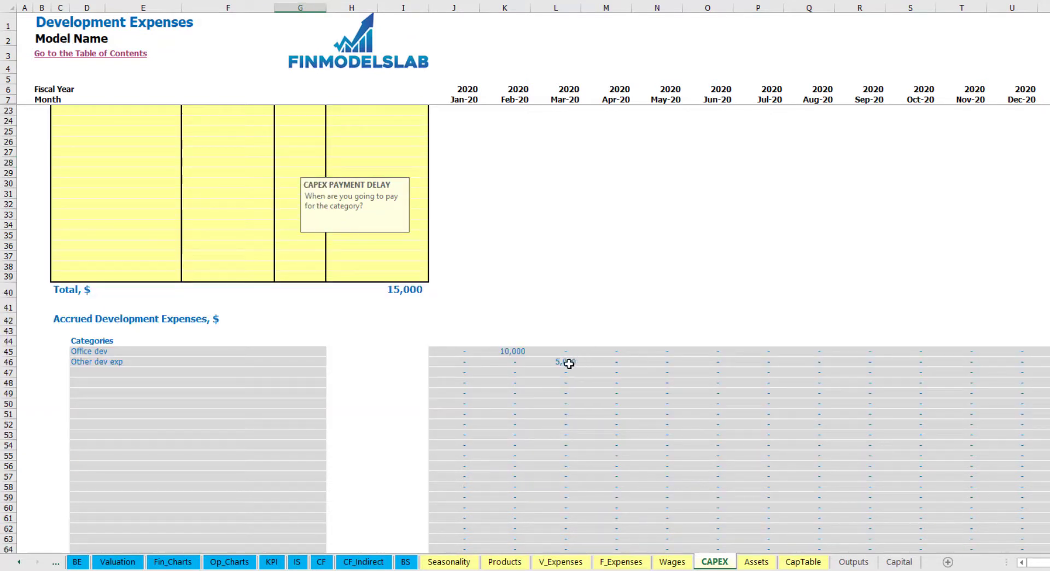
left_click(563, 364)
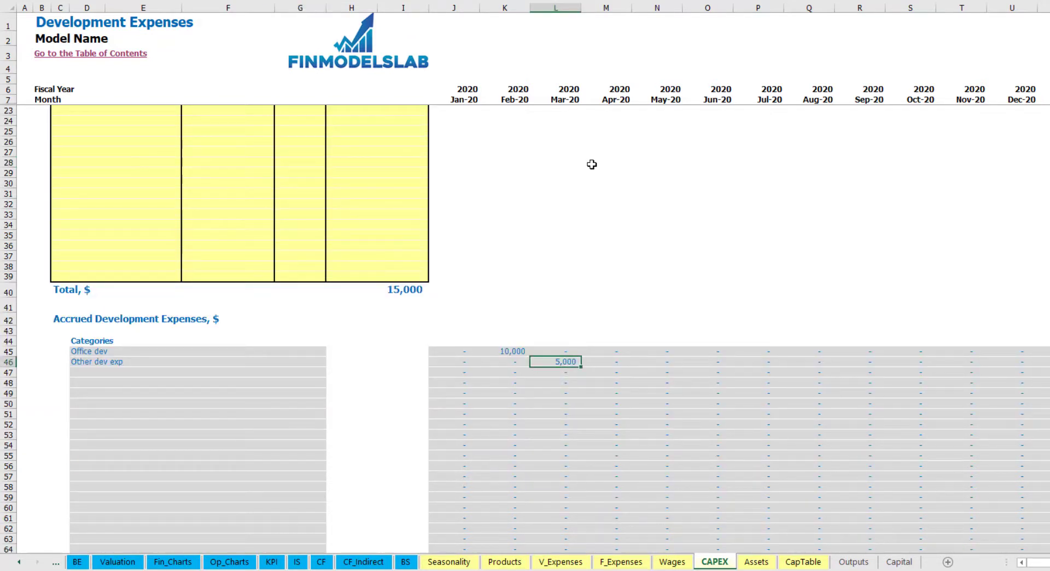
scroll(552, 361, "down", 9)
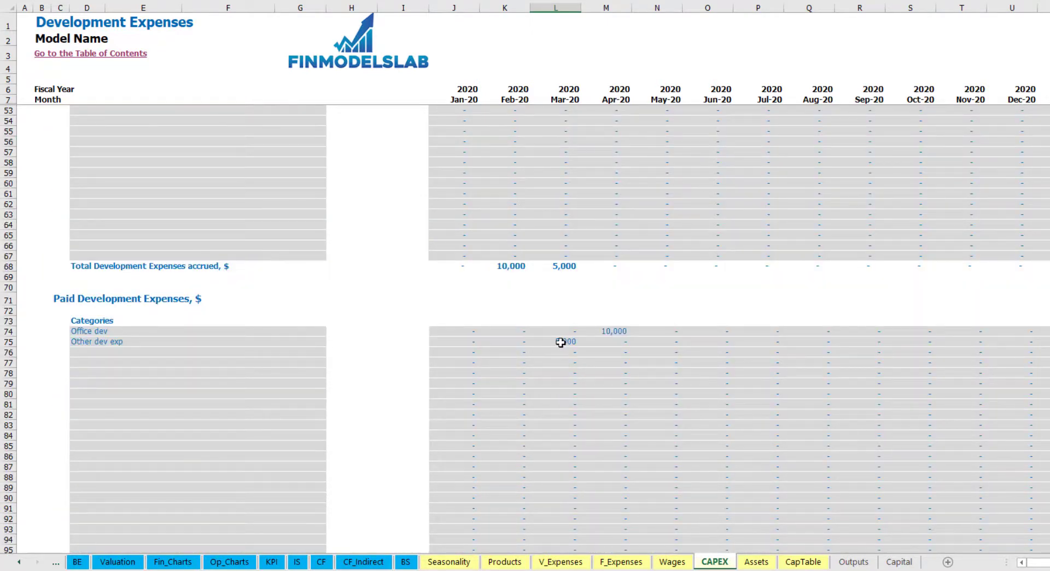
scroll(560, 342, "up", 13)
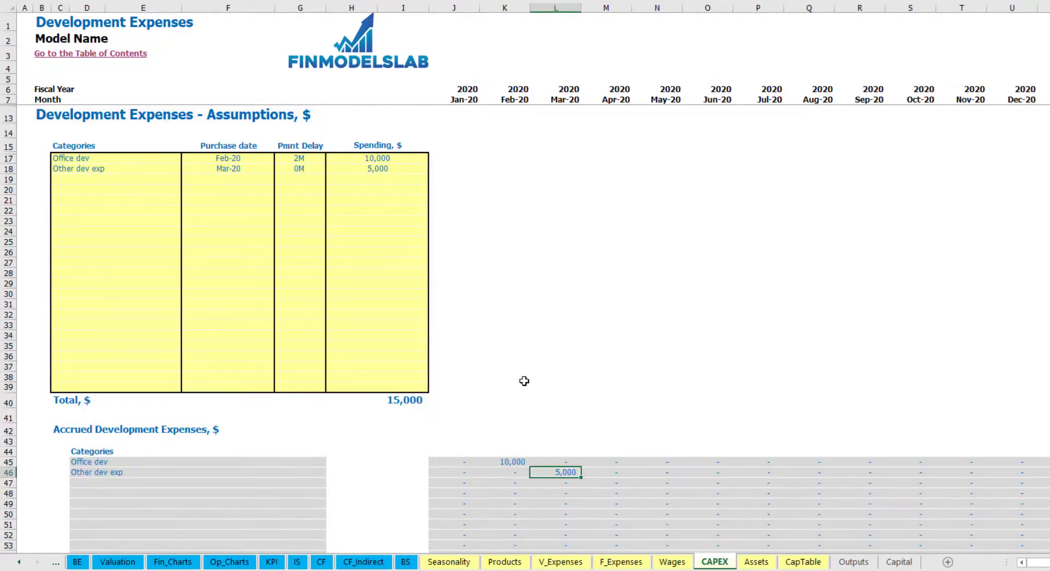
Step: Examine the capital expenditure, book depreciation and closing net book value of Development Expenses on the Assets sheet
left_click(753, 564)
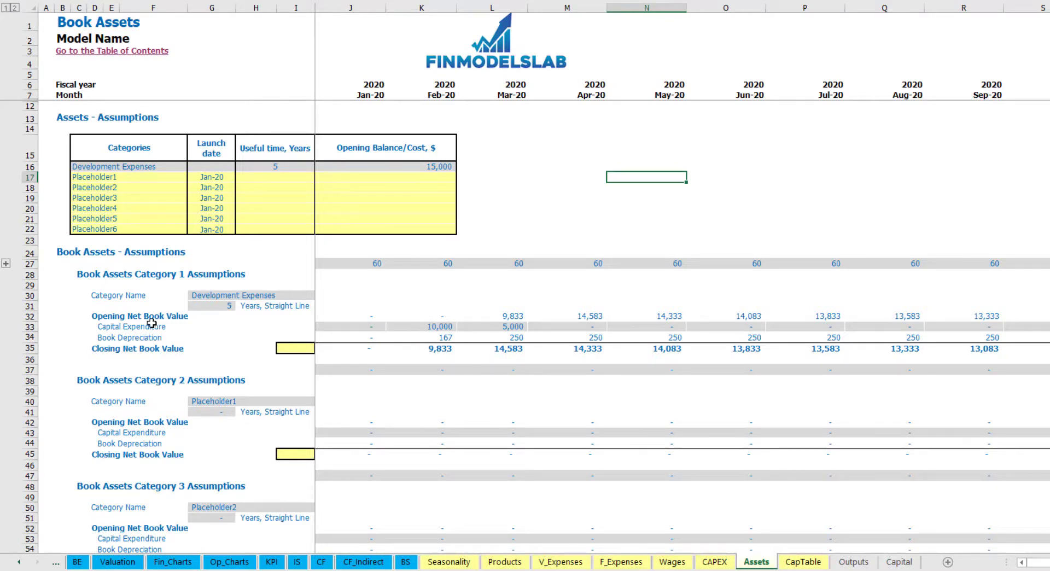
left_click(26, 337)
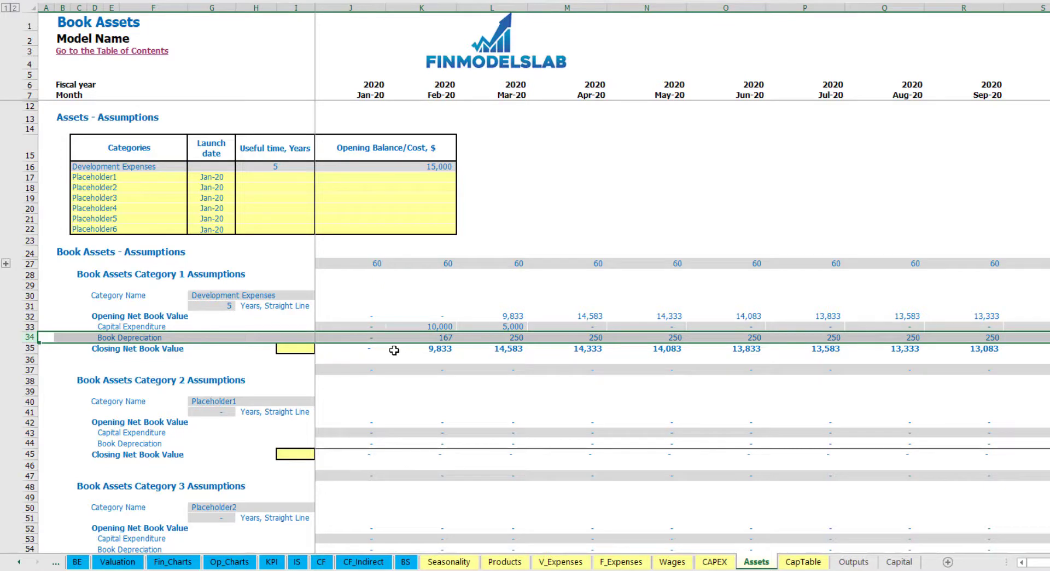
left_click_drag(349, 326, 626, 327)
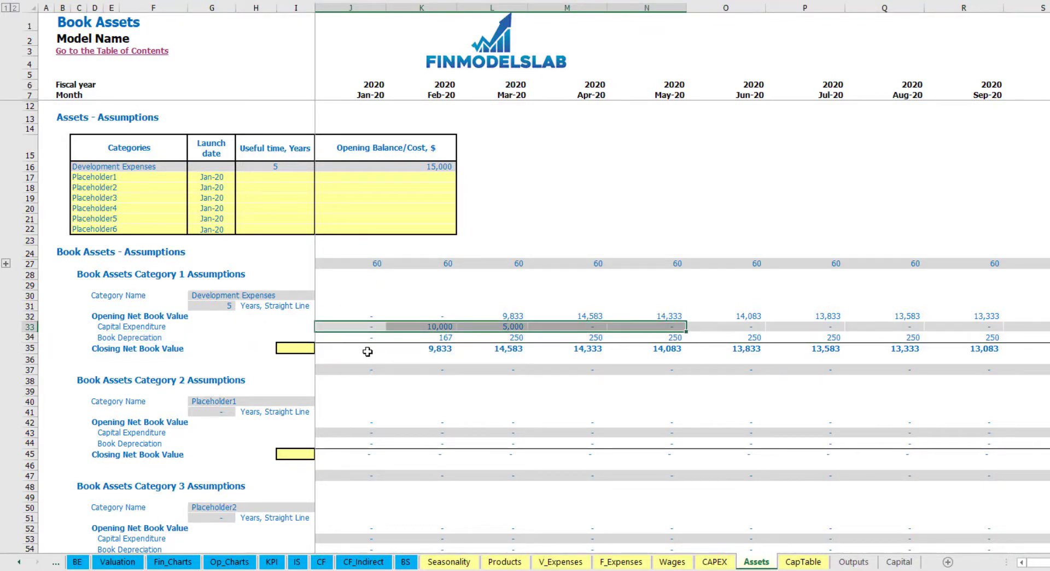
left_click_drag(368, 352, 694, 354)
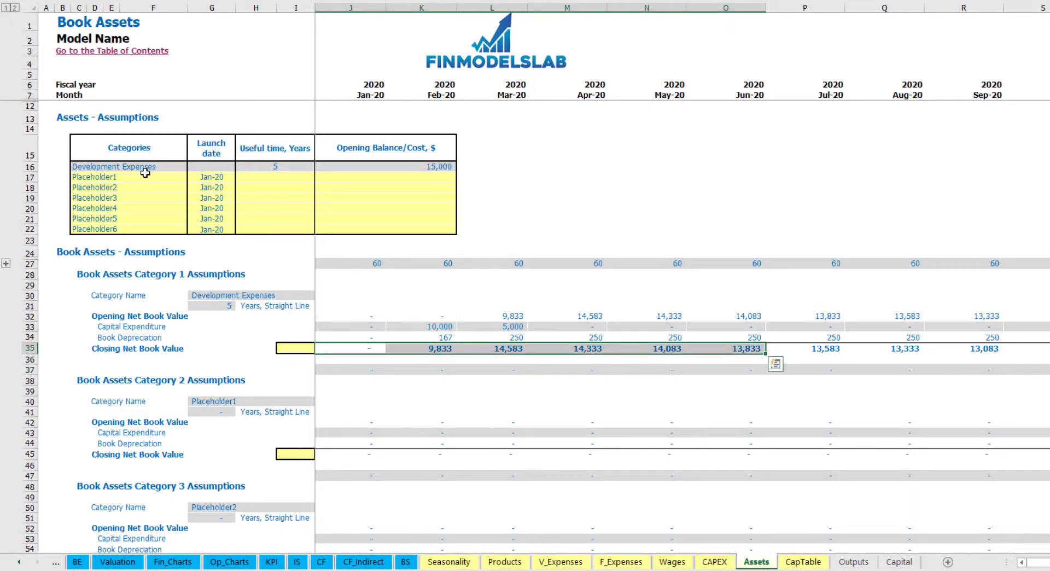
Step: Rename the Placeholder1 asset category as Other assets and set its useful time to 10 years
left_click(145, 174)
type("Other assets")
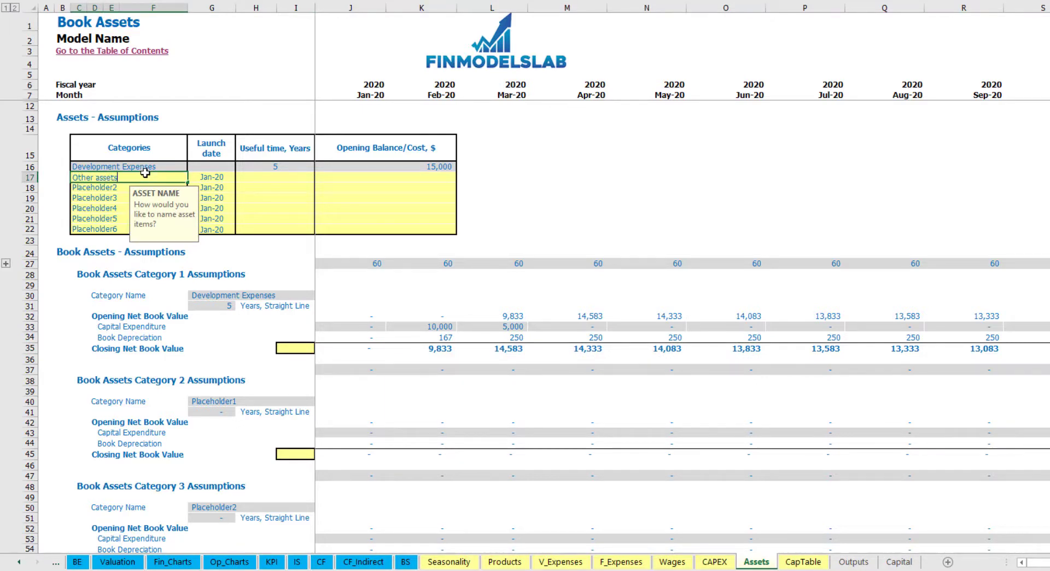
key("Return")
left_click(303, 176)
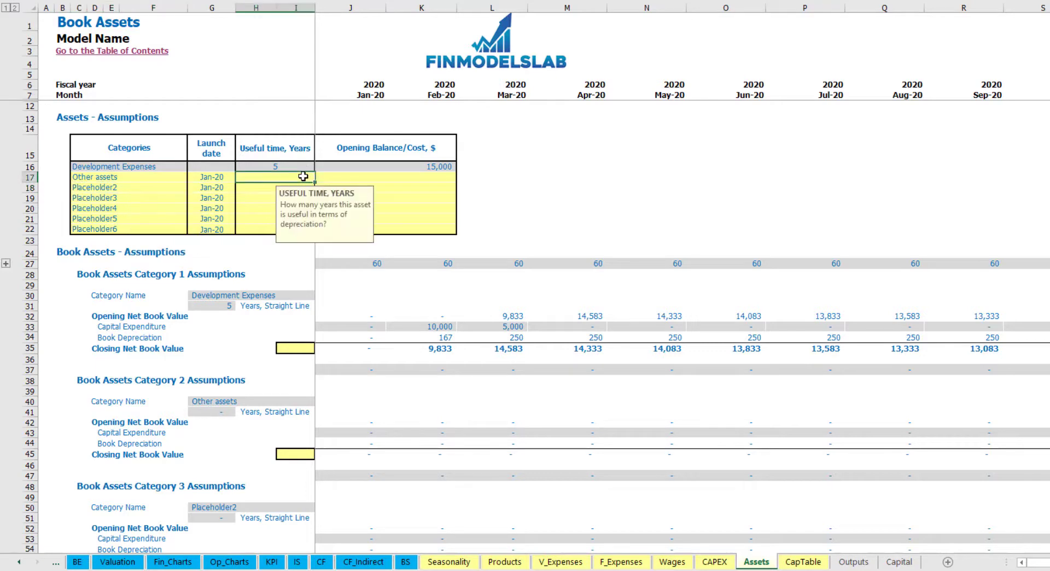
type("10")
key("Return")
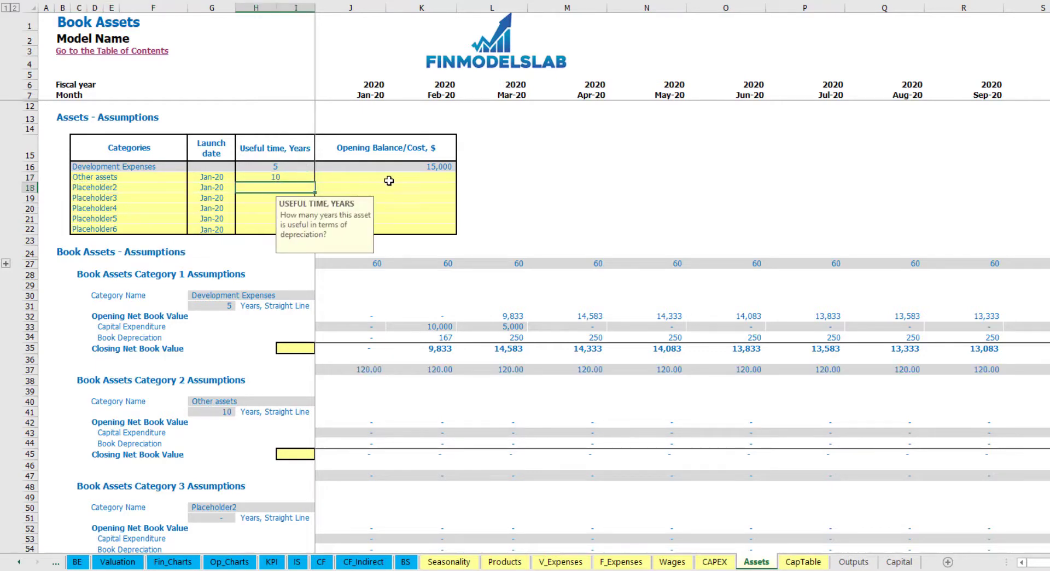
Step: Set the opening balance/cost of Other assets to 25,000 and its launch date to Apr-20
left_click(388, 179)
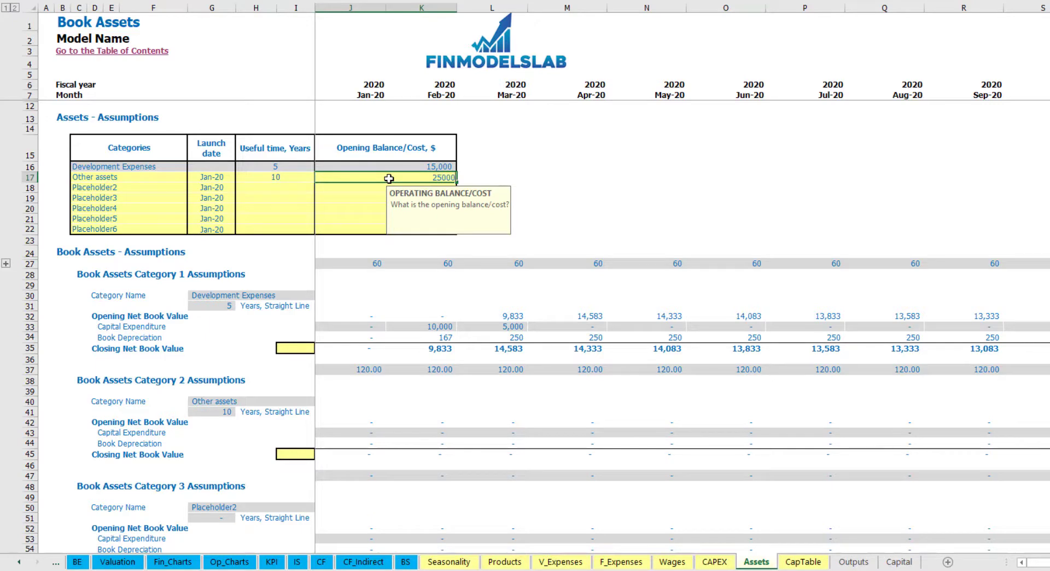
key("Return")
left_click(238, 177)
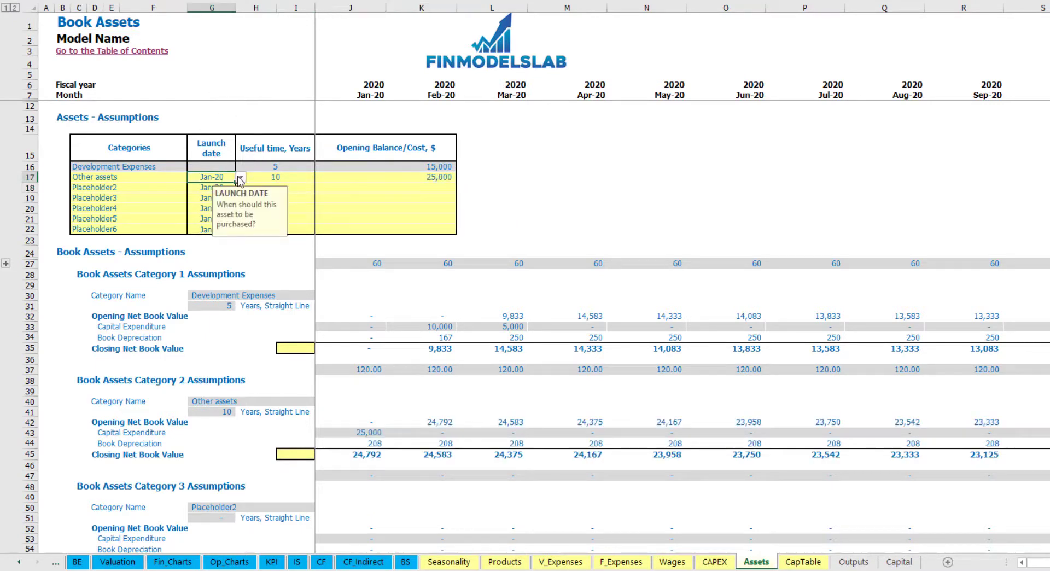
left_click(241, 177)
left_click(213, 218)
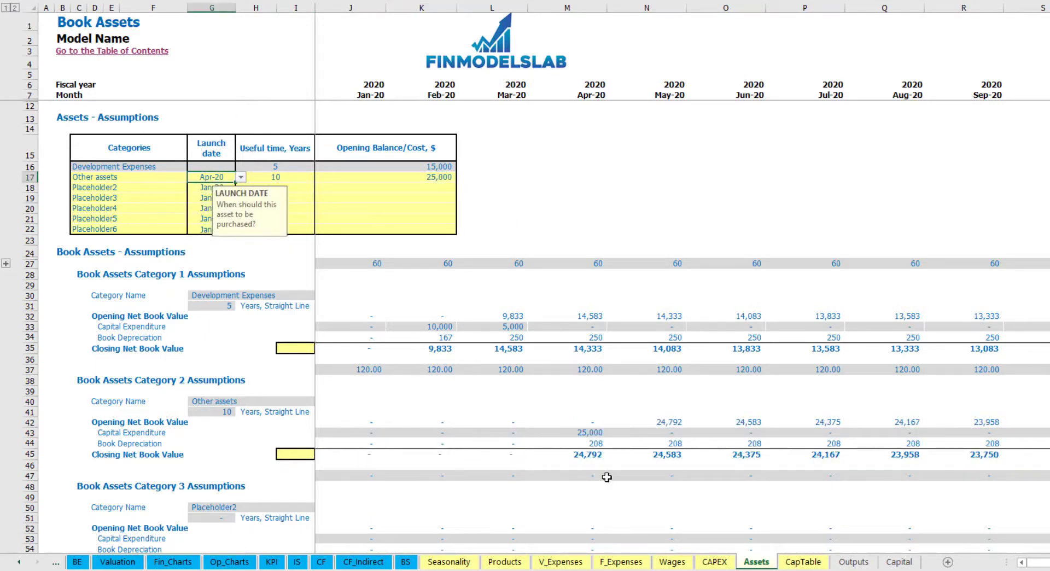
Step: Examine the capital expenditure, book depreciation and closing net book value of Other assets from Apr-20 onwards
left_click(593, 433)
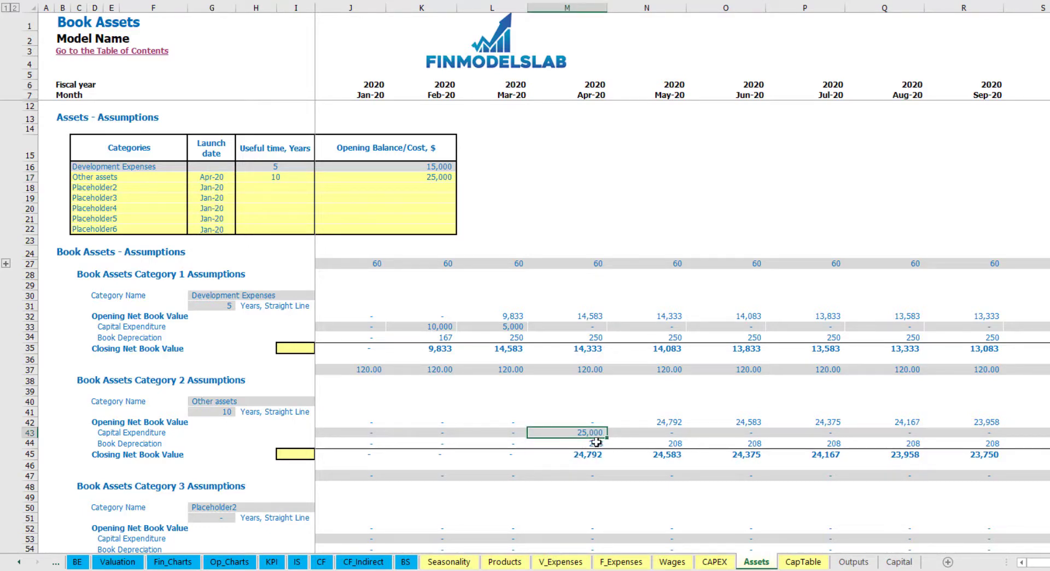
left_click_drag(601, 444, 808, 441)
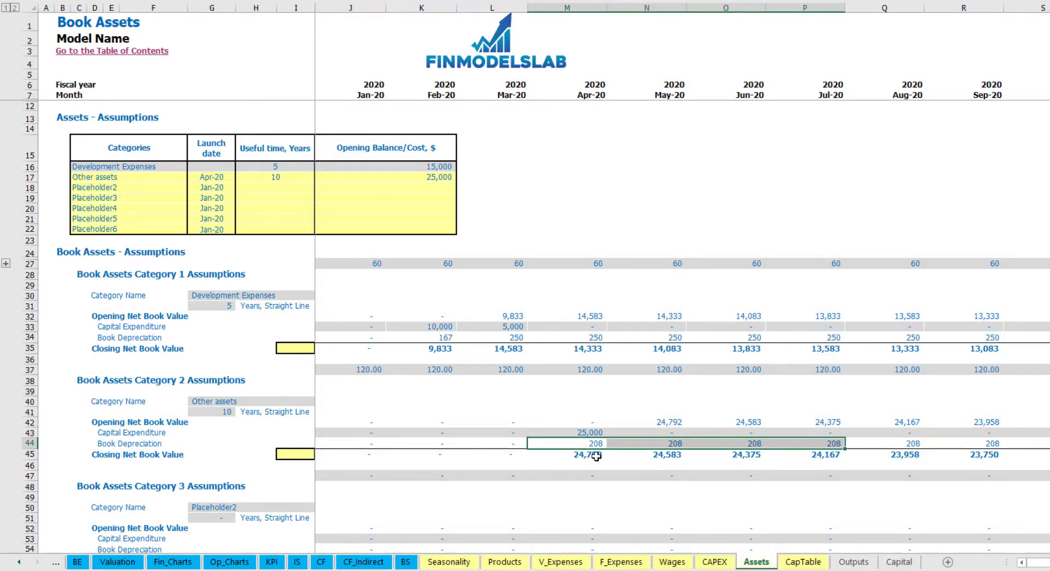
left_click_drag(581, 459, 857, 454)
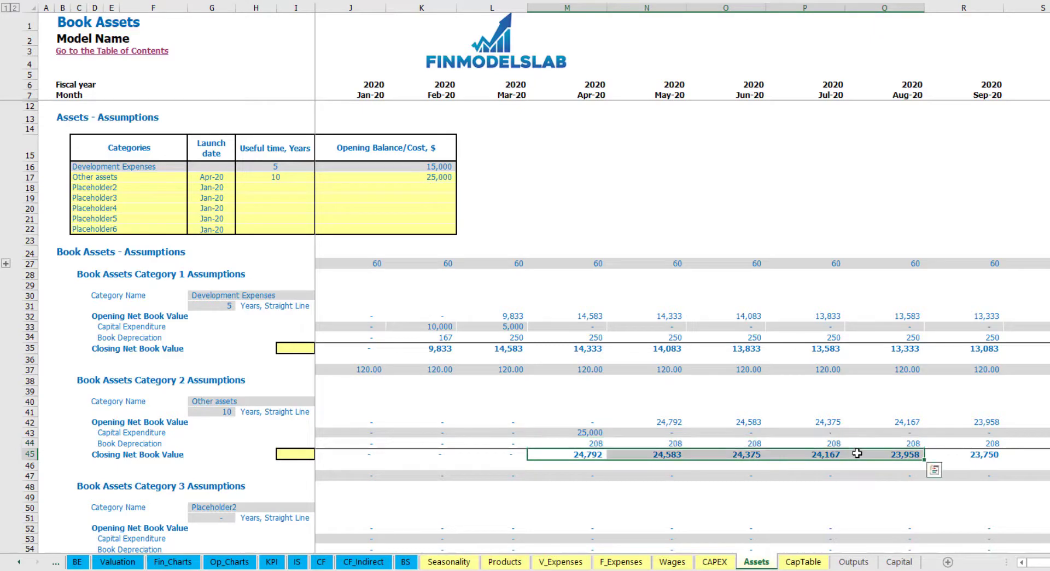
Step: Review the income statement, the cash flow statement, and the balance sheet's Fixed Assets, CAPEX Prepayment and CAPEX Payable rows
left_click(297, 561)
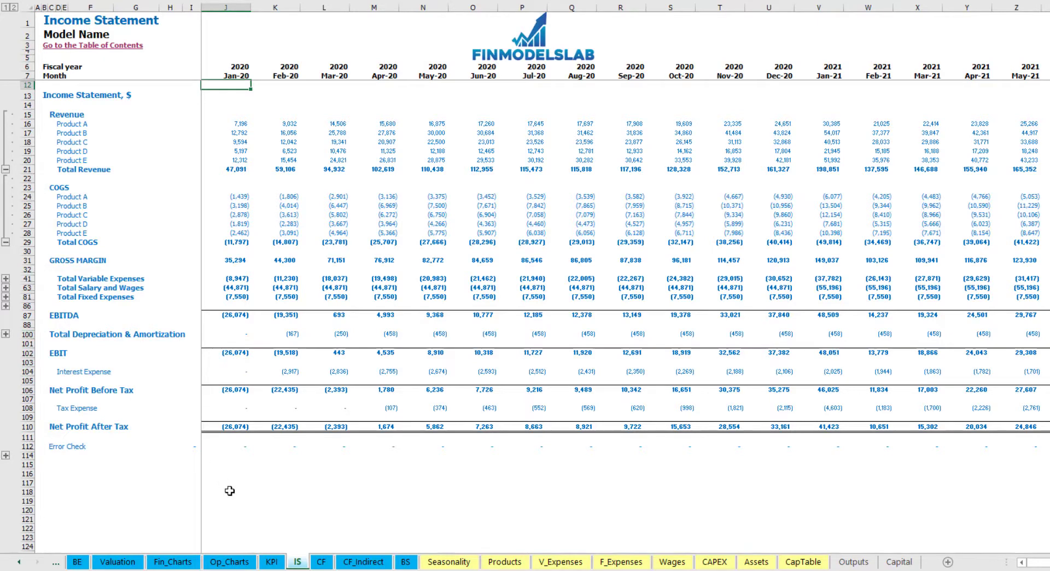
left_click(321, 562)
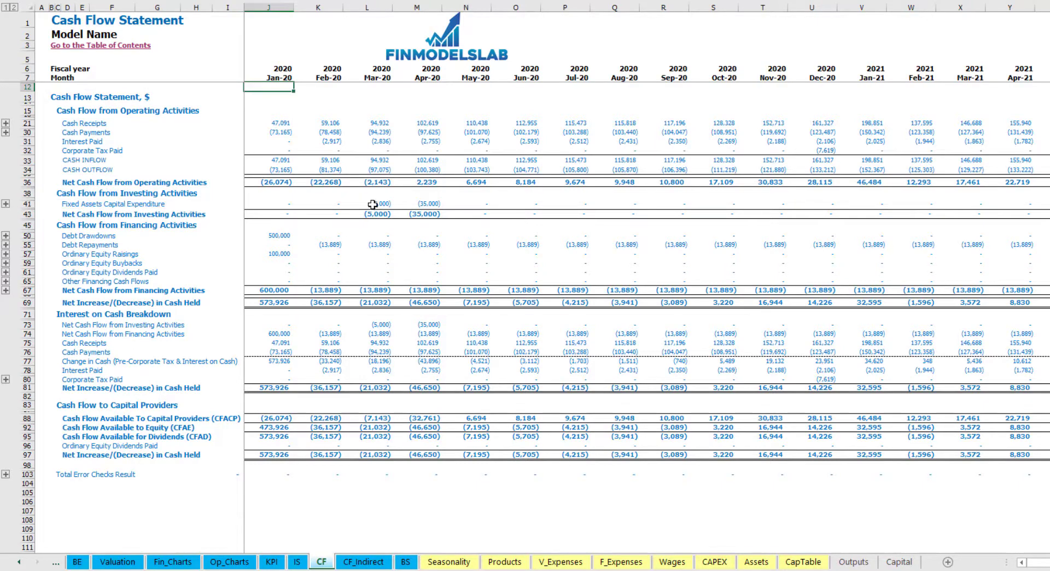
left_click(405, 562)
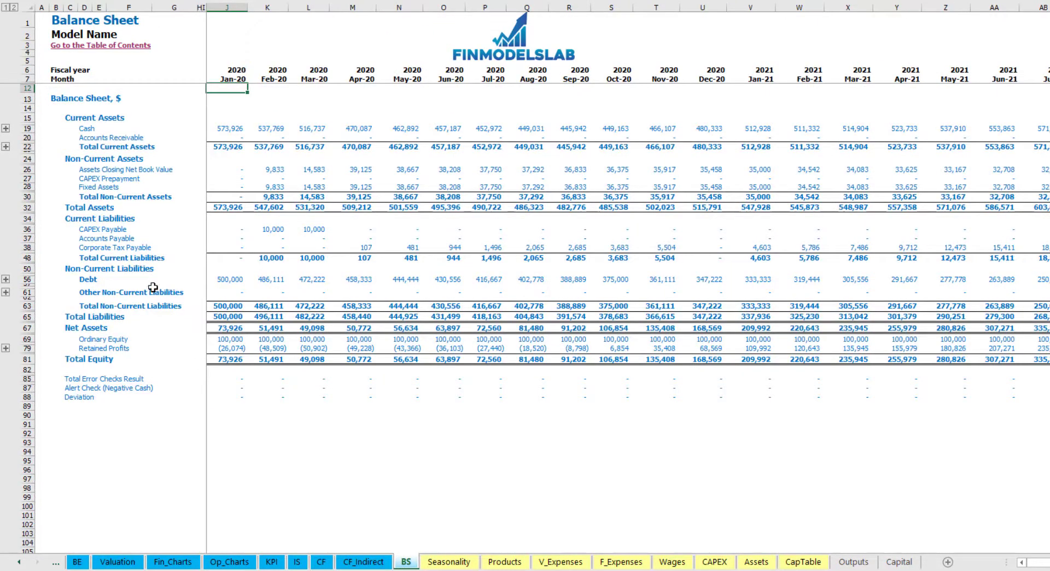
left_click(29, 187)
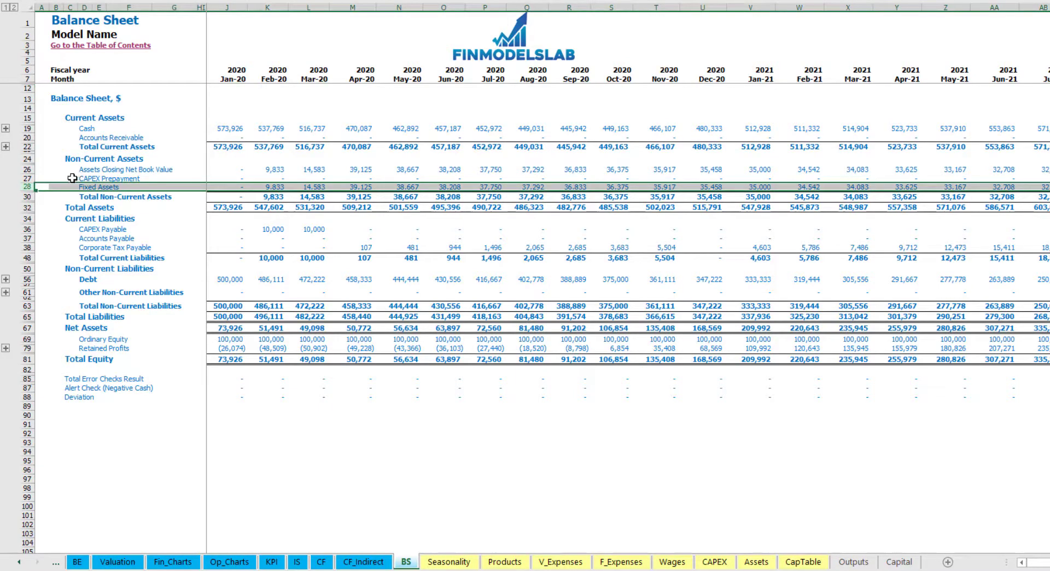
left_click(25, 179)
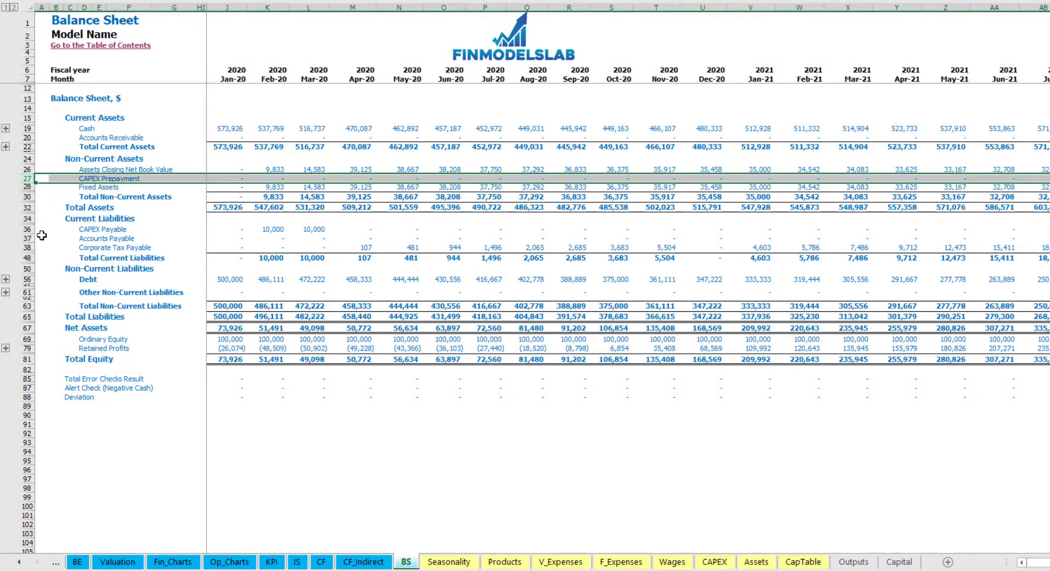
left_click(29, 229)
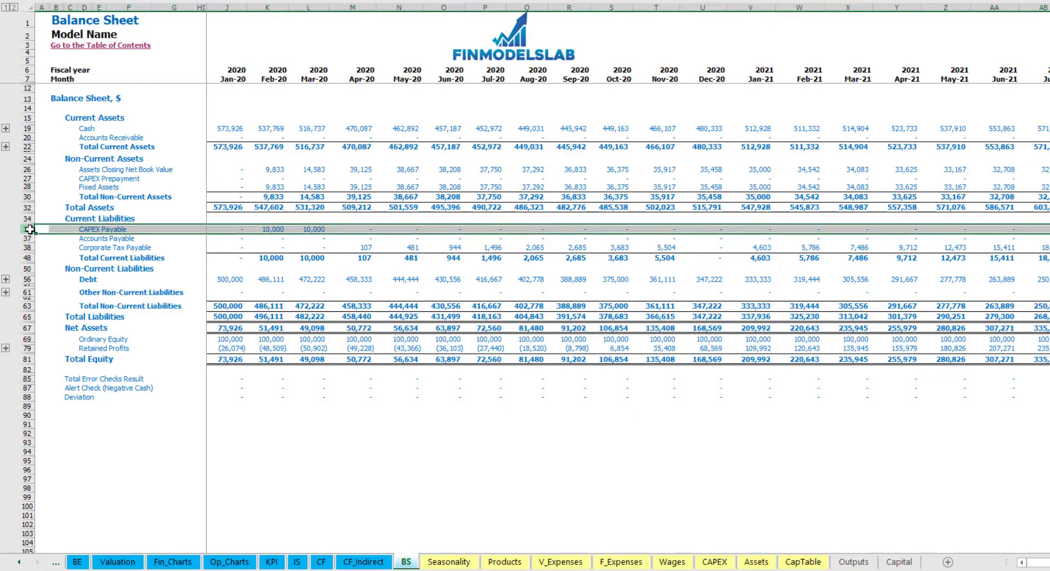
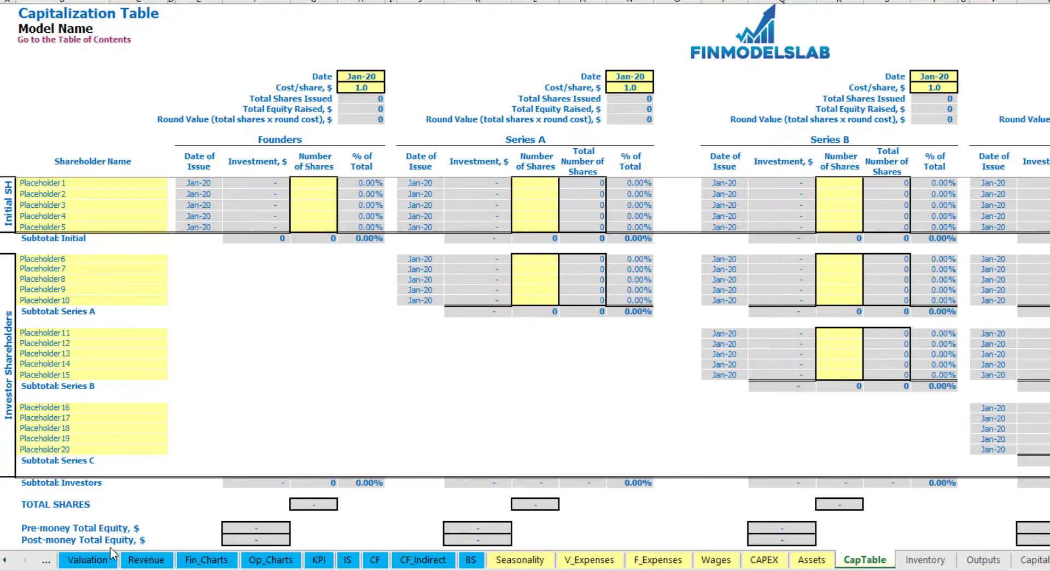
Step: Rename the first two initial shareholders in the capitalization table as Founder 1 and Founder 2
left_click(46, 181)
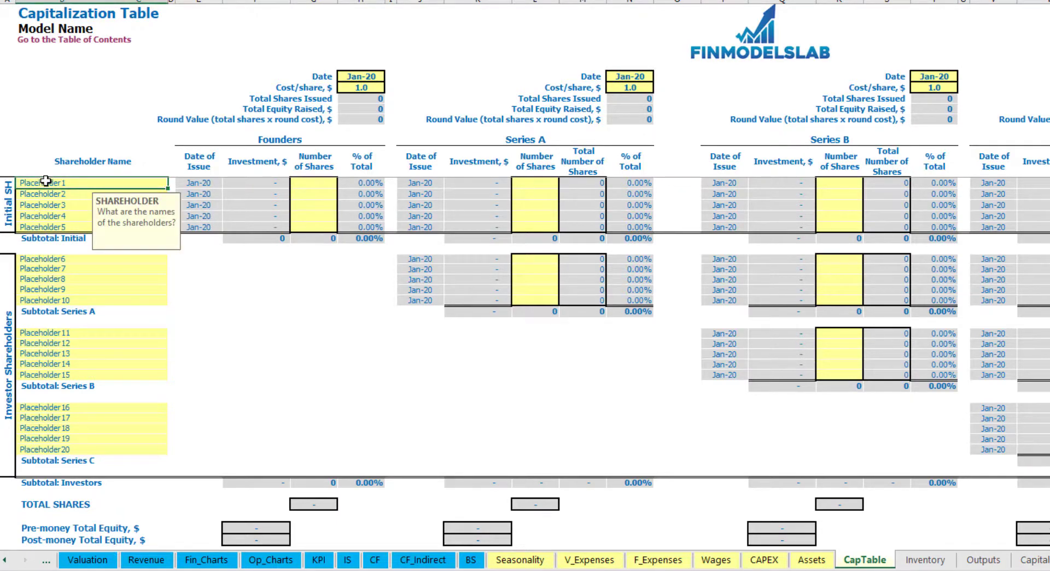
type("Founder 1")
key("Return")
key("Up")
key("ctrl+c")
key("Down")
key("ctrl+v")
key("F2")
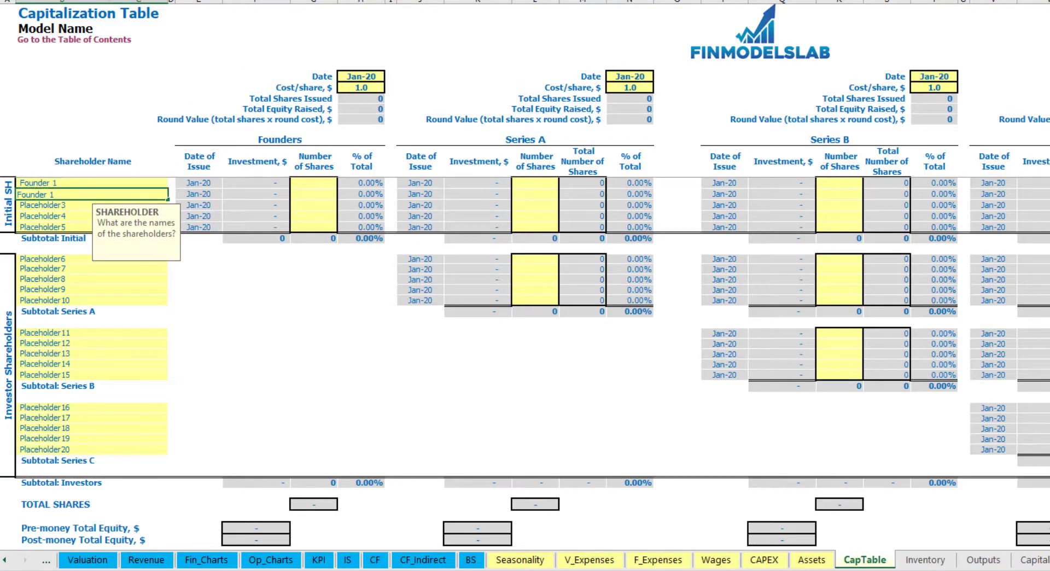
type("2")
key("Return")
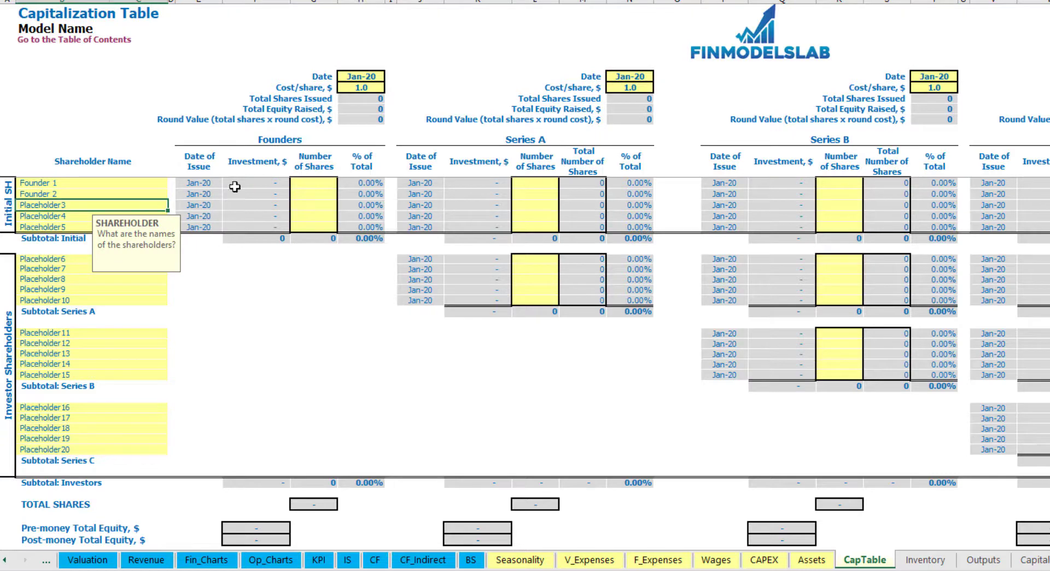
Step: Set the number of shares in the Founders round to 10,000 for Founder 1 and 20,000 for Founder 2
left_click(114, 184)
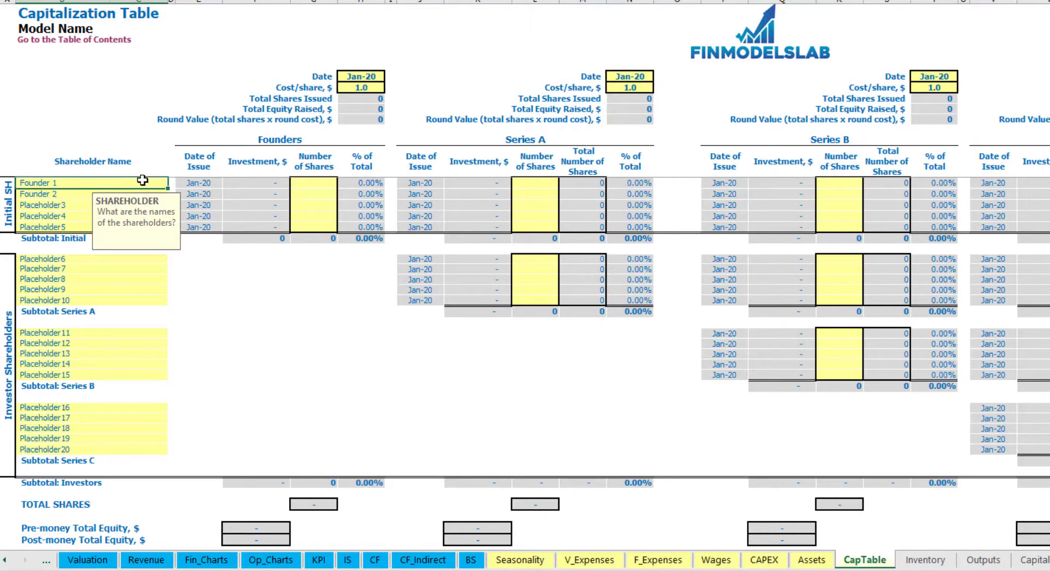
left_click(319, 185)
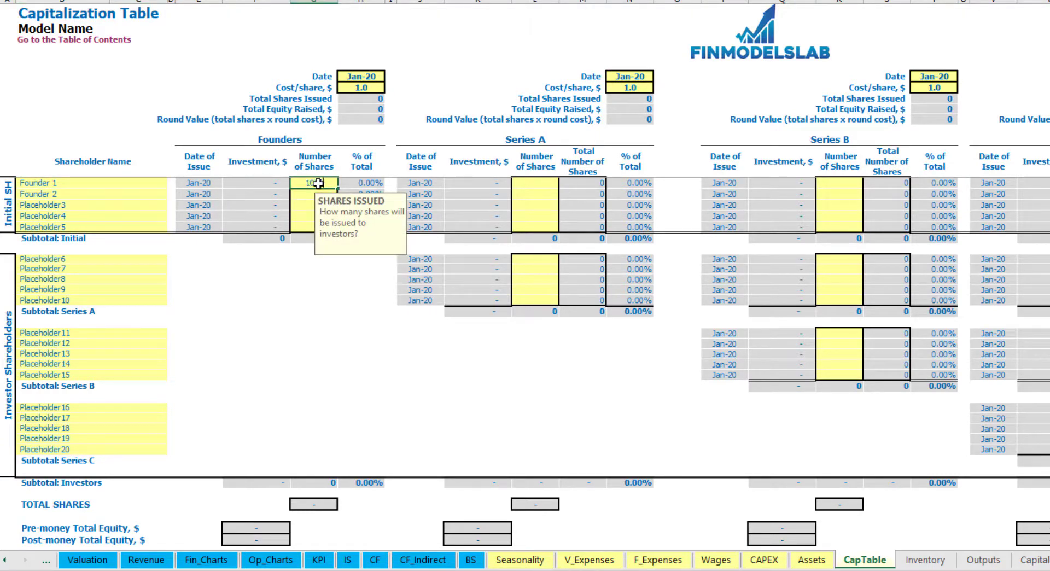
type("10,000")
key("Return")
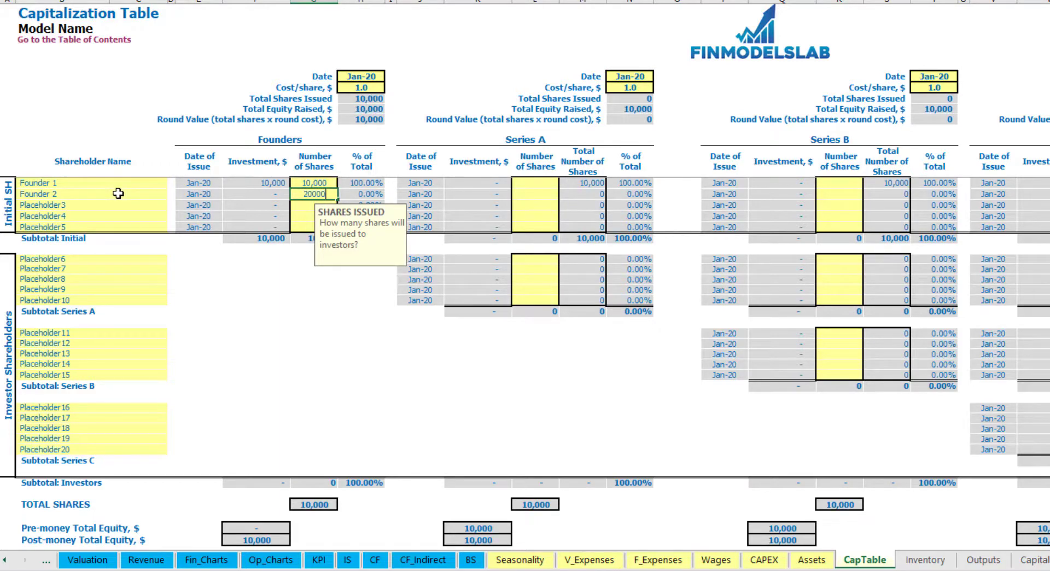
left_click(359, 78)
Step: Set the Founders round's cost per share to 2 and its date to Feb-20
left_click(348, 89)
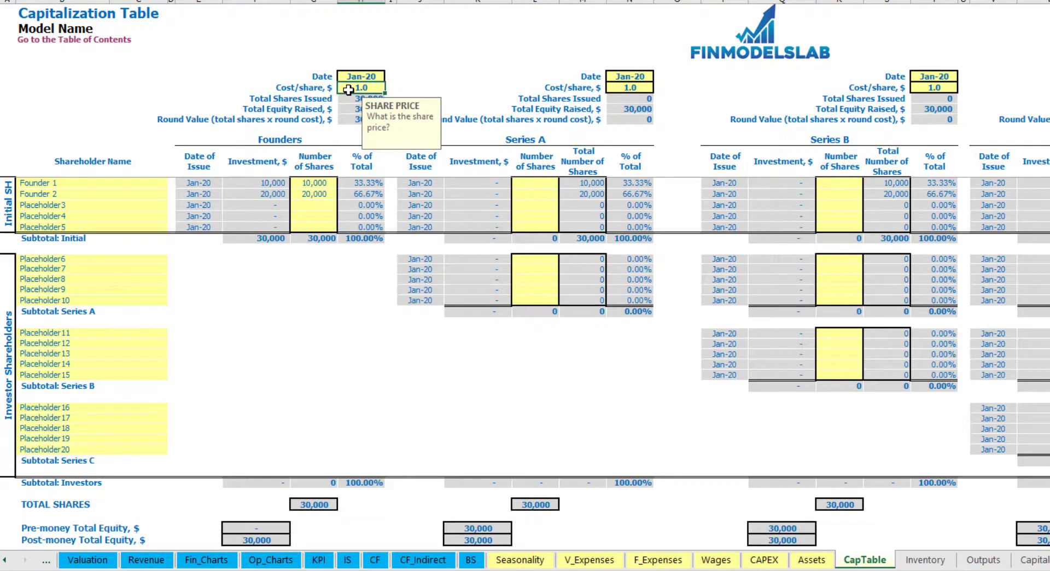
key("BackSpace")
type("2")
key("Return")
left_click(357, 78)
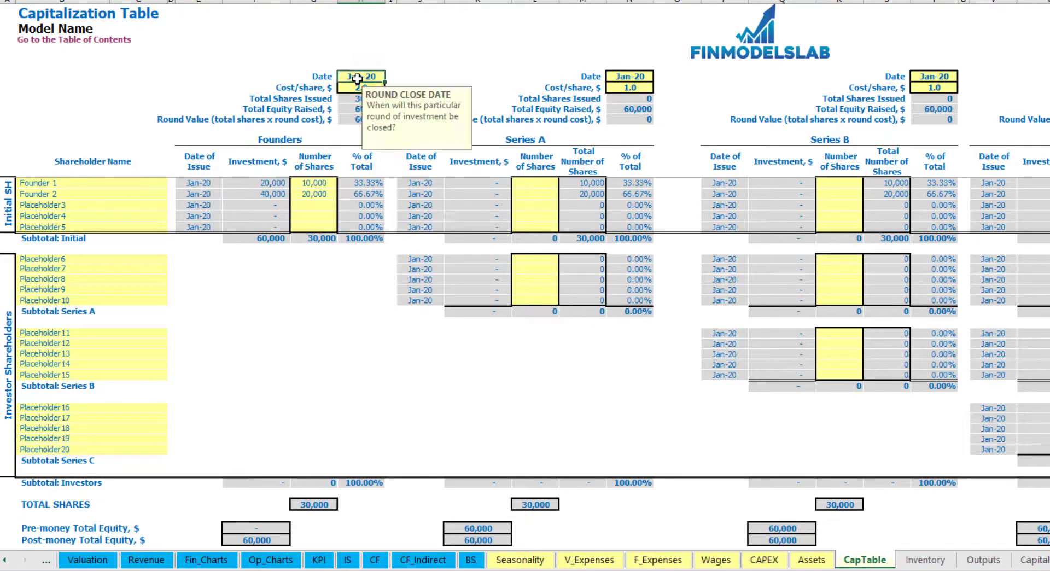
left_click(391, 77)
left_click(353, 99)
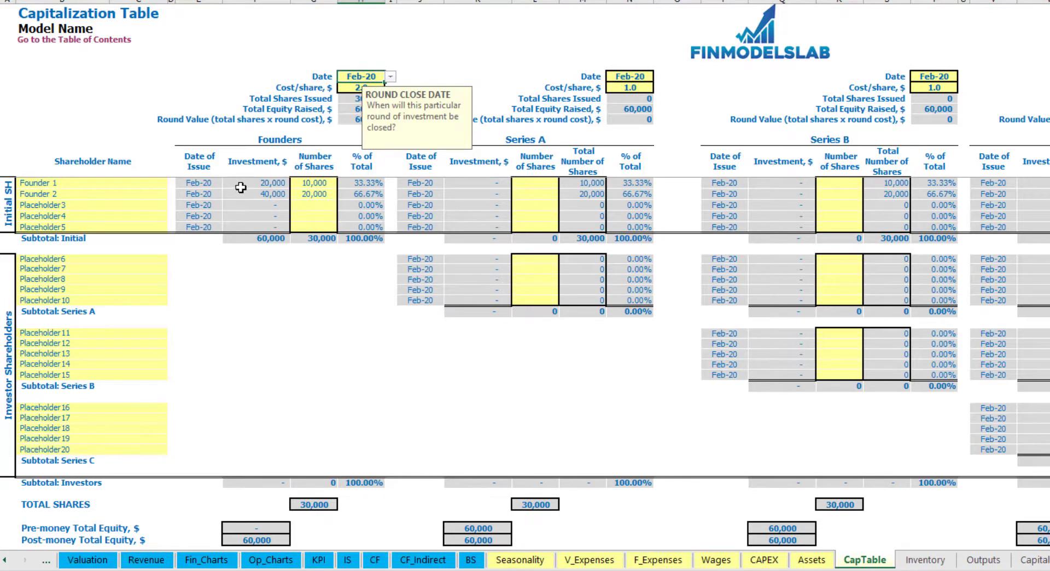
Step: Check the founders' investments, the initial subtotal, the post-money total equity and Founder 1's percentage of total
left_click(262, 185)
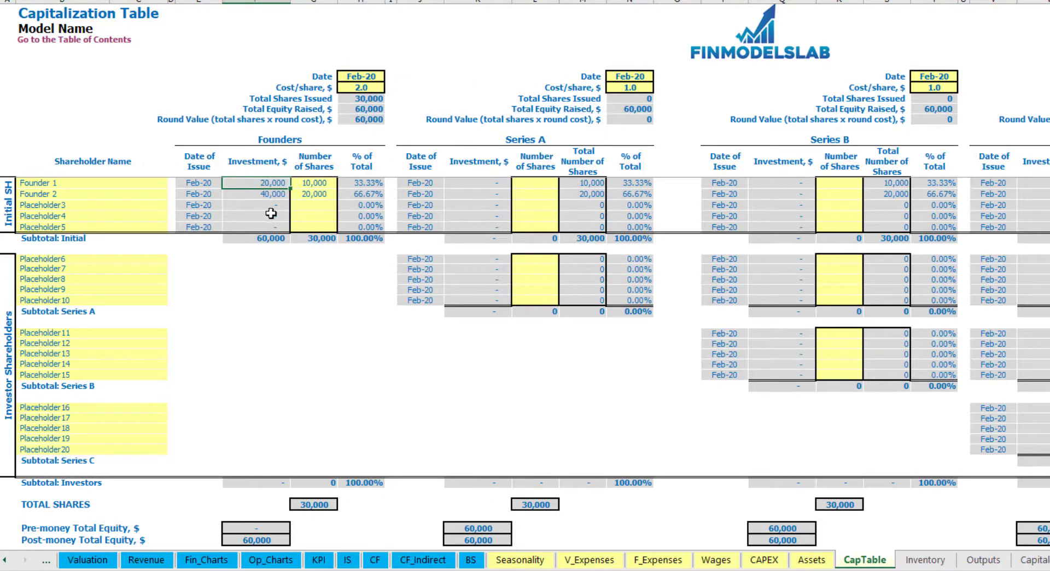
left_click(262, 194)
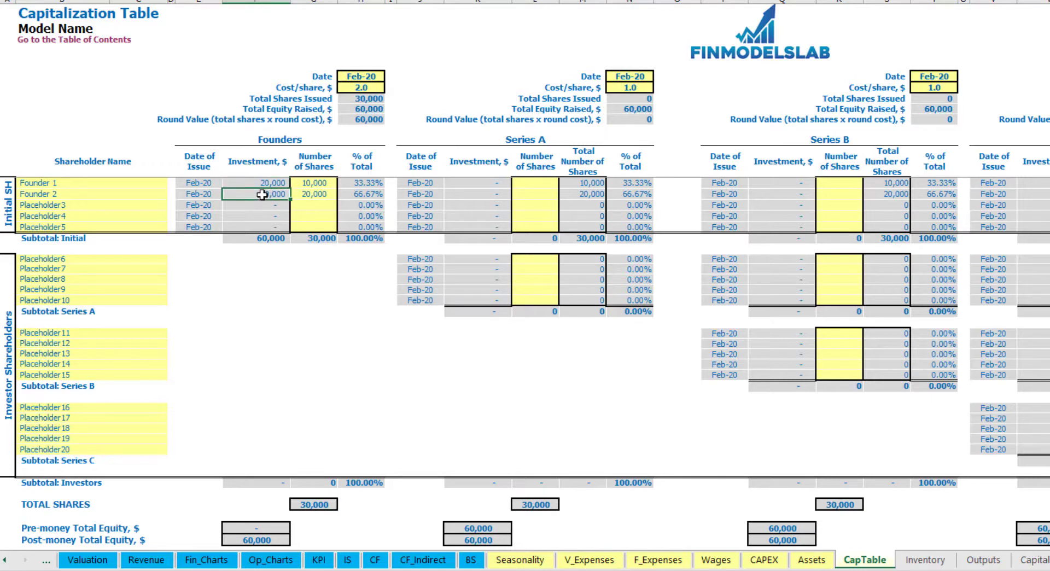
left_click(263, 238)
left_click(1, 540)
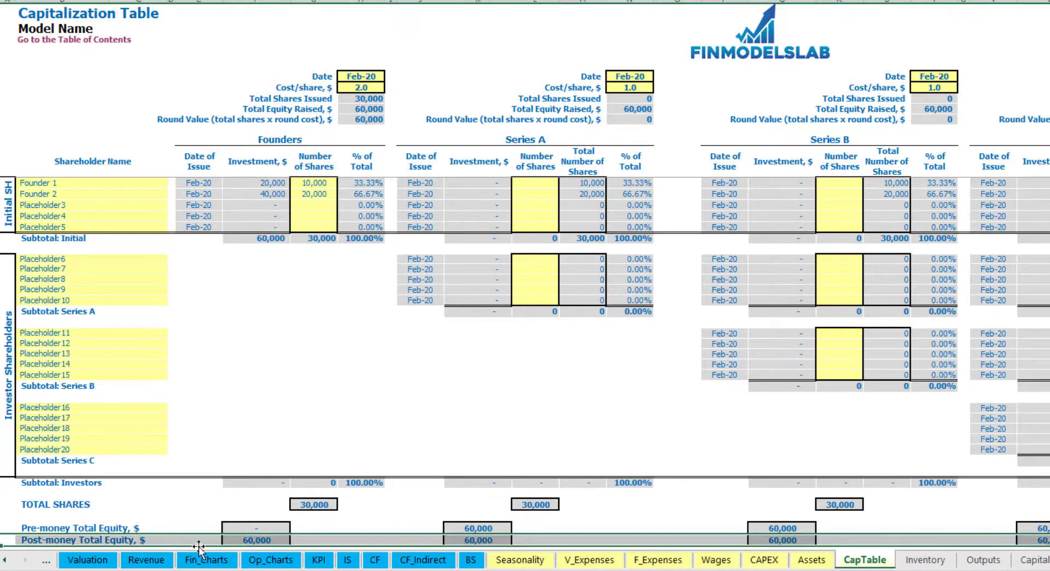
left_click(371, 185)
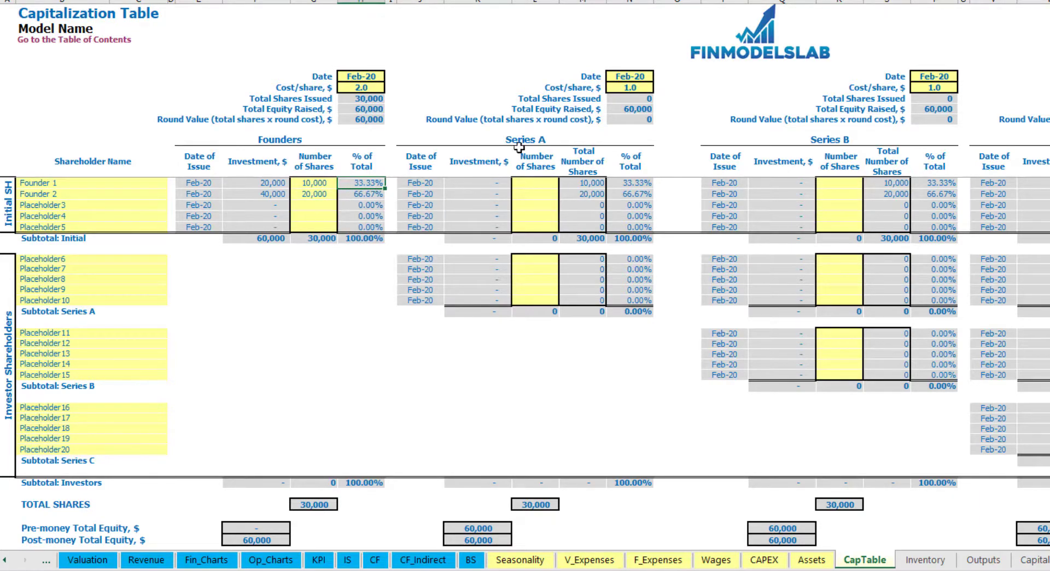
Step: Rename the first Series A investor shareholder, Placeholder6, as Investor 1
mouse_move(130, 262)
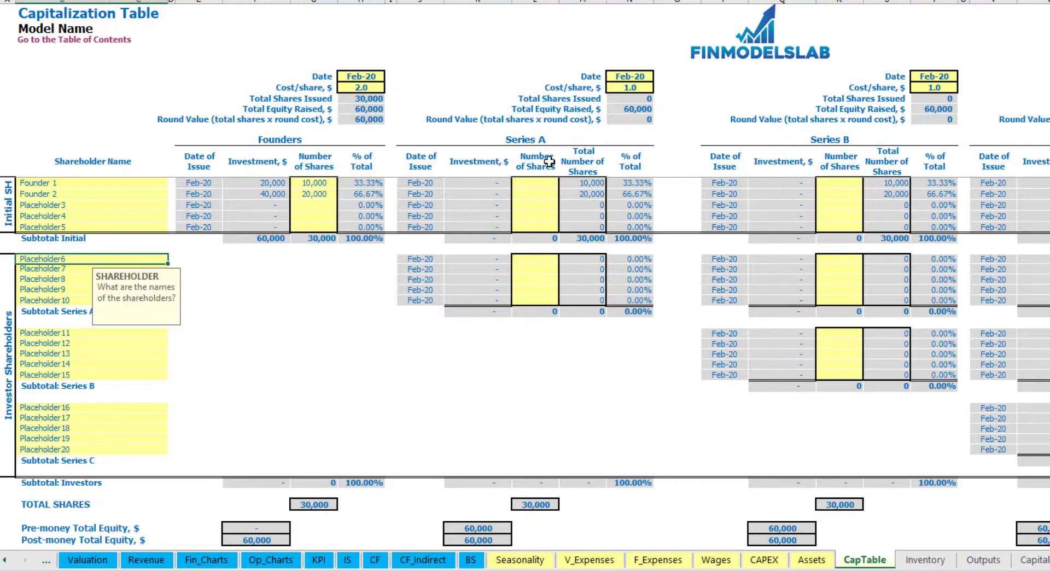
left_click(553, 143)
left_click(71, 262)
key("BackSpace")
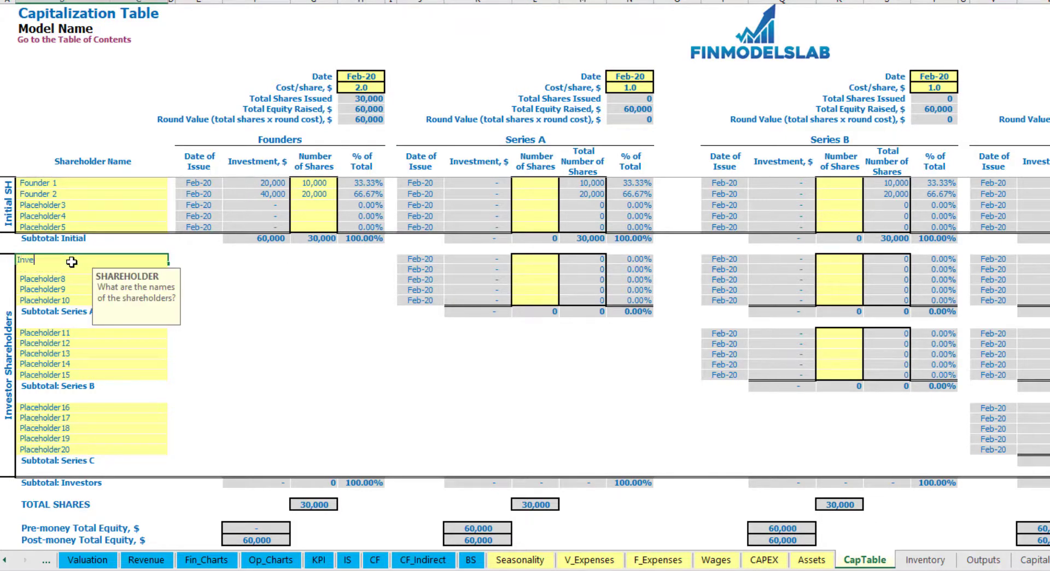
key("Return")
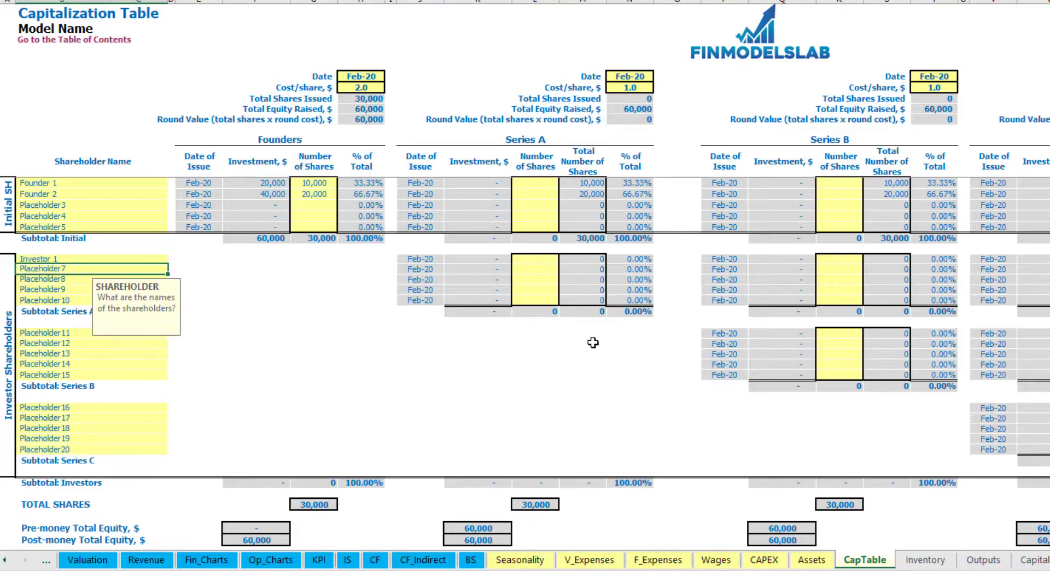
Step: Set the Series A round's date to May-20 and its cost per share to 5
left_click(646, 75)
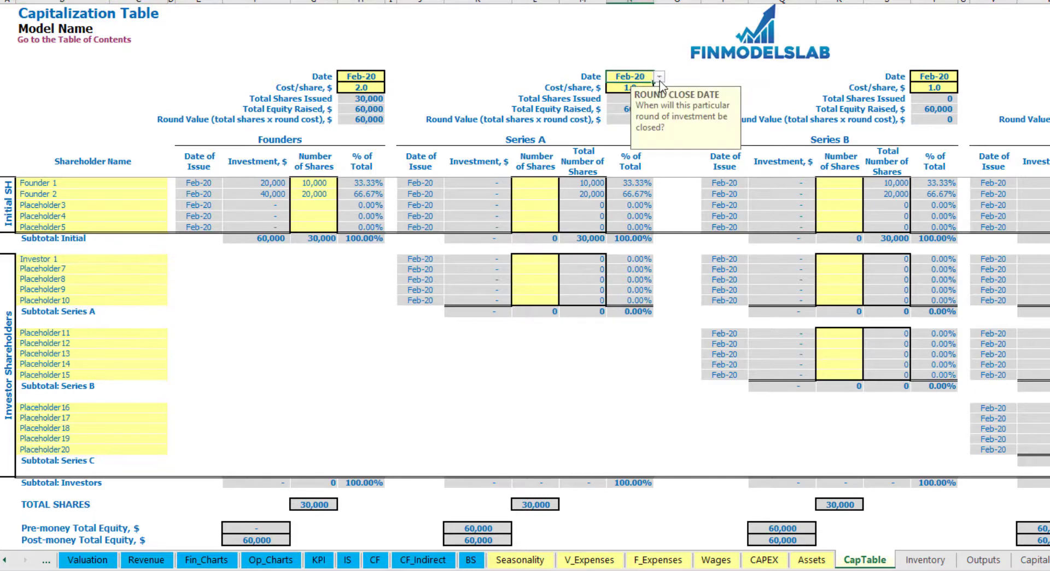
left_click(660, 77)
left_click(629, 113)
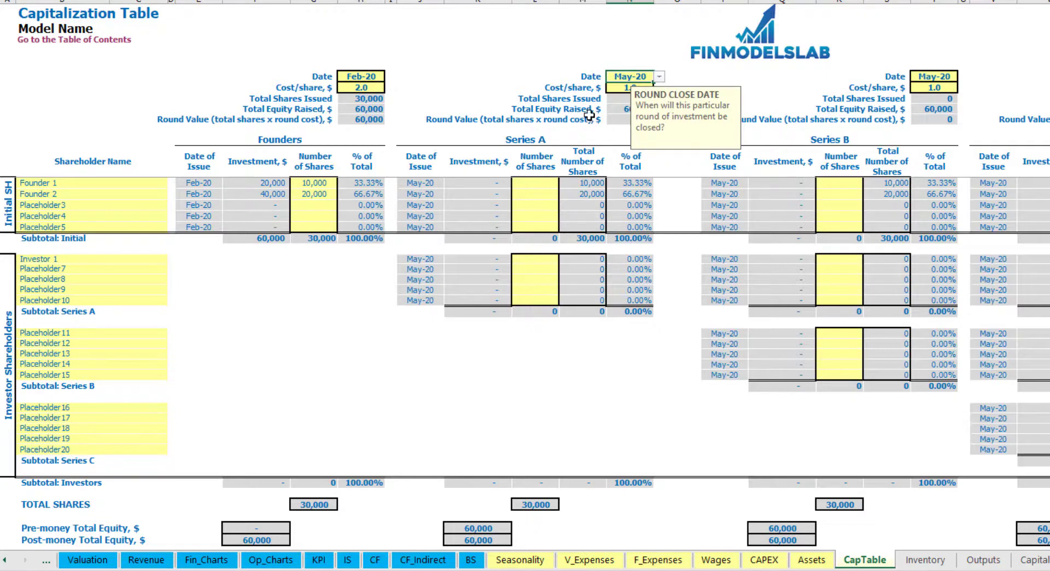
left_click(624, 86)
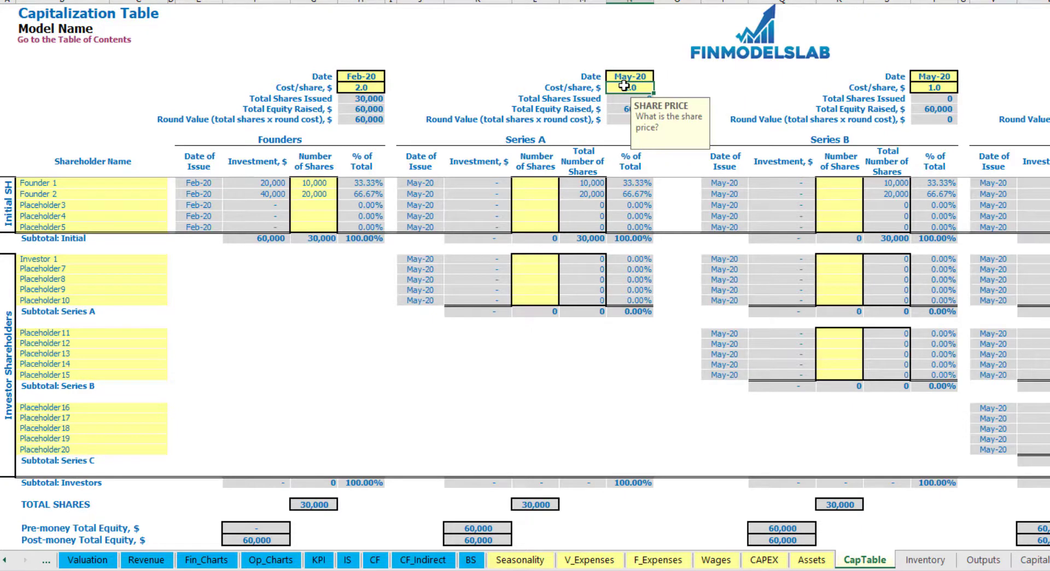
type("5")
Step: Set Investor 1's number of shares in the Series A round to 1,000
left_click(534, 257)
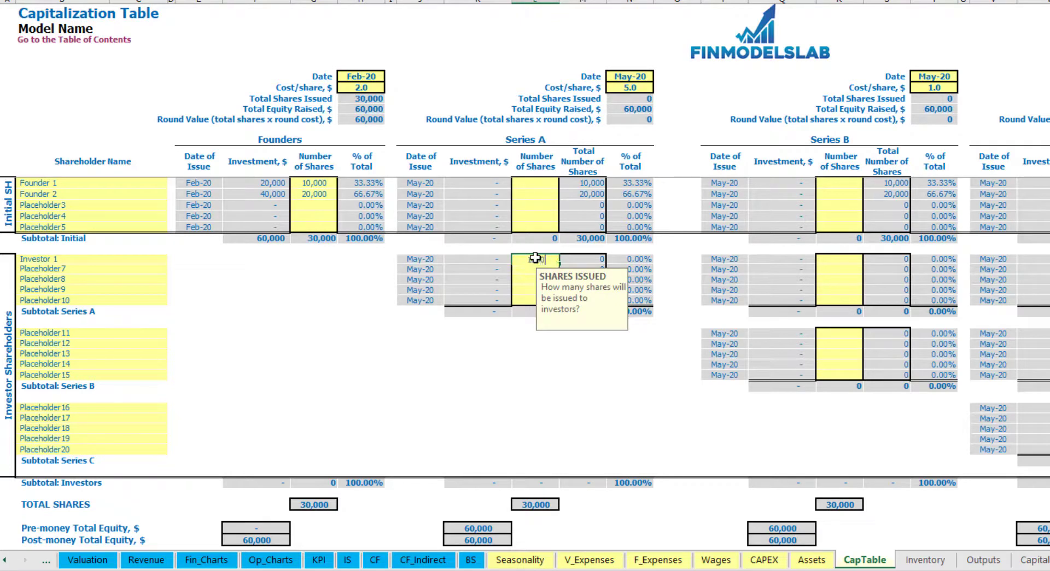
type("1000")
left_click(479, 363)
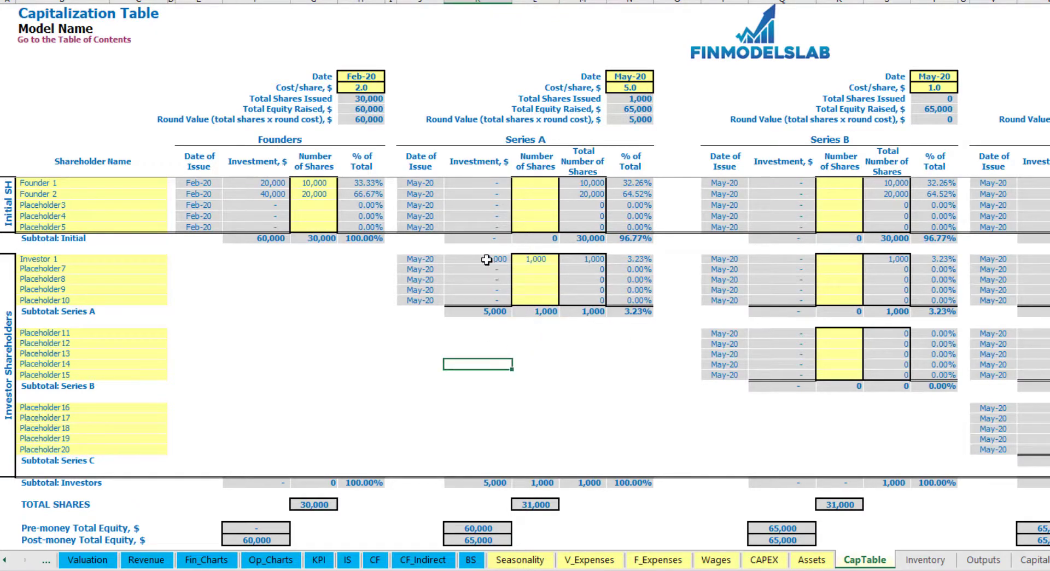
Step: Check Investor 1's Series A investment and percentage of total, and the round's pre-money and post-money total equity
left_click(486, 260)
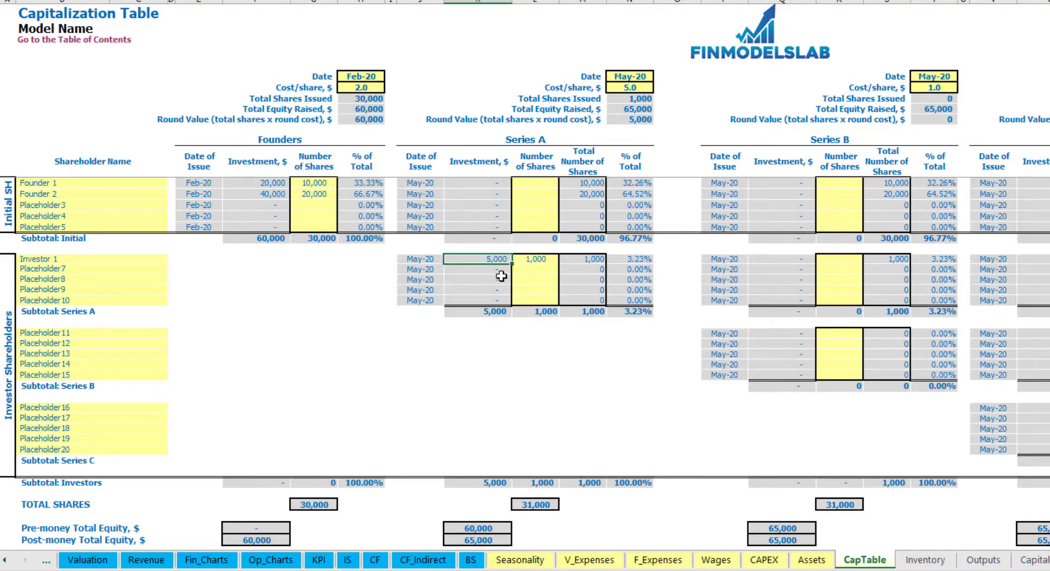
left_click(467, 526)
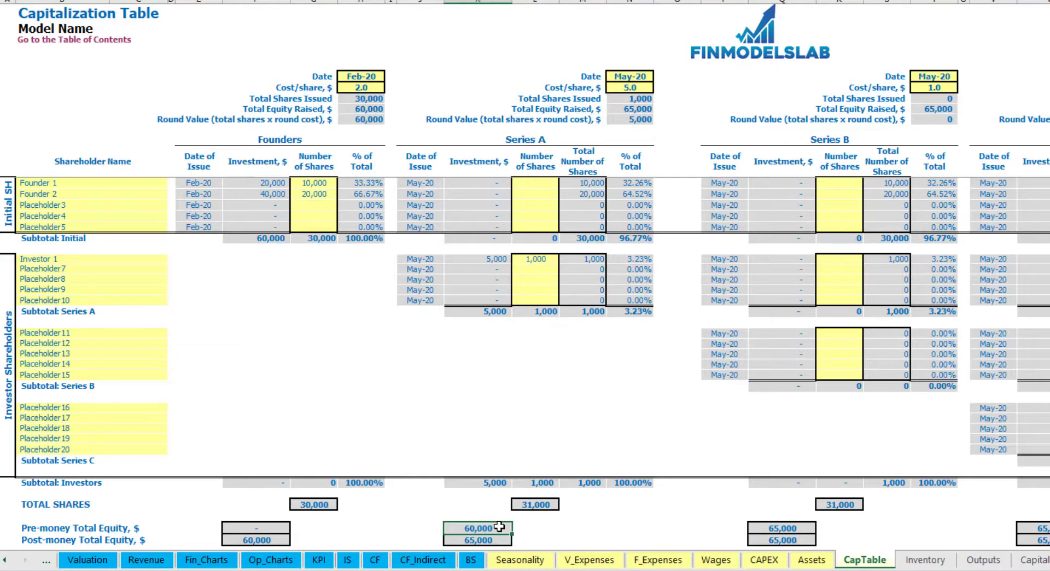
key("Down")
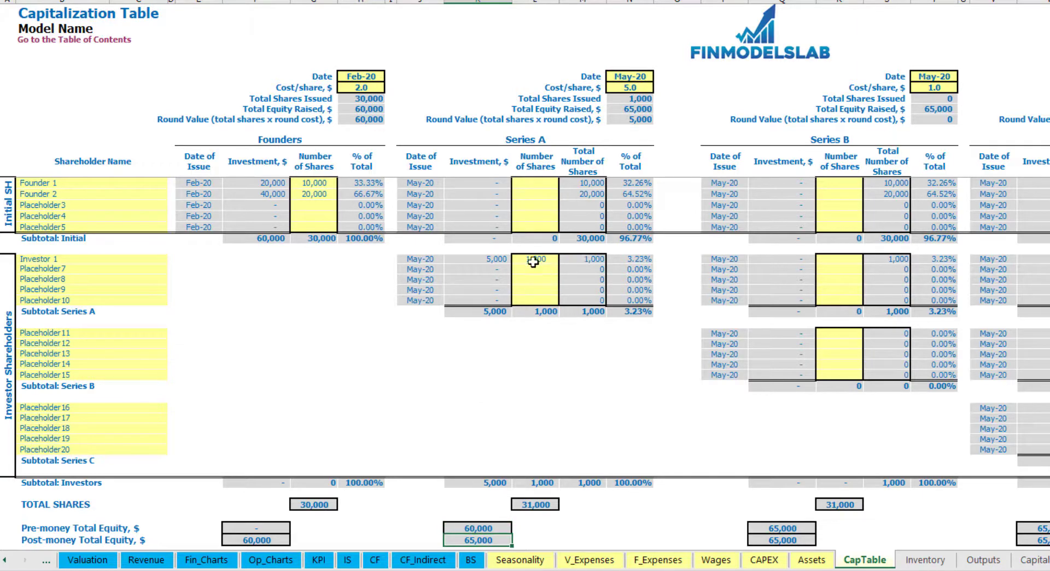
left_click(619, 258)
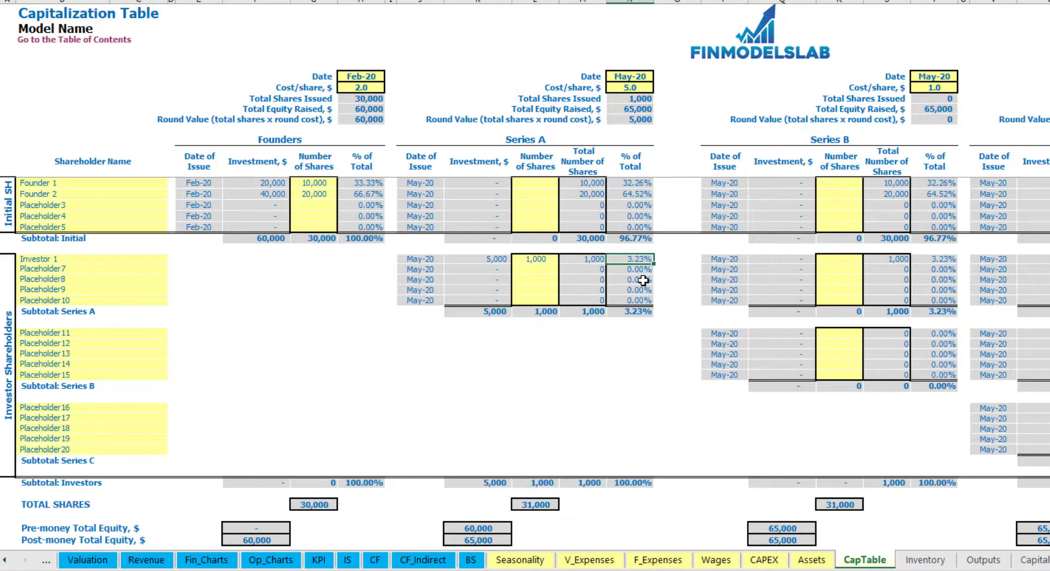
Step: Check Founder 1's and Founder 2's percentages of total in the Series A round
left_click_drag(122, 182, 131, 197)
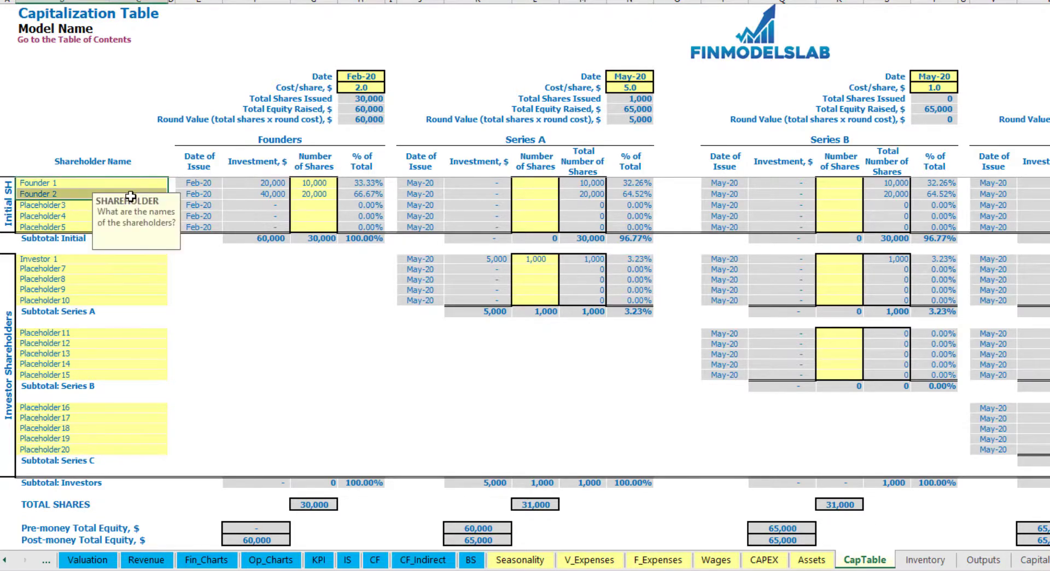
left_click_drag(631, 187, 635, 197)
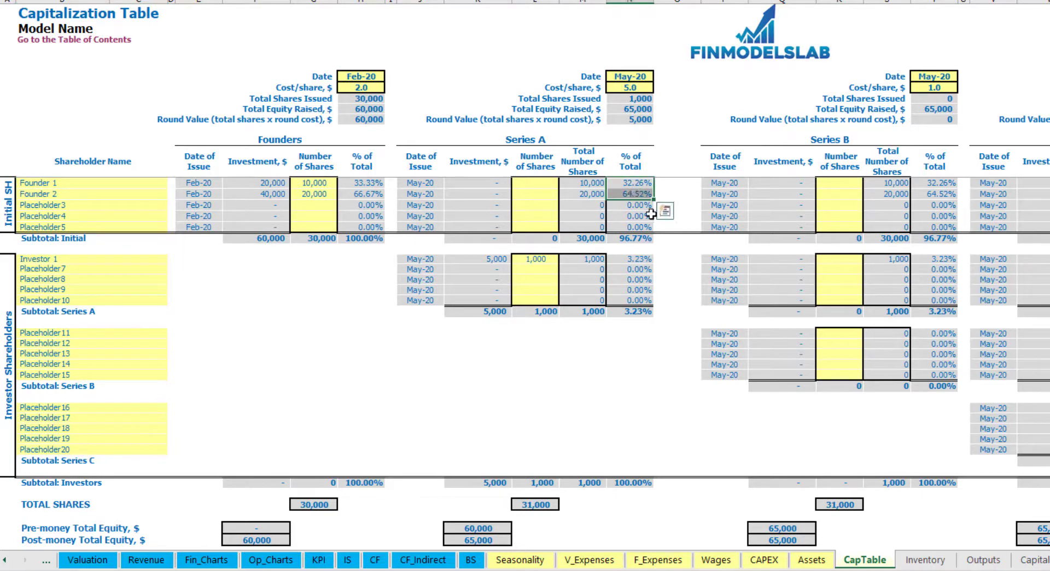
key("shift+Up")
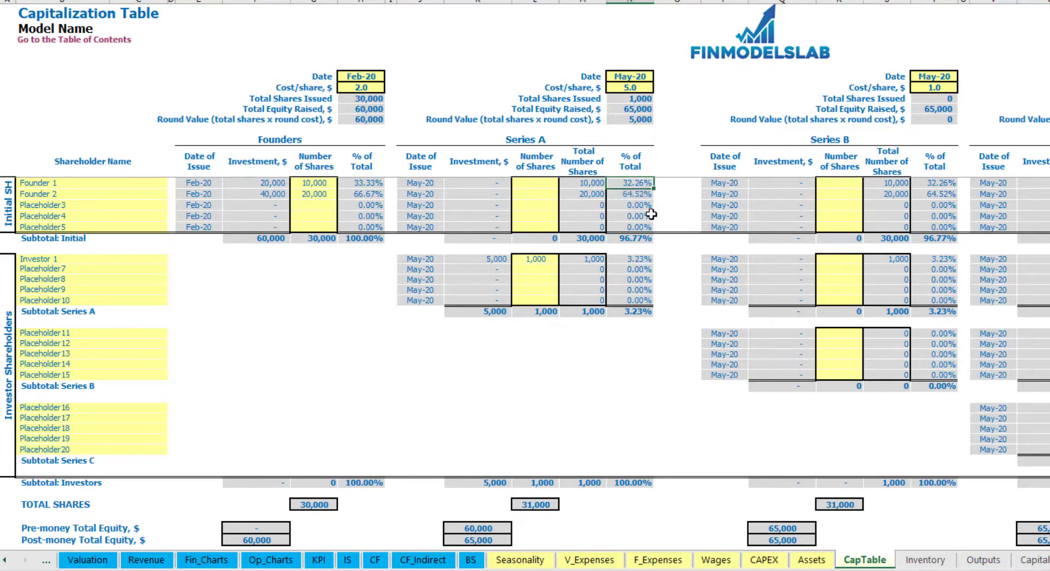
key("Down")
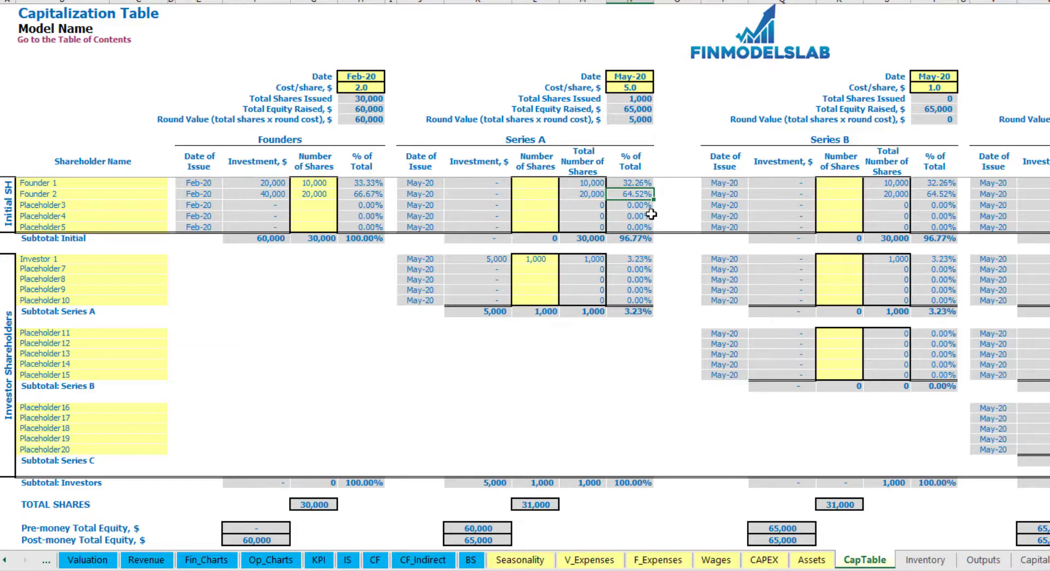
Step: Review the Series B and Series C investor shareholder rows and the Series A investors' number-of-shares cells
left_click(105, 340)
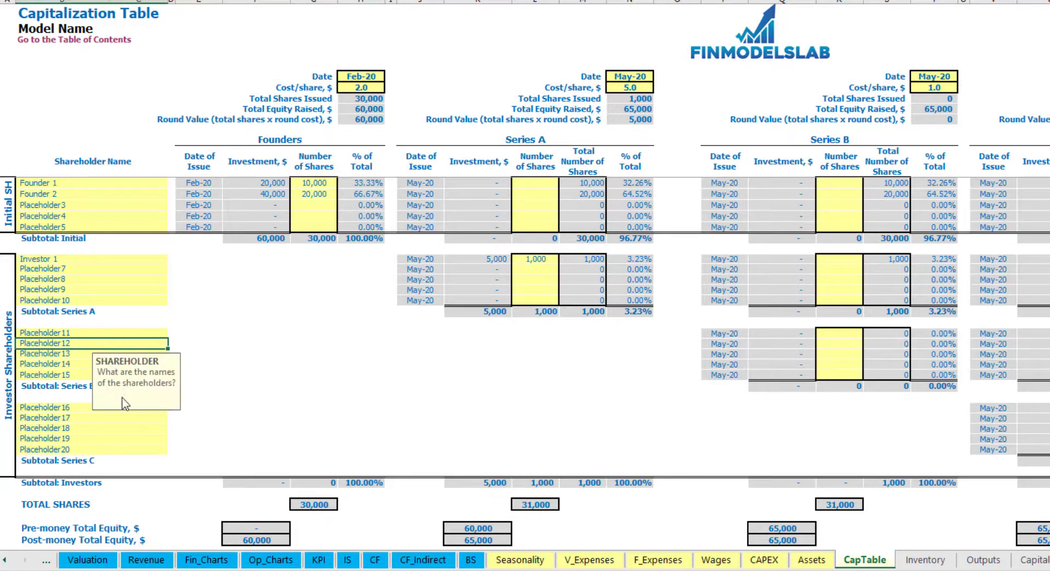
left_click(87, 410)
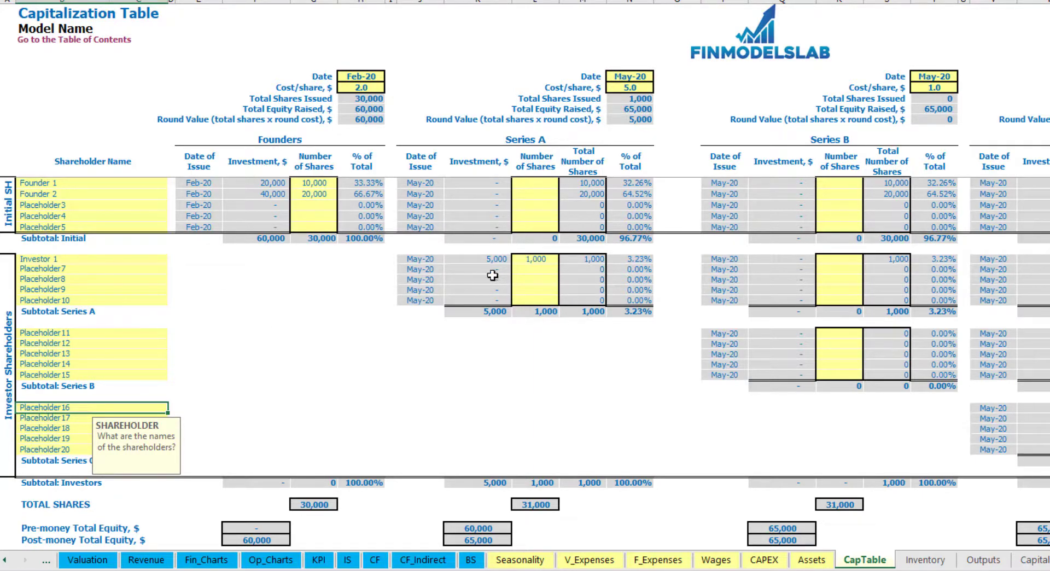
left_click_drag(540, 259, 549, 298)
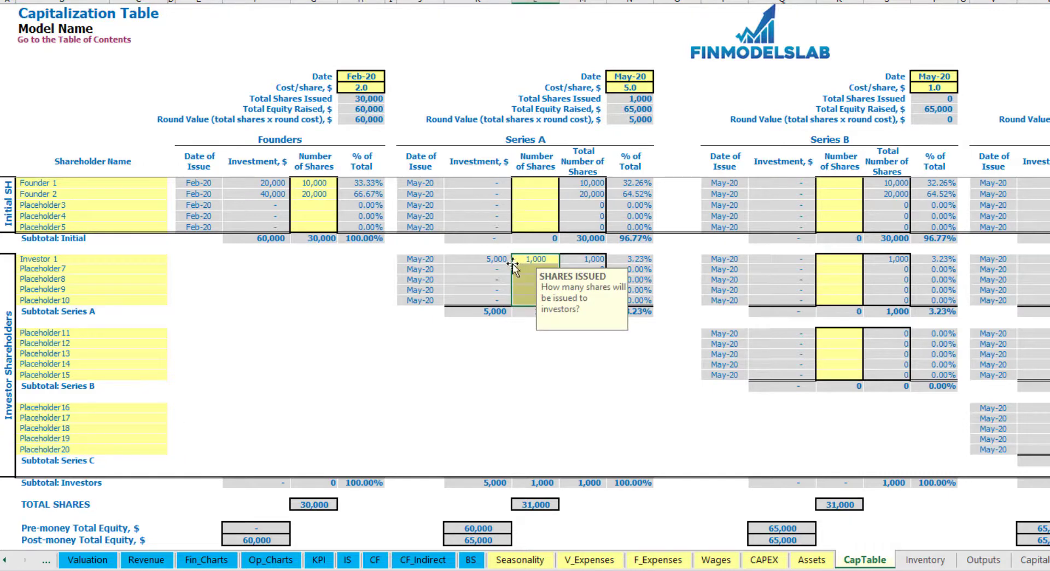
left_click(554, 355)
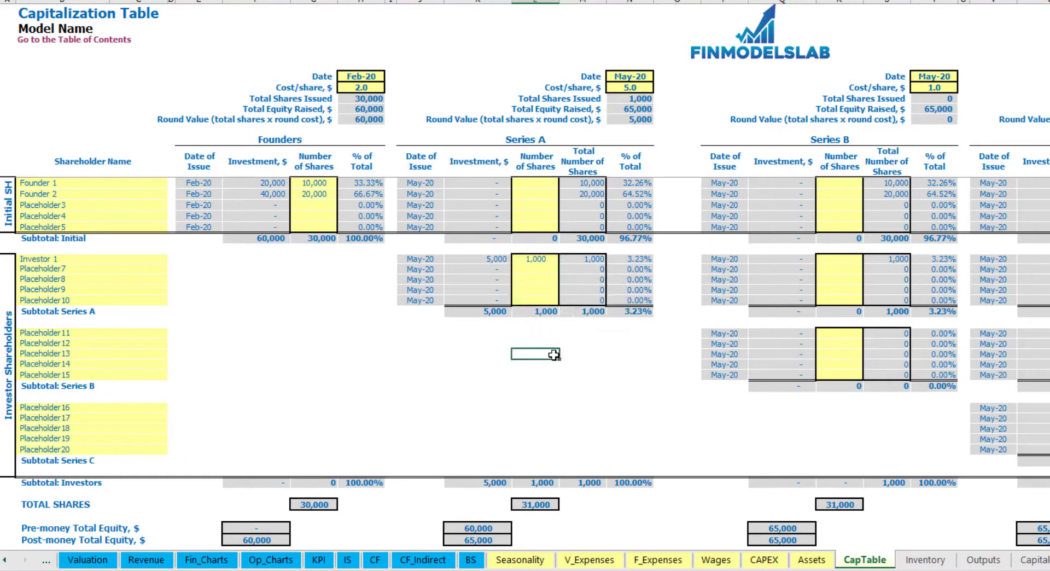
Step: Check the Feb-20 and May-20 ordinary equity raisings in the Cash Flow Statement and the Ordinary Equity row in the Balance Sheet
left_click(366, 558)
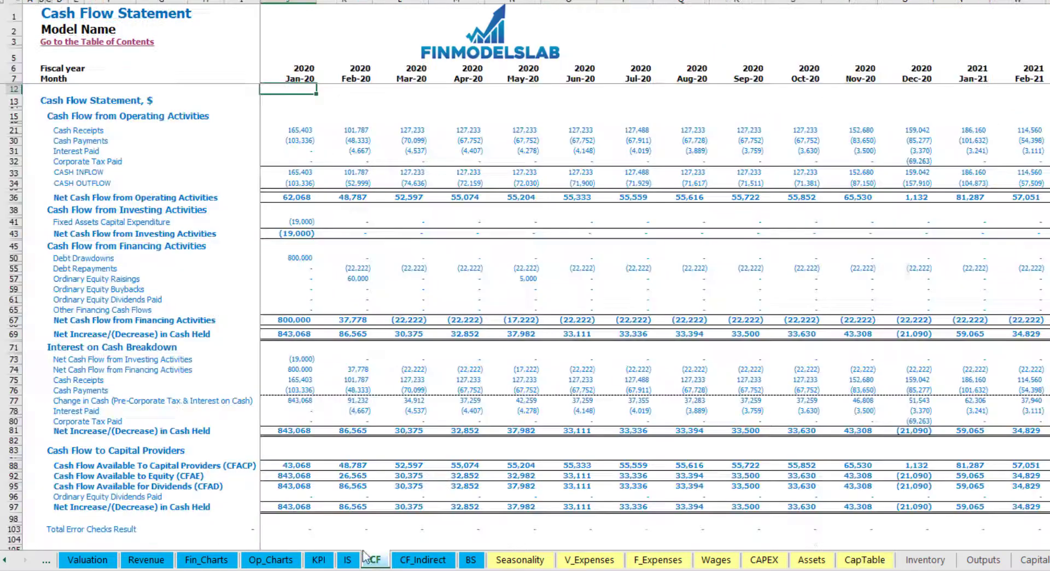
left_click(12, 279)
left_click(360, 280)
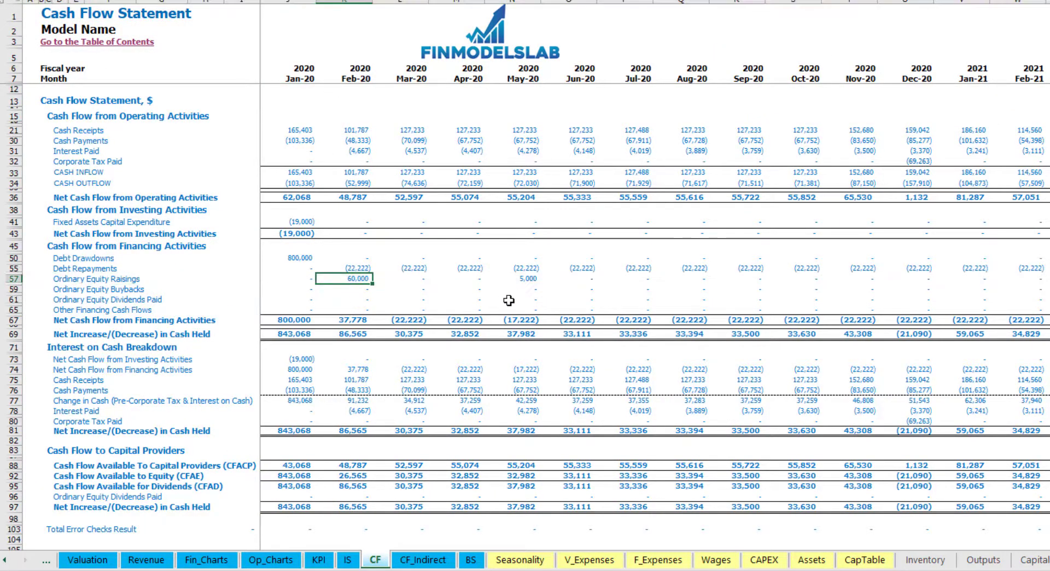
left_click(527, 278)
left_click(470, 559)
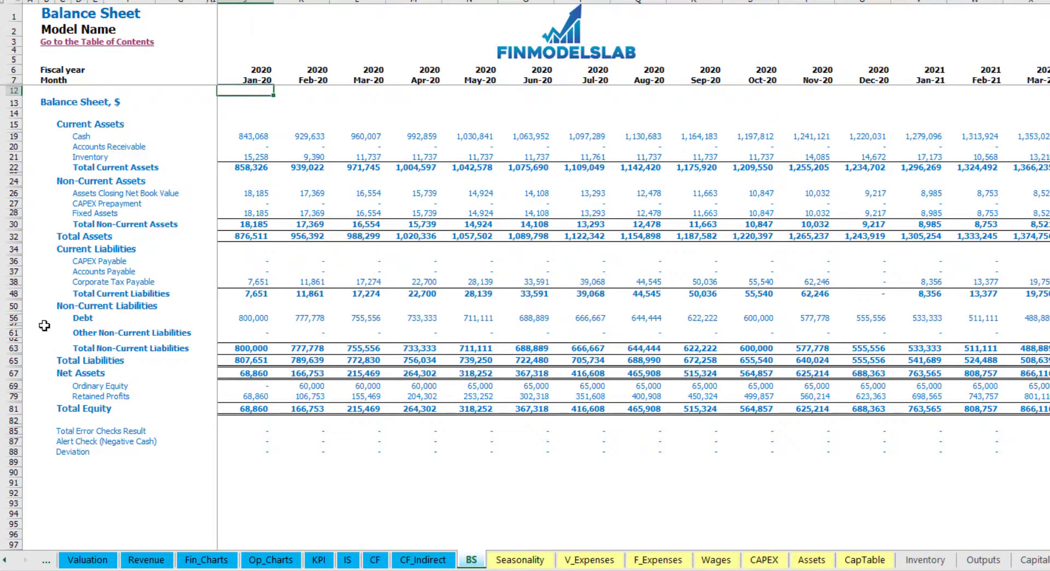
left_click(15, 385)
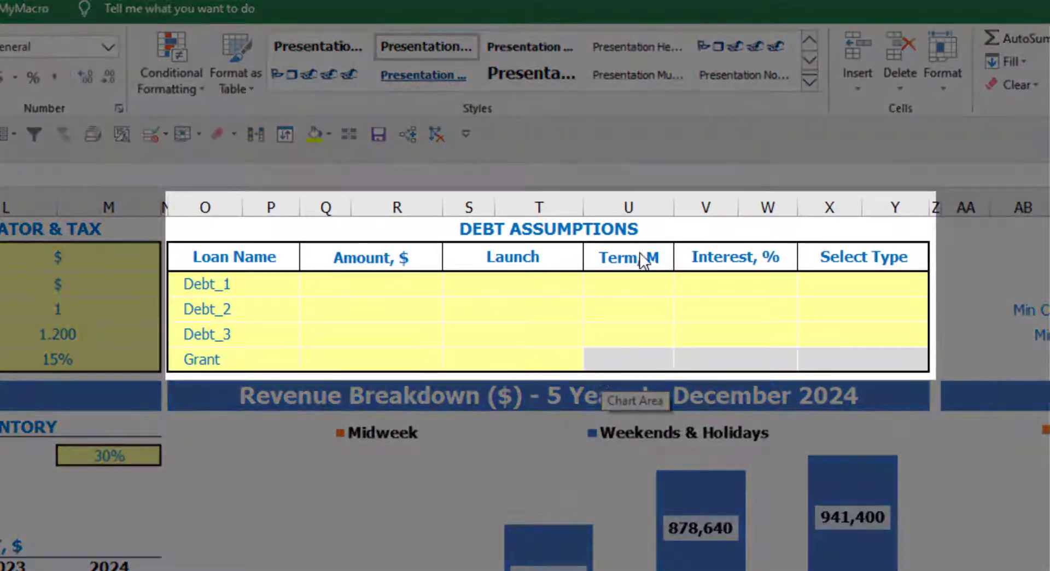
Step: Set Debt_1's repayment type to Annuity in the dashboard's Debt Assumptions
left_click(609, 229)
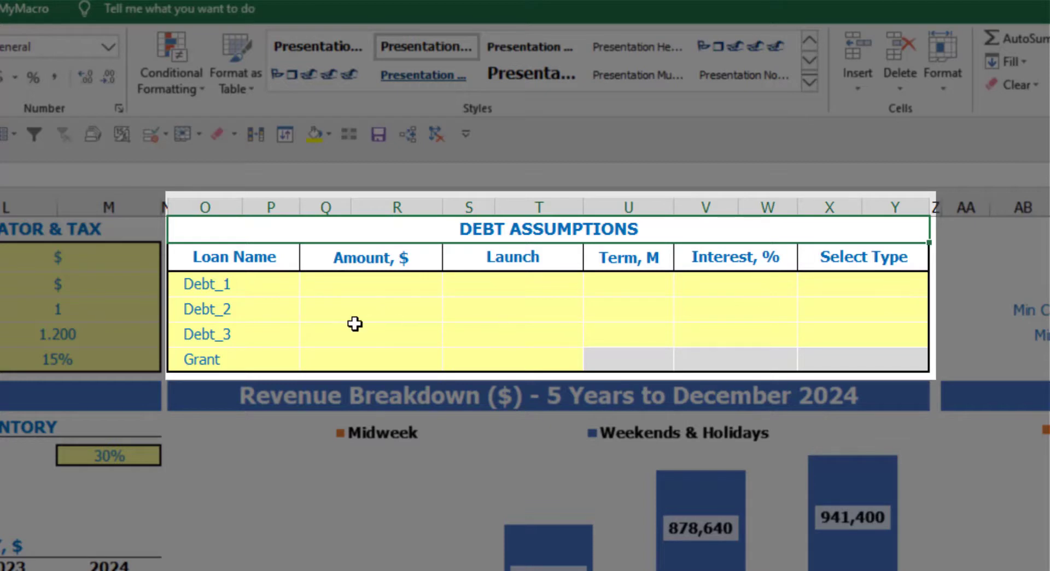
left_click(922, 282)
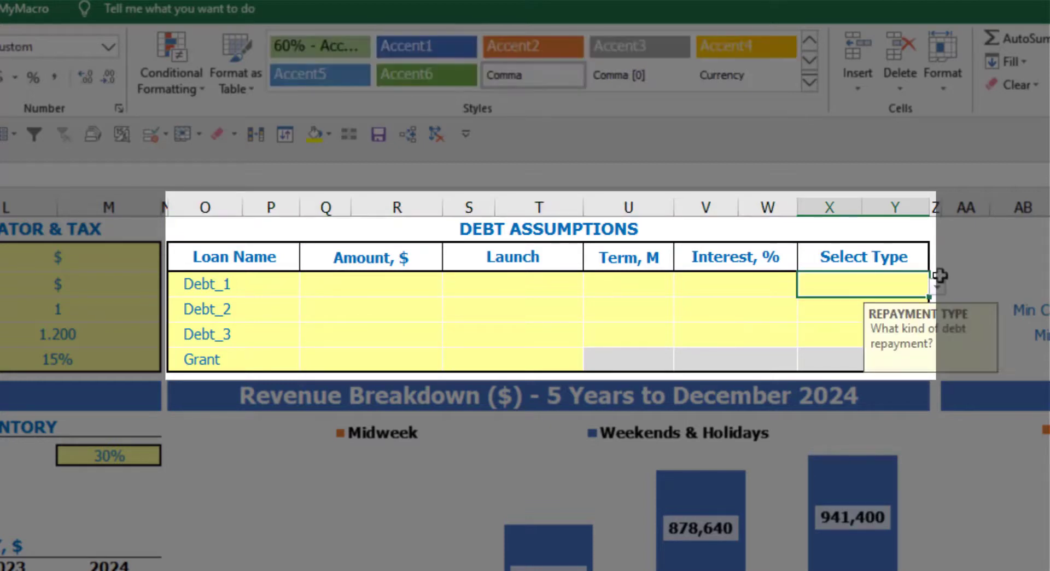
left_click(938, 288)
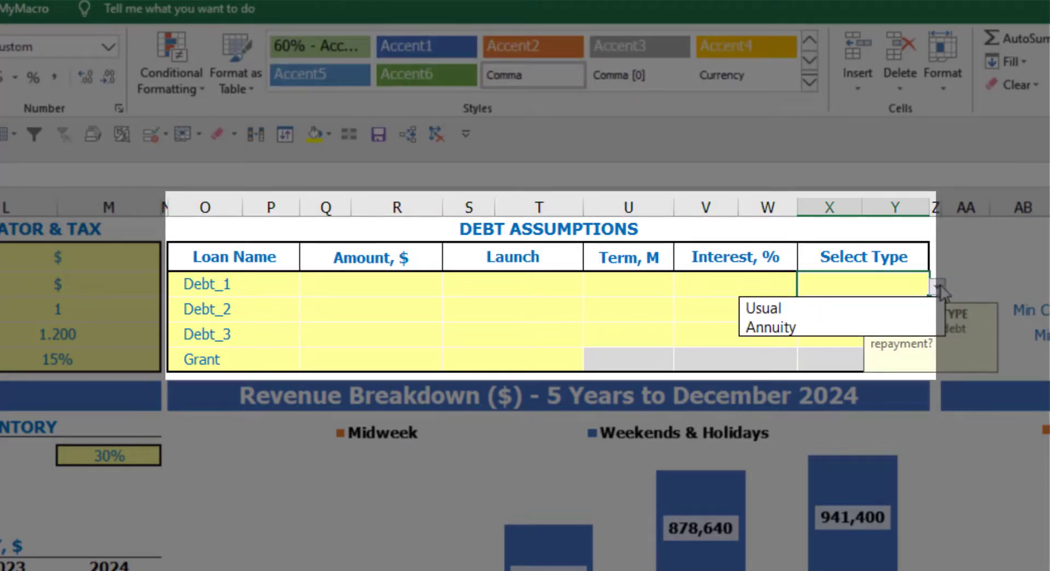
left_click(913, 324)
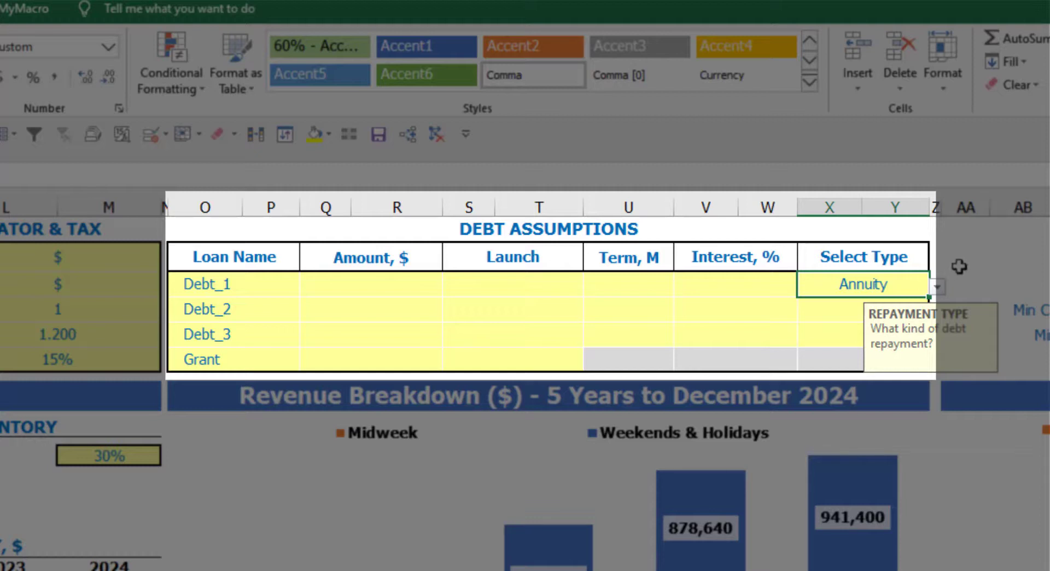
Step: Set Debt_1's repayment type to Usual and its amount to 1,000,000
left_click(938, 286)
left_click(904, 309)
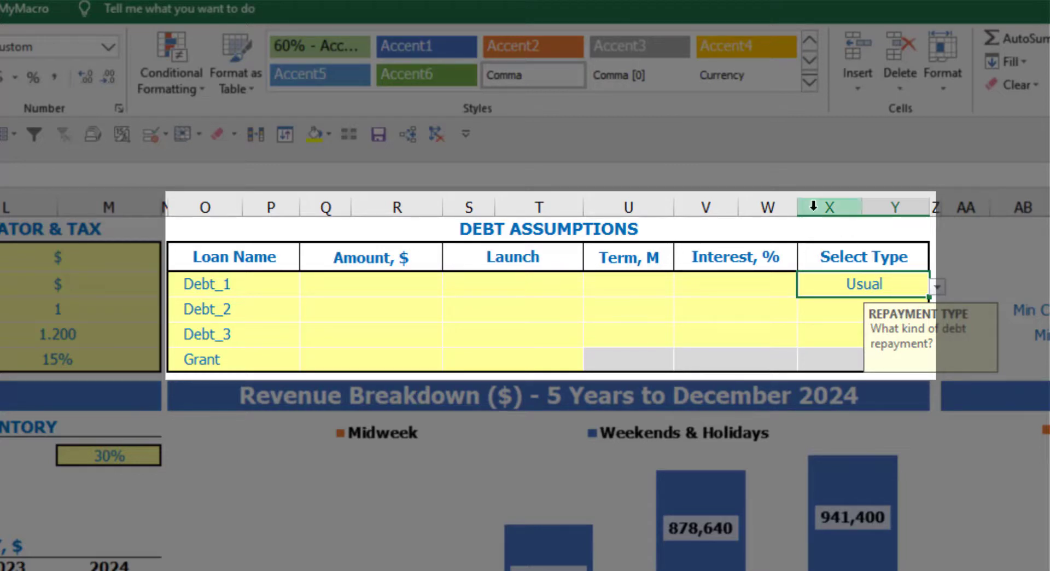
left_click(414, 285)
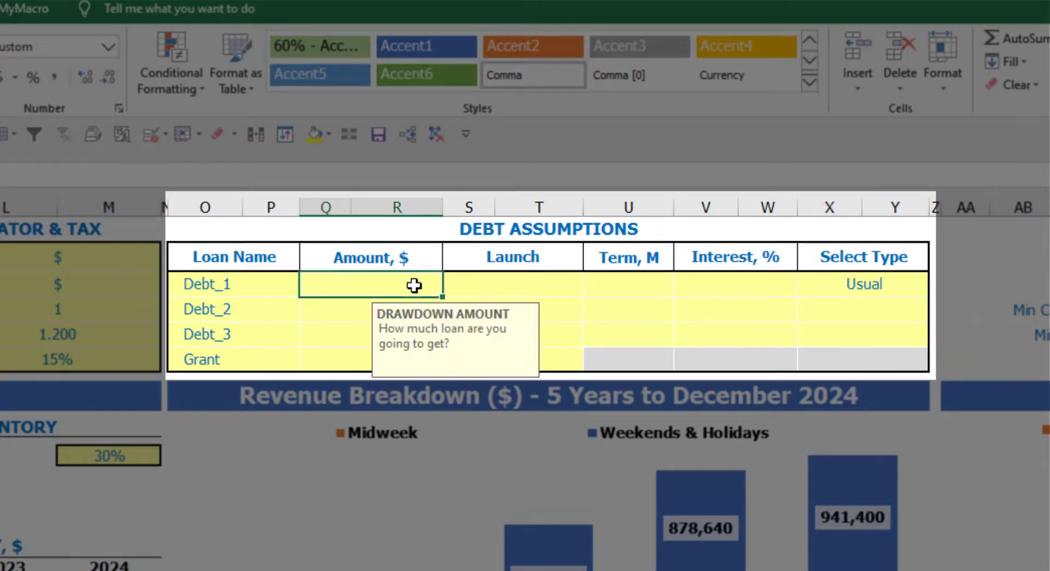
type("1,0")
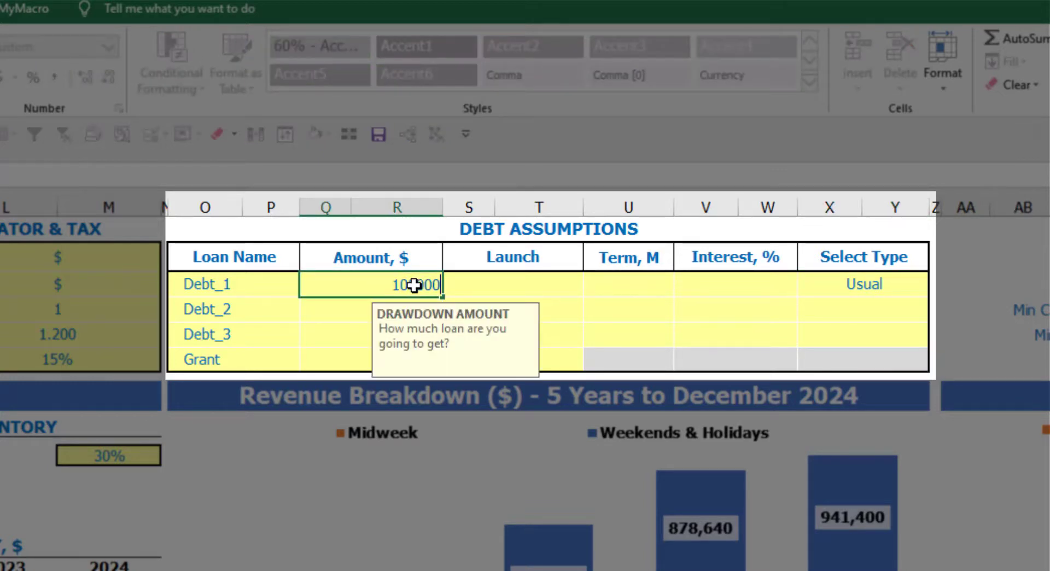
type("00,000")
key("Return")
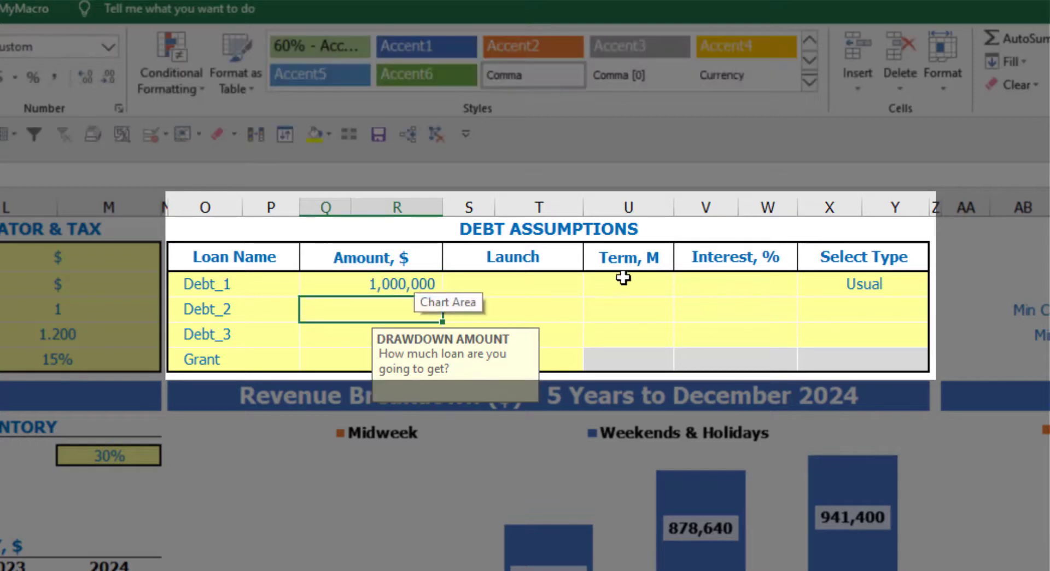
Step: Set Debt_1's launch date to Feb-20
left_click(580, 278)
left_click(593, 287)
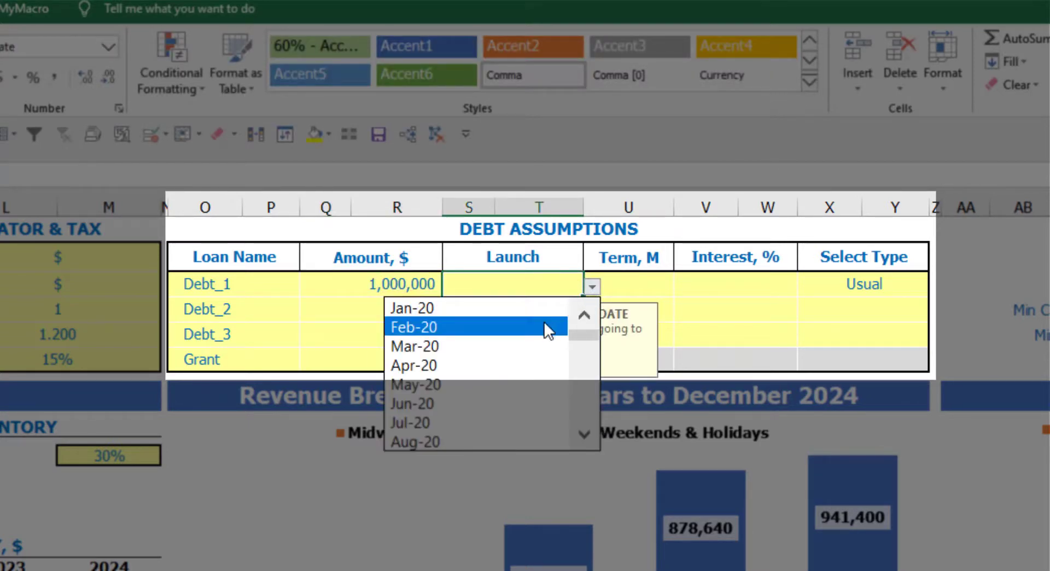
left_click(544, 325)
Step: Set Debt_1's term to 60 months and its interest rate to 5%
left_click(630, 277)
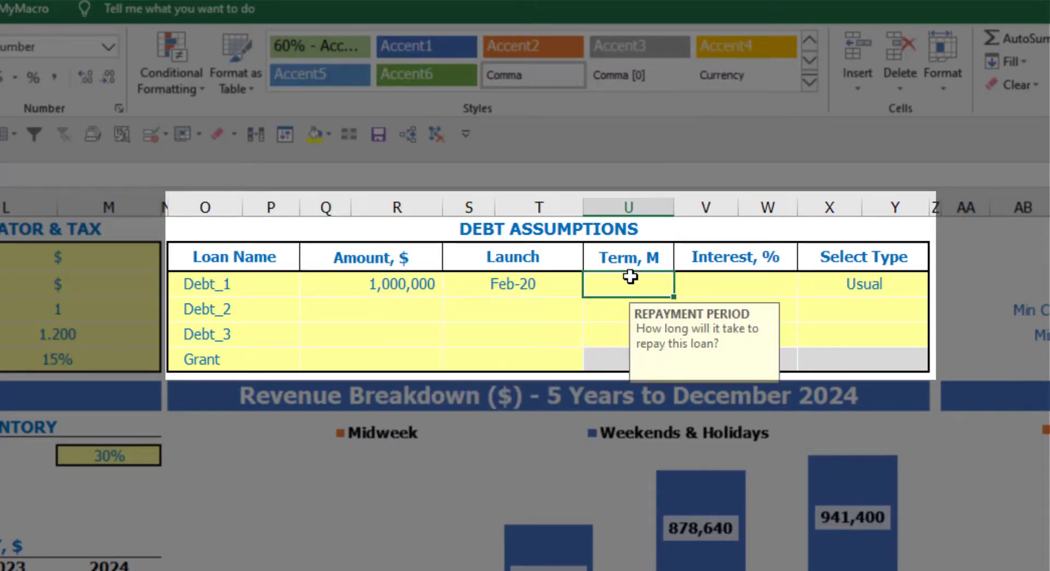
type("60")
key("Return")
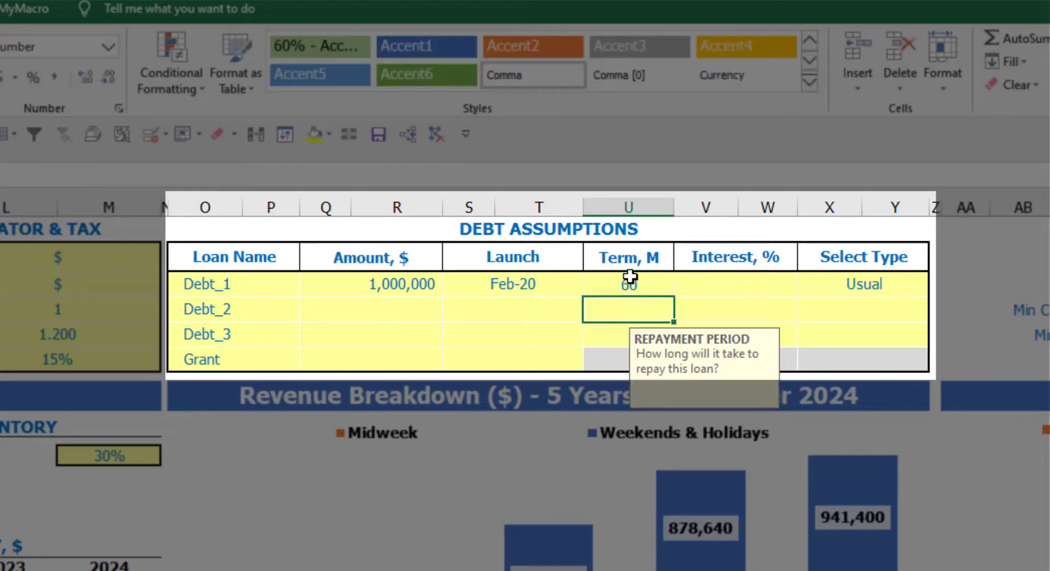
left_click(692, 282)
type("5")
key("Return")
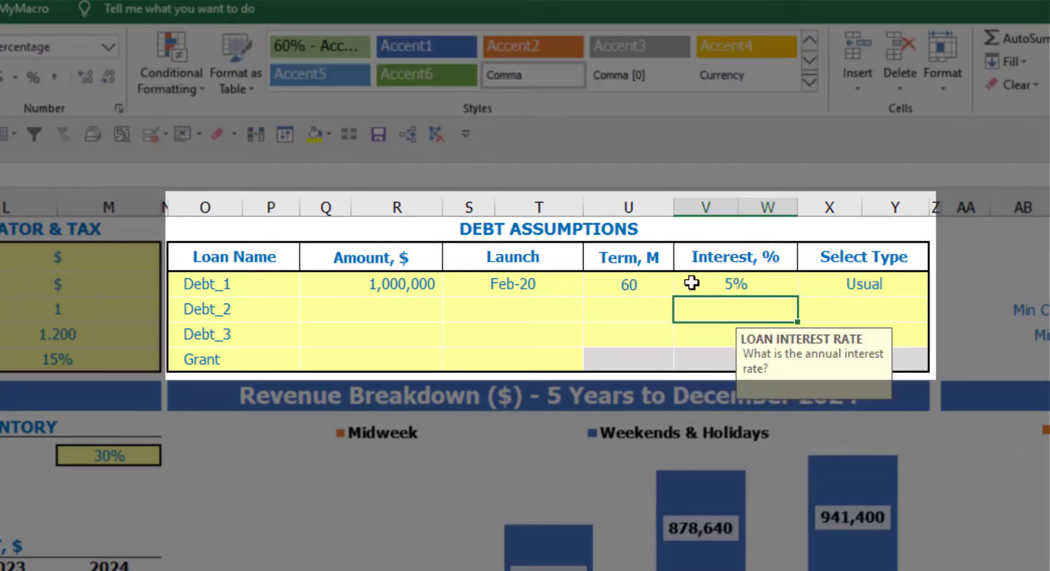
Step: Set the Grant's amount to 500,000 and its launch date to Mar-20 in the Debt Assumptions
left_click(387, 363)
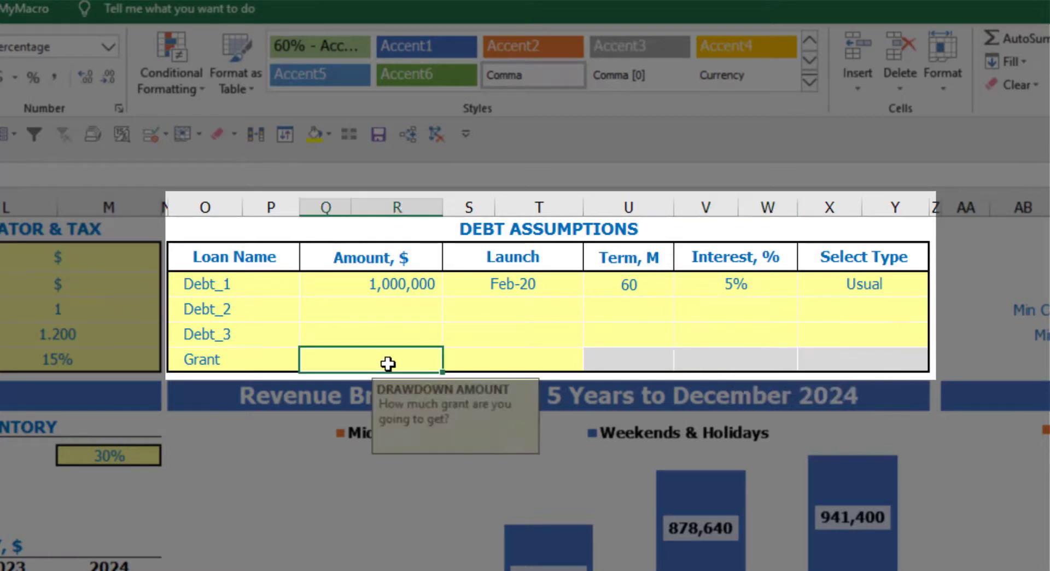
type("0000")
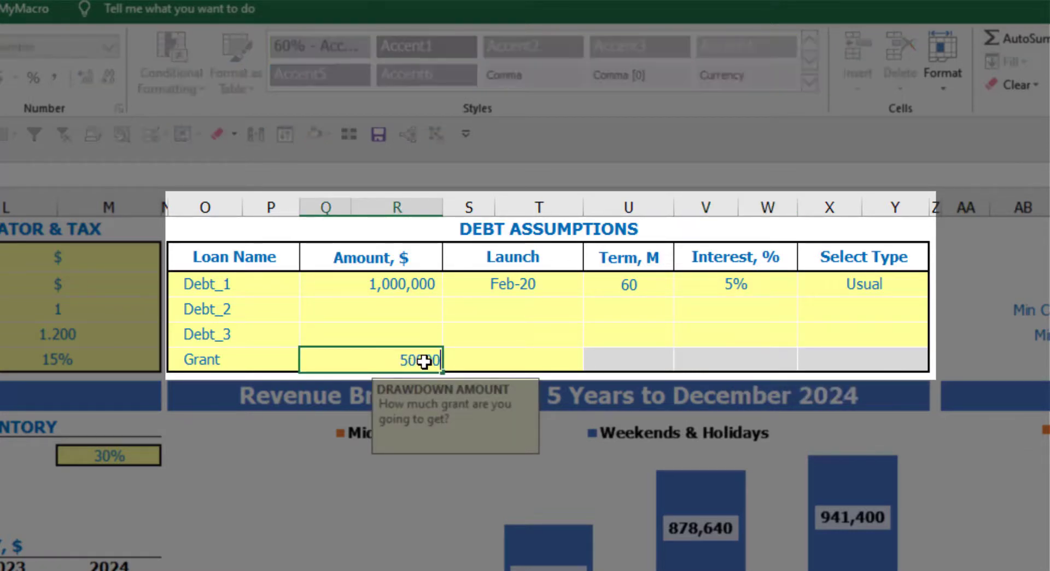
key("Return")
left_click(546, 361)
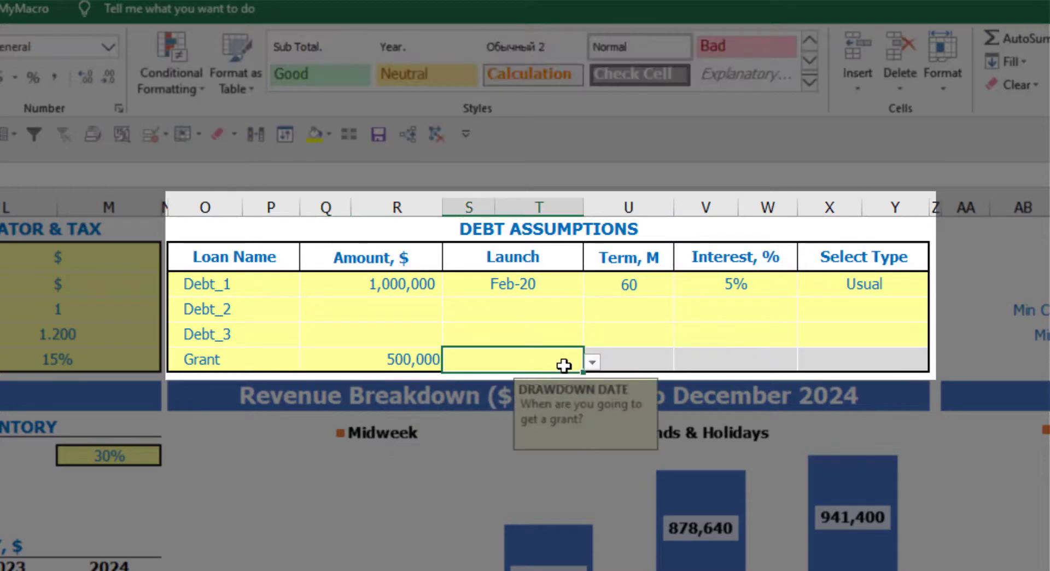
left_click(592, 364)
left_click(528, 424)
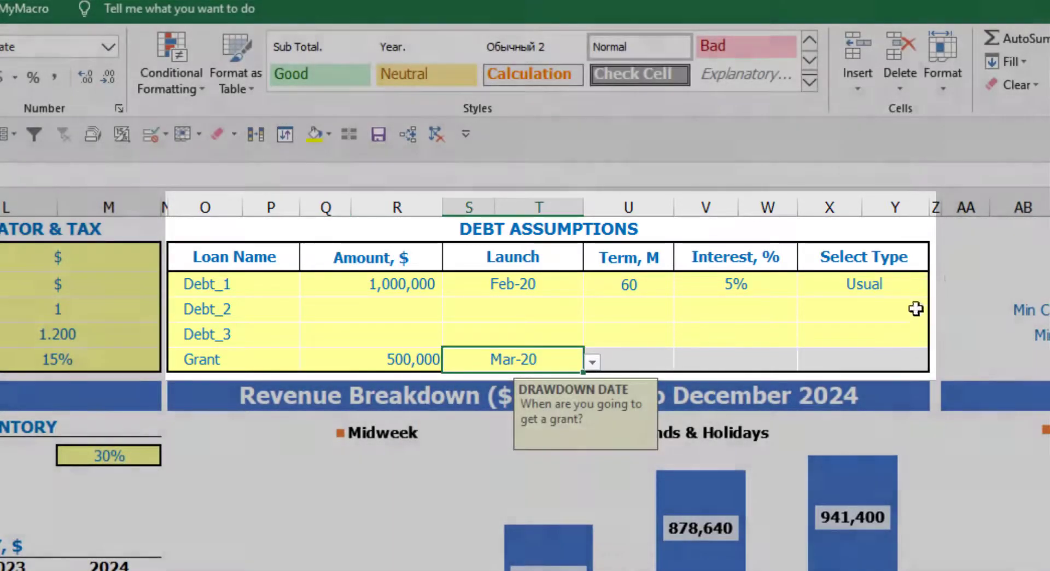
left_click(955, 265)
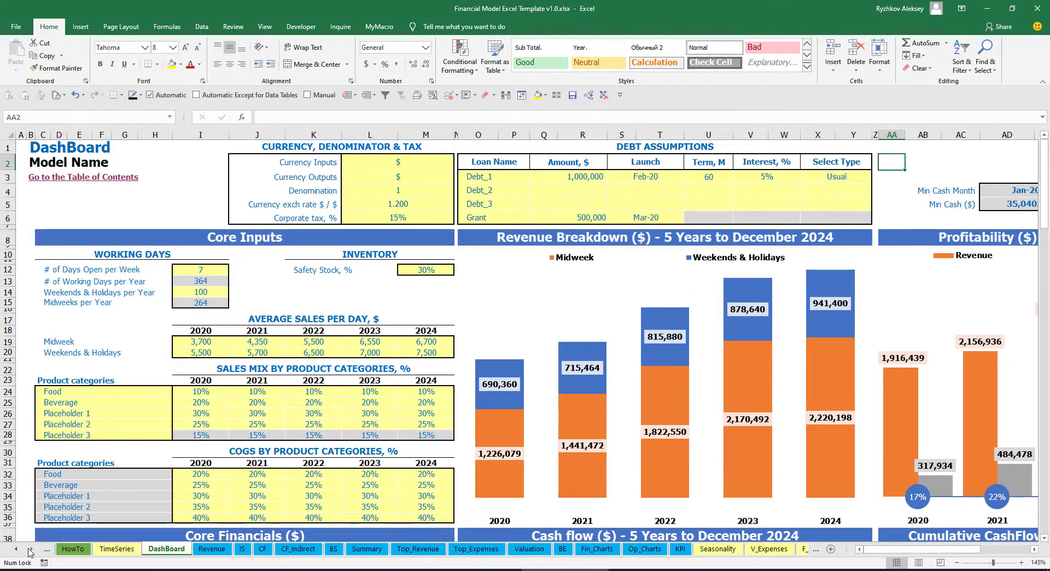
Step: Open the Capital sheet and examine the monthly drawdown, repayment and interest calculations for Debt_1, Debt_2, Debt_3 and Total Debts
left_click(31, 549)
left_click(31, 549)
left_click(32, 549)
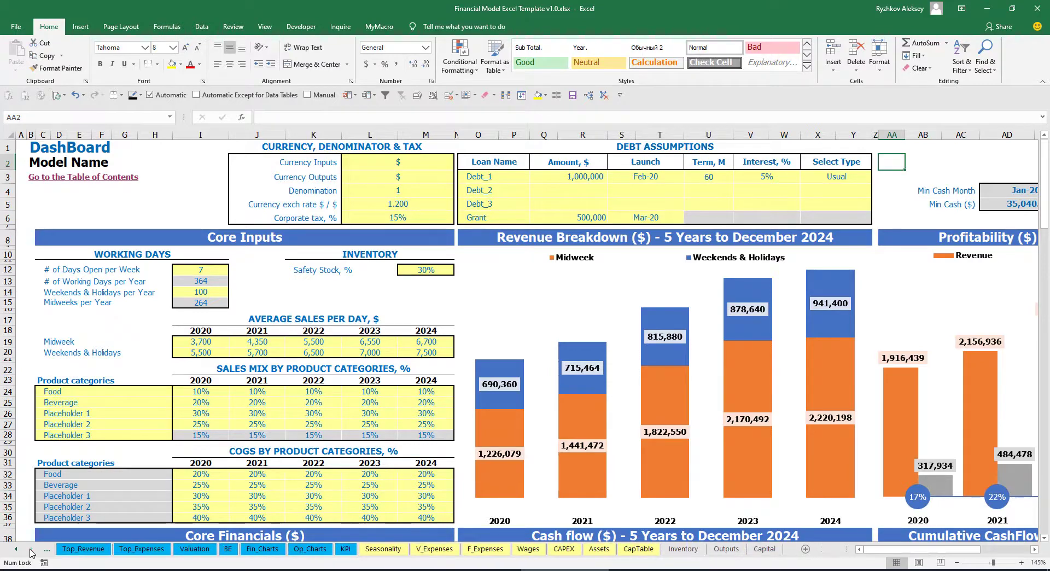
left_click(771, 553)
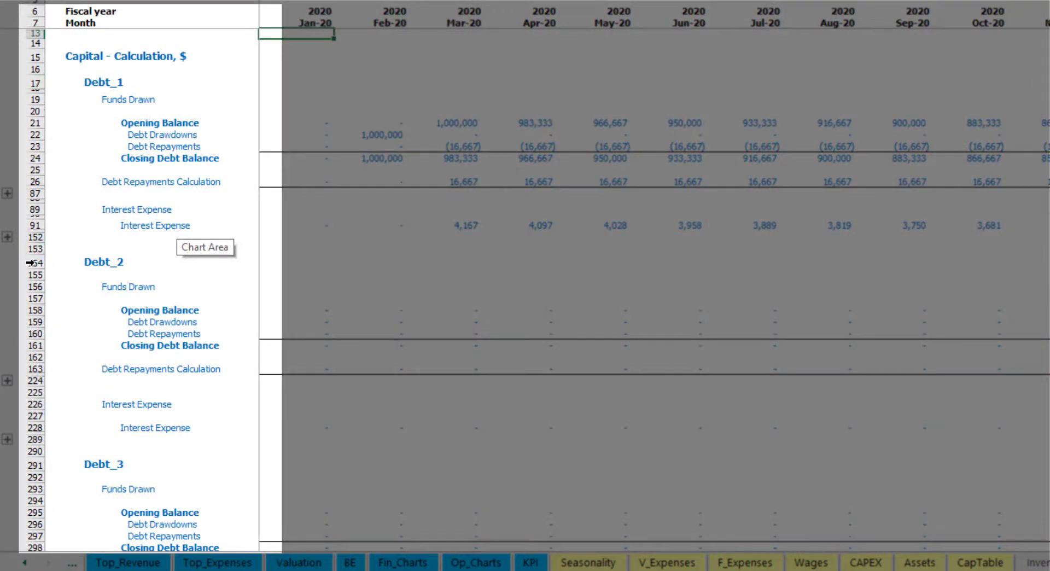
scroll(30, 263, "down", 5)
scroll(44, 239, "down", 5)
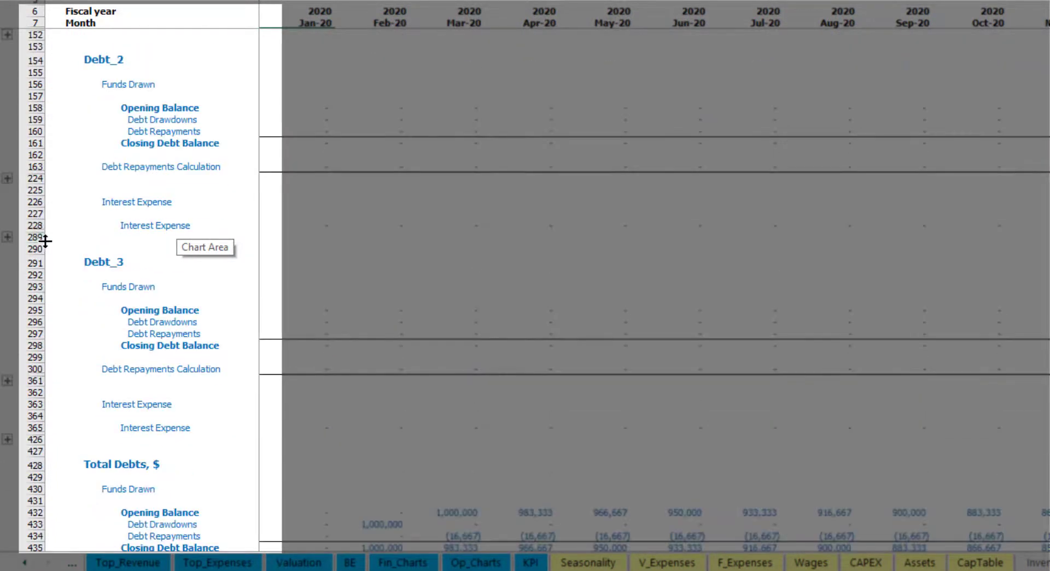
scroll(66, 273, "up", 5)
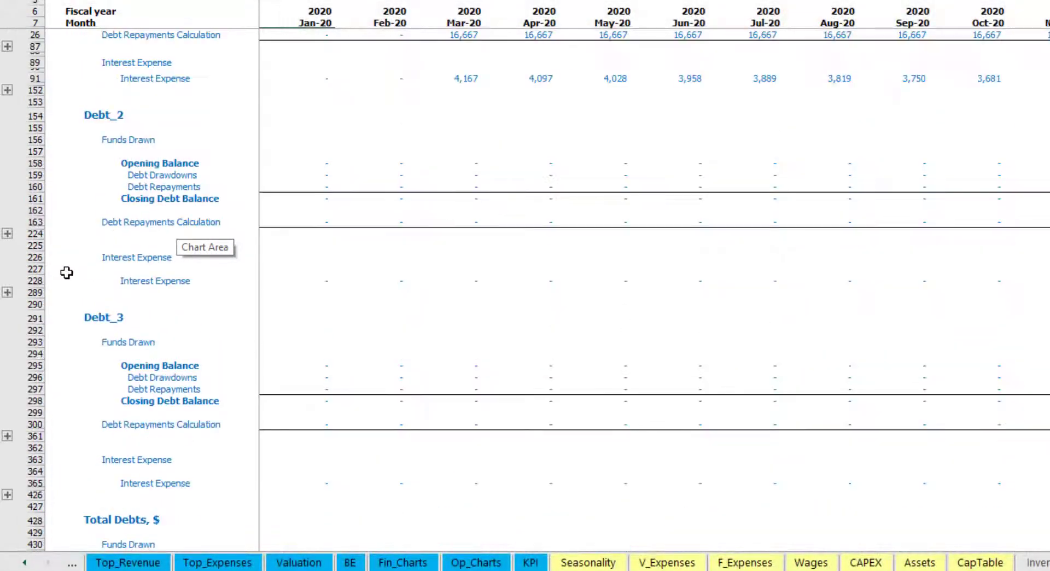
scroll(66, 272, "up", 4)
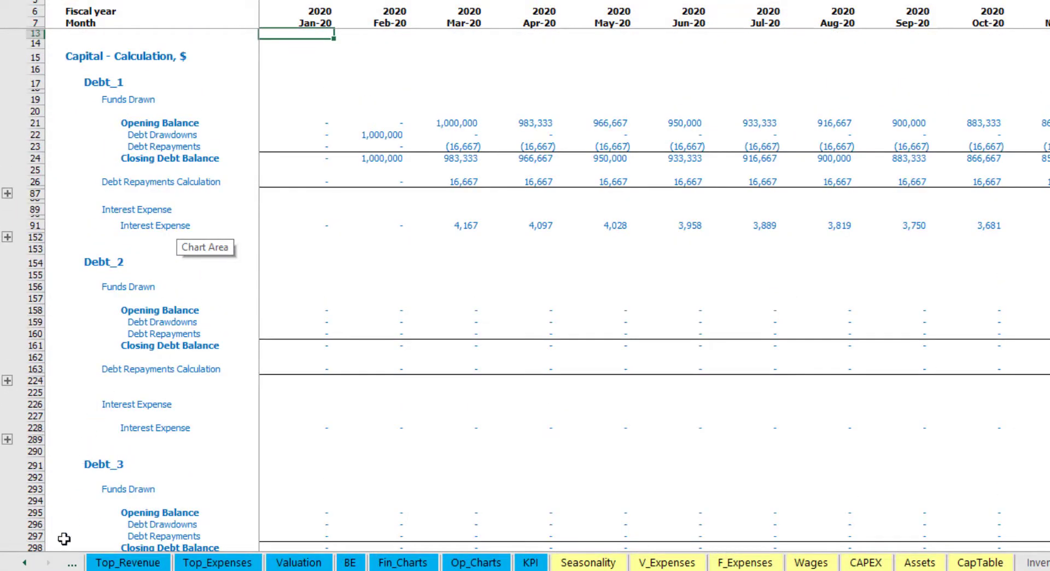
Step: Open the Income Statement and check the monthly Interest Expense row
left_click(25, 562)
left_click(25, 563)
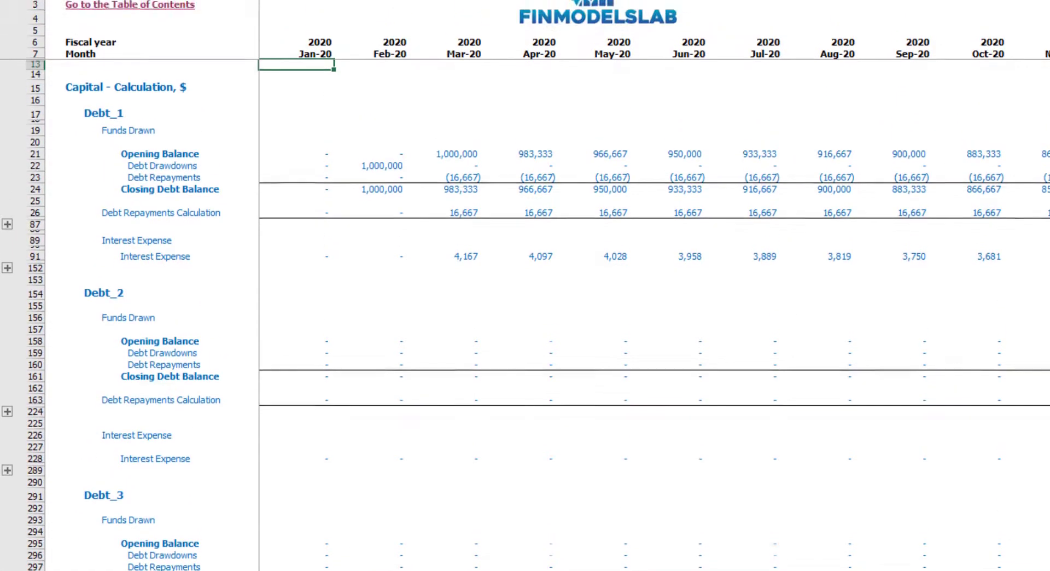
left_click(162, 562)
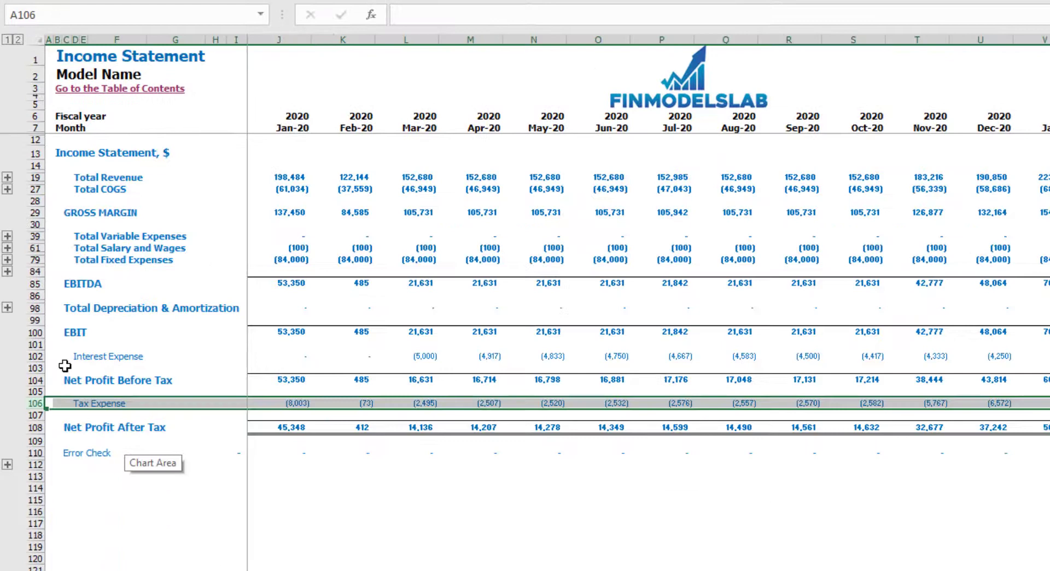
left_click(65, 357)
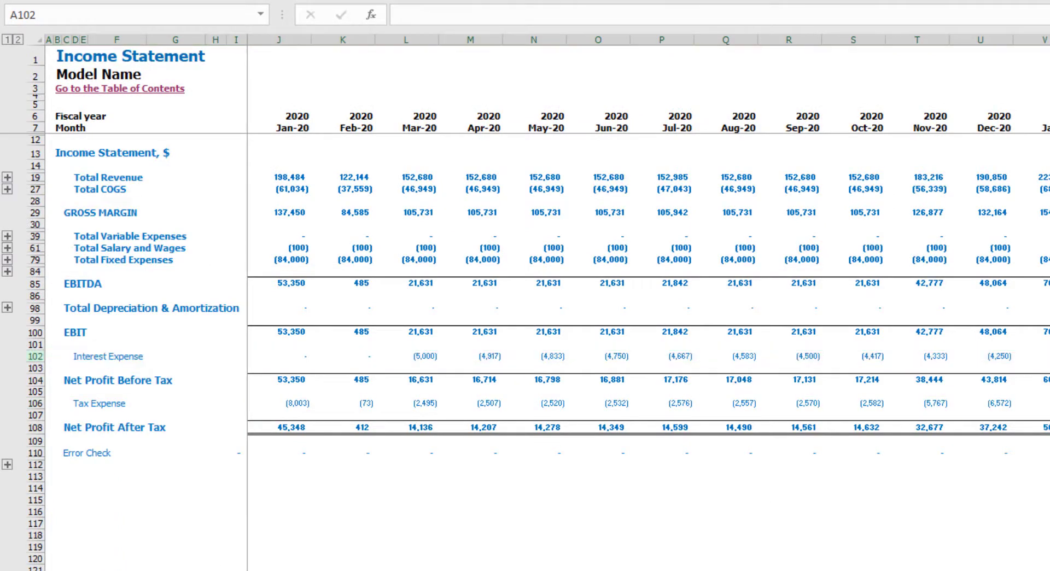
Step: Check the interest and debt drawdown and repayment rows in the Cash Flow Statement, and the Debt row in the Balance Sheet
key("ctrl+Page_Down")
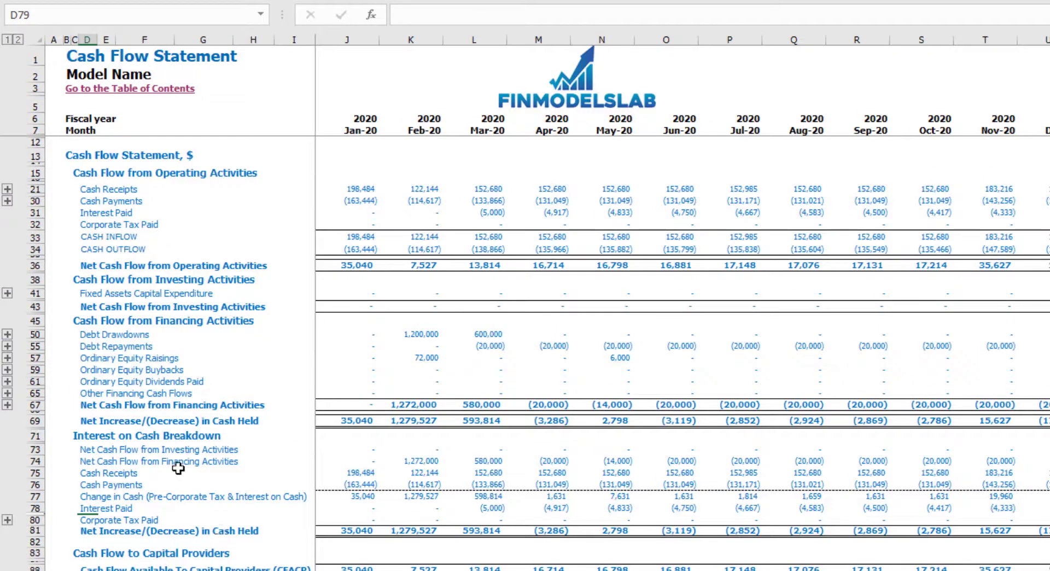
left_click(38, 213)
left_click(32, 334)
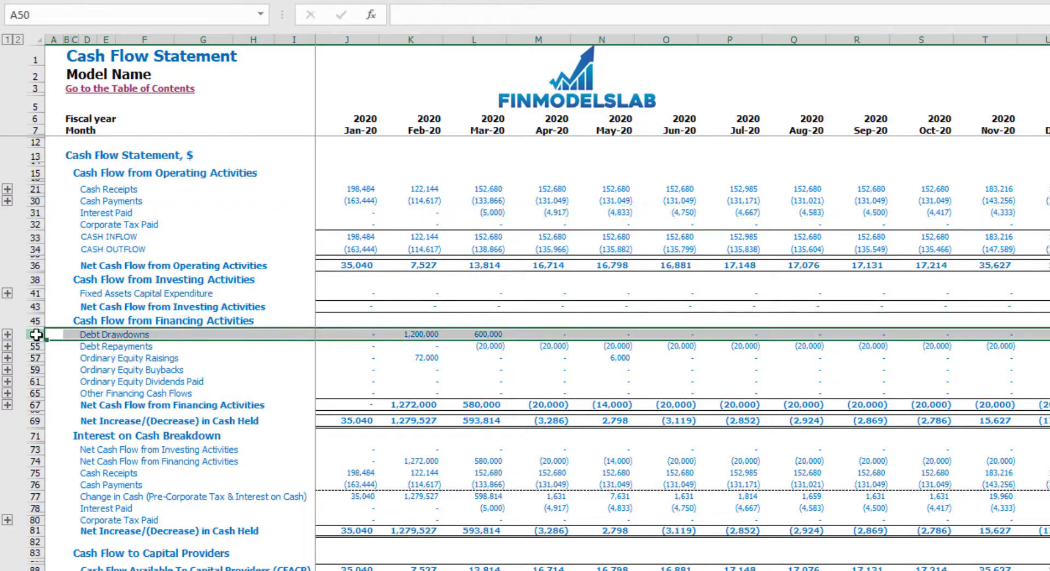
left_click(33, 346)
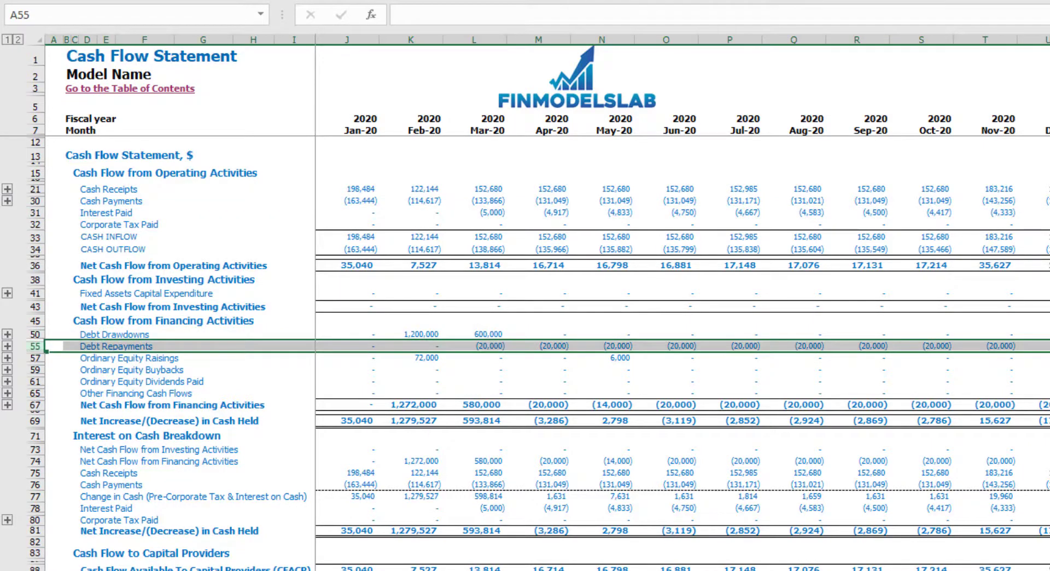
key("ctrl+Page_Down")
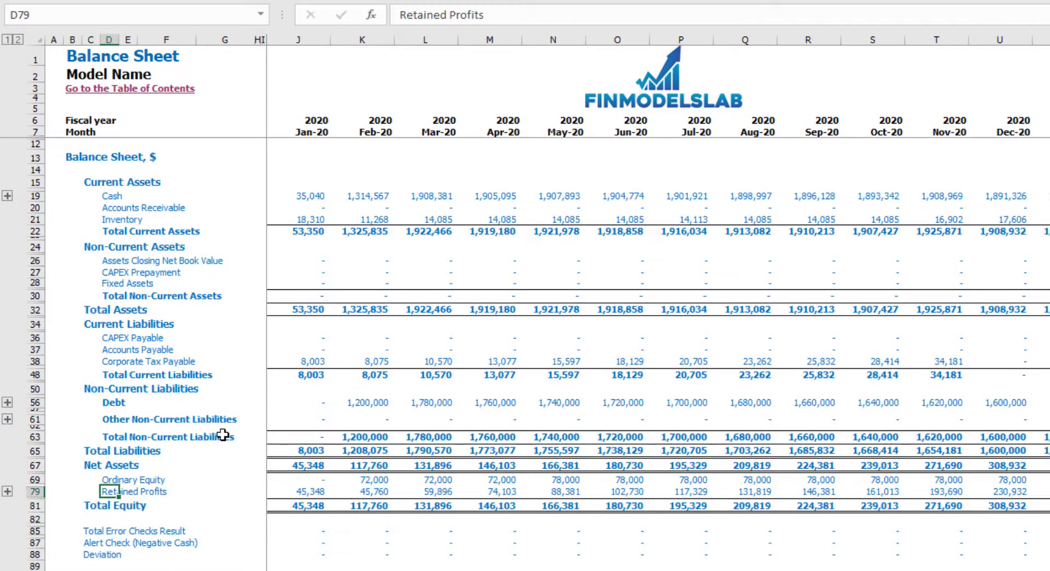
left_click(28, 402)
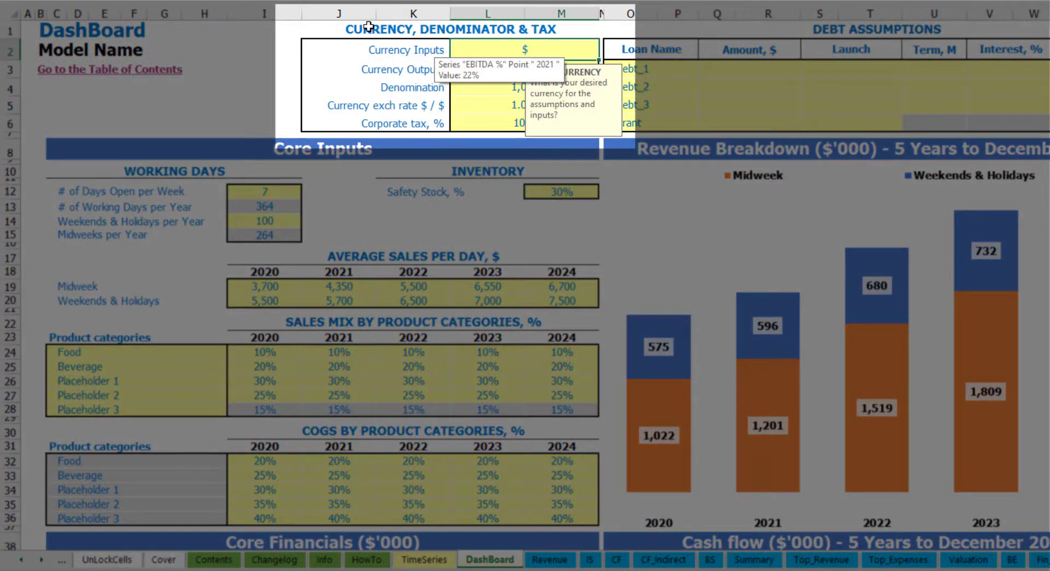
Step: Set Currency Inputs to USD and Currency Outputs to EUR in the DashBoard's currency, denominator and tax settings
left_click(246, 57)
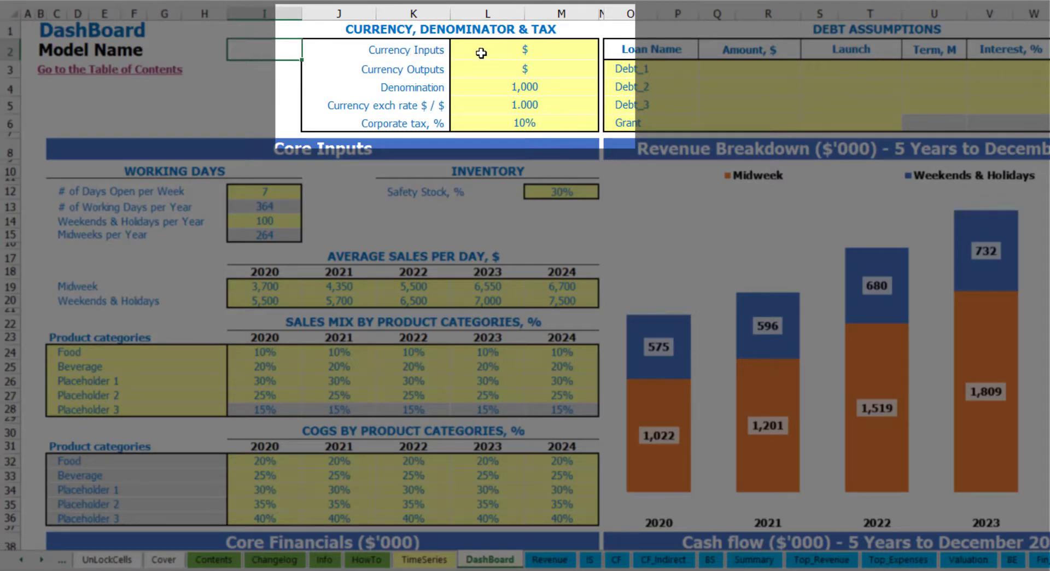
left_click(548, 48)
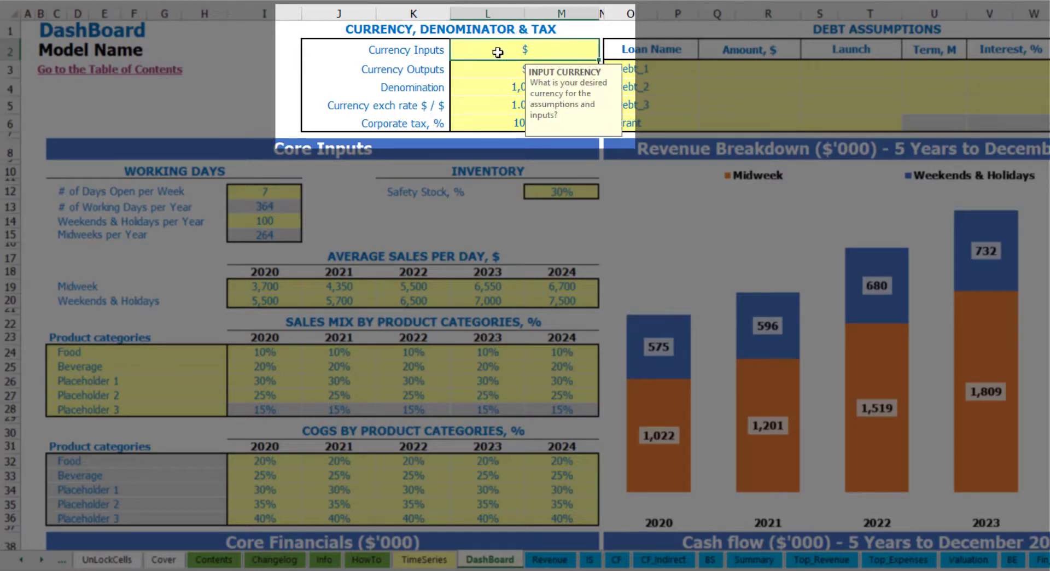
left_click(473, 72)
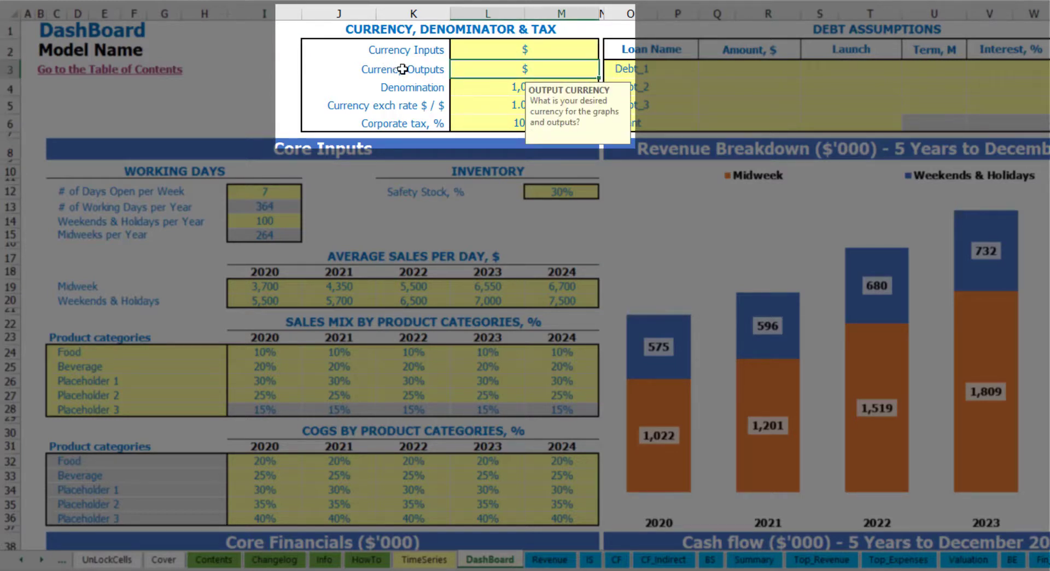
left_click(494, 52)
left_click(491, 69)
left_click(510, 51)
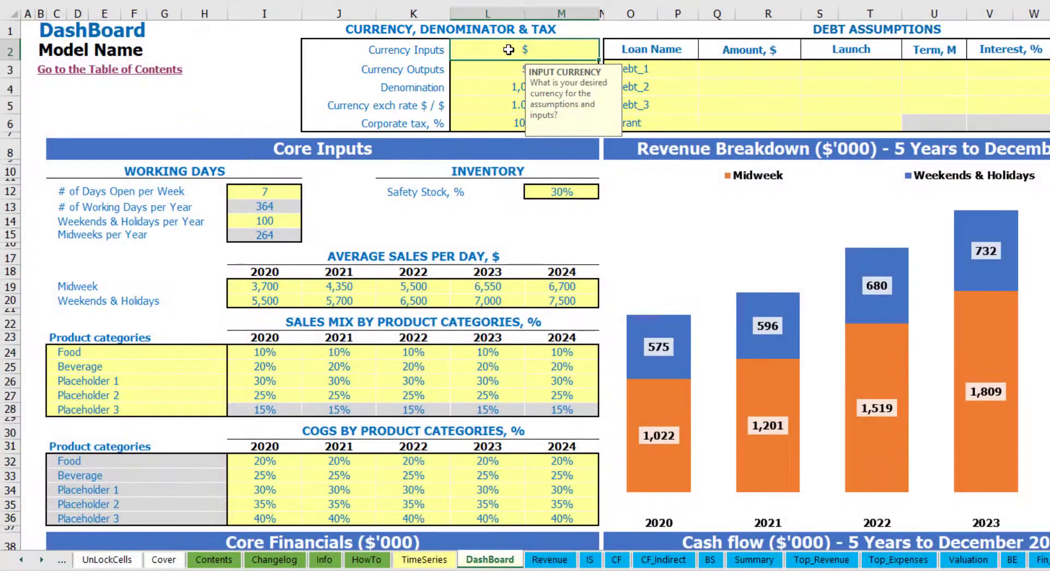
type("USD")
key("Return")
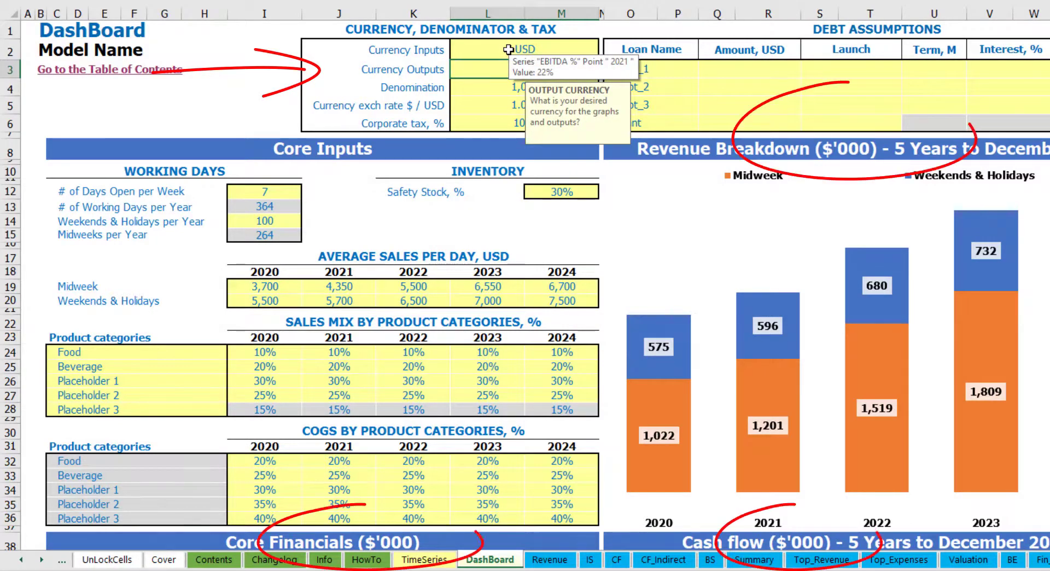
type("EUR")
key("Return")
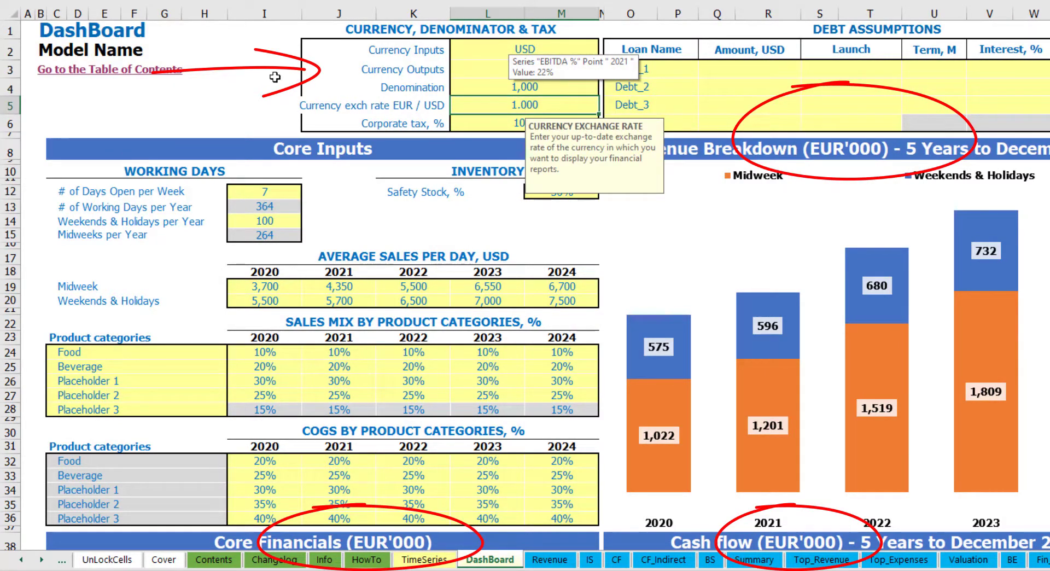
Step: Set the EUR / USD currency exchange rate to 1.2 and review the input and output currency cells
left_click(271, 75)
left_click(504, 104)
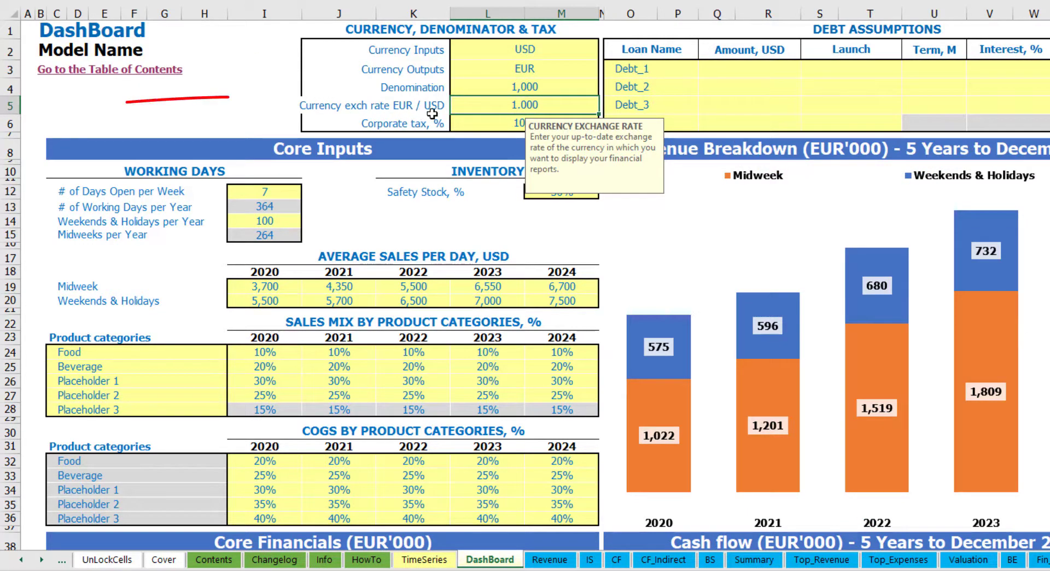
type("1.")
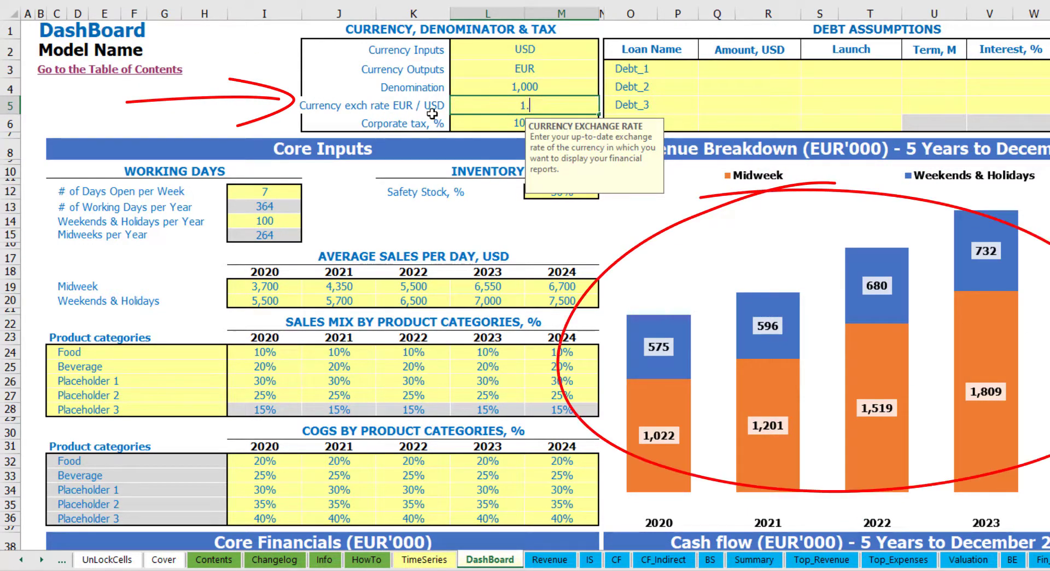
type("2")
key("Return")
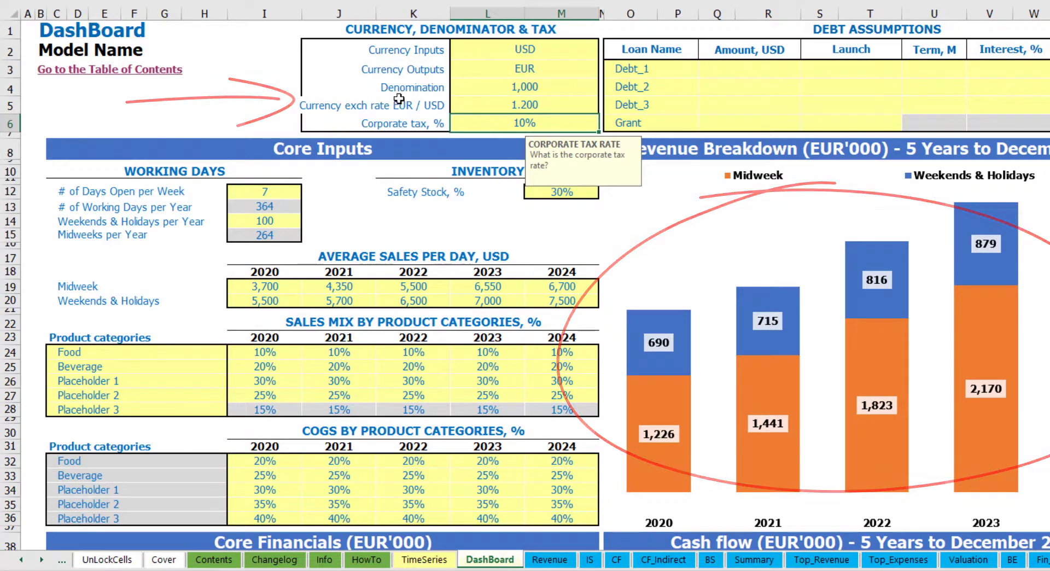
left_click(498, 48)
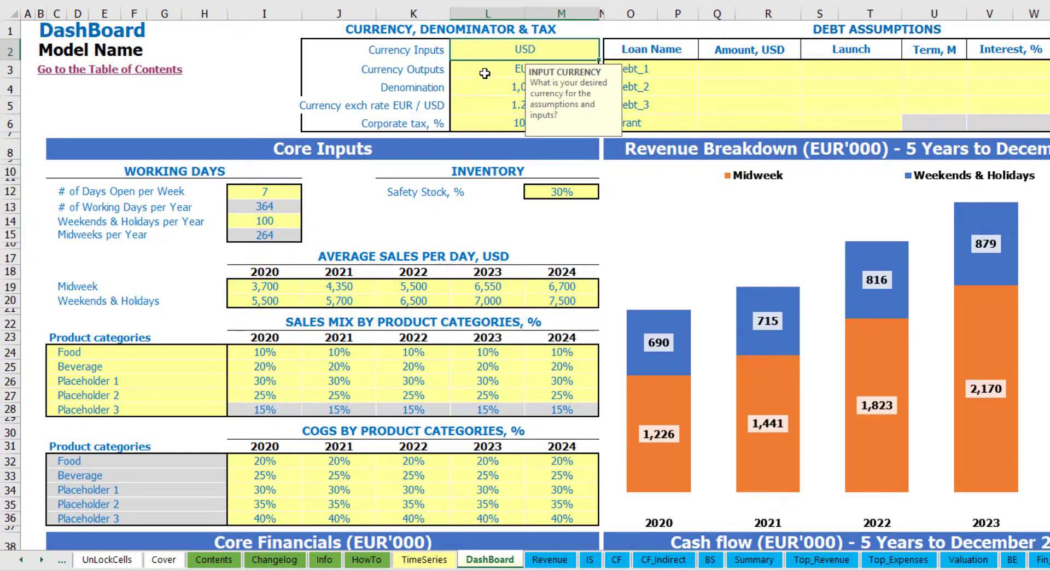
left_click(488, 69)
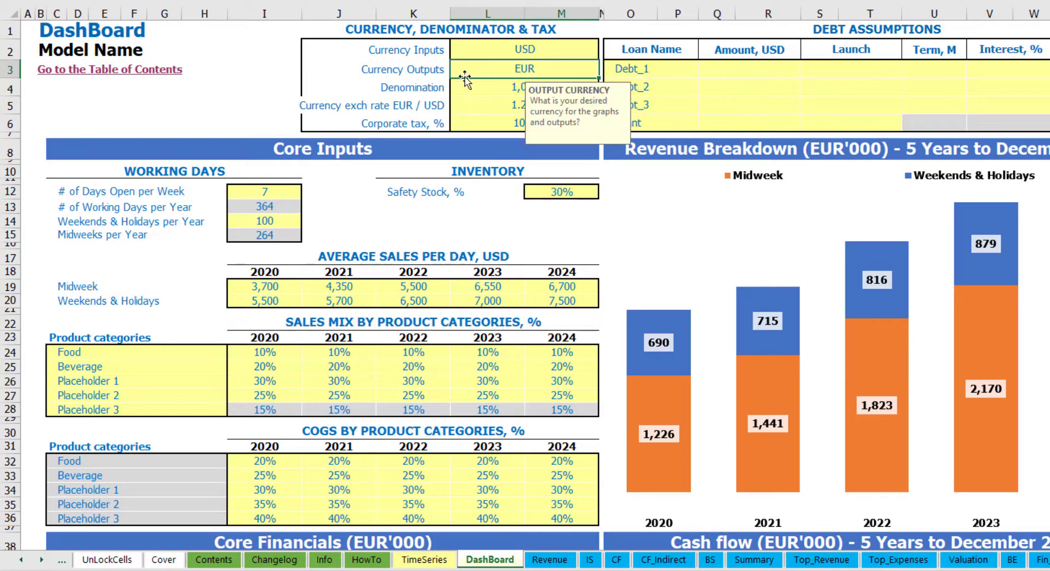
left_click(471, 106)
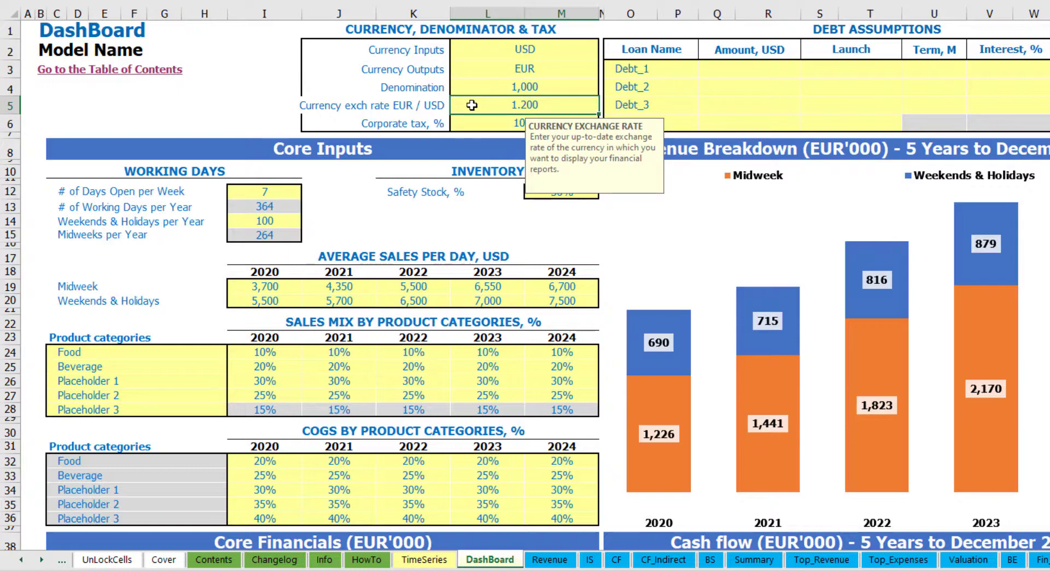
Step: Check the DashBoard's Denomination setting against the Income Statement headings on the Summary sheet
left_click(495, 83)
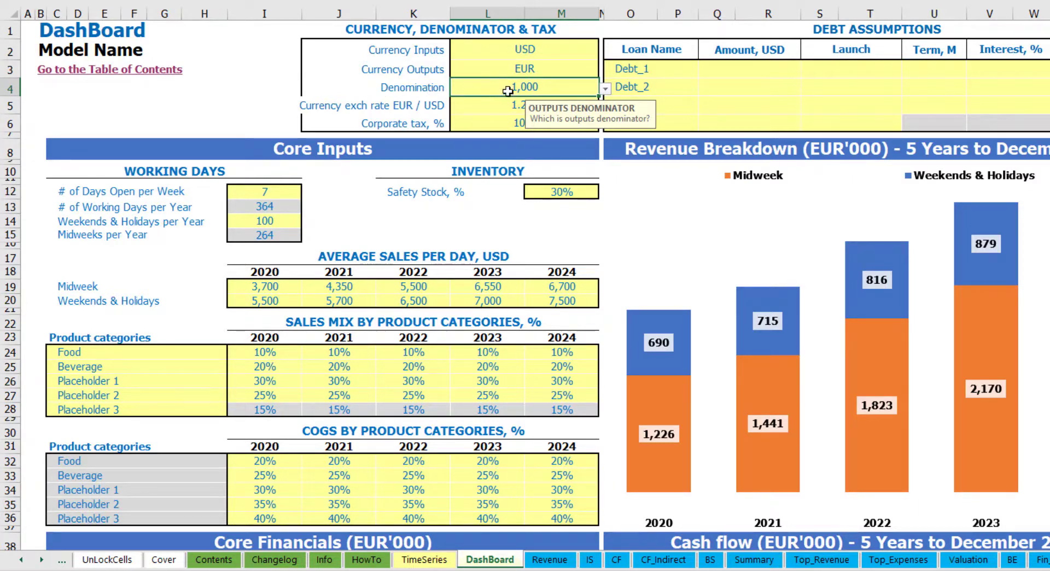
left_click(760, 559)
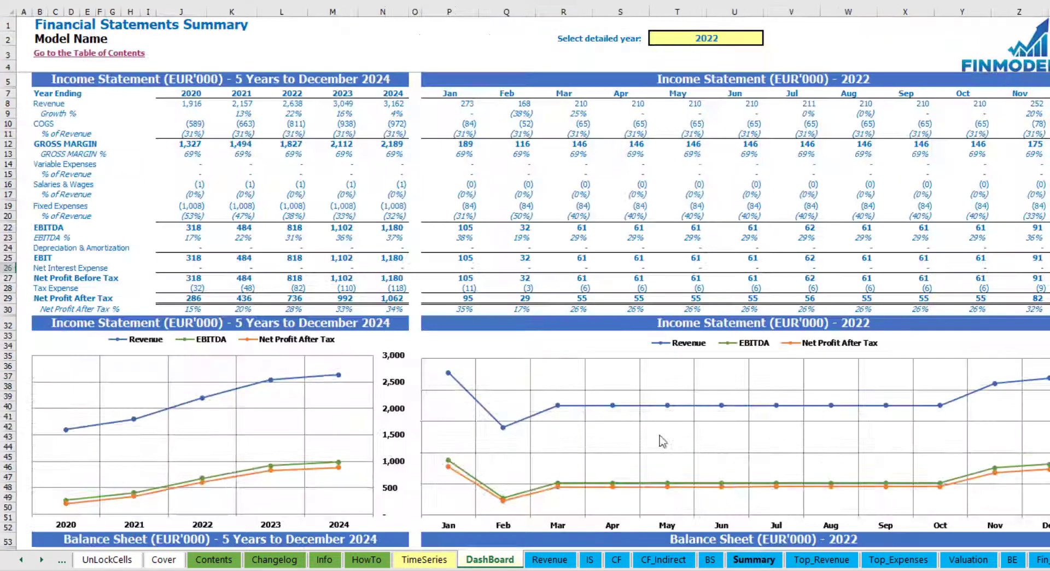
left_click(226, 83)
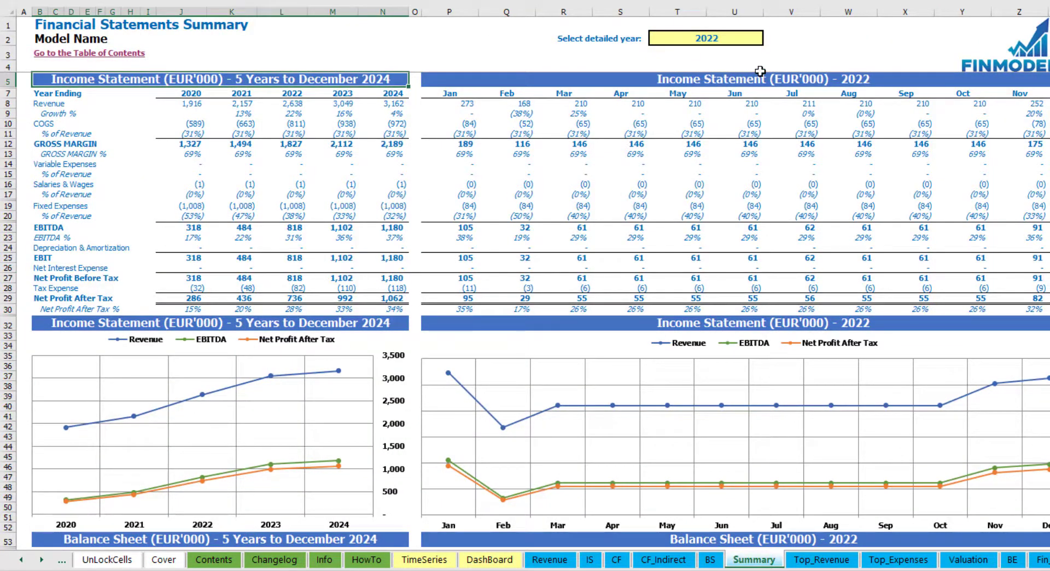
left_click(714, 81)
left_click(298, 77)
Step: Set the DashBoard's Denomination to 1,000,000 and check the Income Statement headings on the Summary sheet
left_click(490, 559)
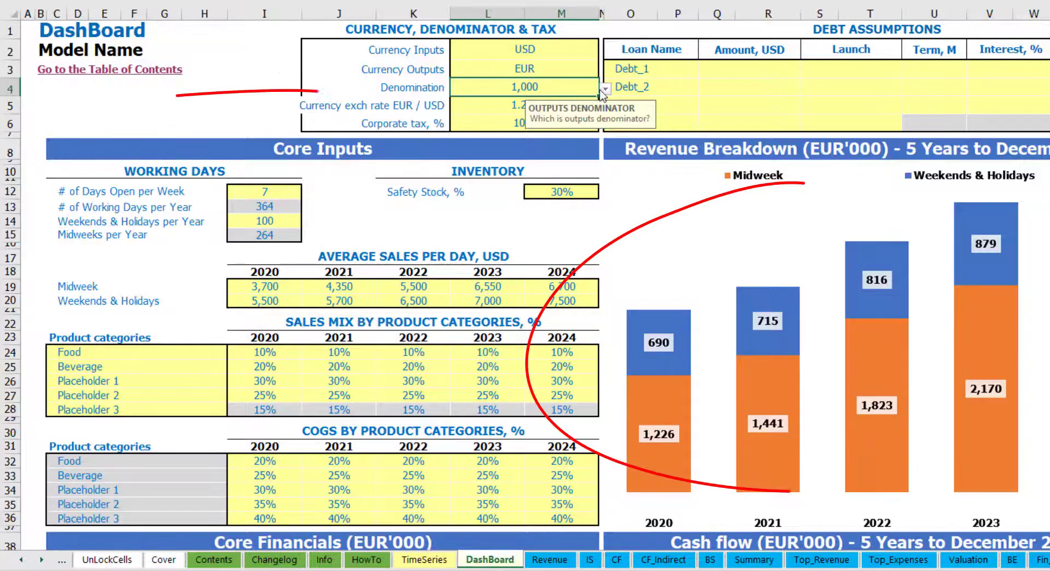
left_click(605, 88)
left_click(533, 131)
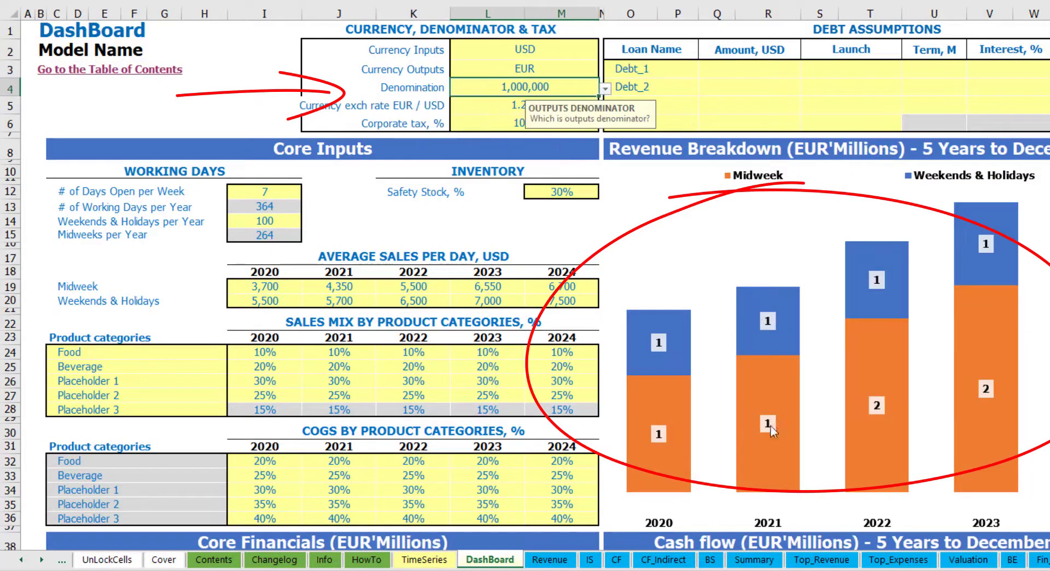
left_click(750, 559)
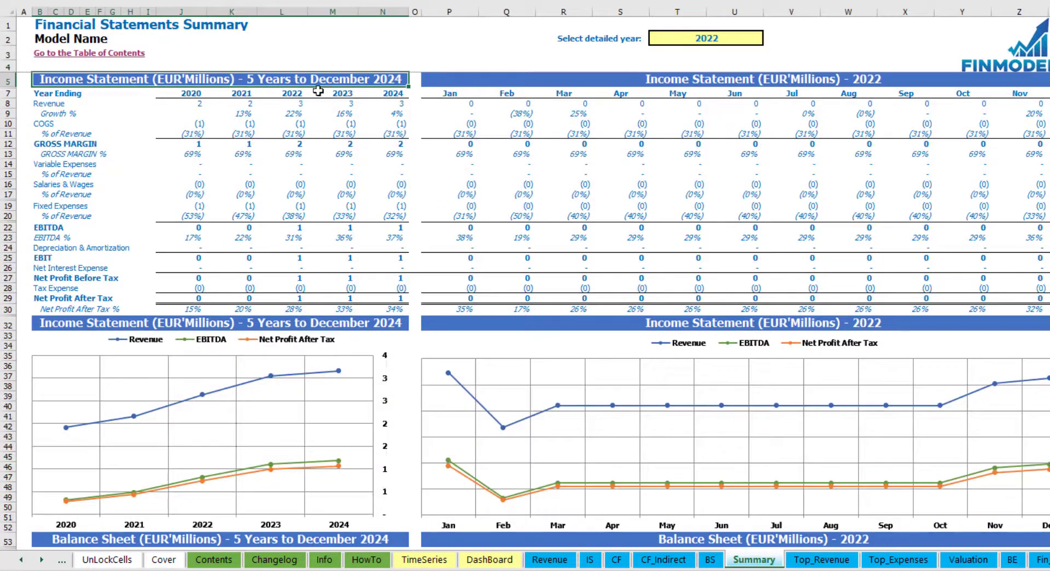
left_click(577, 80)
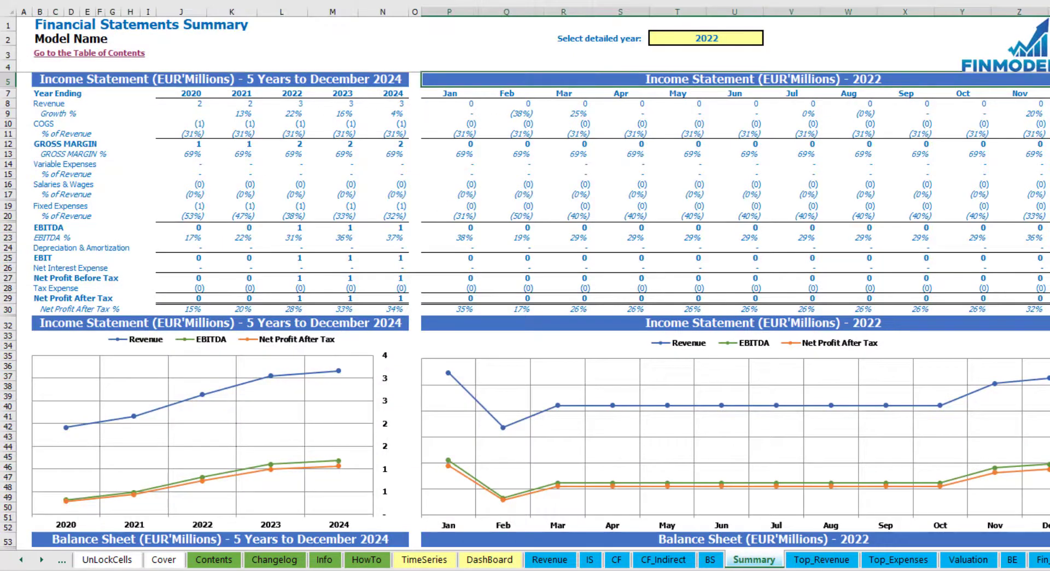
Step: Set the DashBoard's Denomination to 1 and check the Income Statement figures on the Summary sheet
left_click(489, 559)
left_click(603, 89)
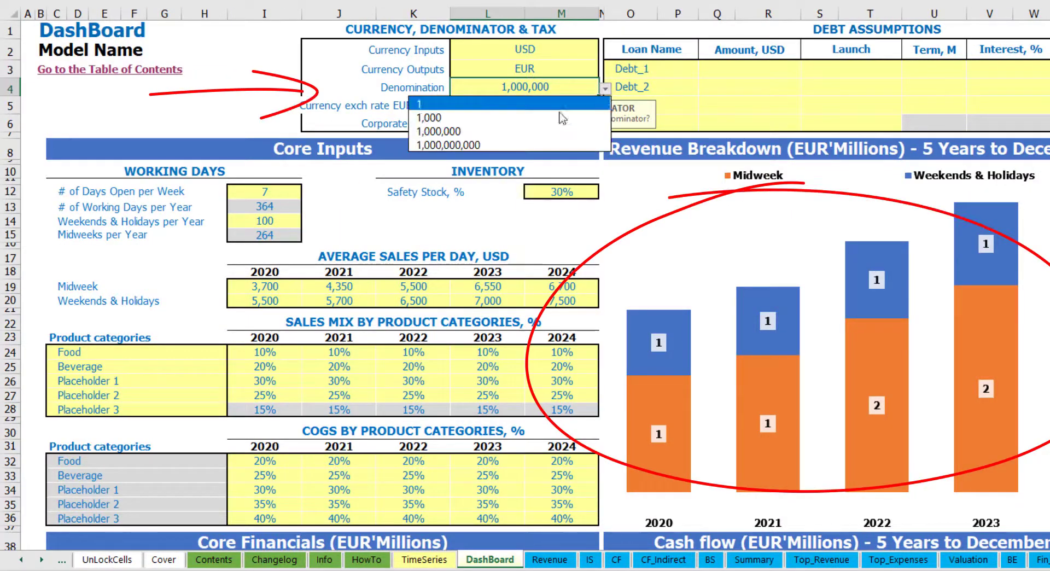
left_click(509, 104)
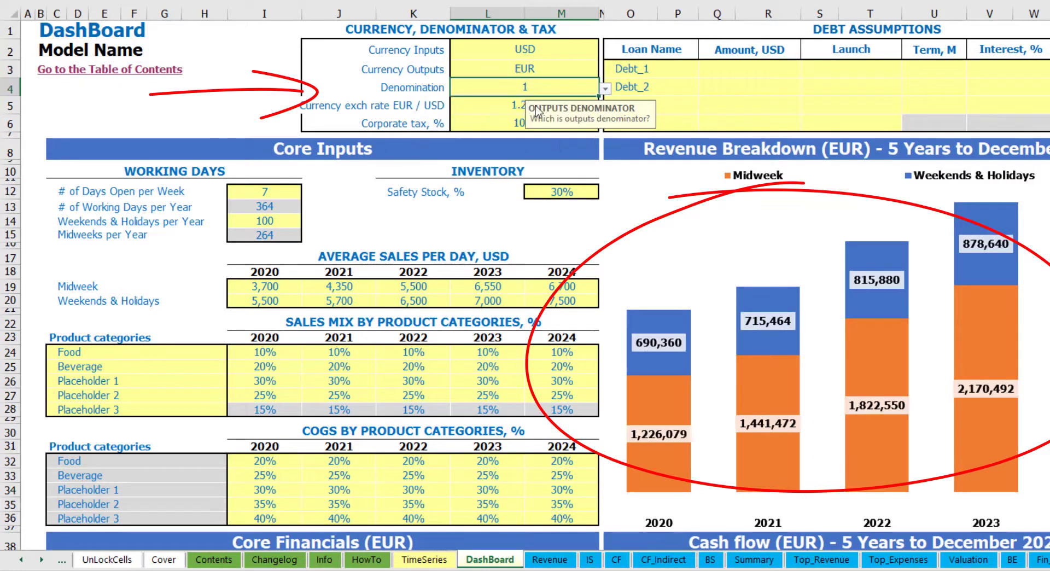
left_click(754, 559)
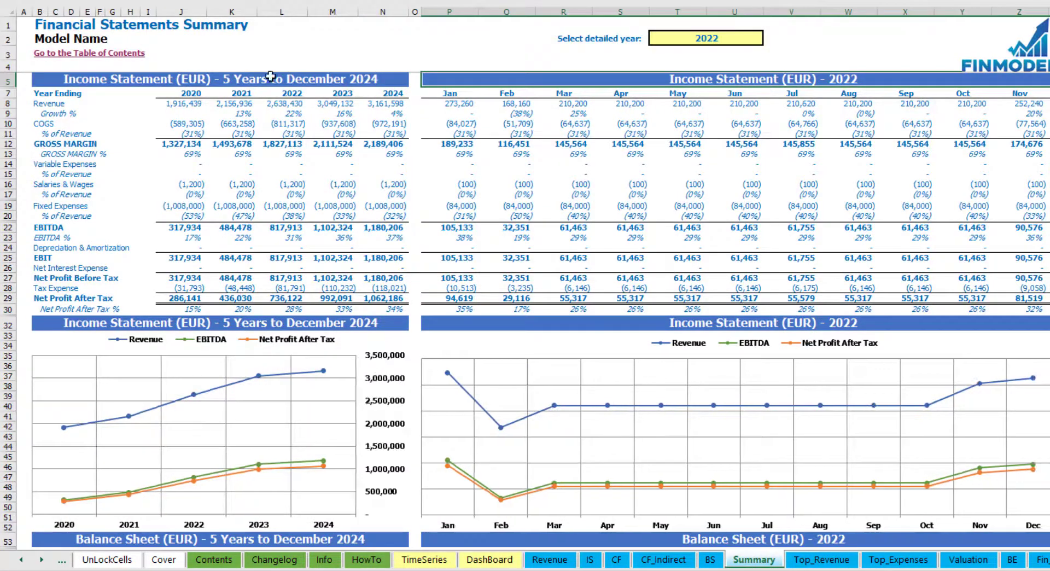
Step: Set the Corporate tax to 15% on the DashBoard and check the Tax Expense row in the Income Statement
left_click(476, 559)
left_click(494, 116)
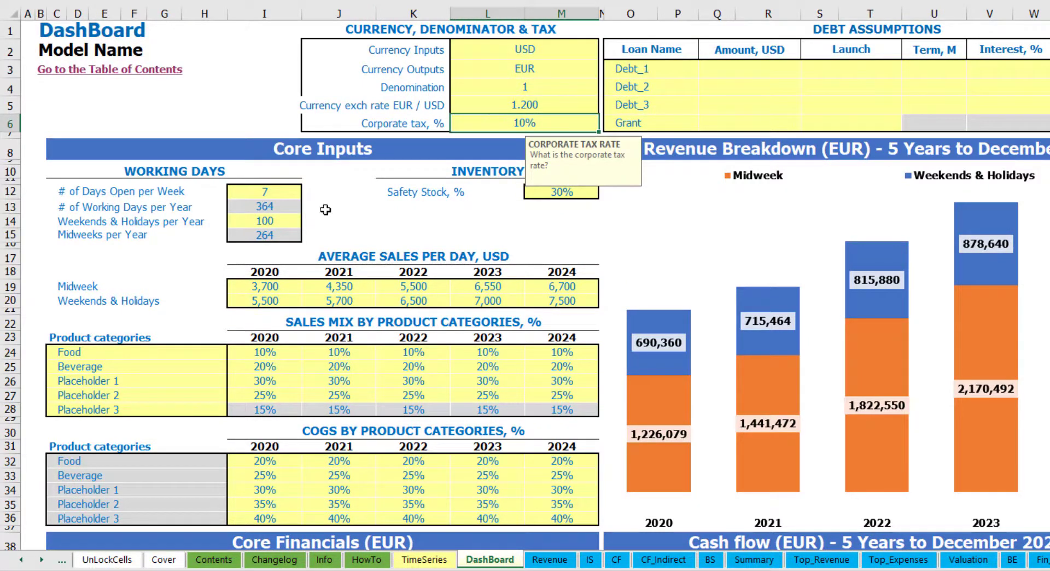
type("15")
key("Return")
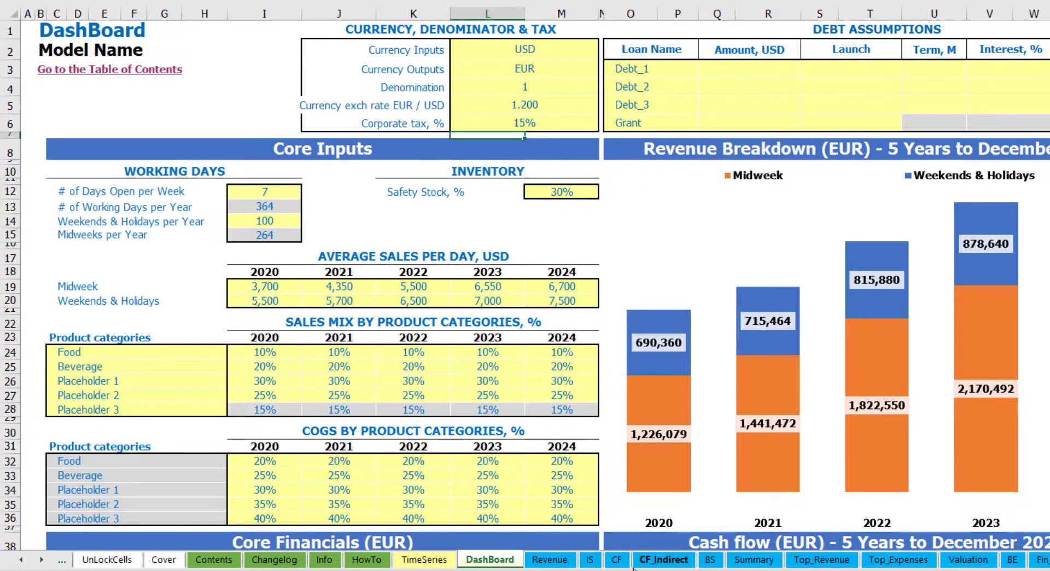
left_click(591, 560)
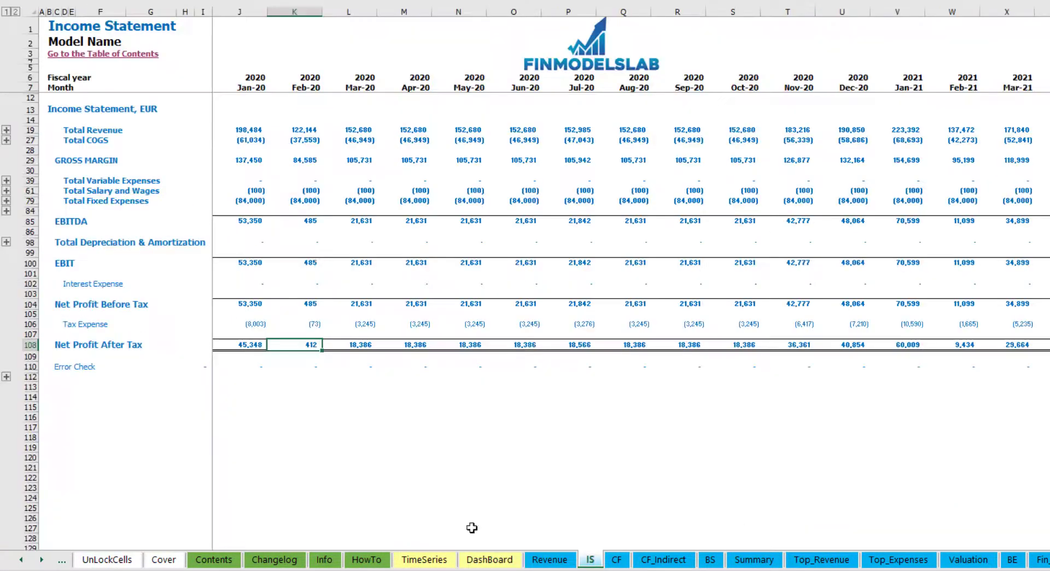
left_click(31, 326)
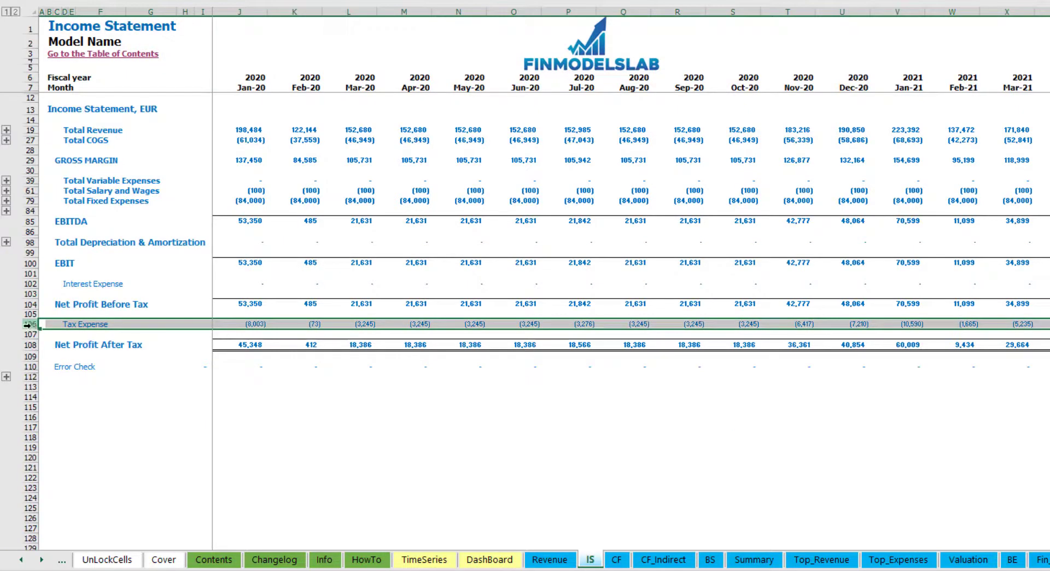